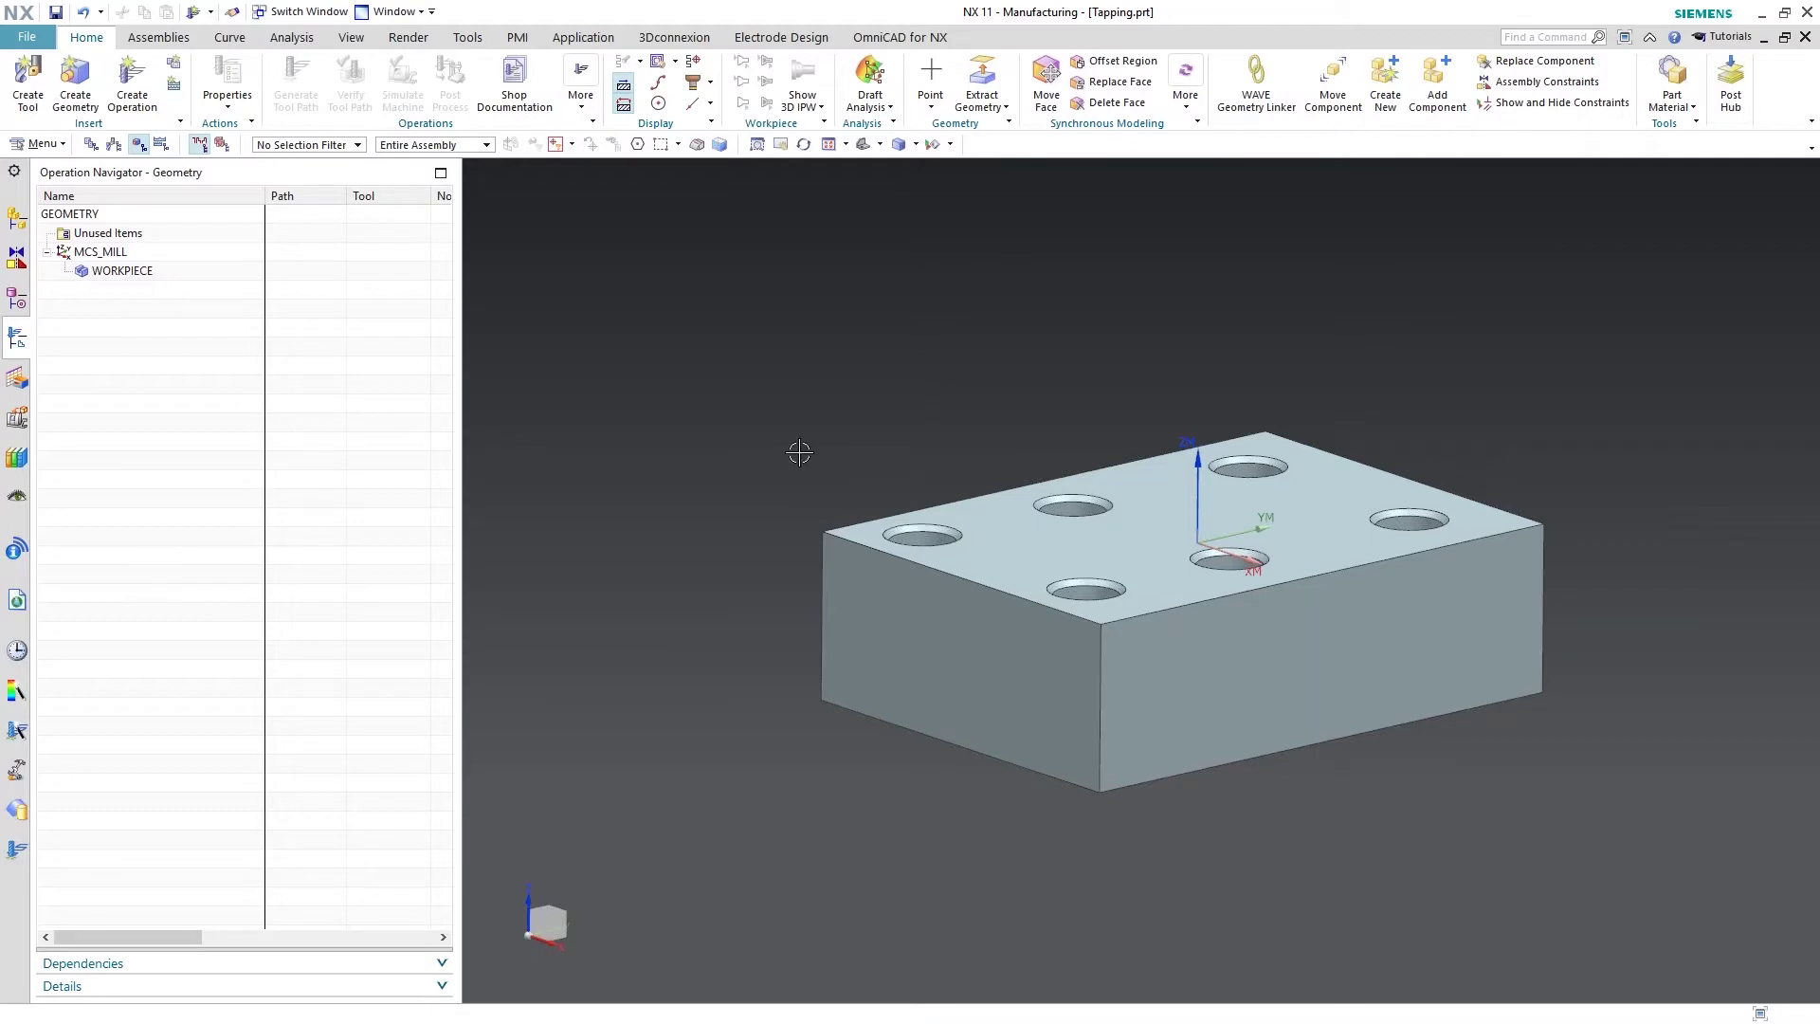
- Confirm the block as both the part and the blank in the WORKPIECE geometry
double_click(119, 274)
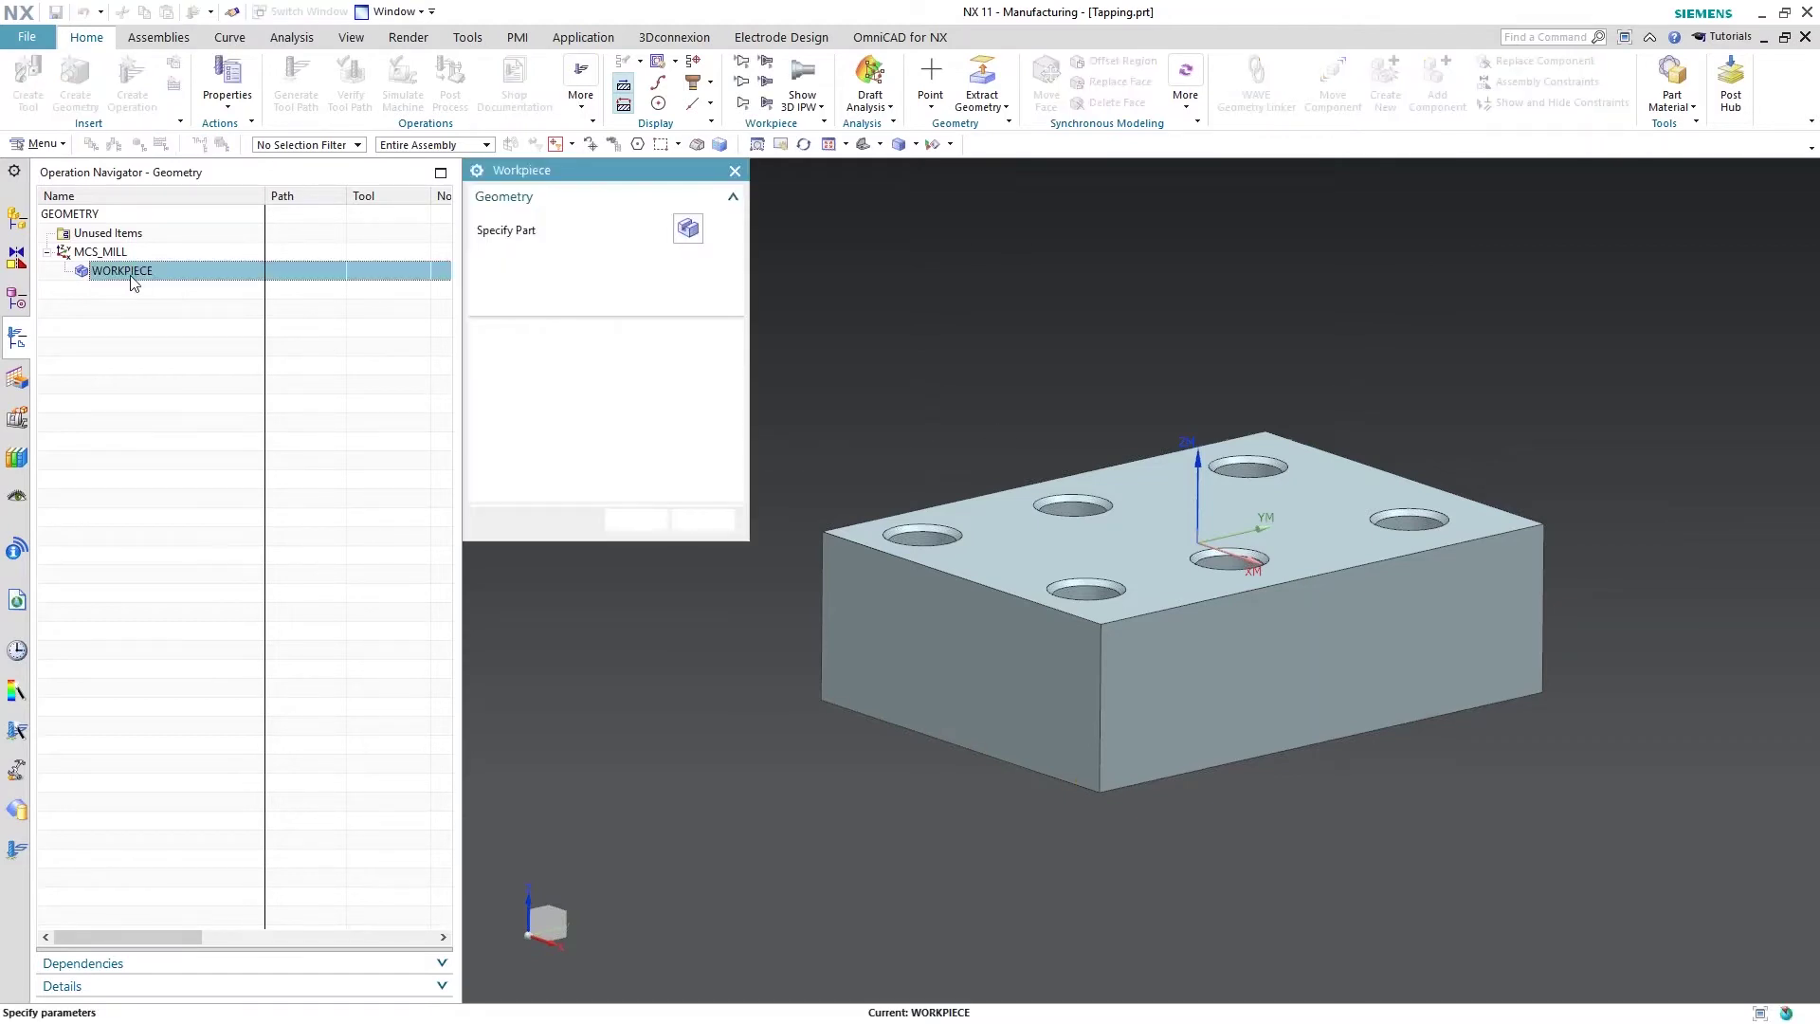
left_click(721, 232)
left_click(721, 257)
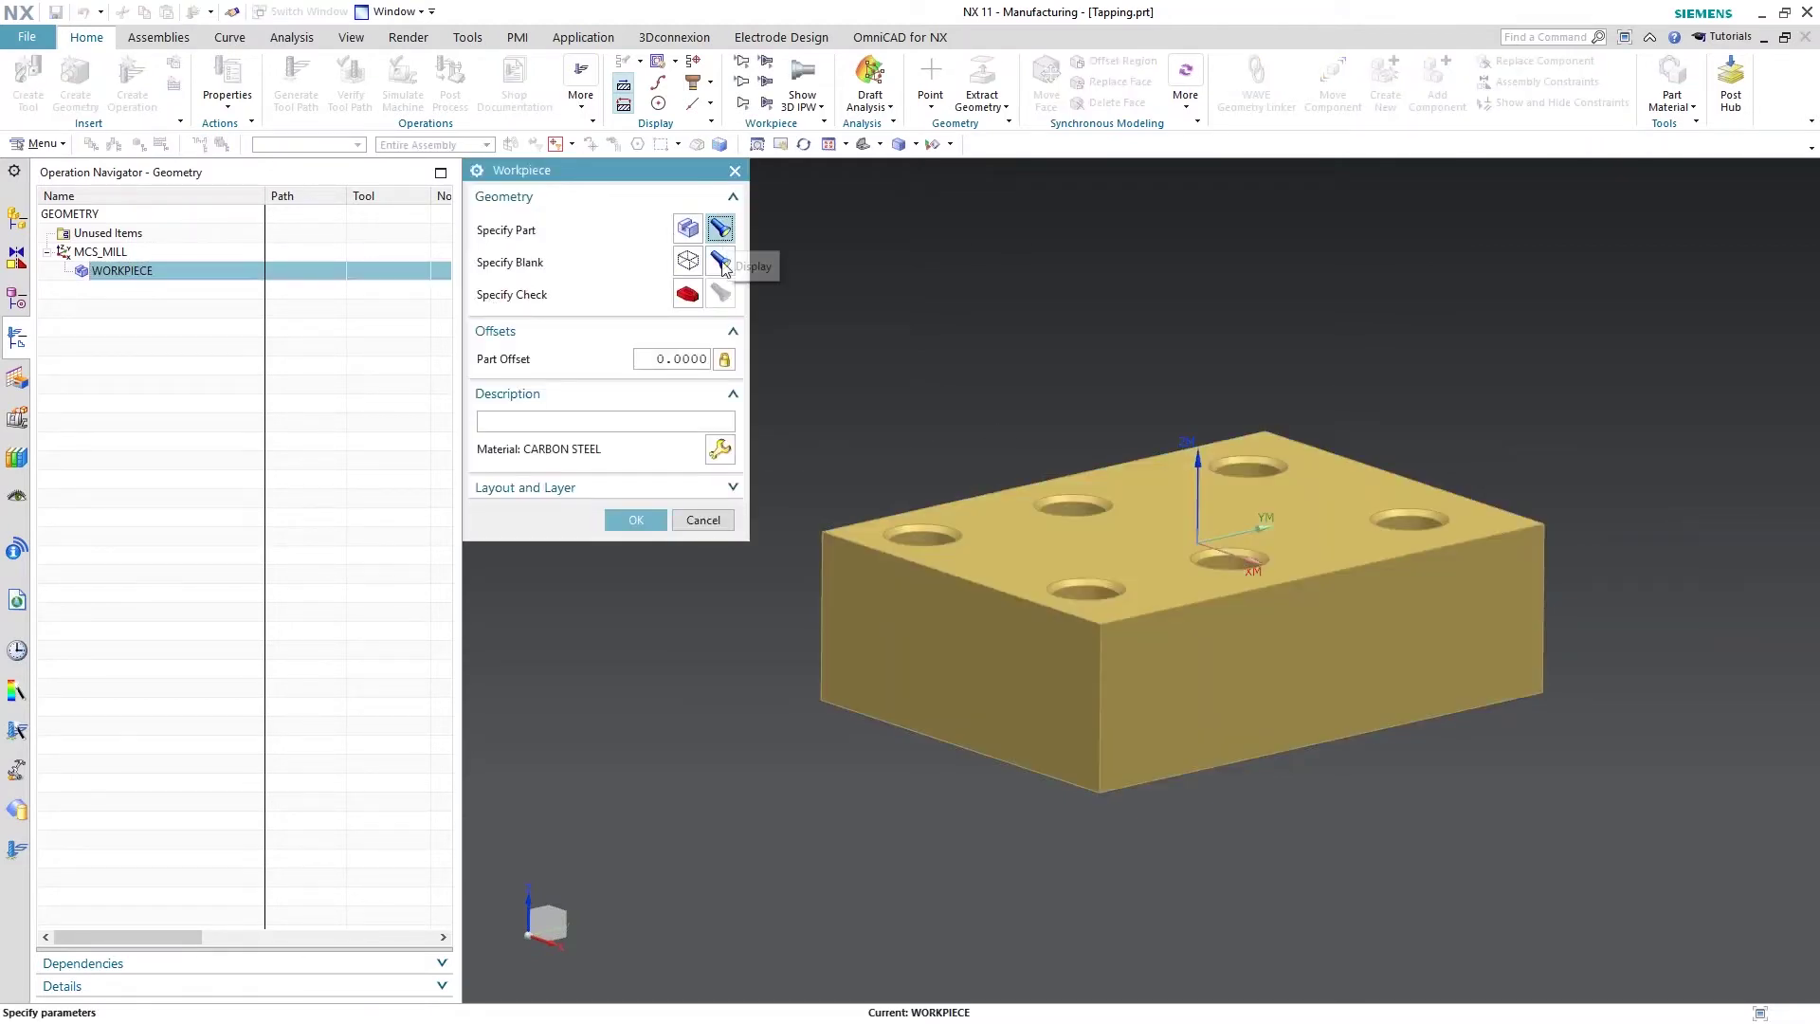
left_click(636, 519)
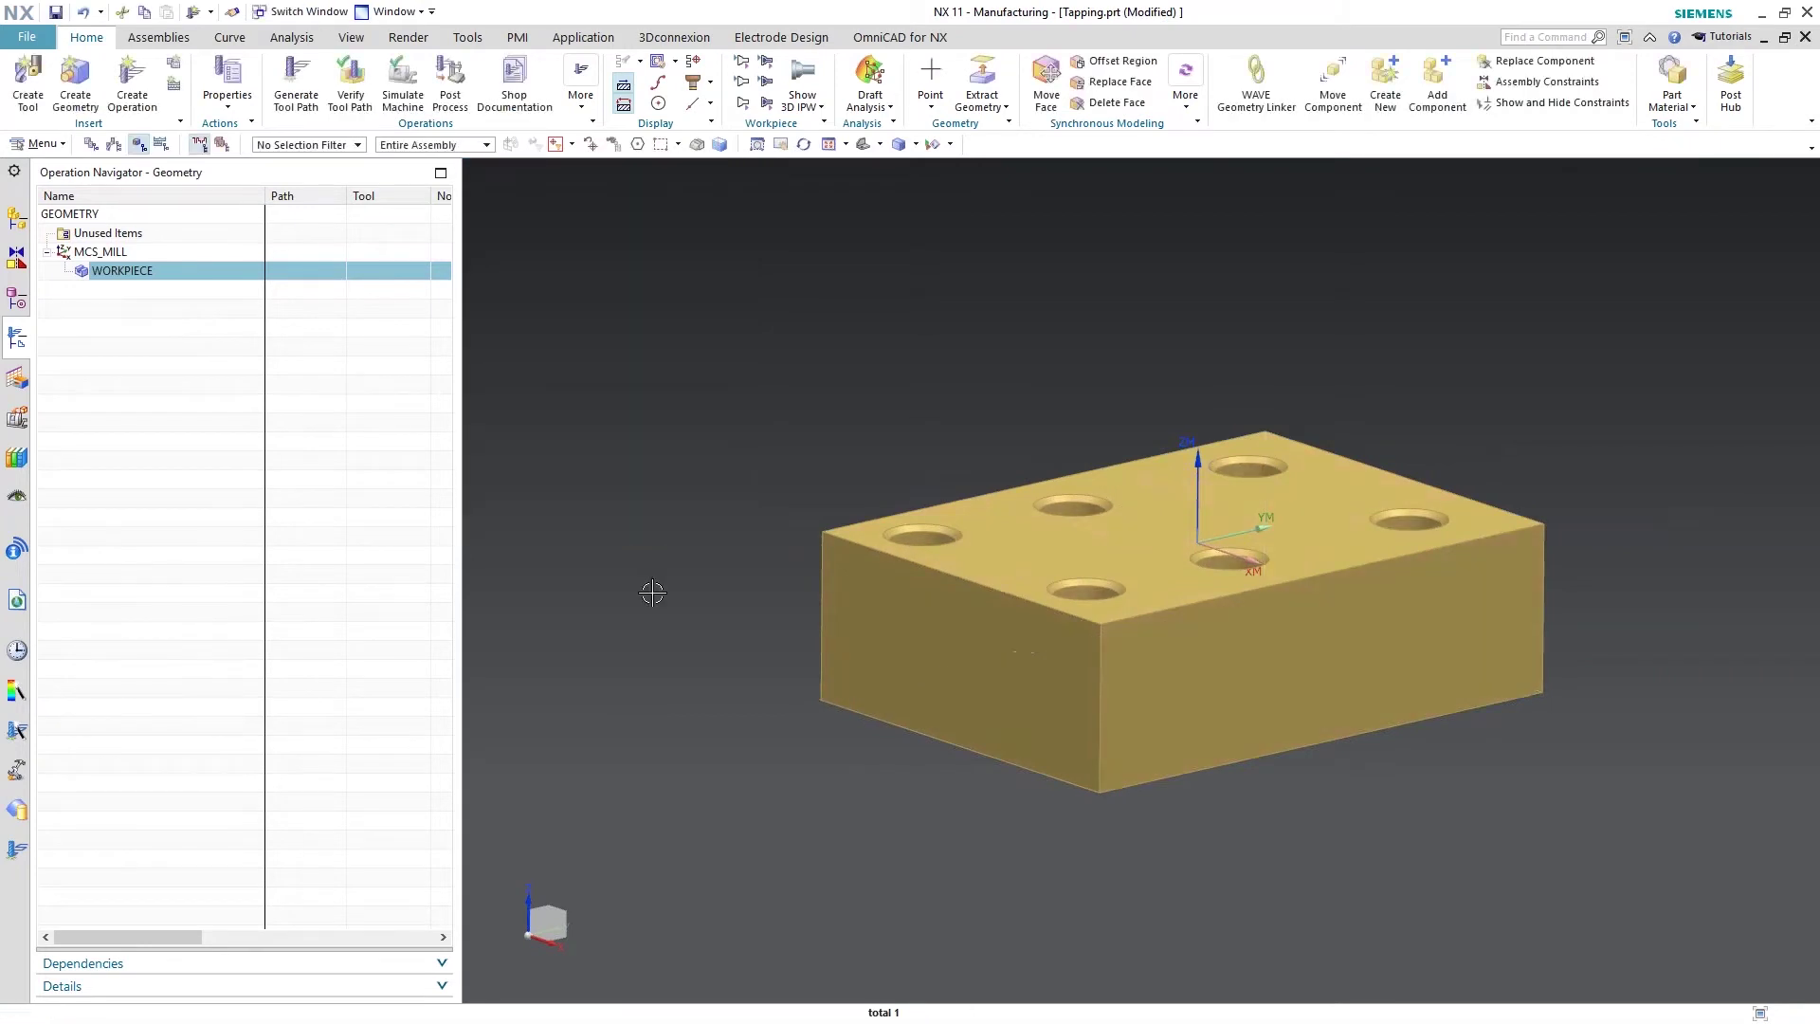
- Create a hole_making SPOT_DRILLING operation under WORKPIECE with DRILL_METHOD
left_click(150, 87)
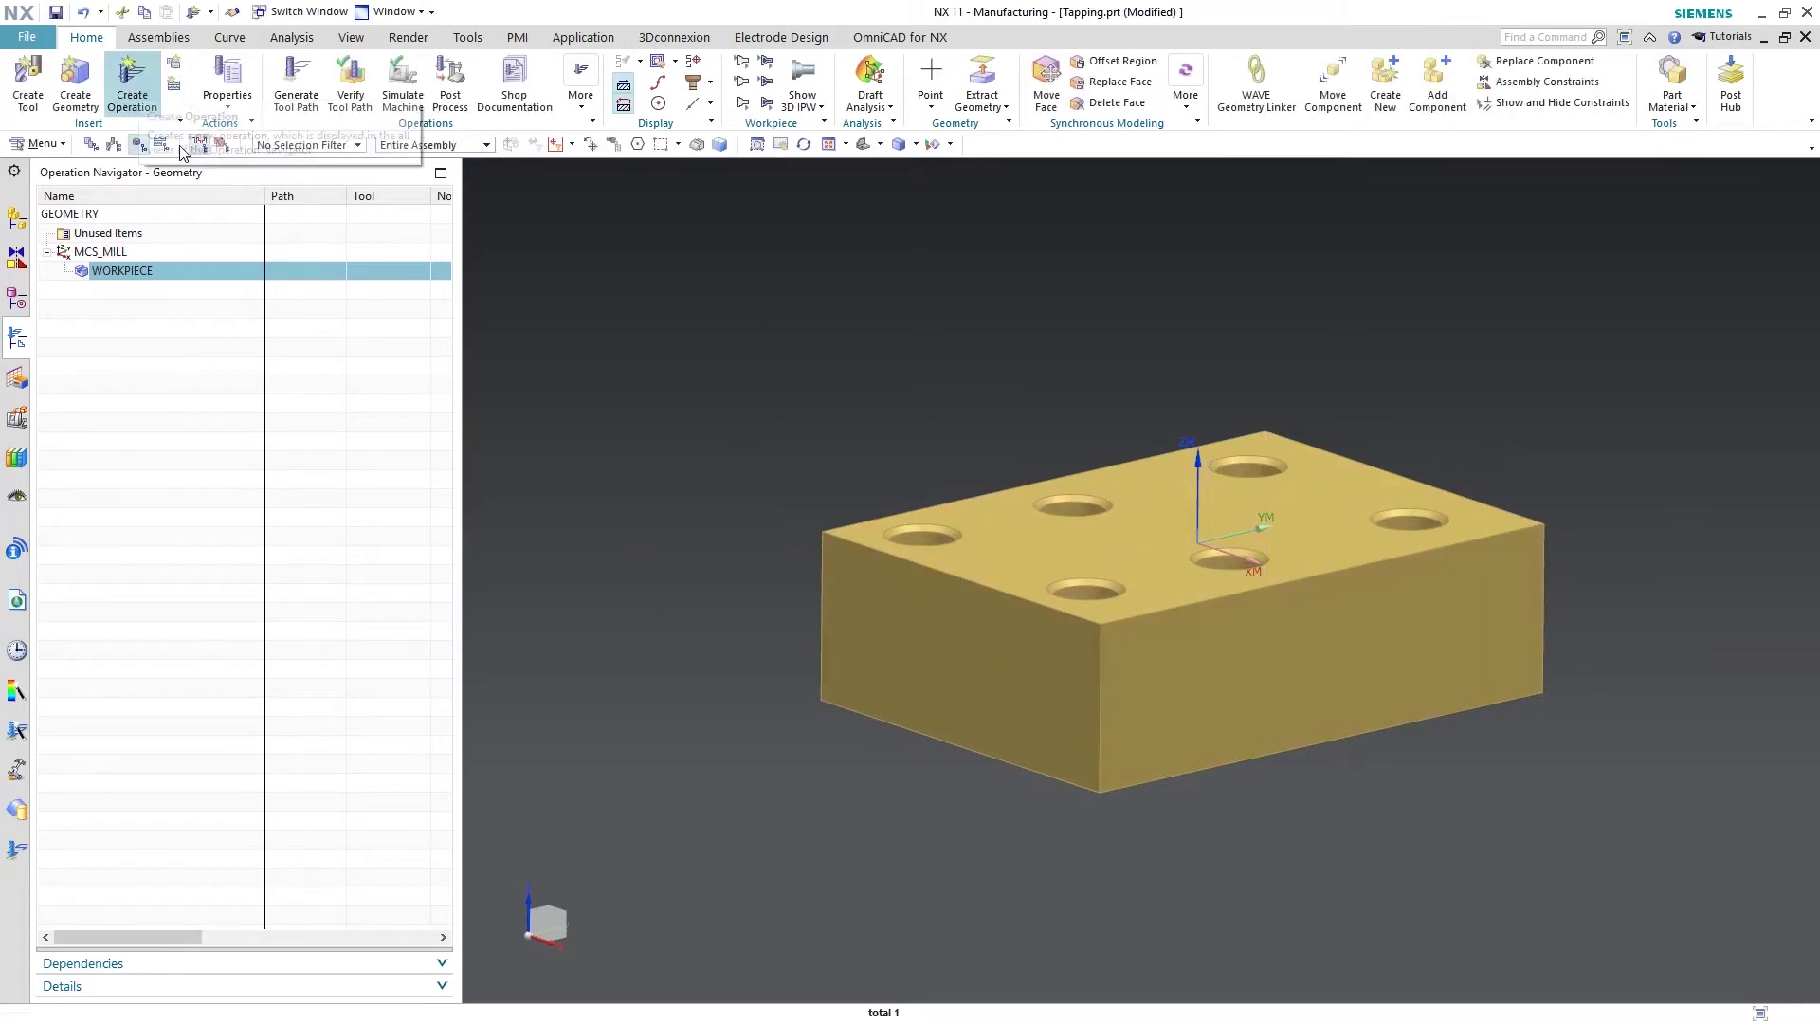
left_click(607, 225)
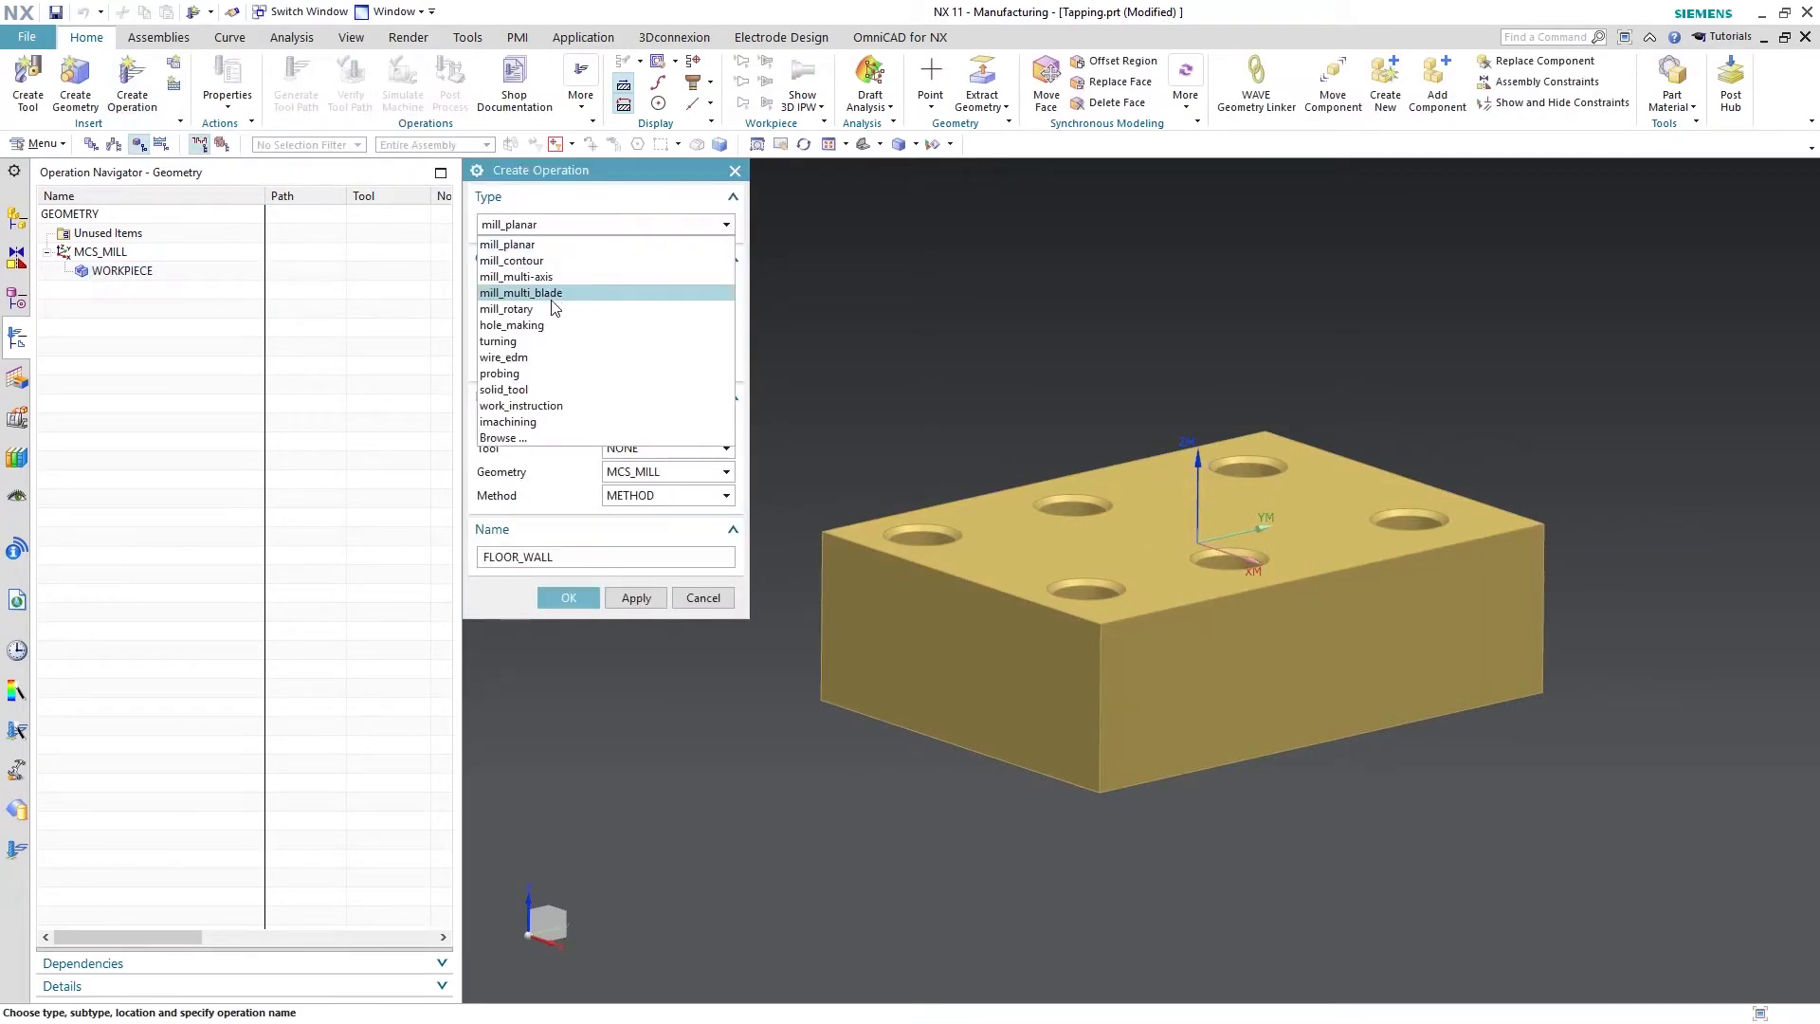
left_click(568, 323)
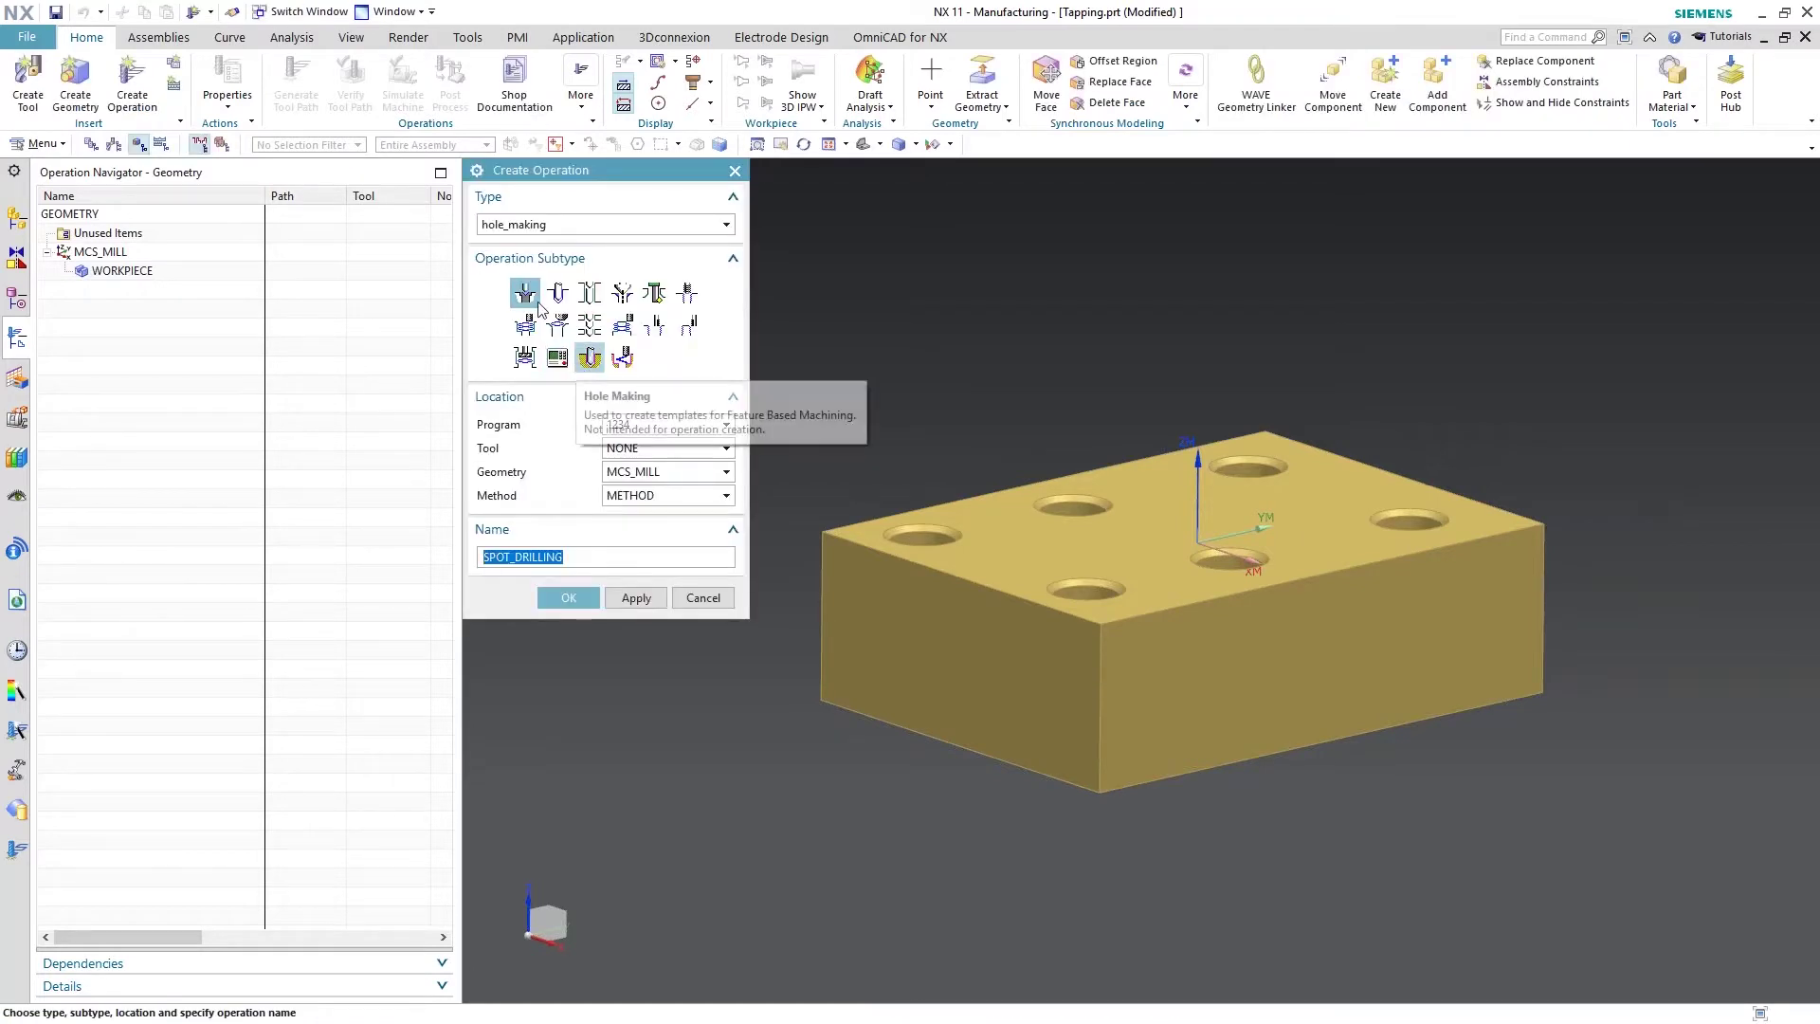
left_click(643, 474)
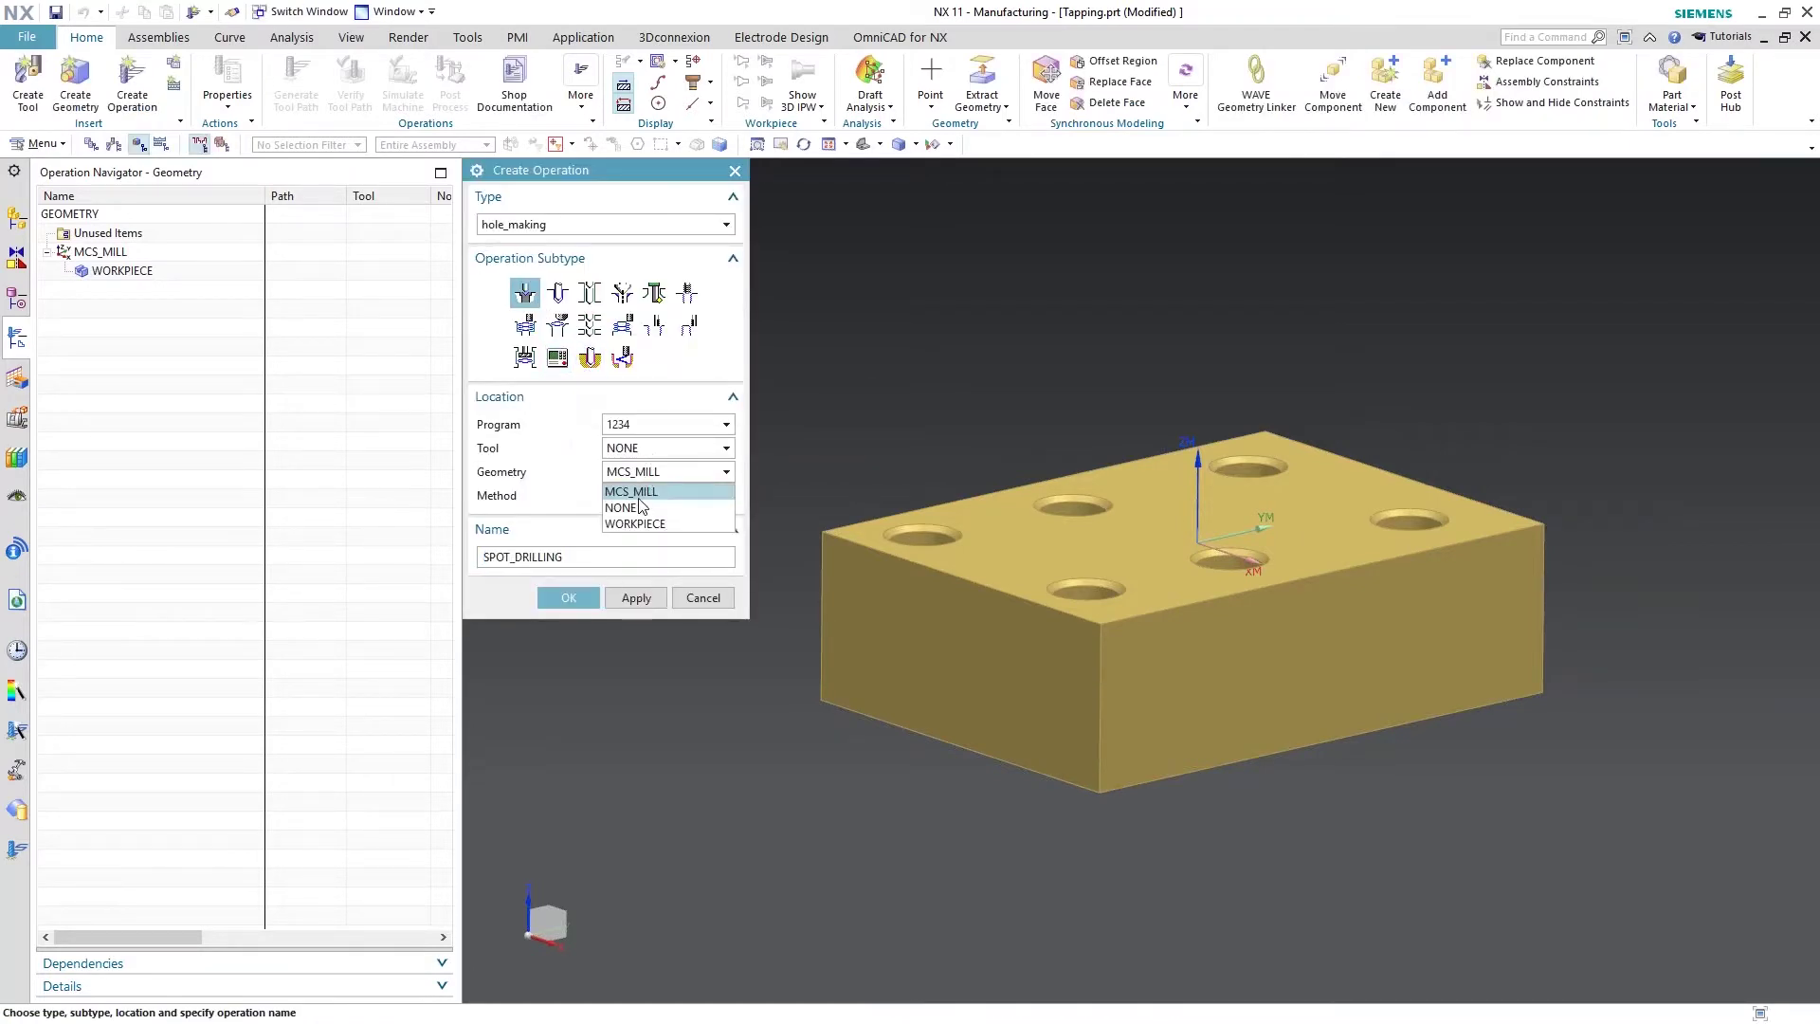
left_click(640, 508)
left_click(641, 496)
left_click(640, 515)
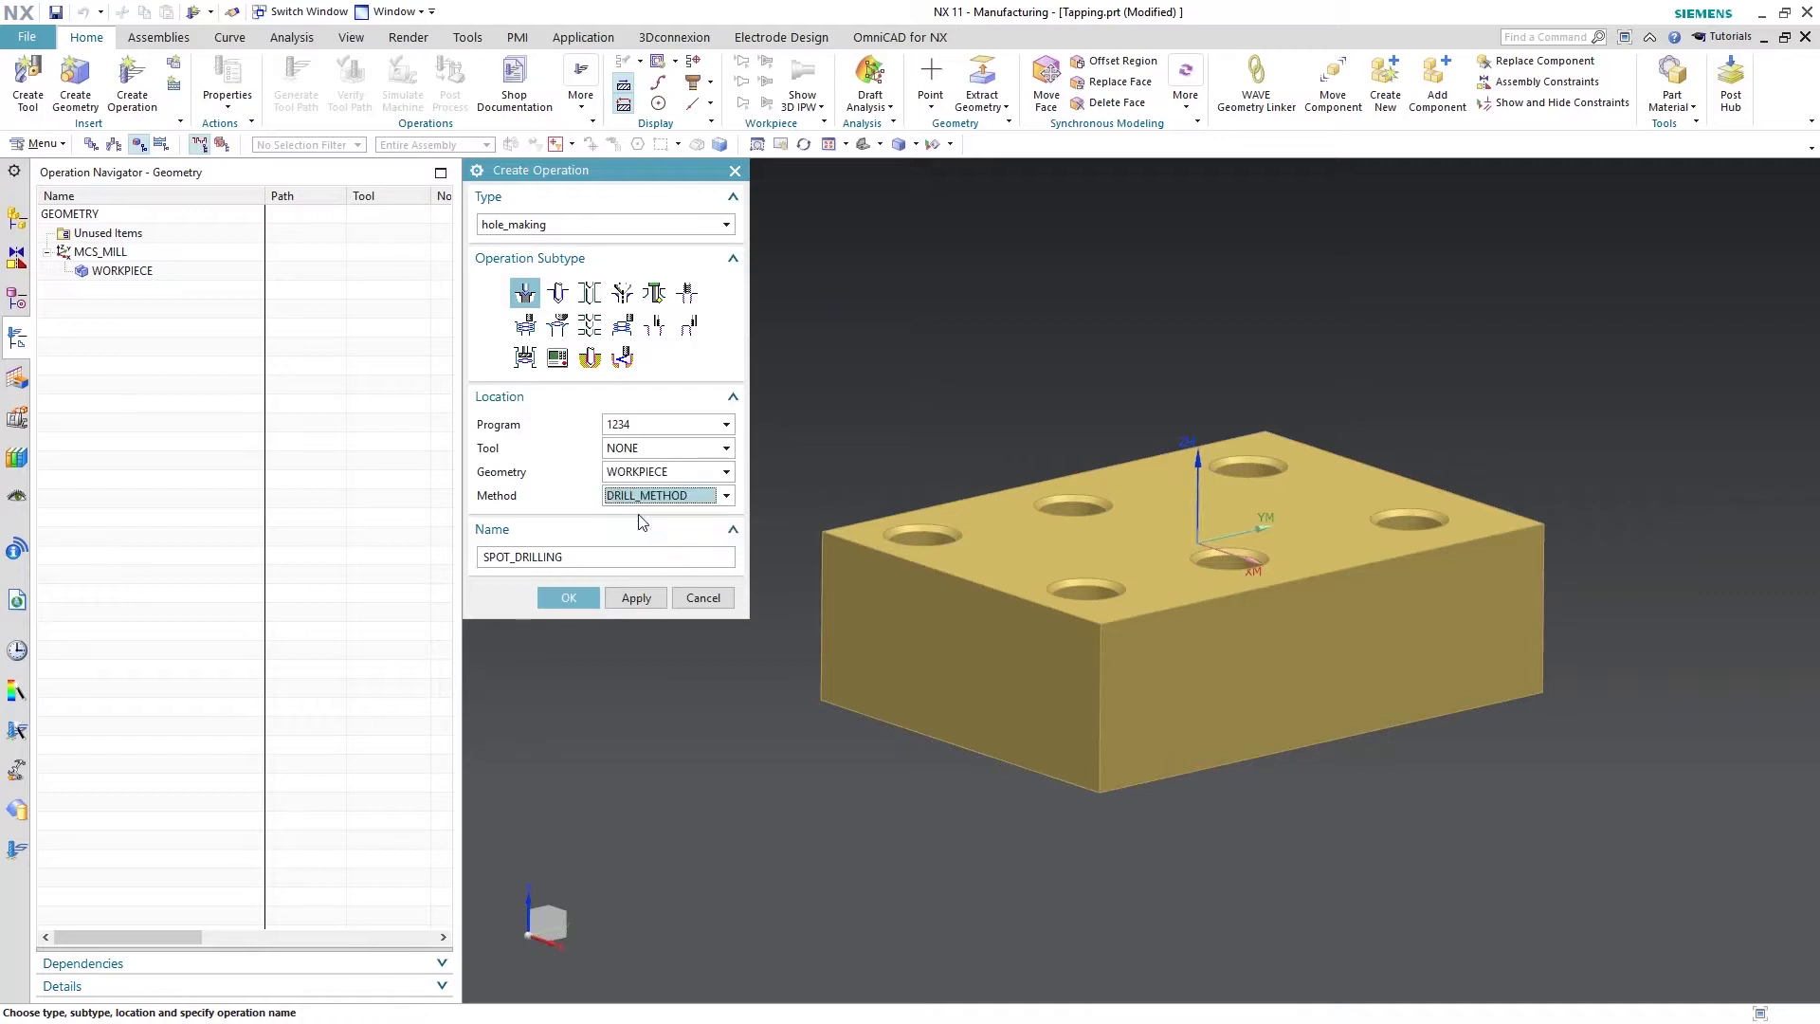
left_click(568, 597)
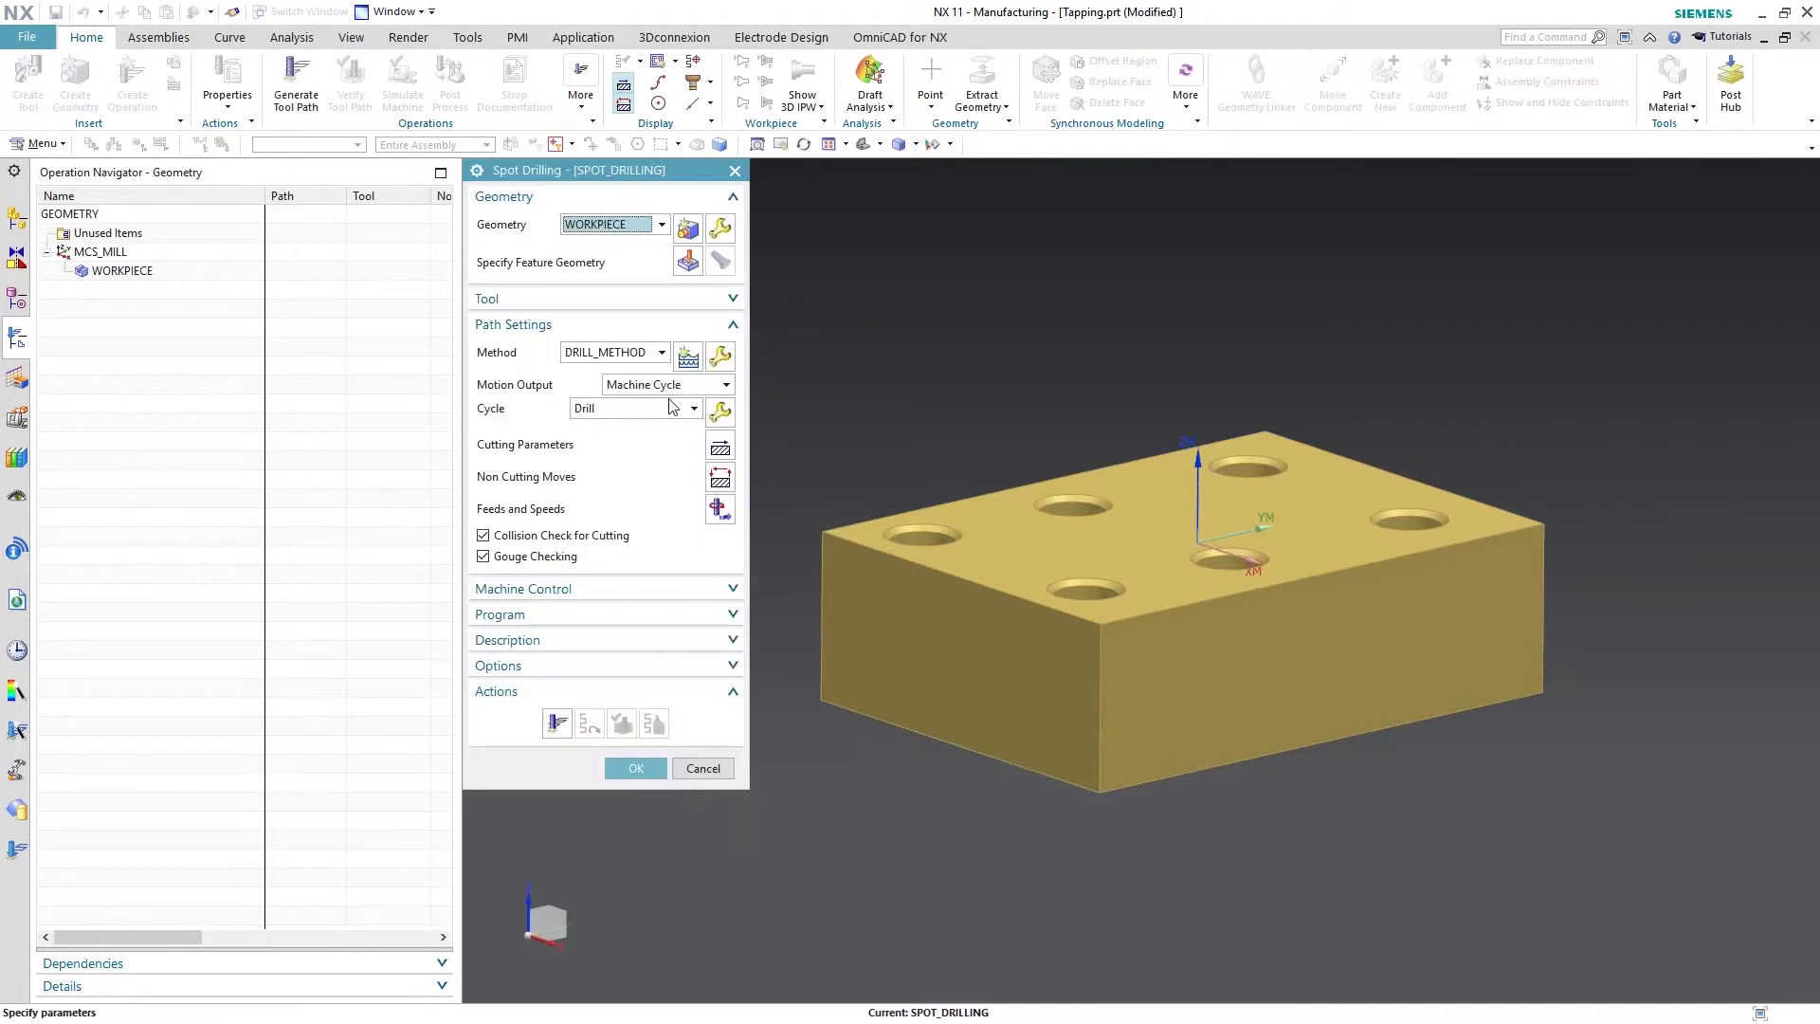
- Assign the 16 mm center drill ugt0321_001 from the Spot Drill library to the operation
left_click(679, 299)
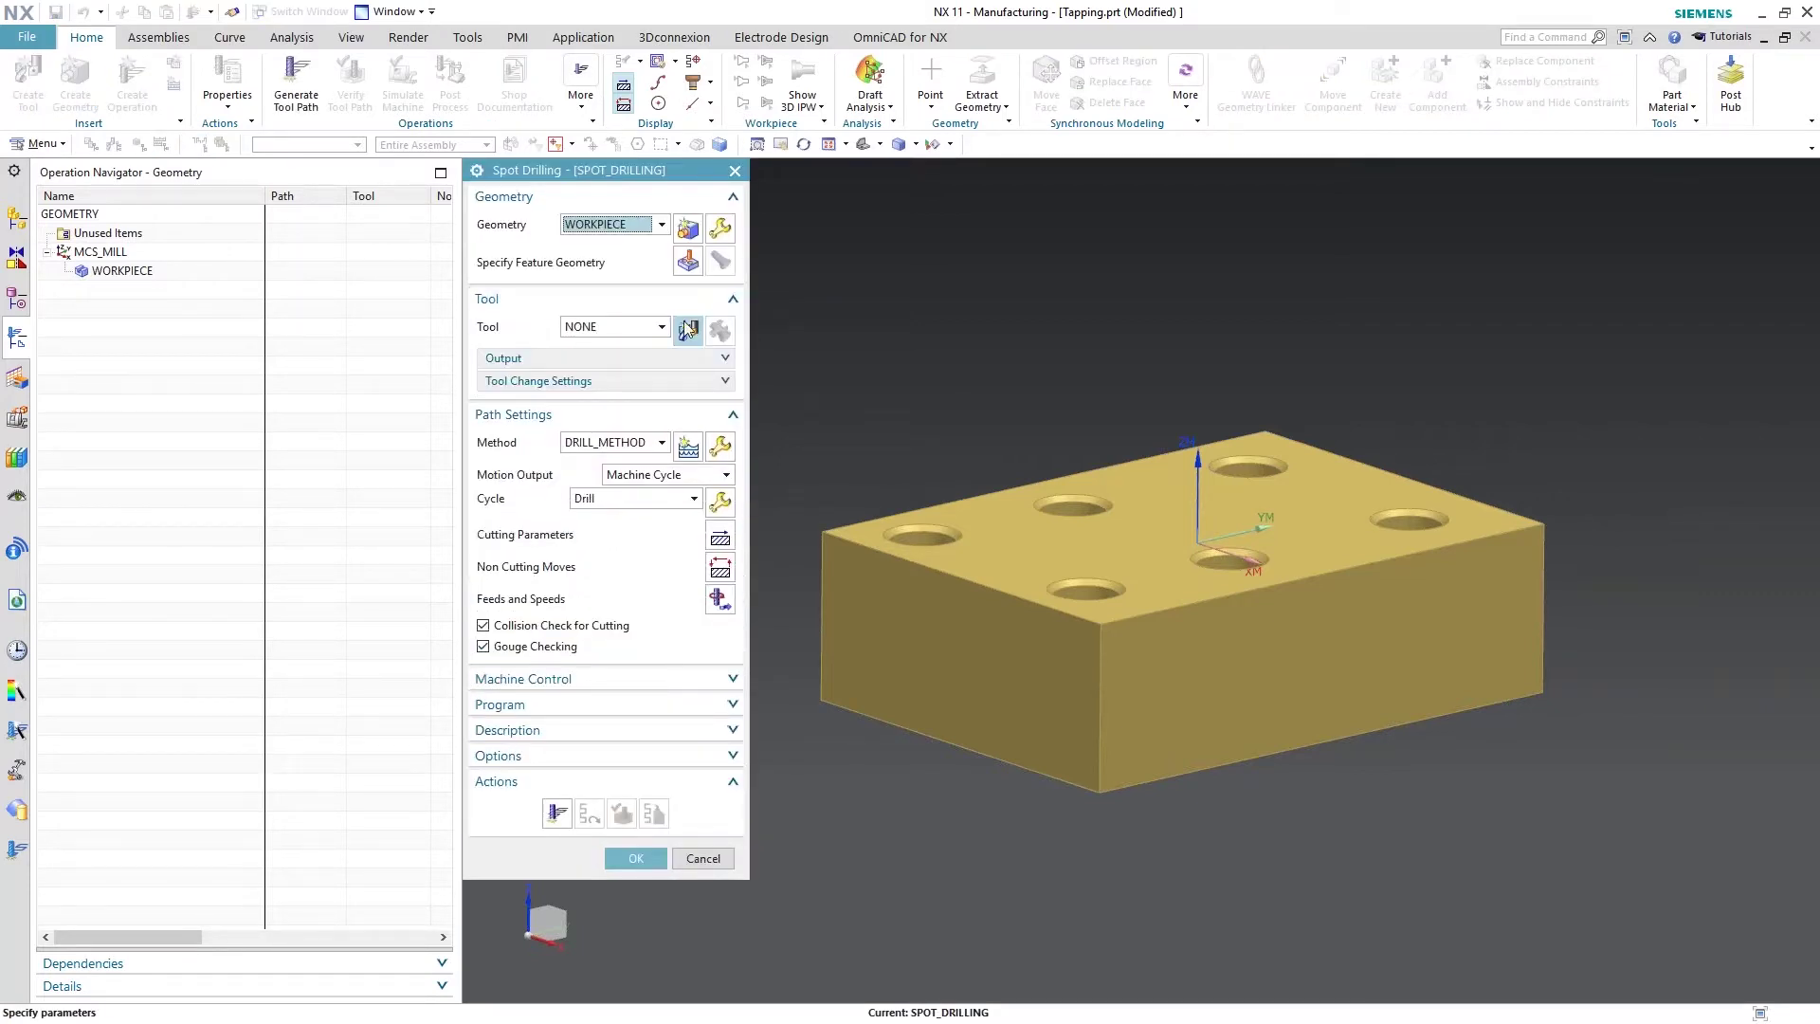
left_click(688, 329)
left_click(719, 289)
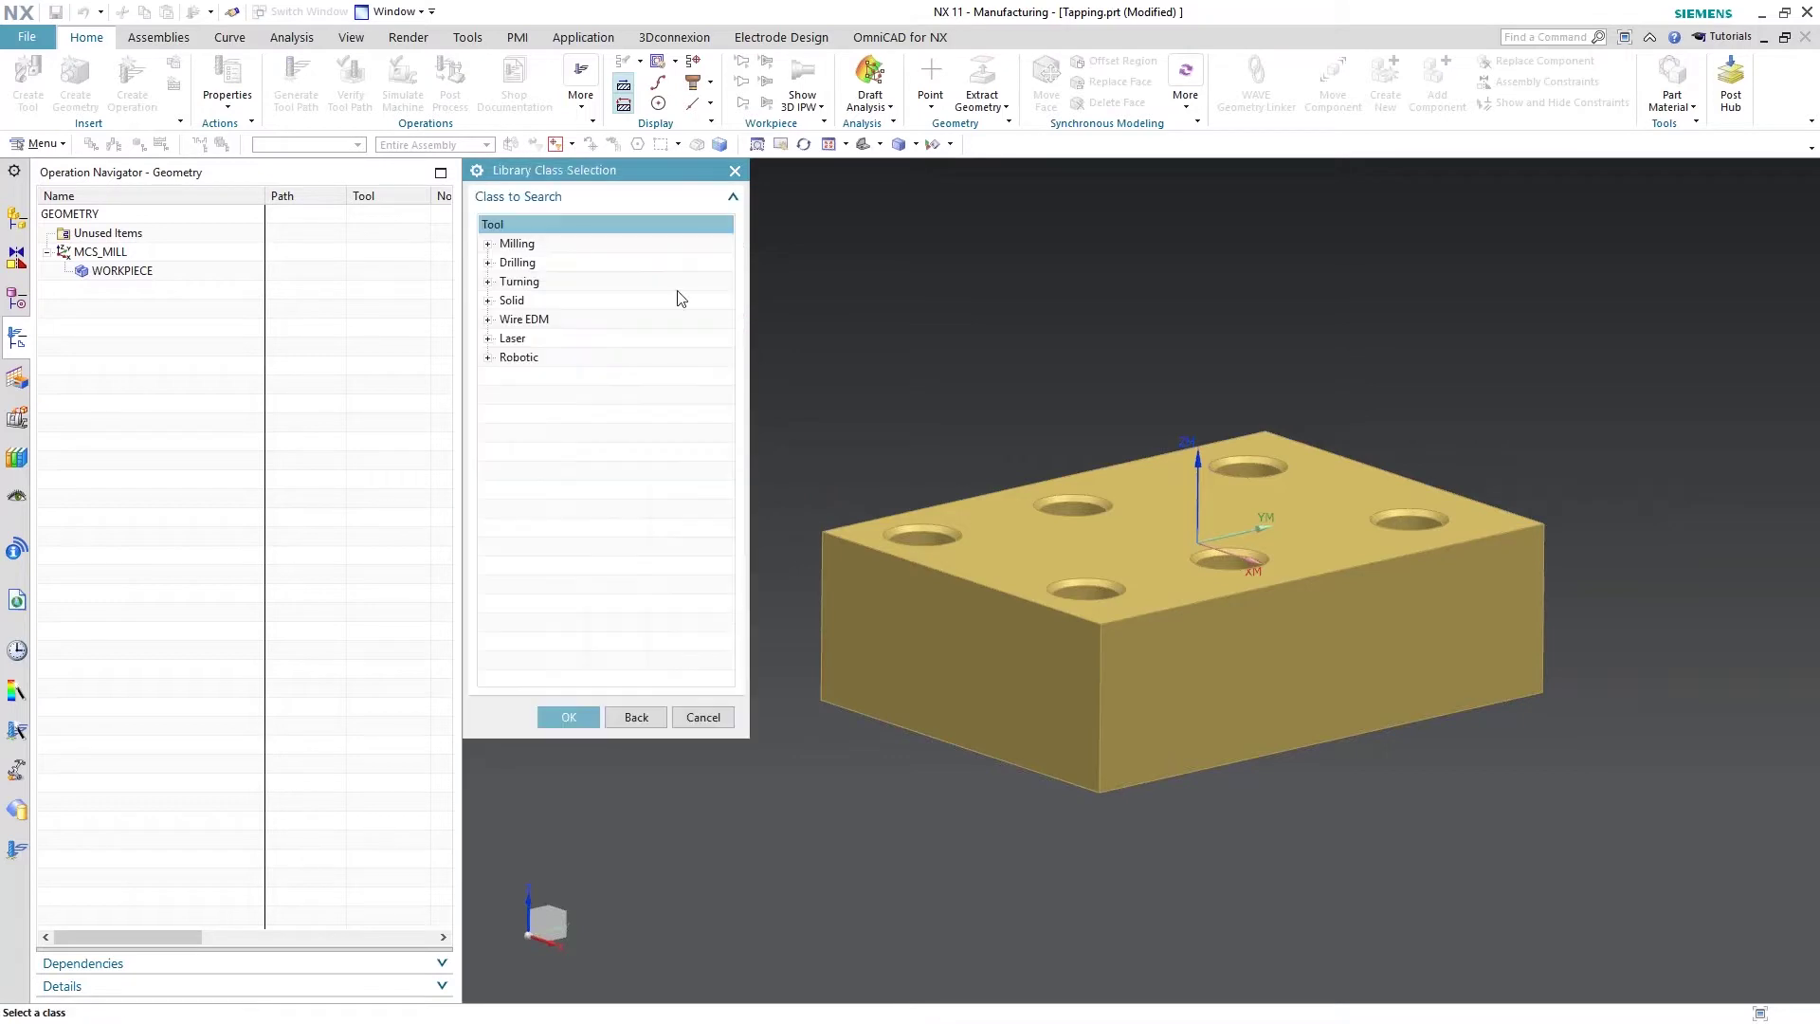
left_click(487, 243)
left_click(487, 244)
left_click(488, 262)
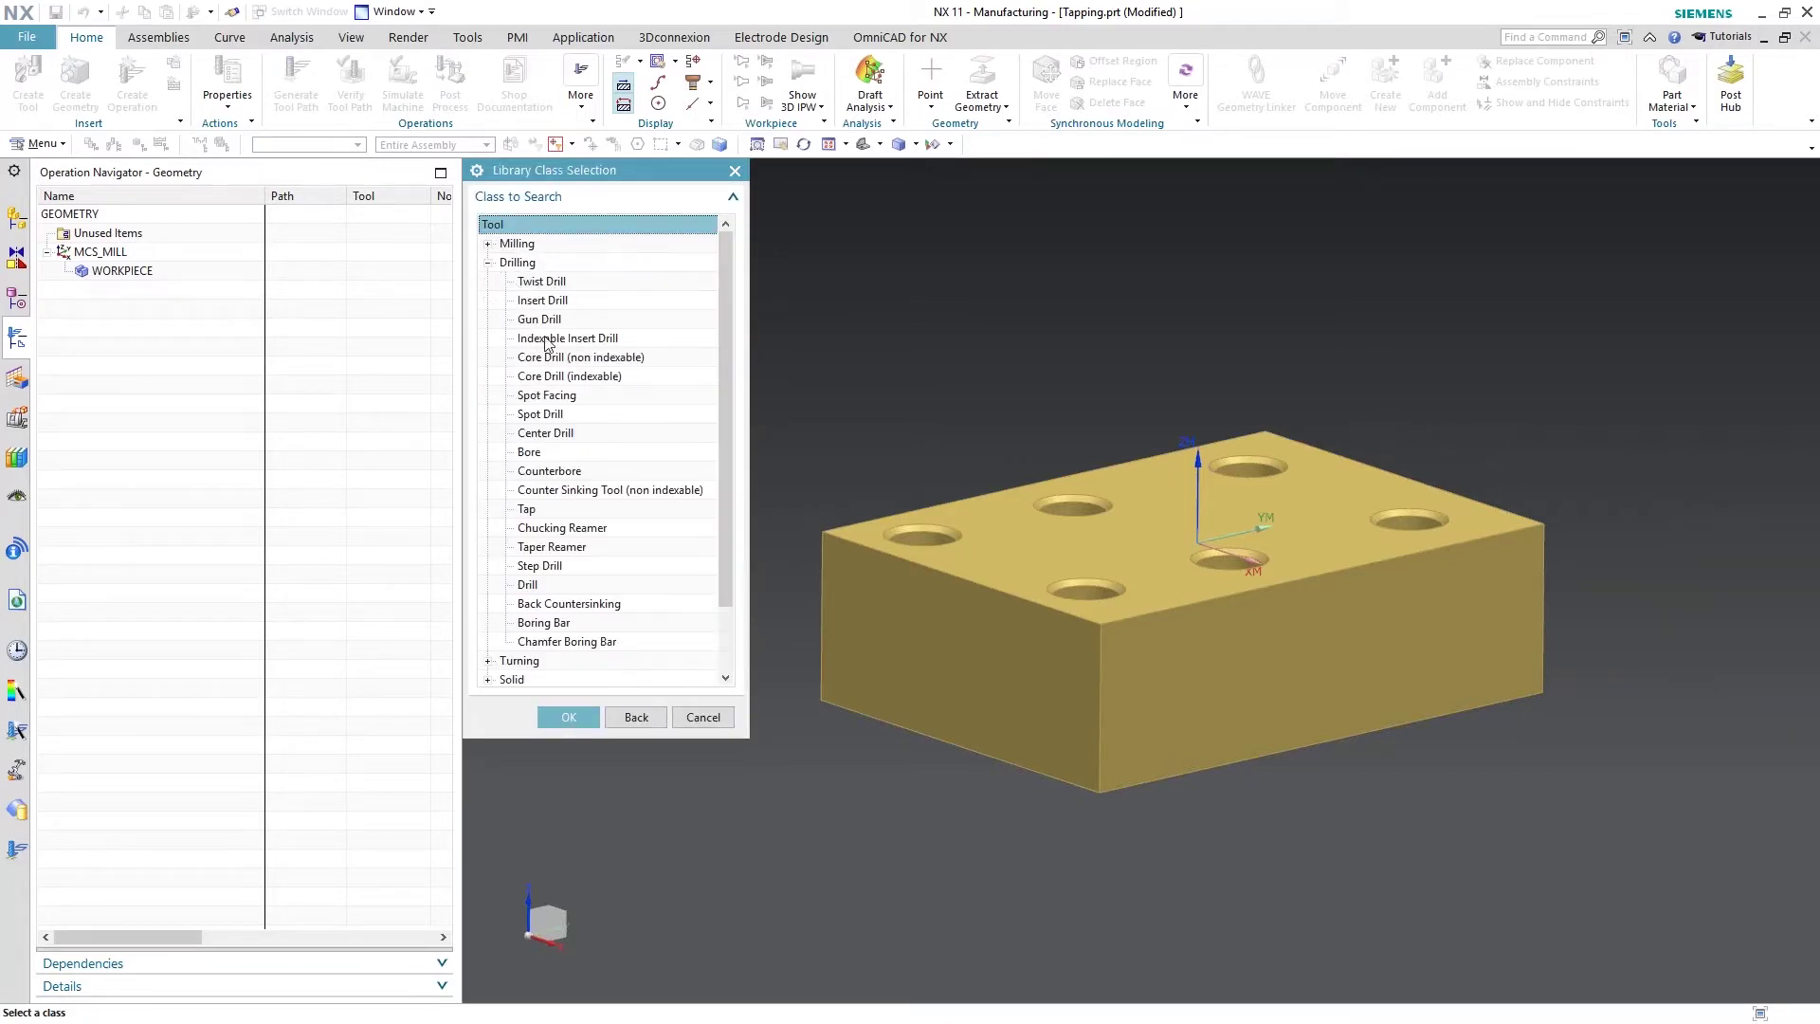
double_click(539, 414)
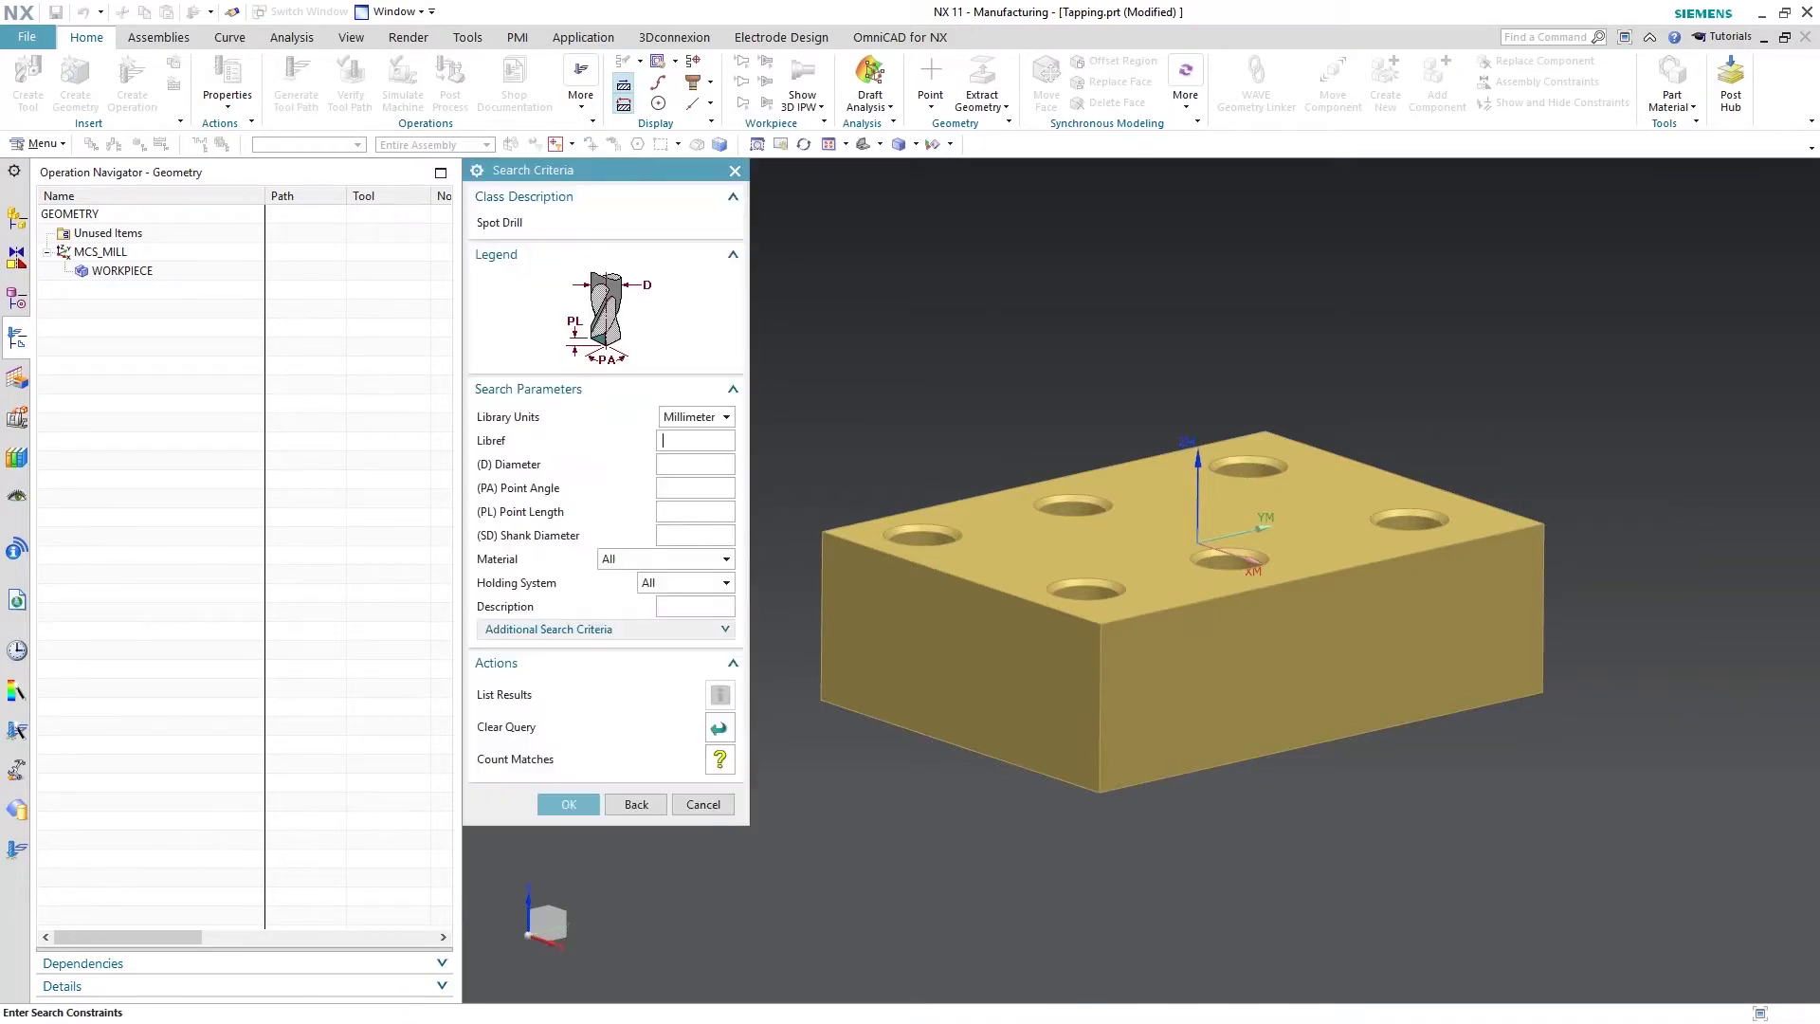
left_click(568, 803)
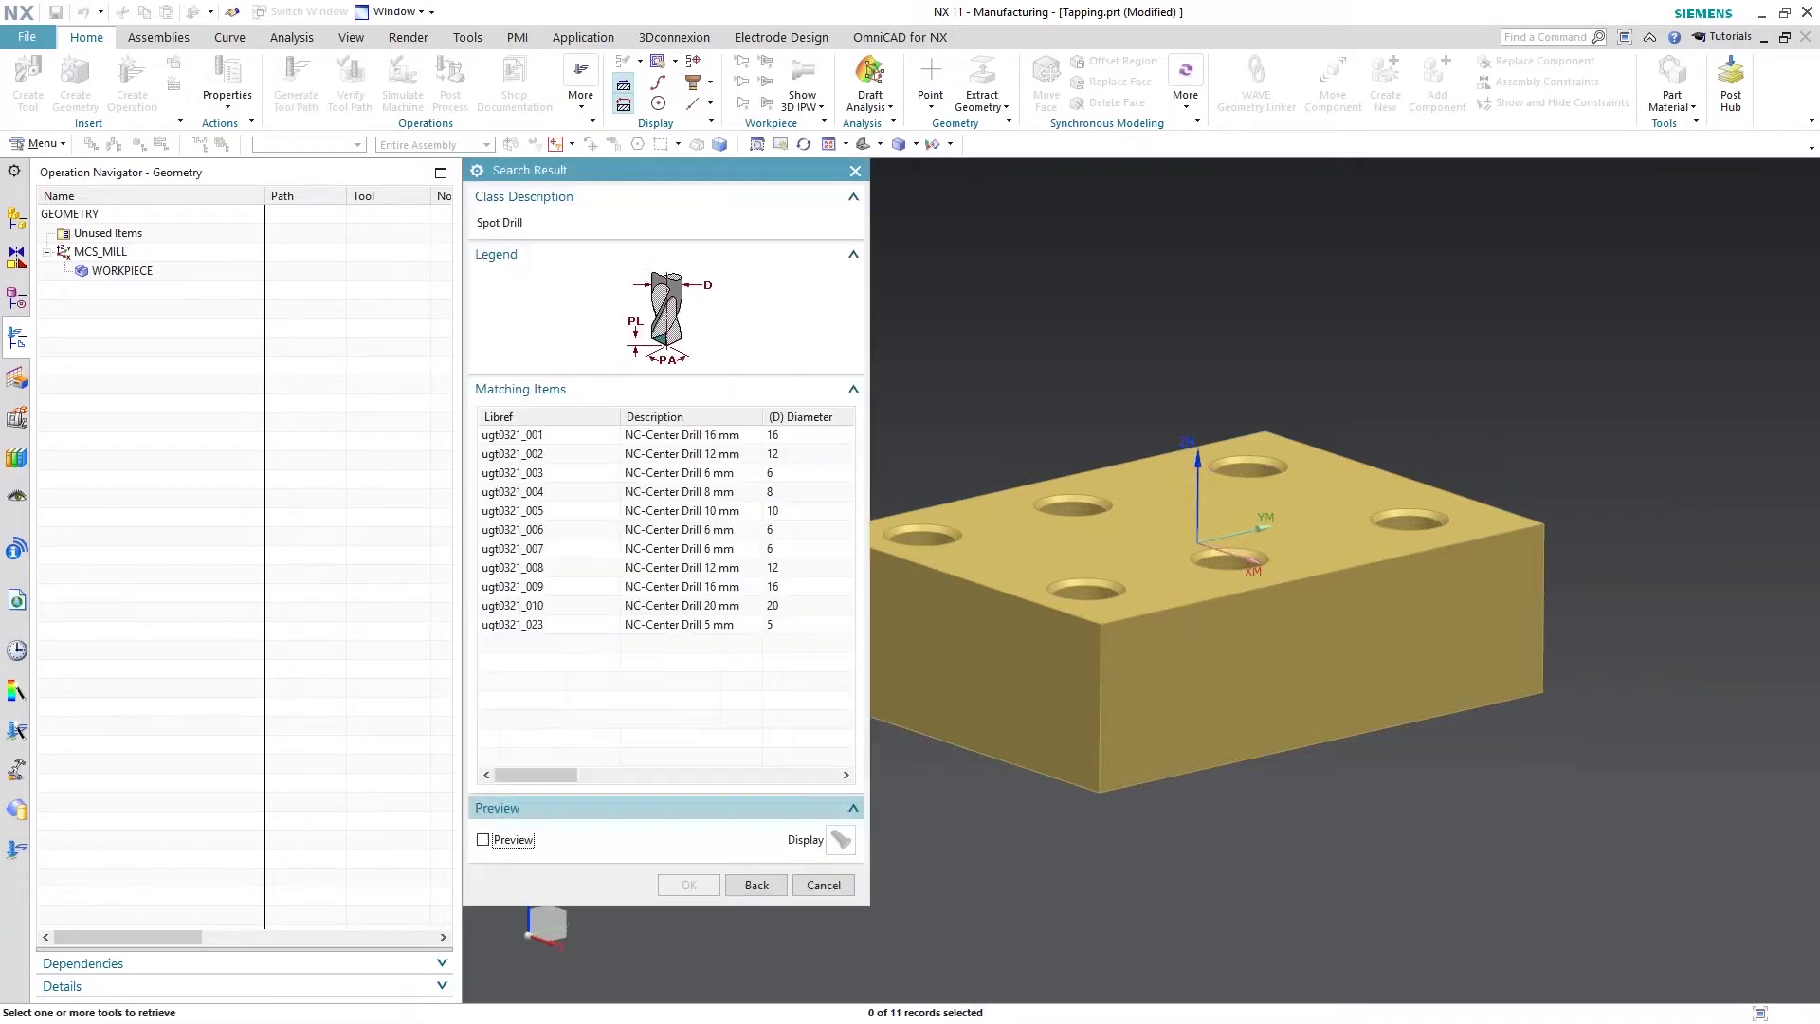
double_click(663, 436)
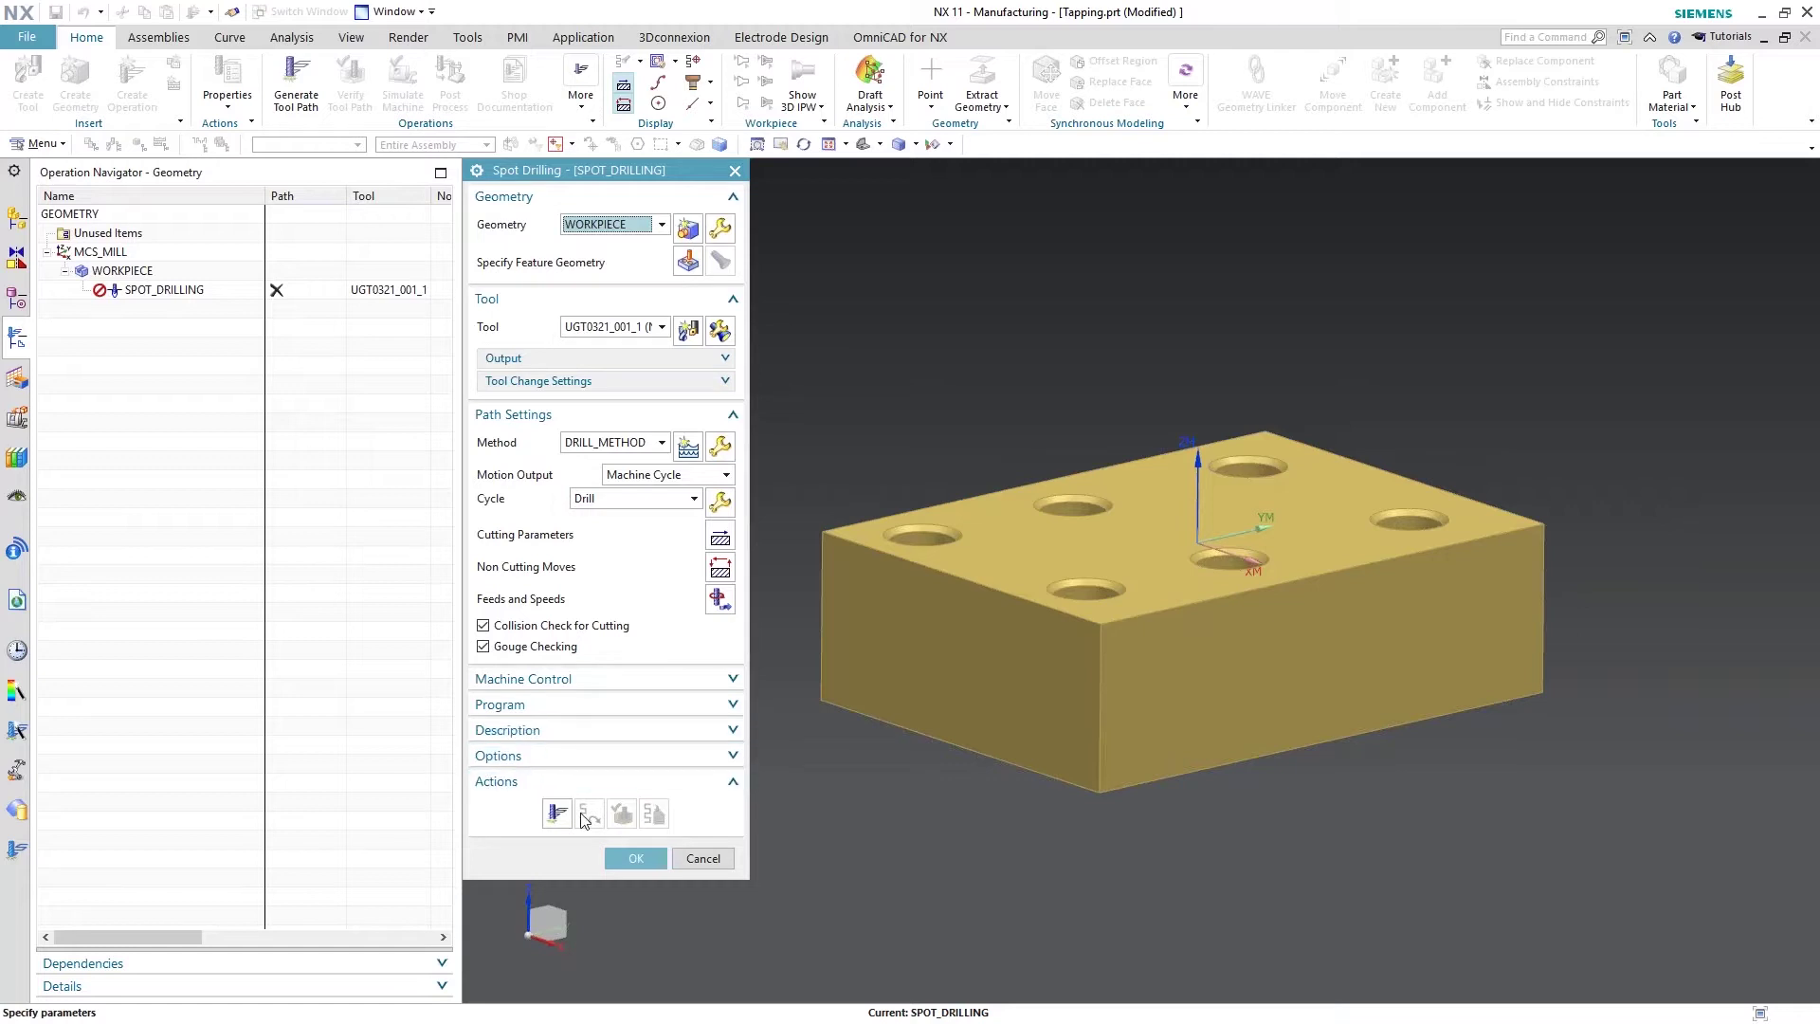
left_click(636, 858)
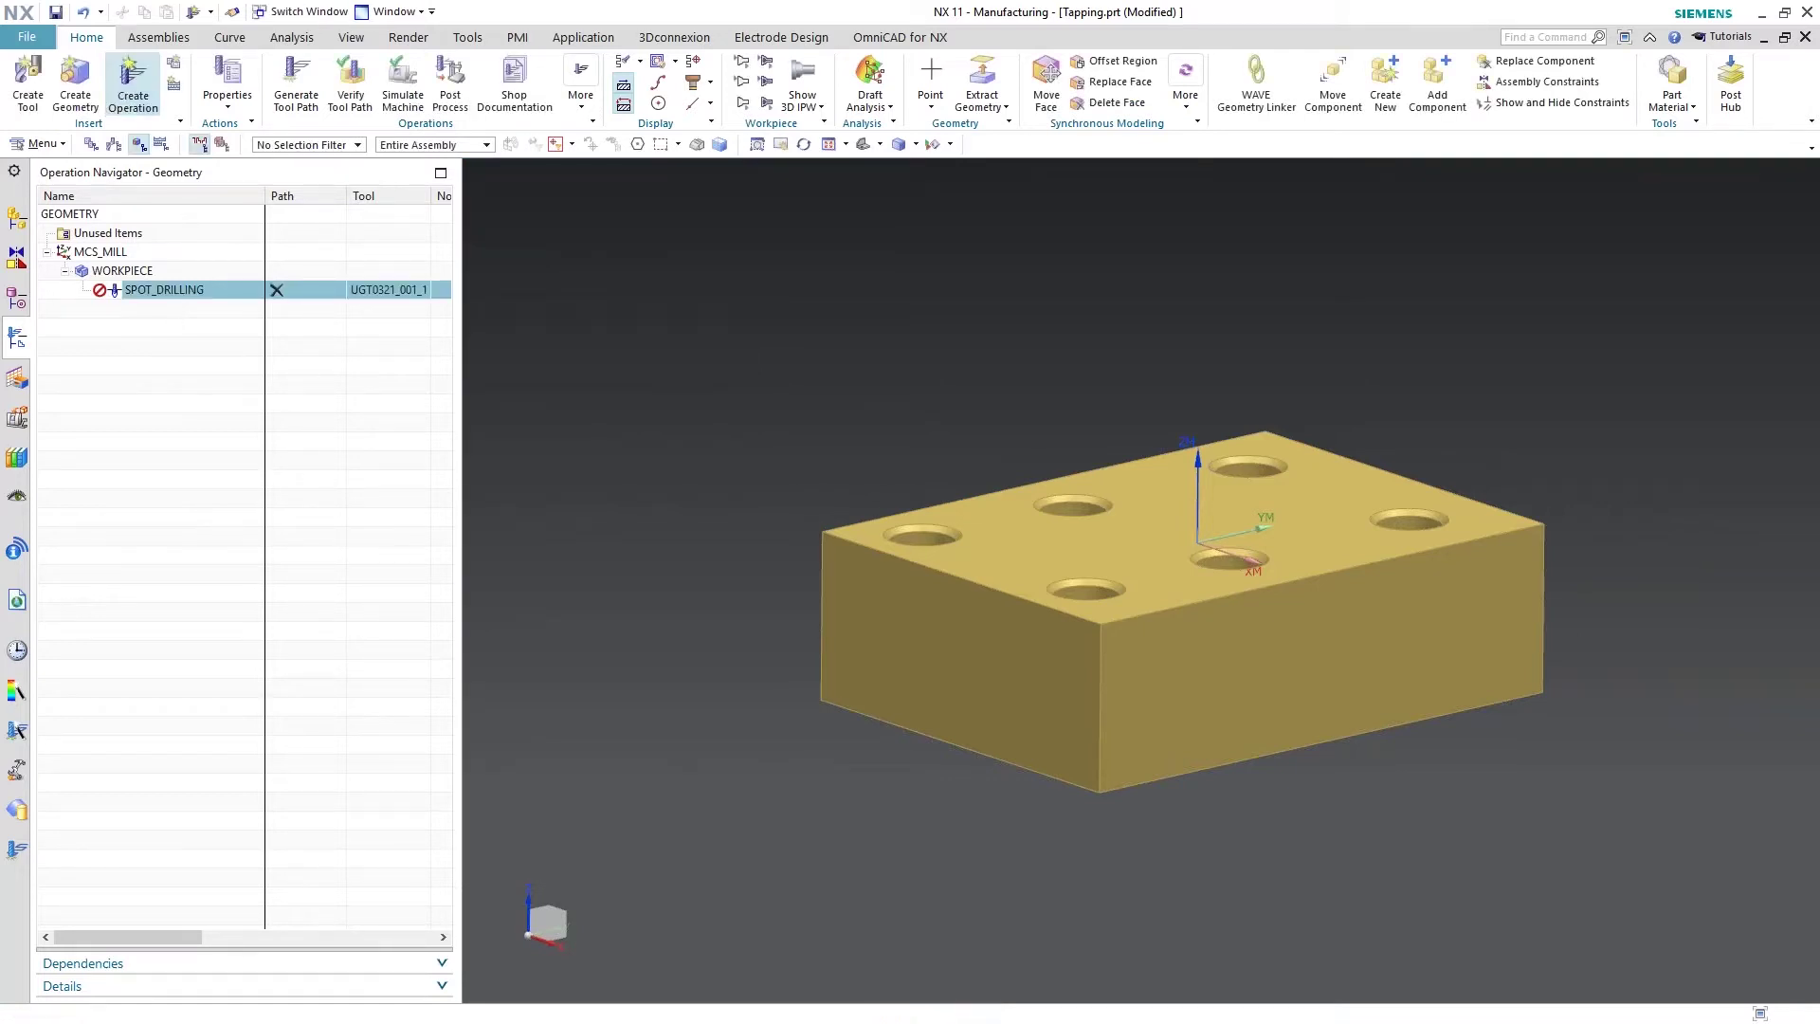
left_click(132, 80)
- Create a DRILLING operation using library twist drill ugt0301_029
left_click(560, 295)
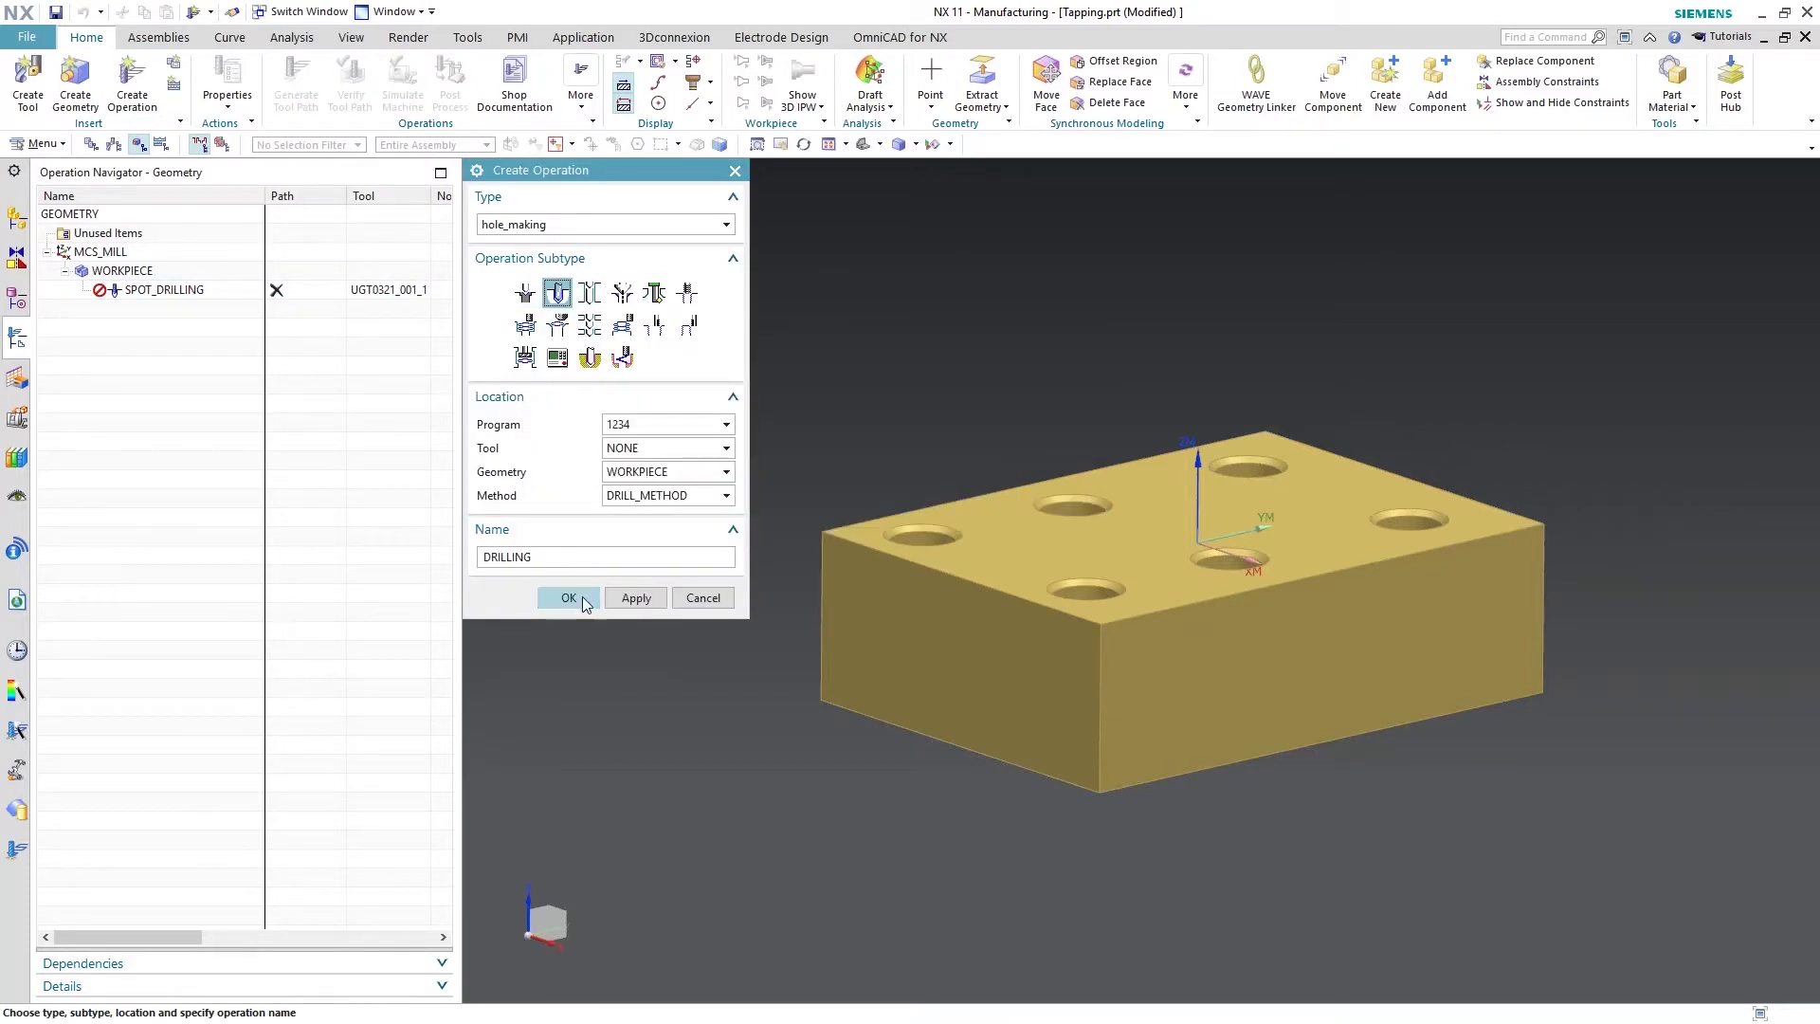
left_click(567, 598)
left_click(626, 301)
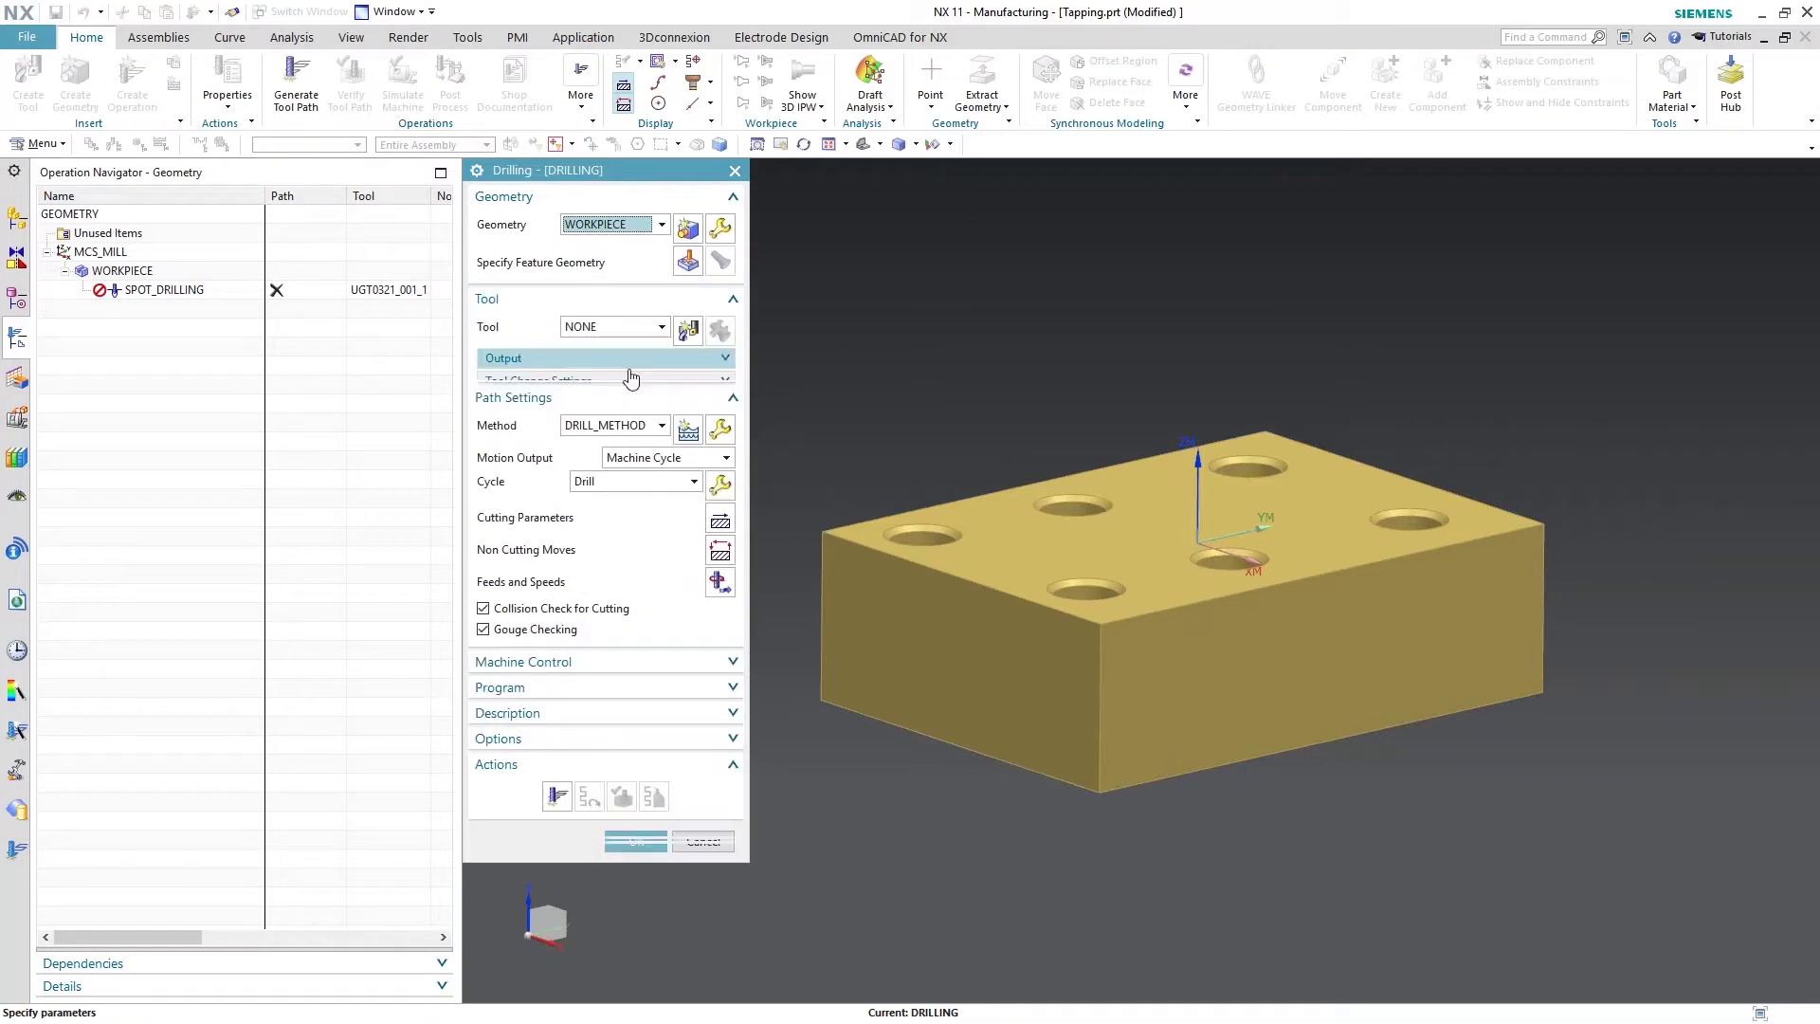
left_click(687, 329)
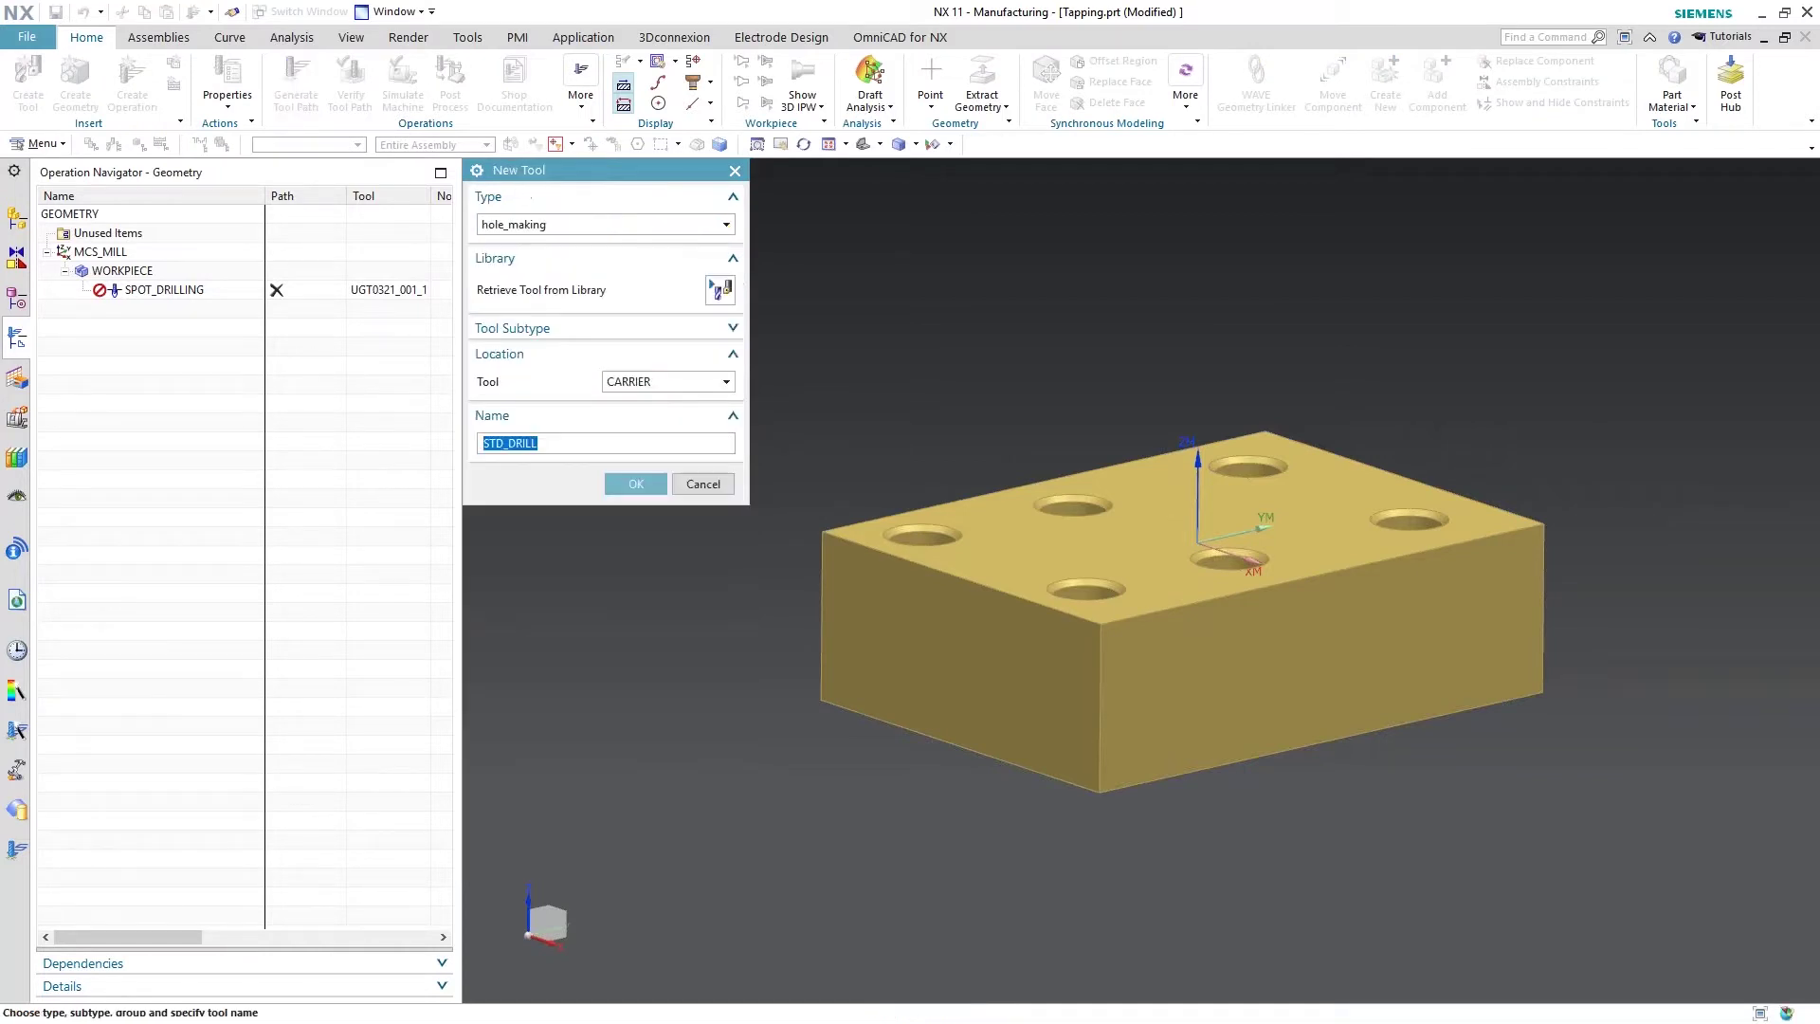
left_click(719, 289)
left_click(489, 262)
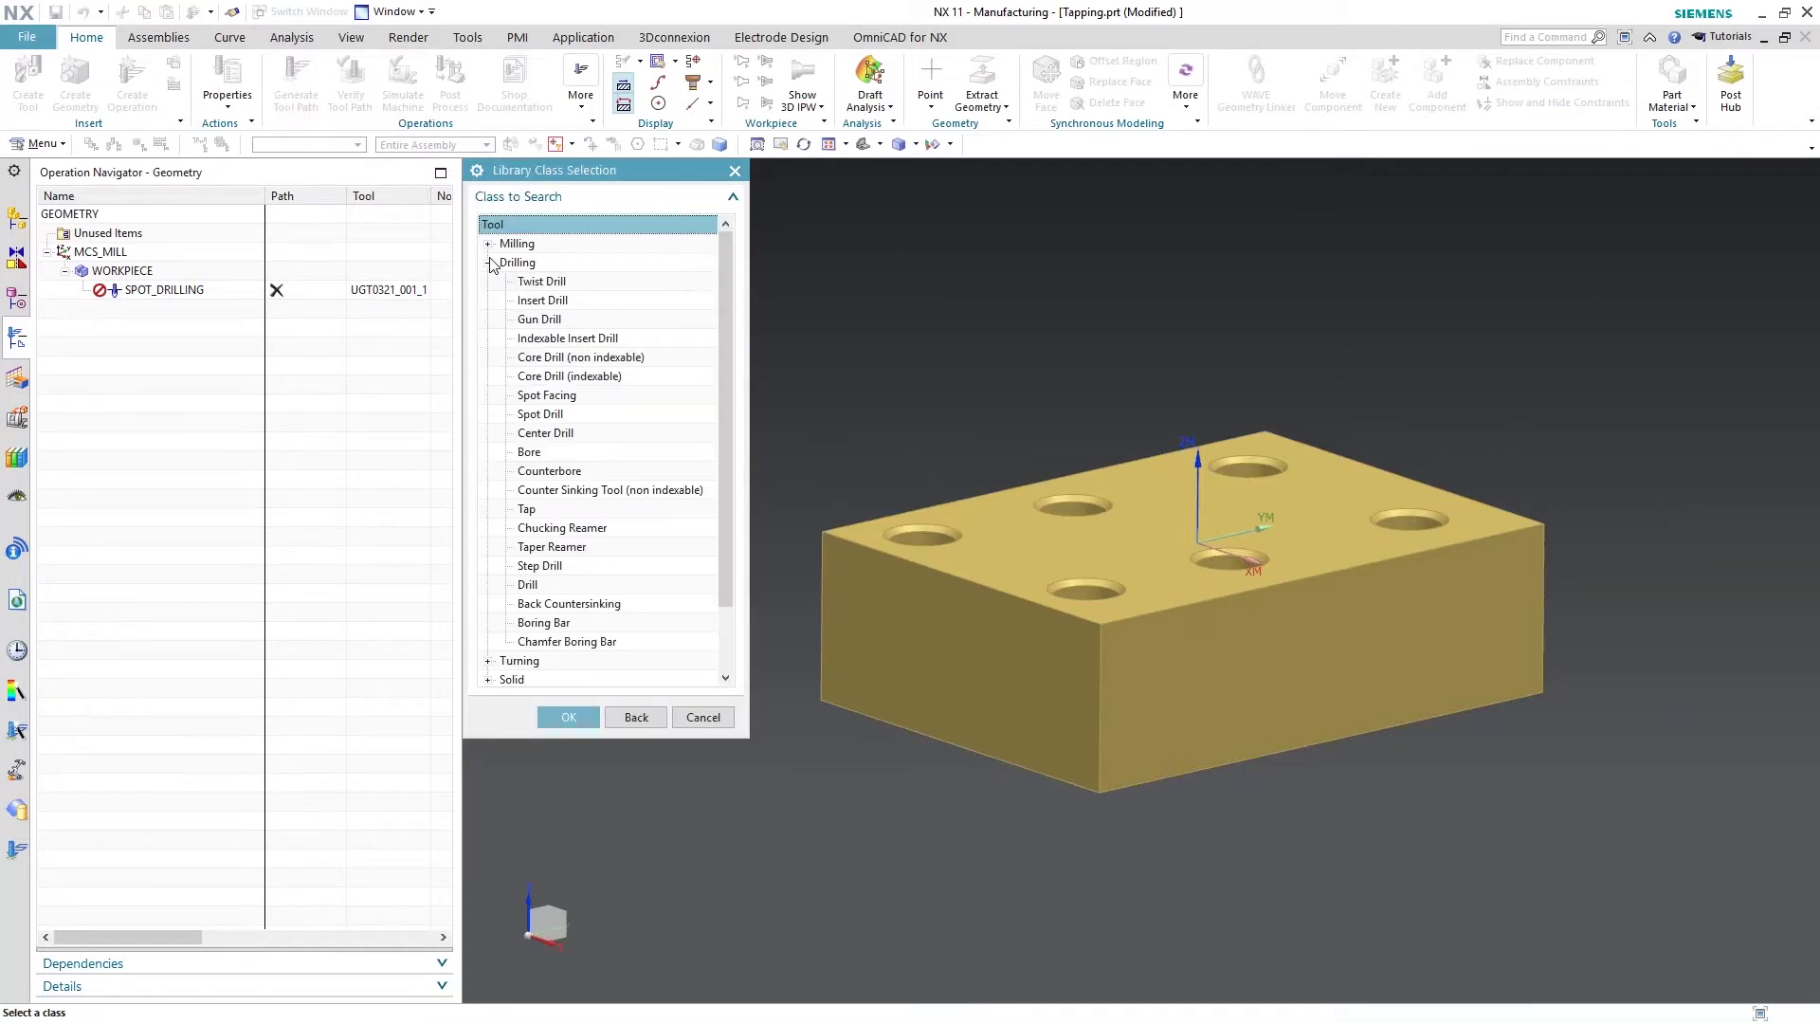
double_click(546, 282)
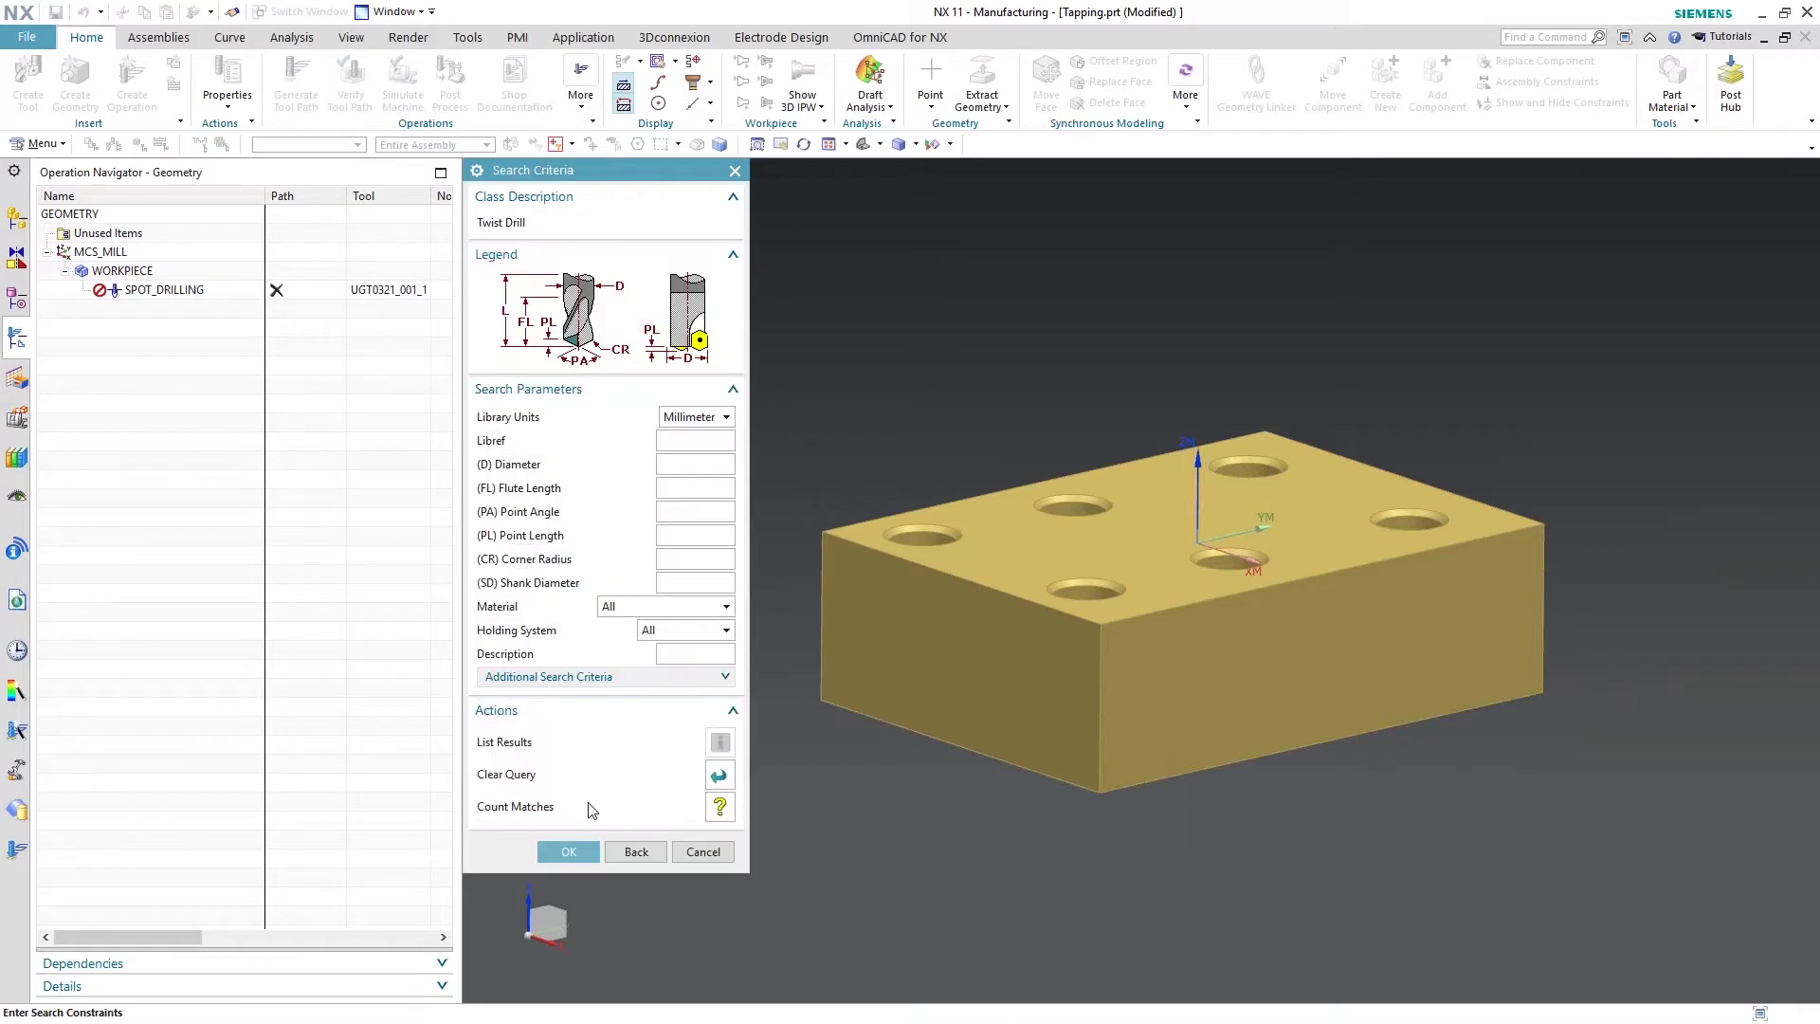
left_click(569, 851)
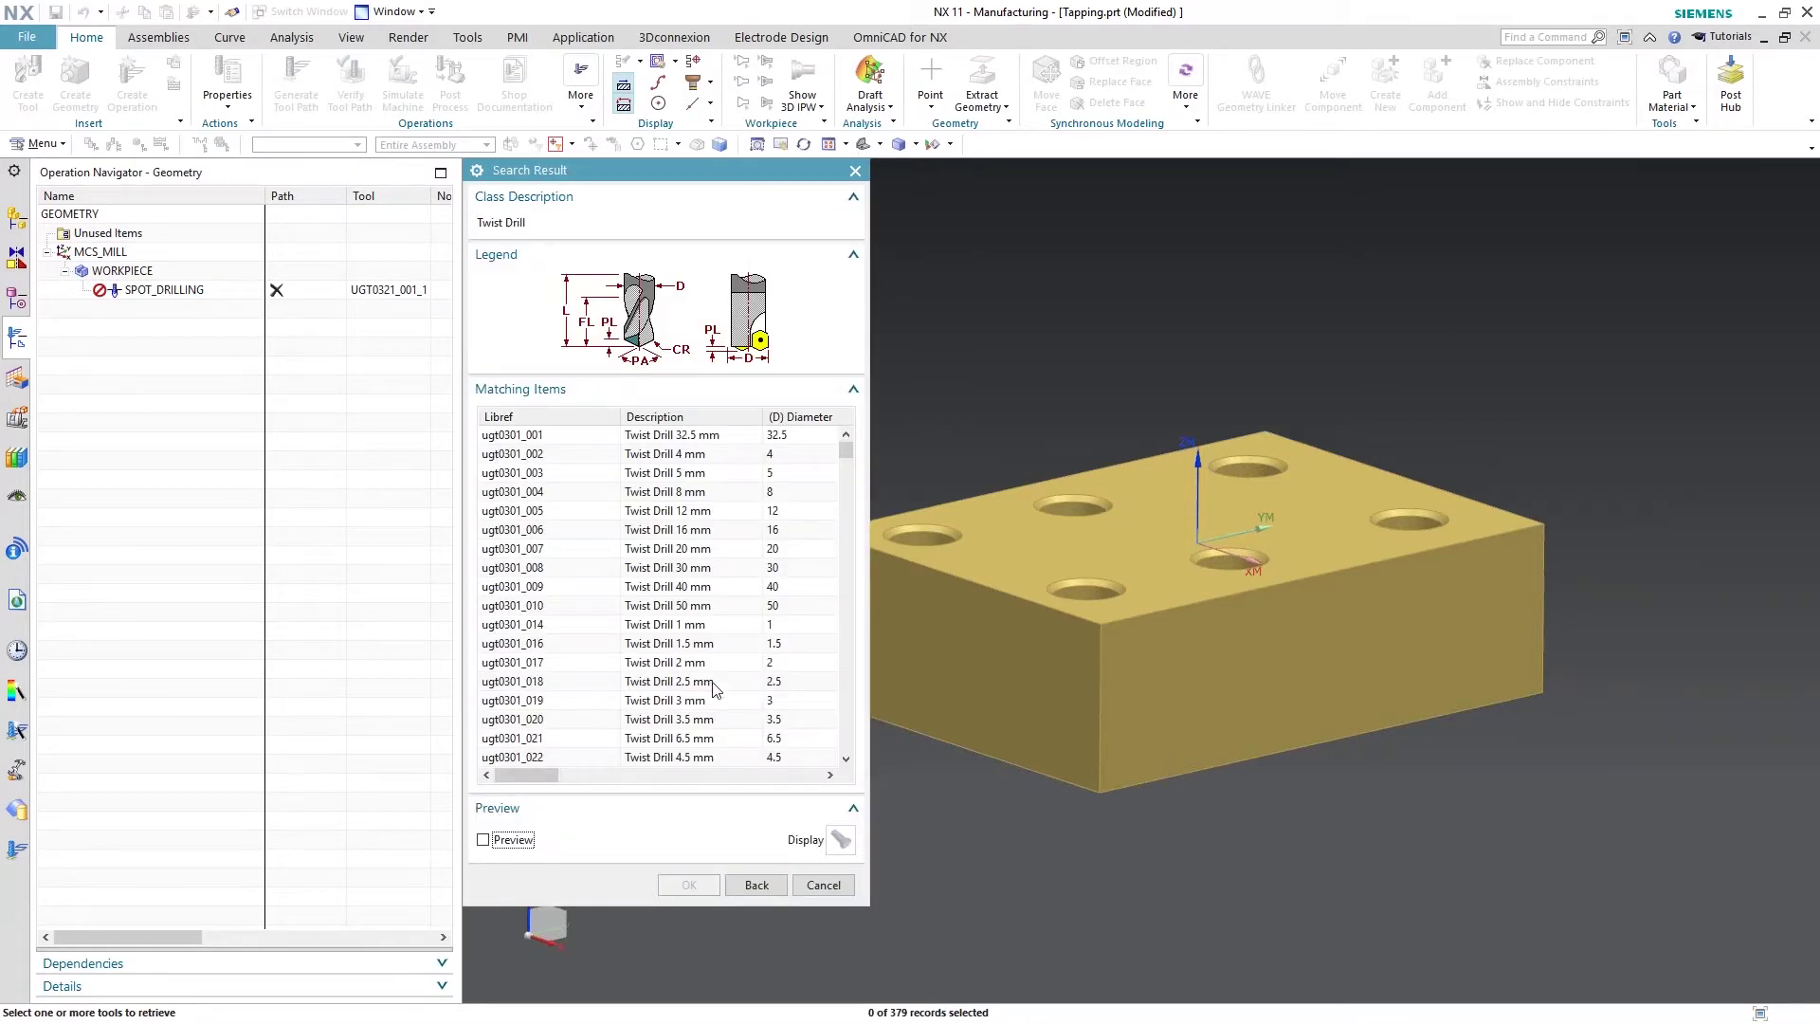
scroll(701, 735, "down", 2)
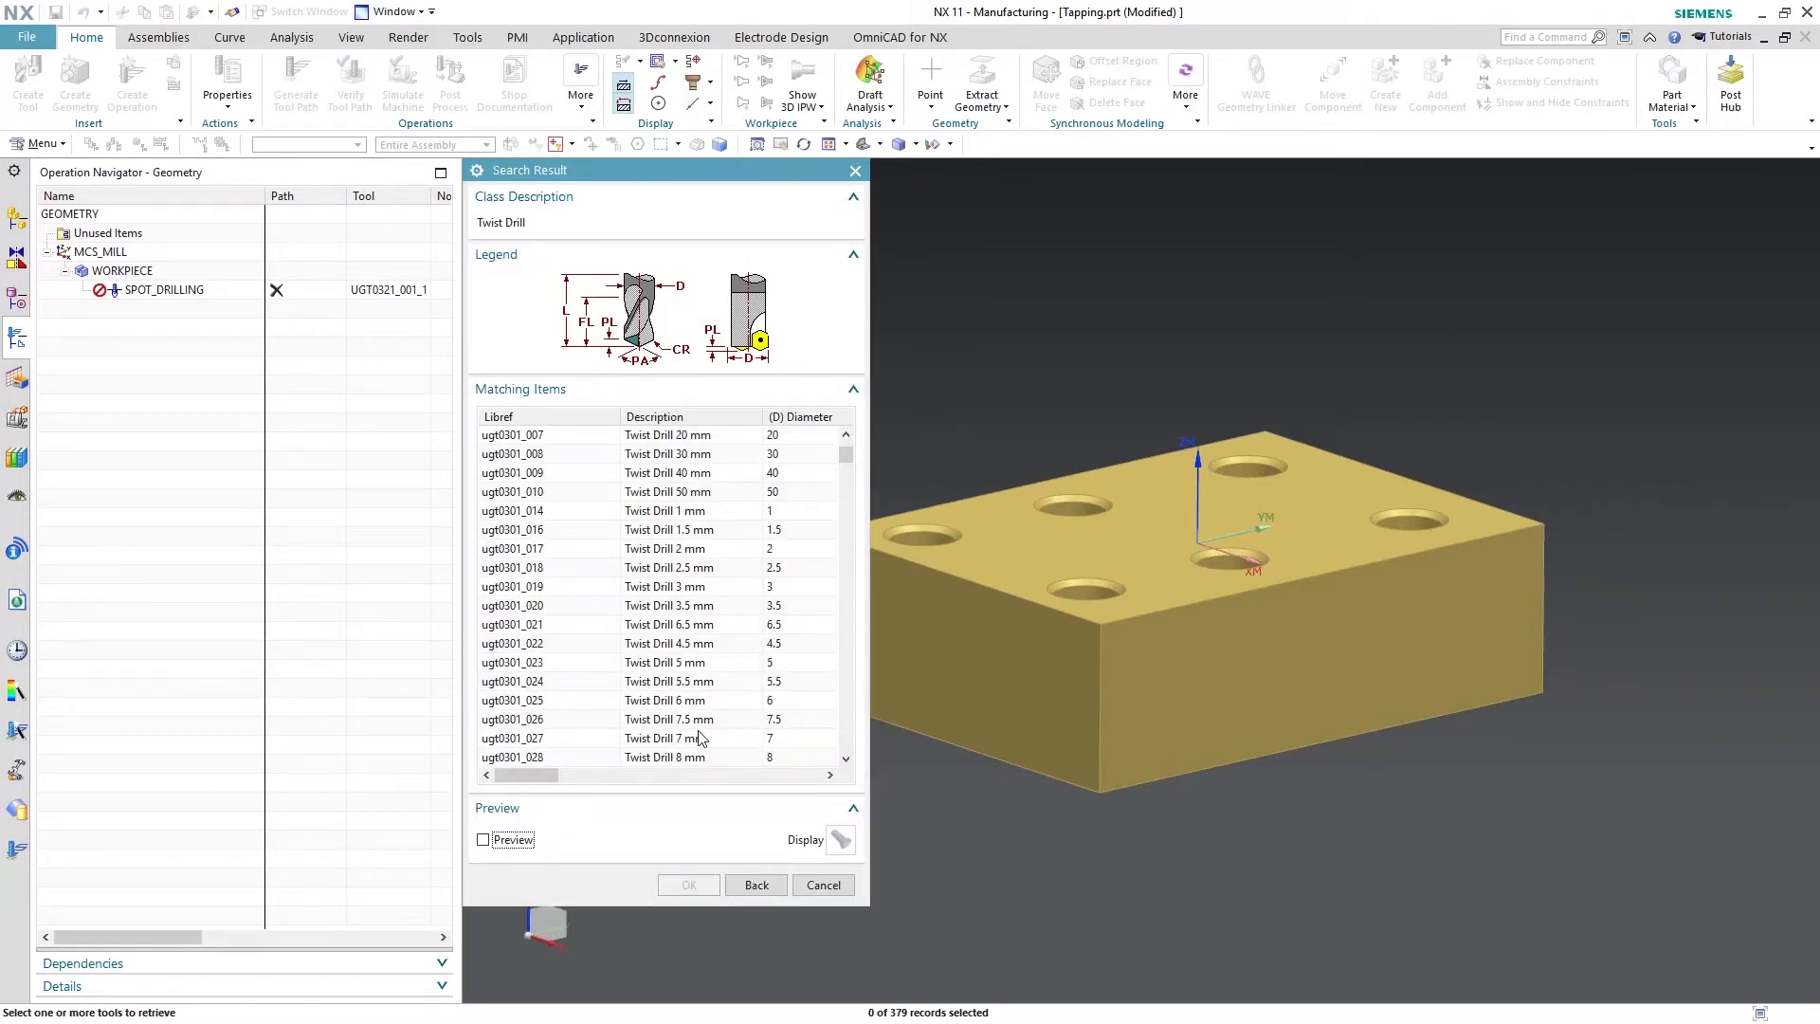
scroll(702, 739, "down", 1)
double_click(701, 722)
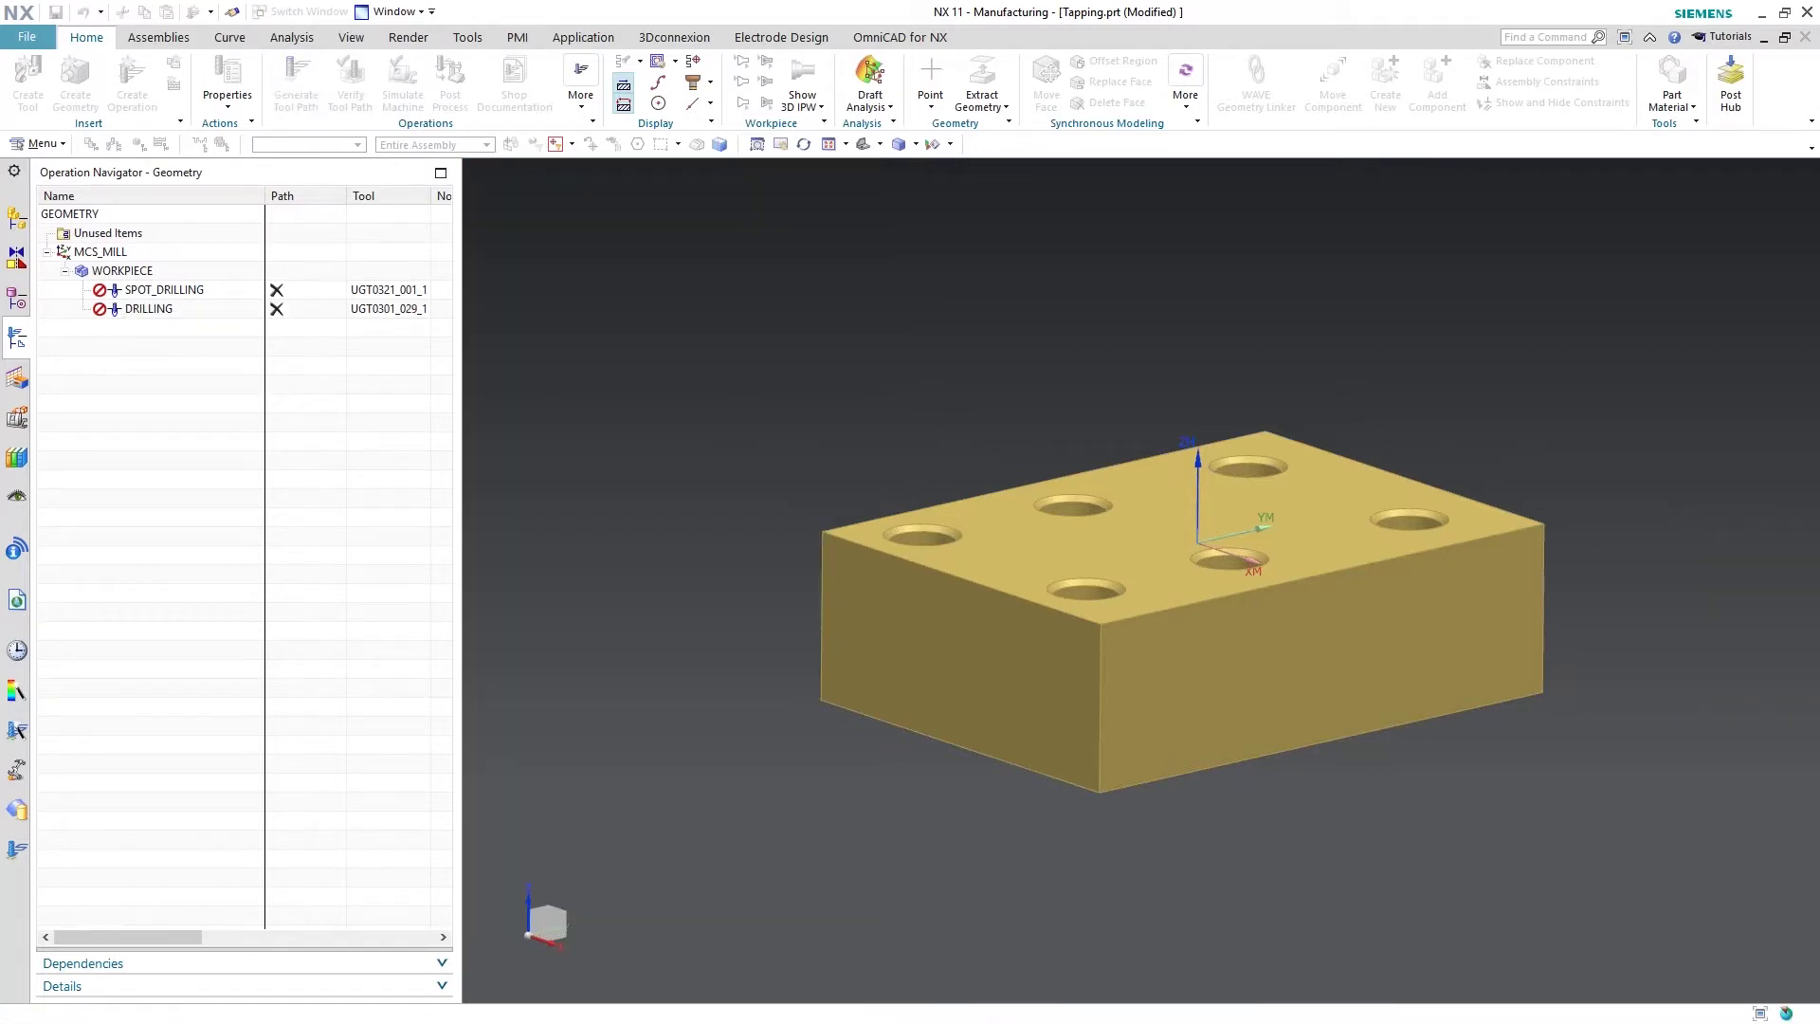
- Finish the drilling operation and create a DEEP_HOLE_DRILLING operation
left_click(635, 858)
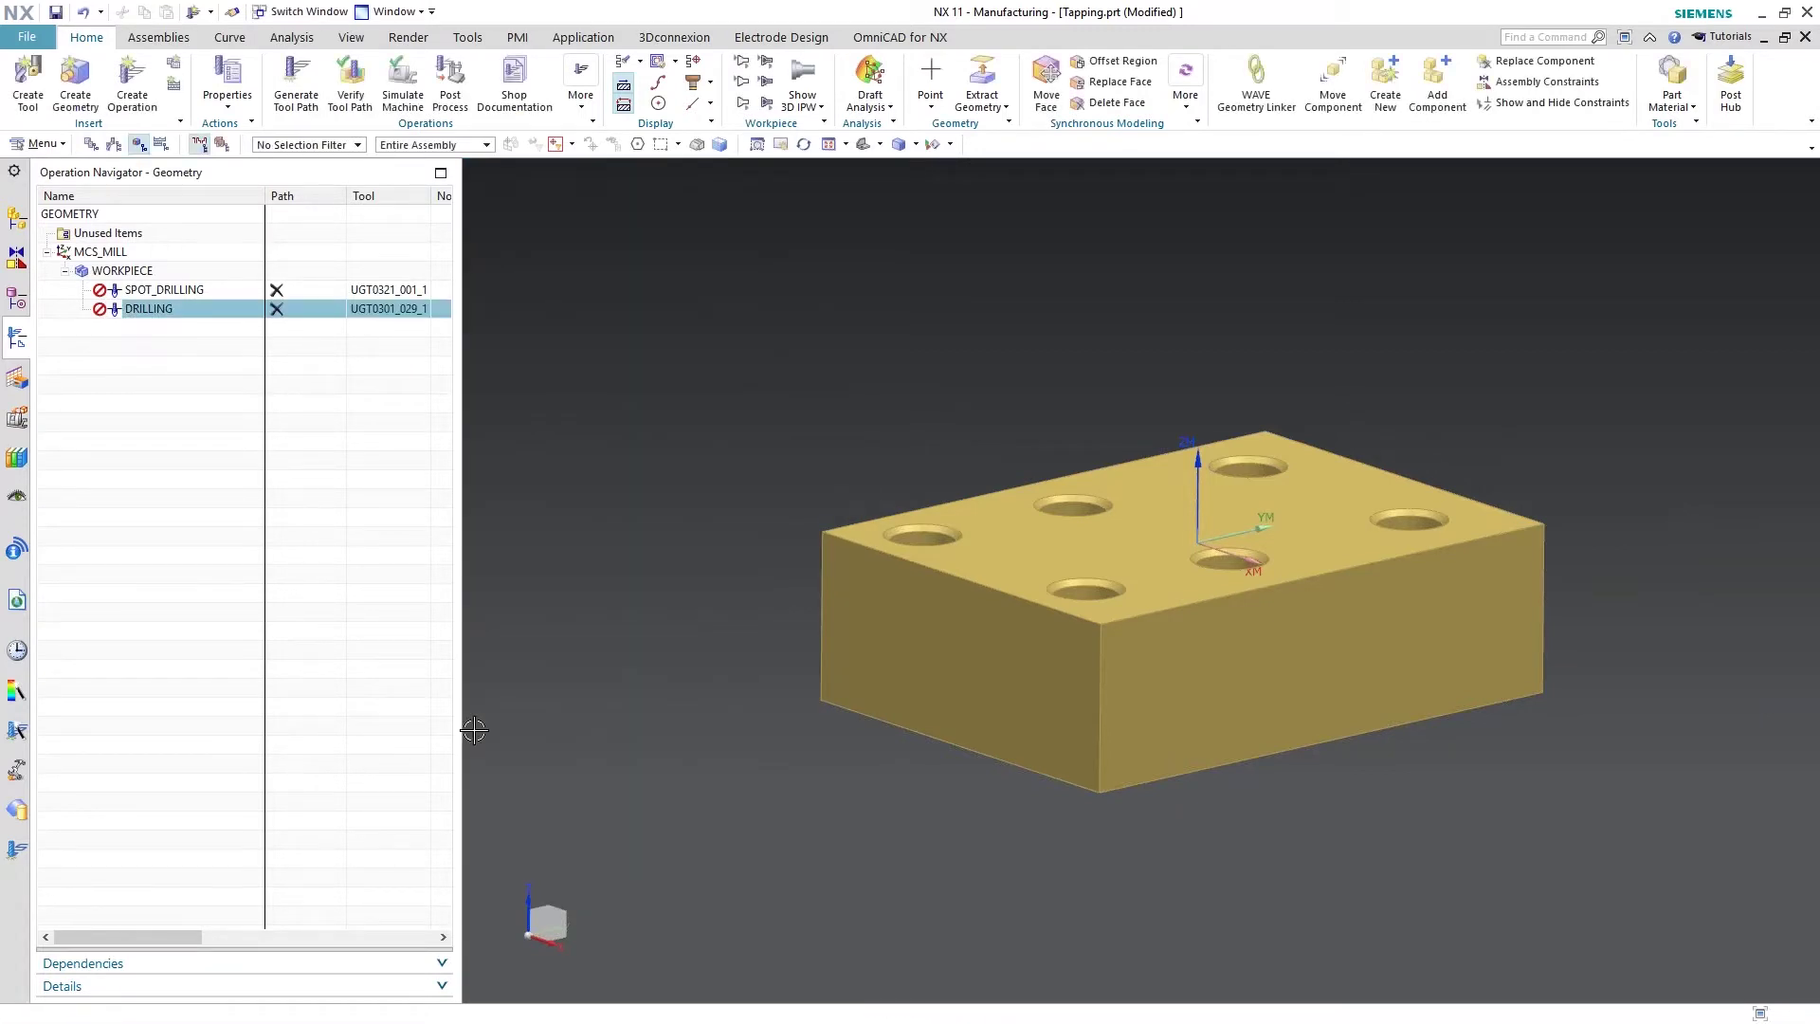
left_click(132, 81)
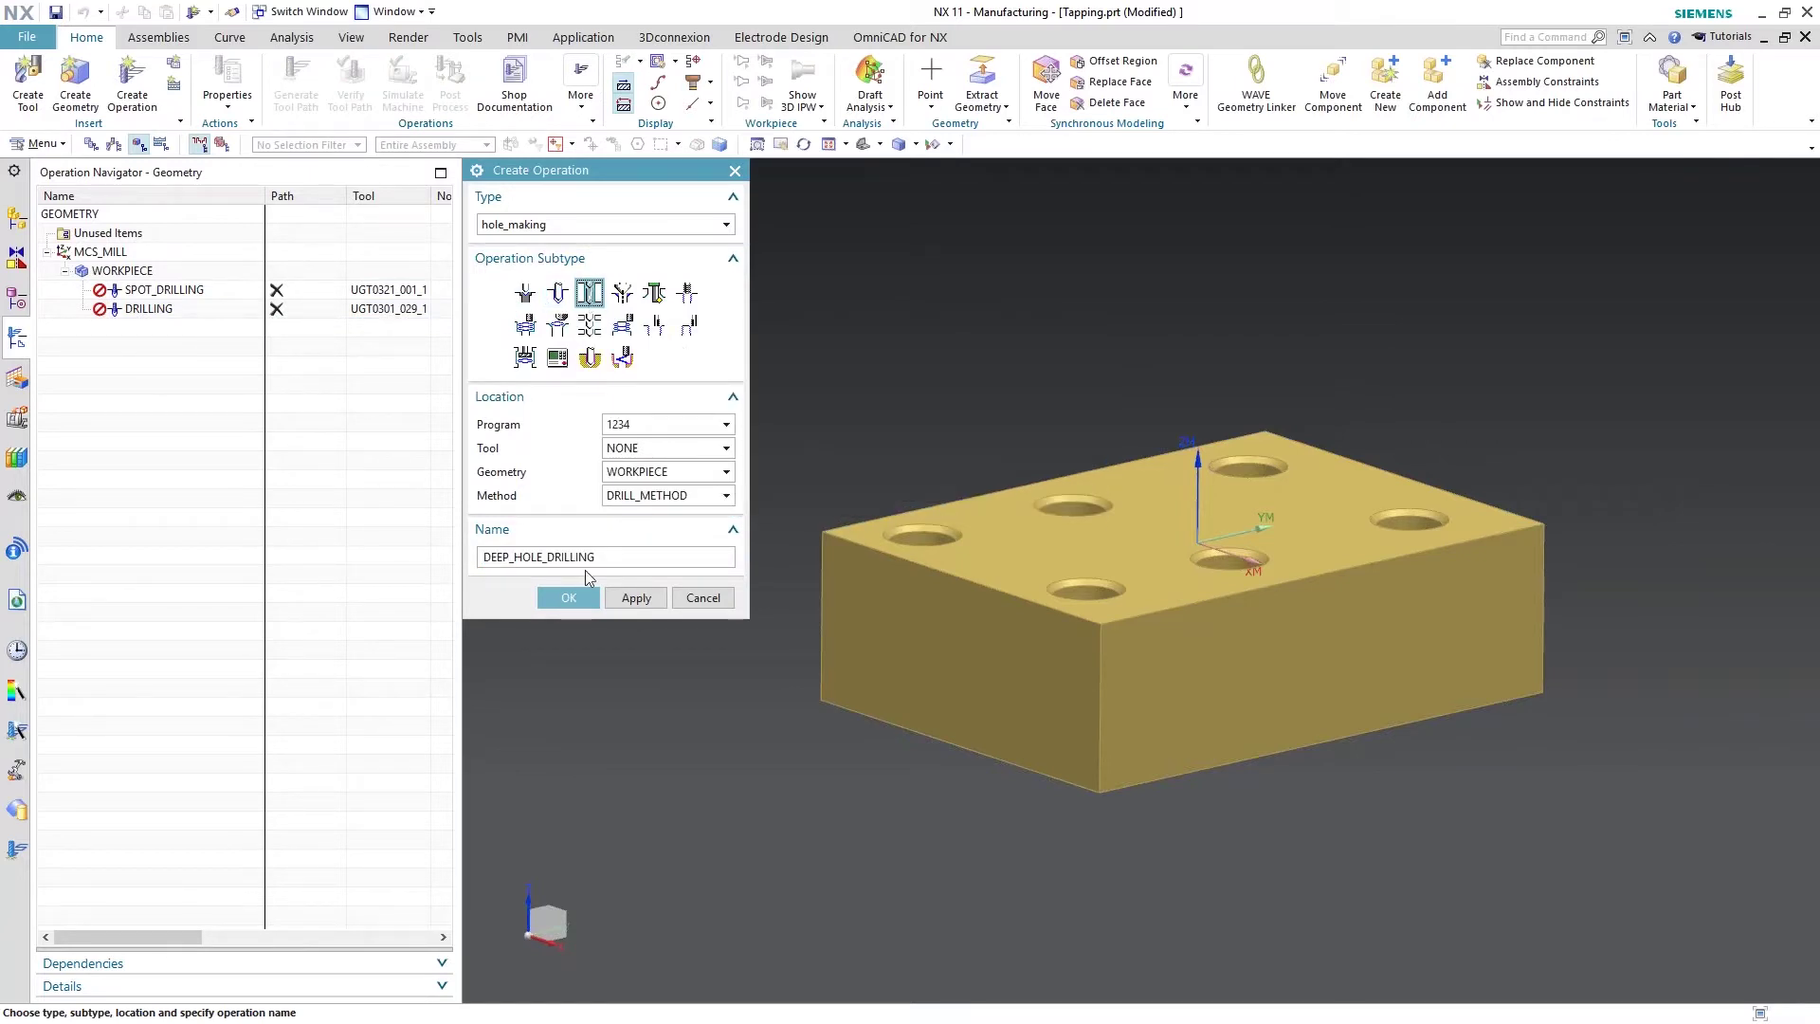
left_click(568, 597)
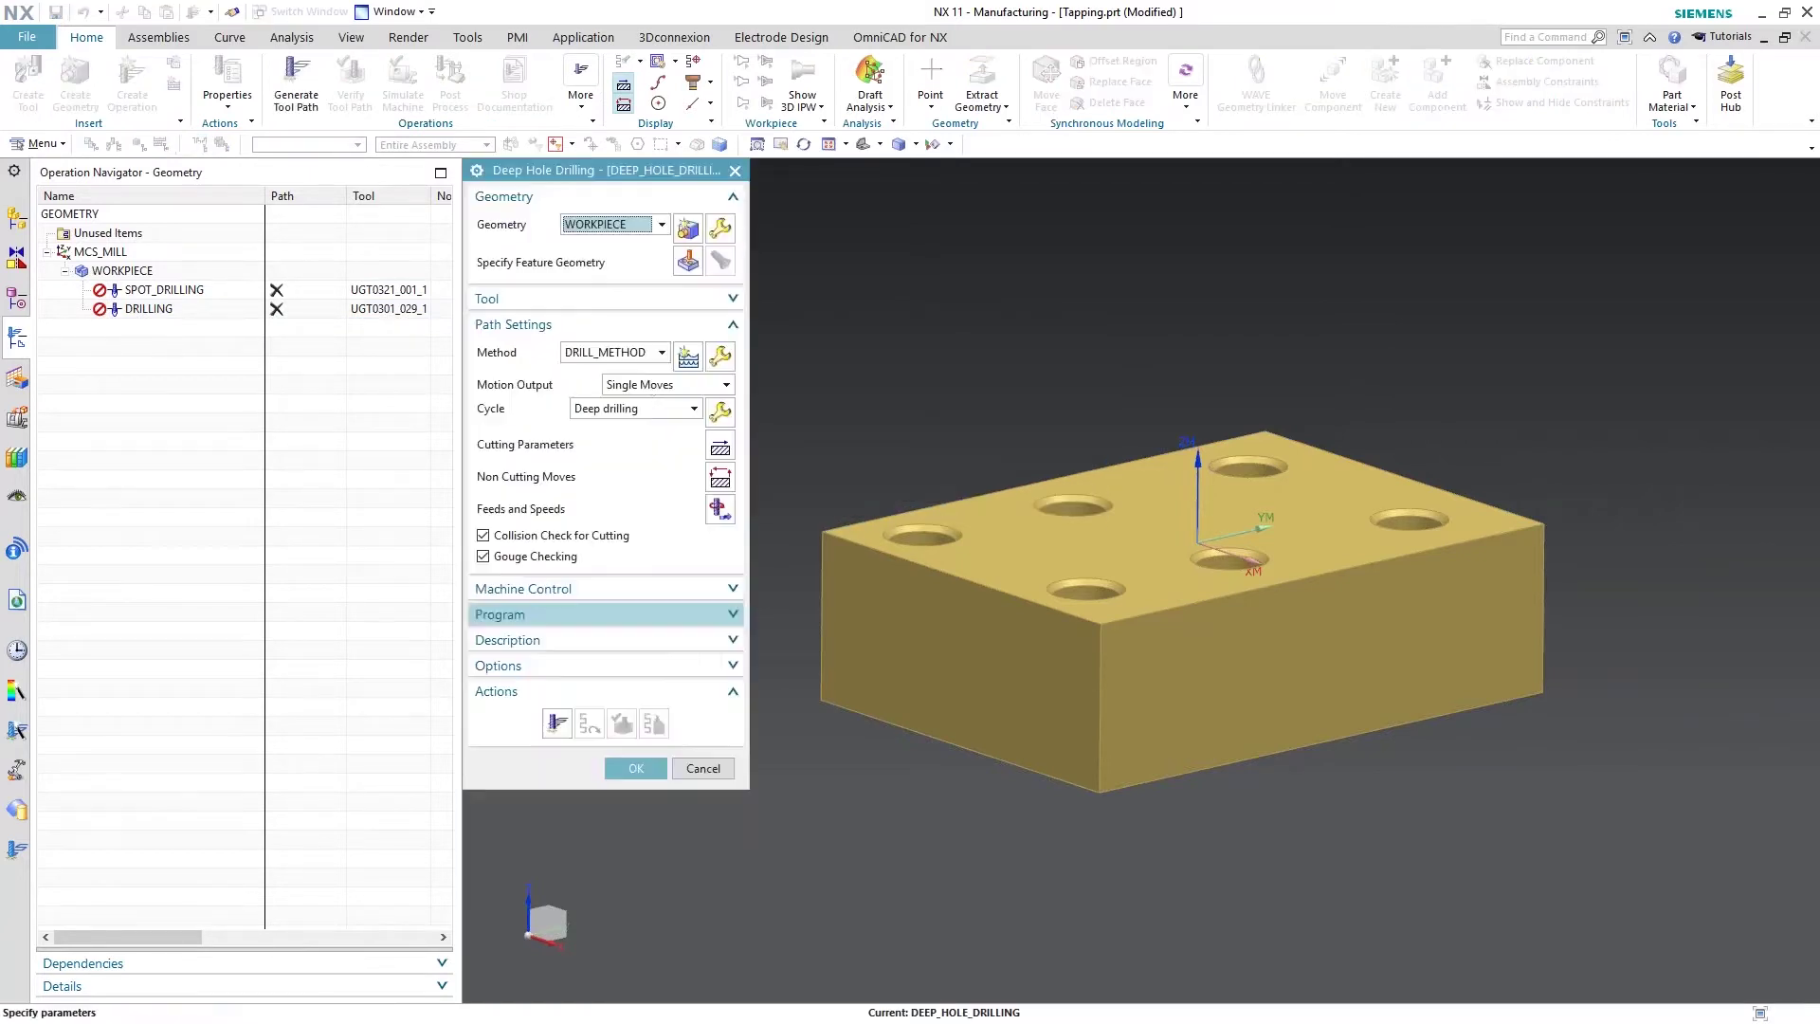
- Give the deep hole drilling operation the library tap ugt0371_001
left_click(654, 300)
left_click(686, 332)
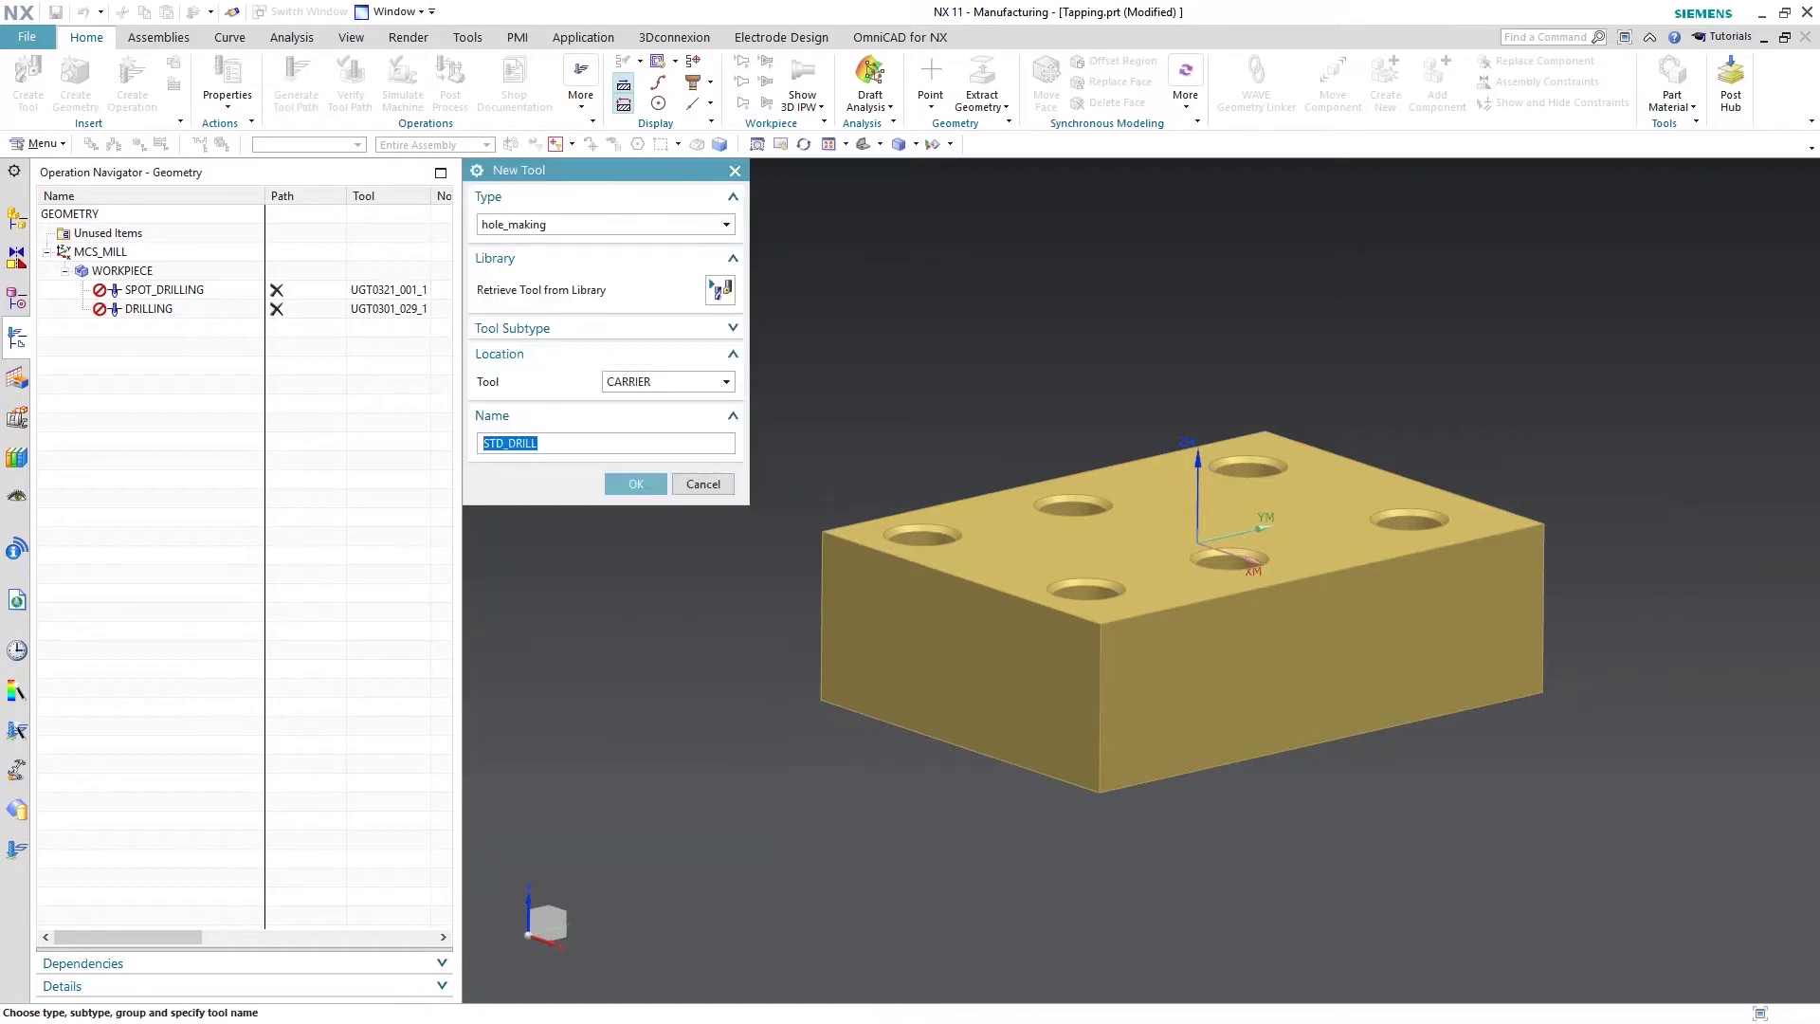
left_click(719, 289)
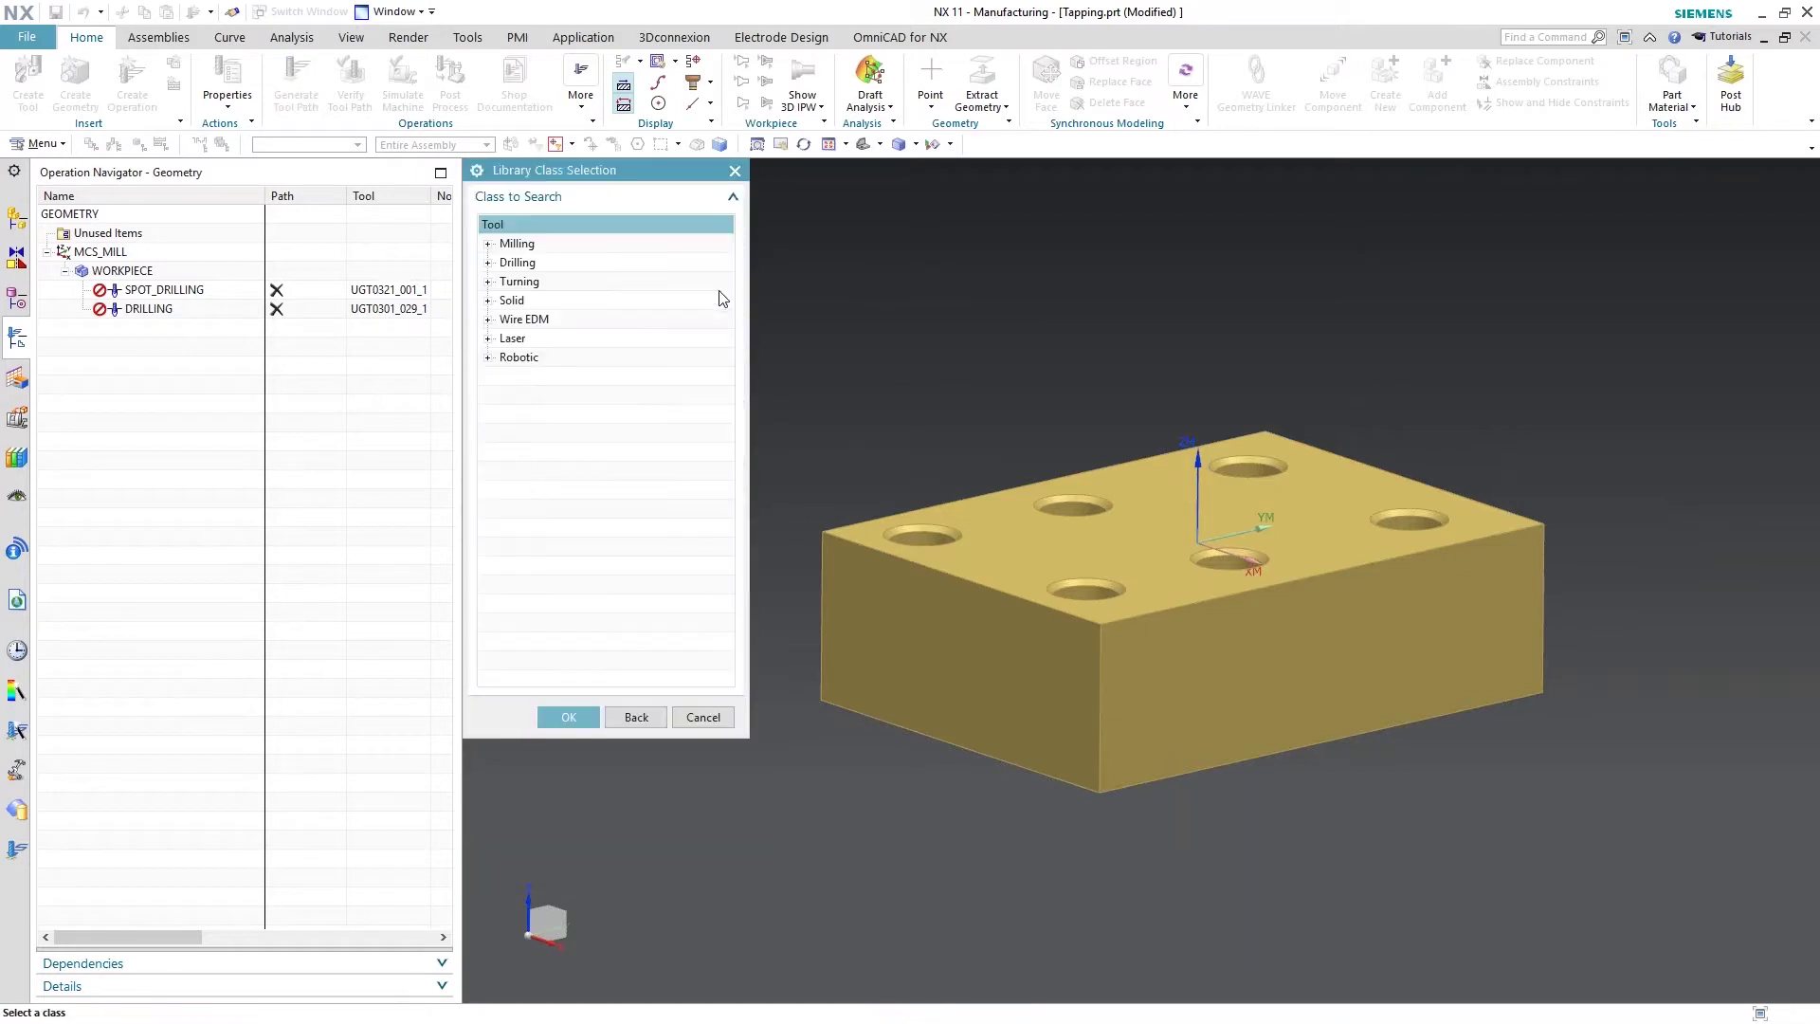
left_click(488, 266)
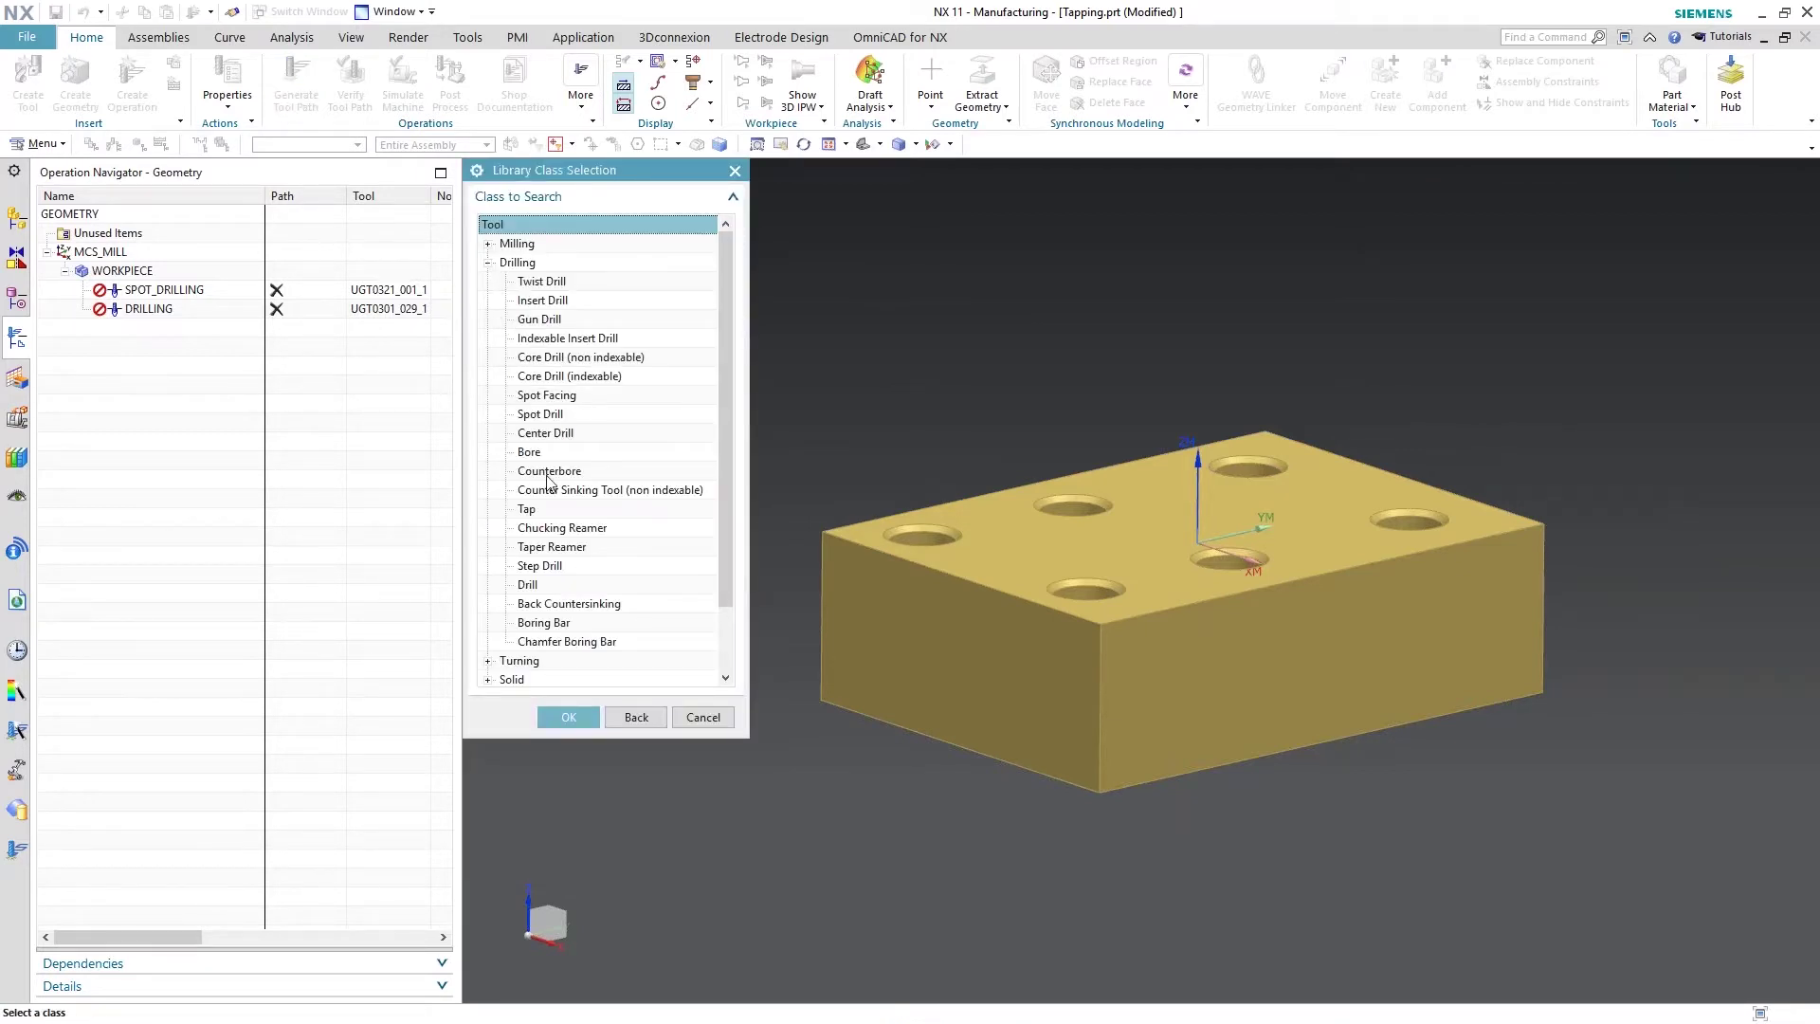
double_click(532, 512)
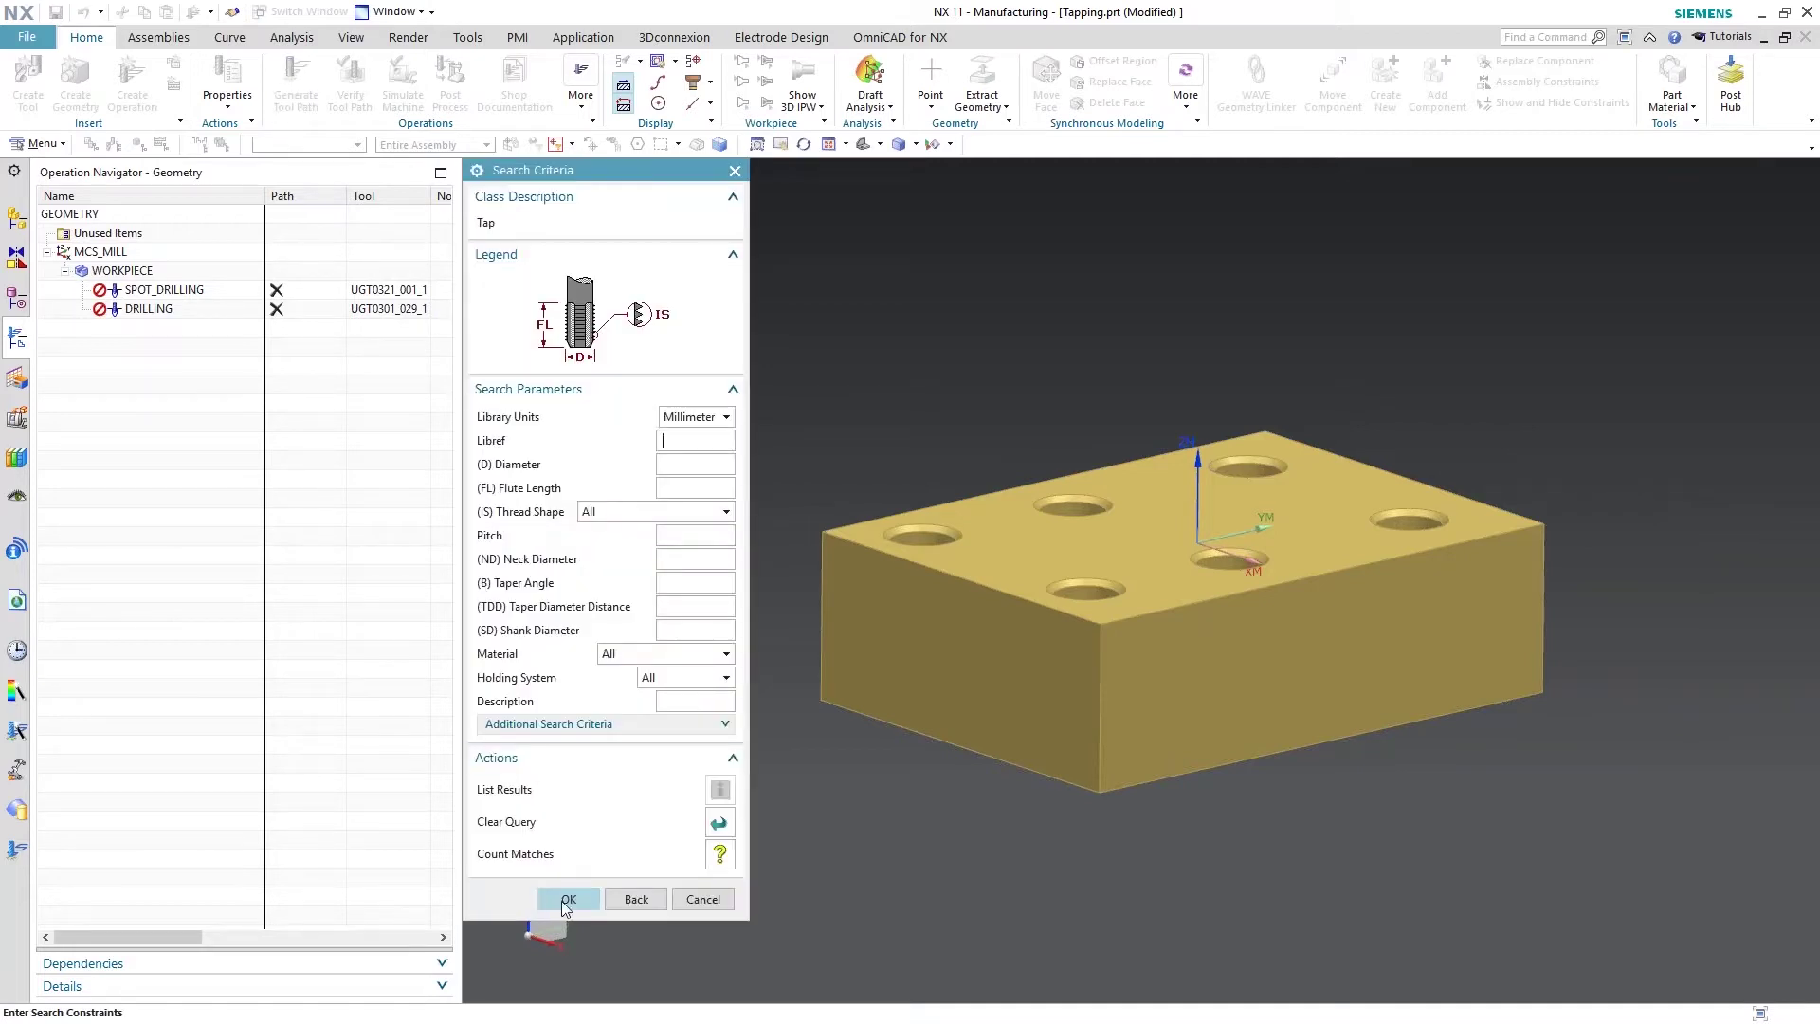
left_click(564, 898)
double_click(668, 441)
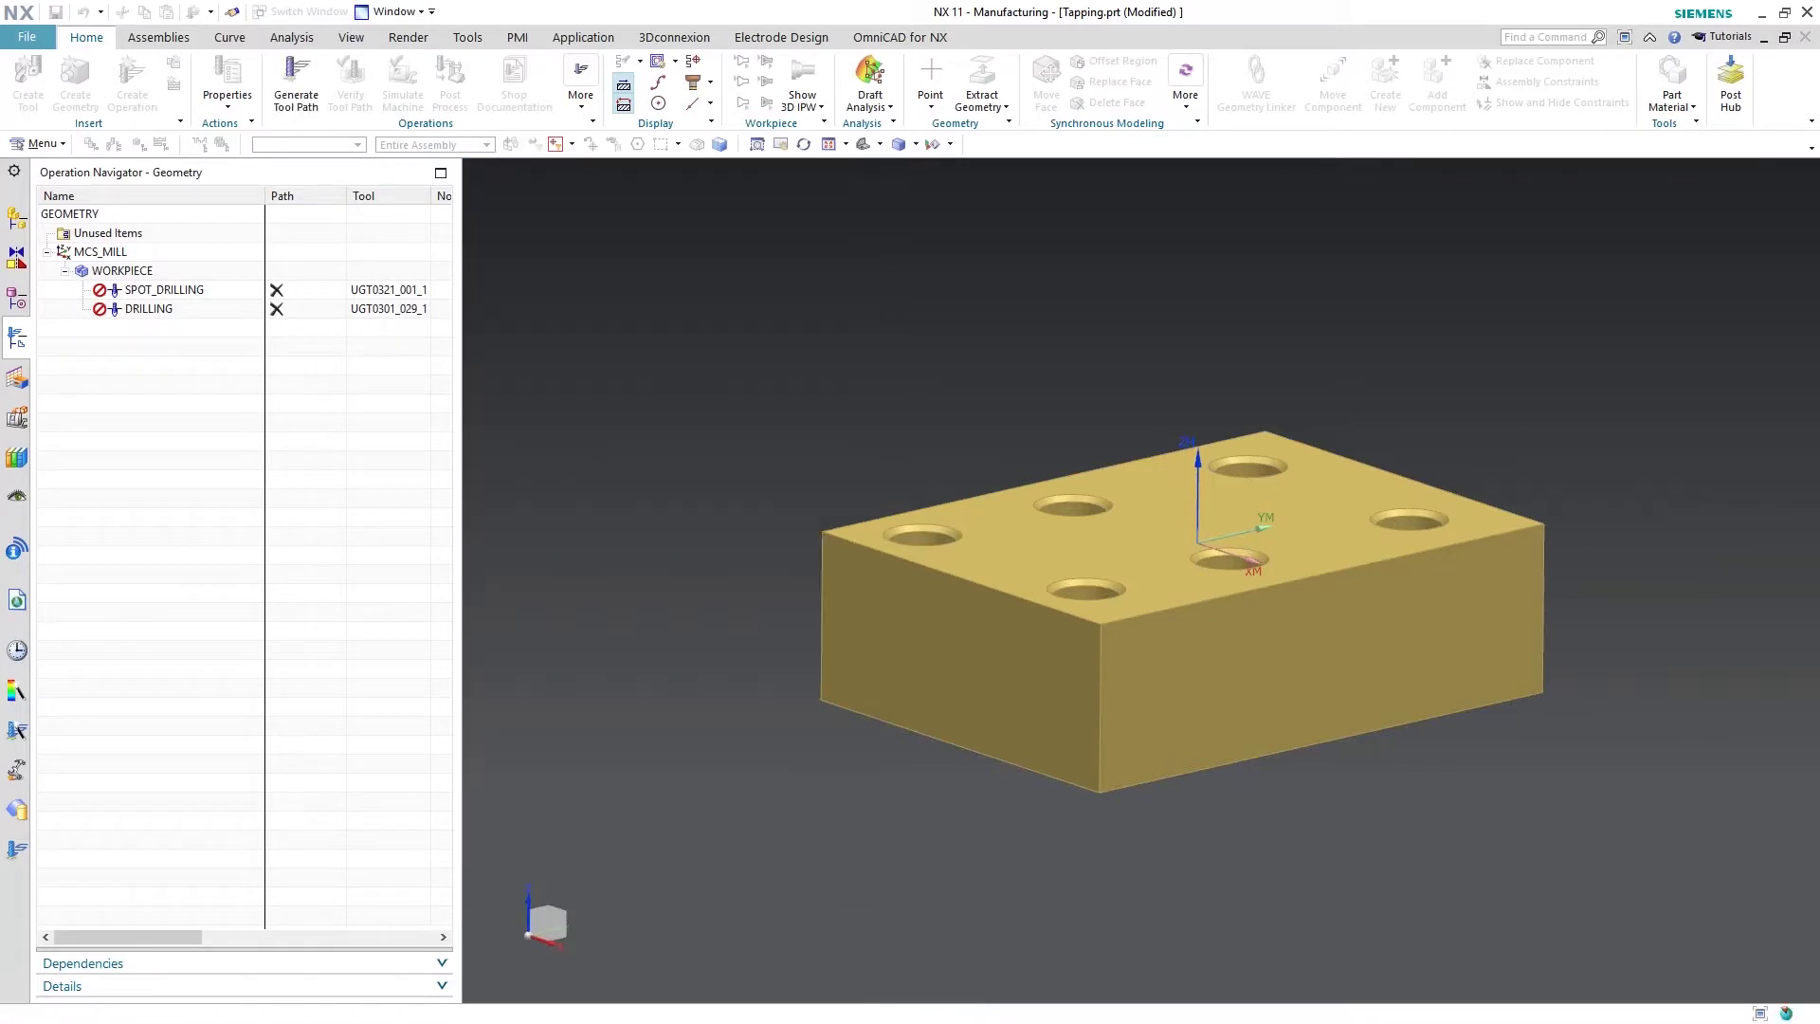
left_click(627, 853)
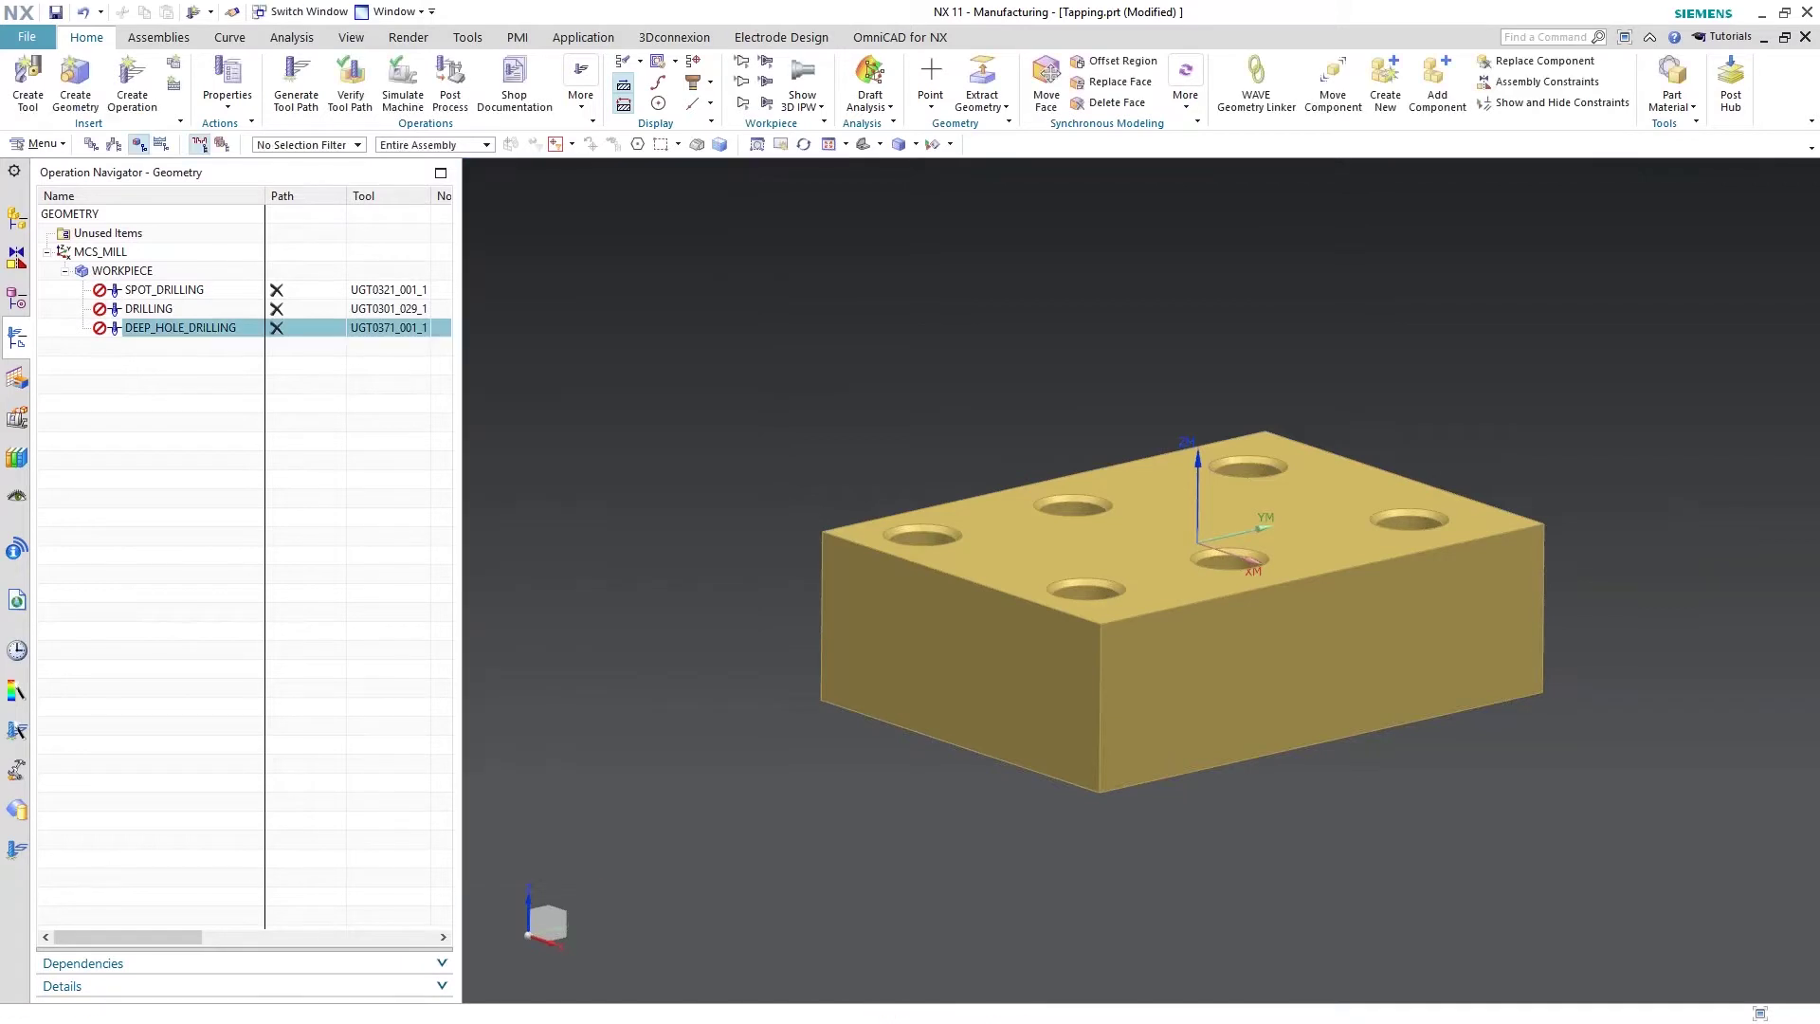
- Create HOLE_BOSS_GEOM geometry named M10_Tapped_Hole under WORKPIECE
left_click(79, 86)
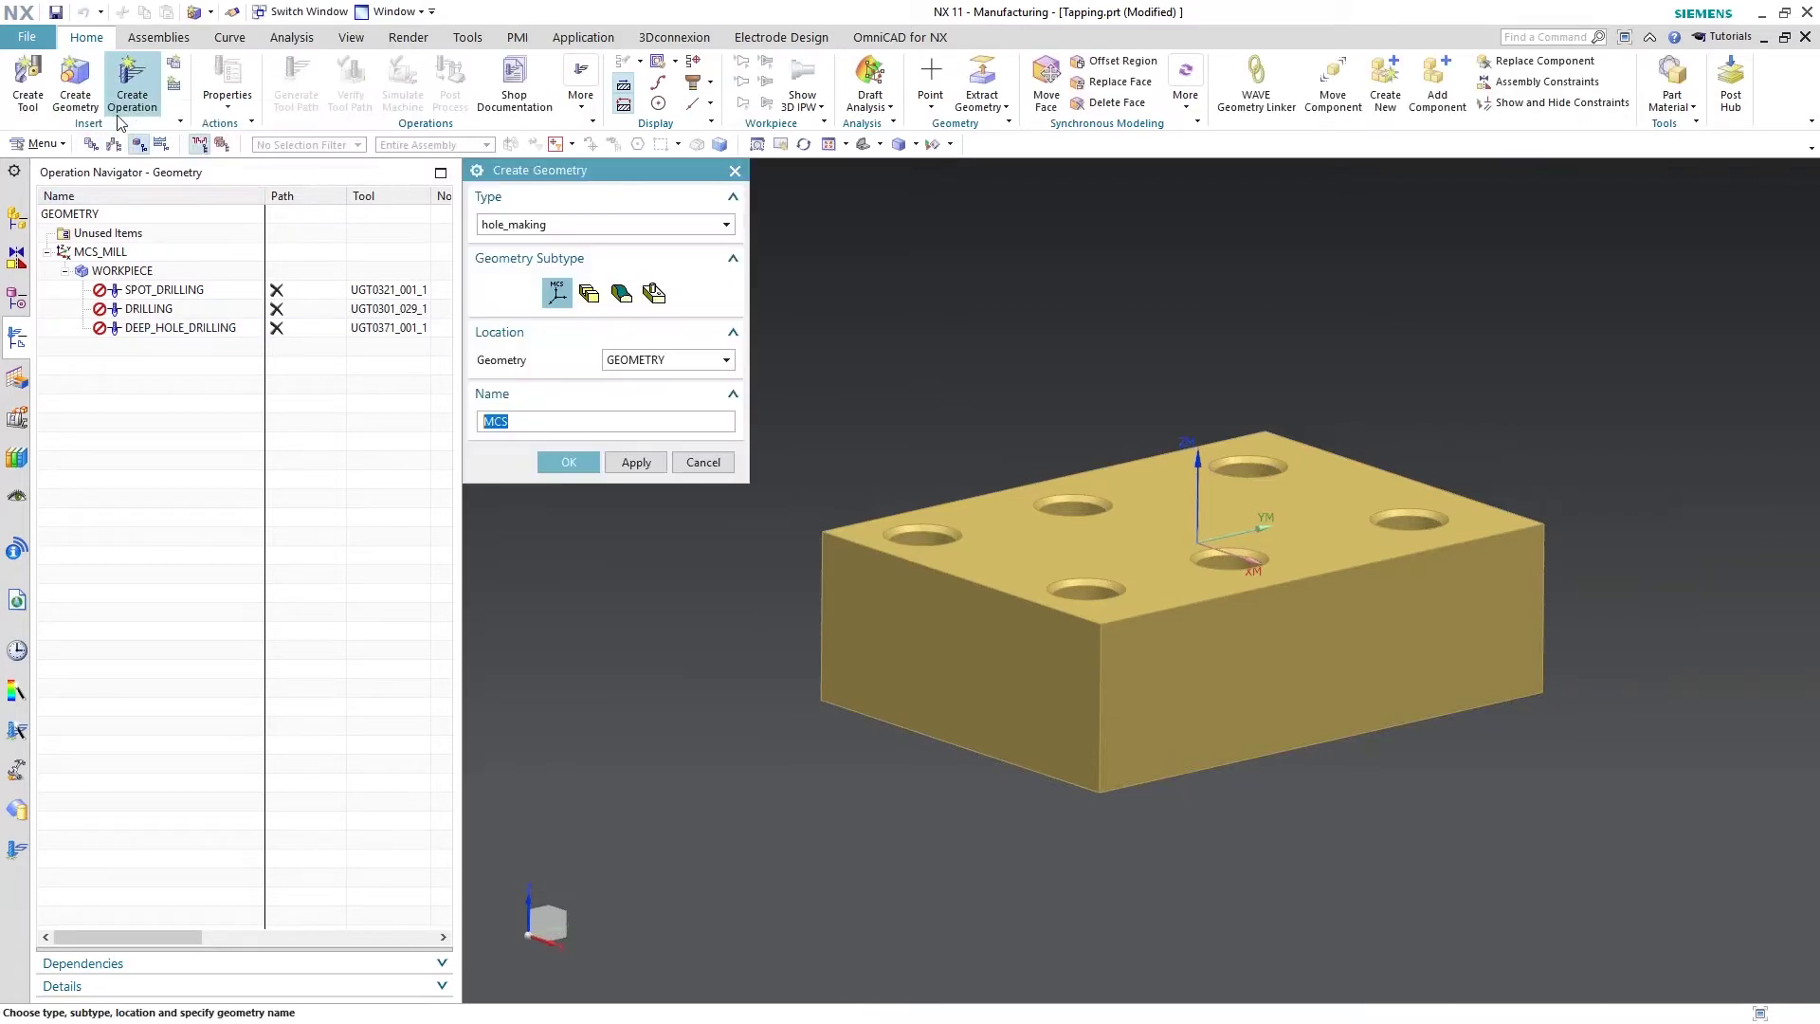
left_click(654, 294)
left_click(659, 362)
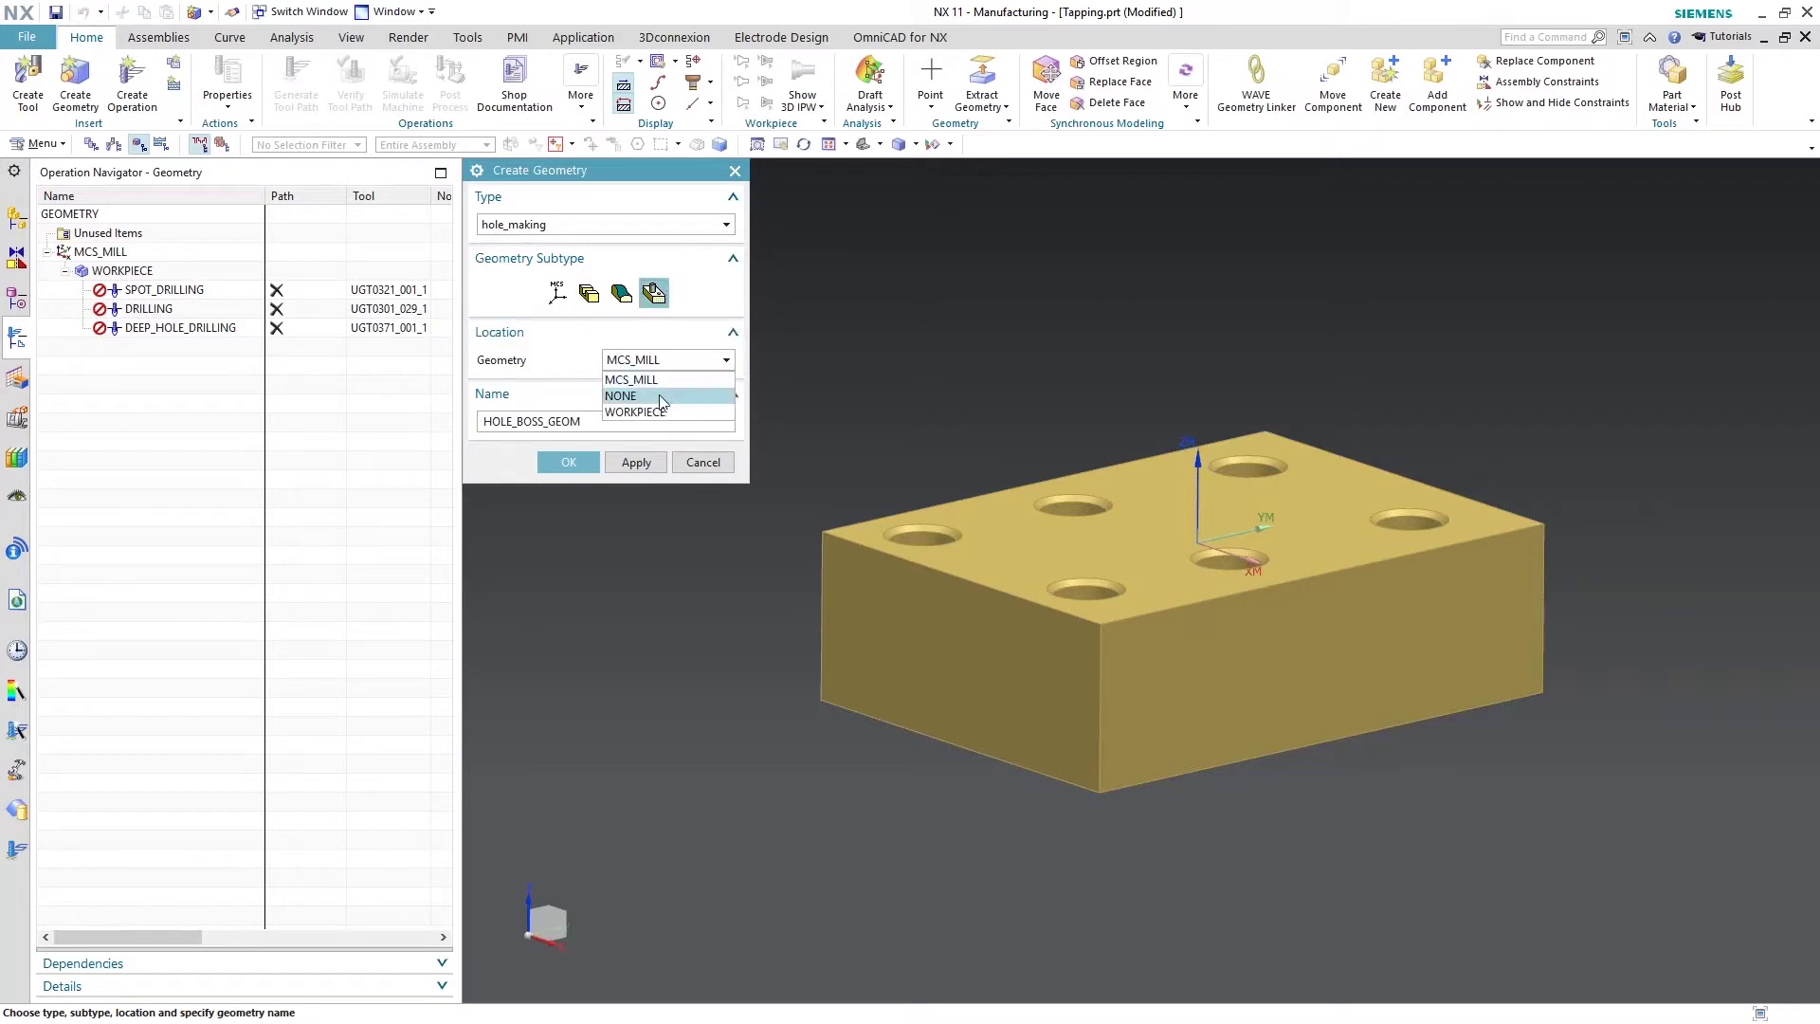
left_click(658, 411)
double_click(596, 423)
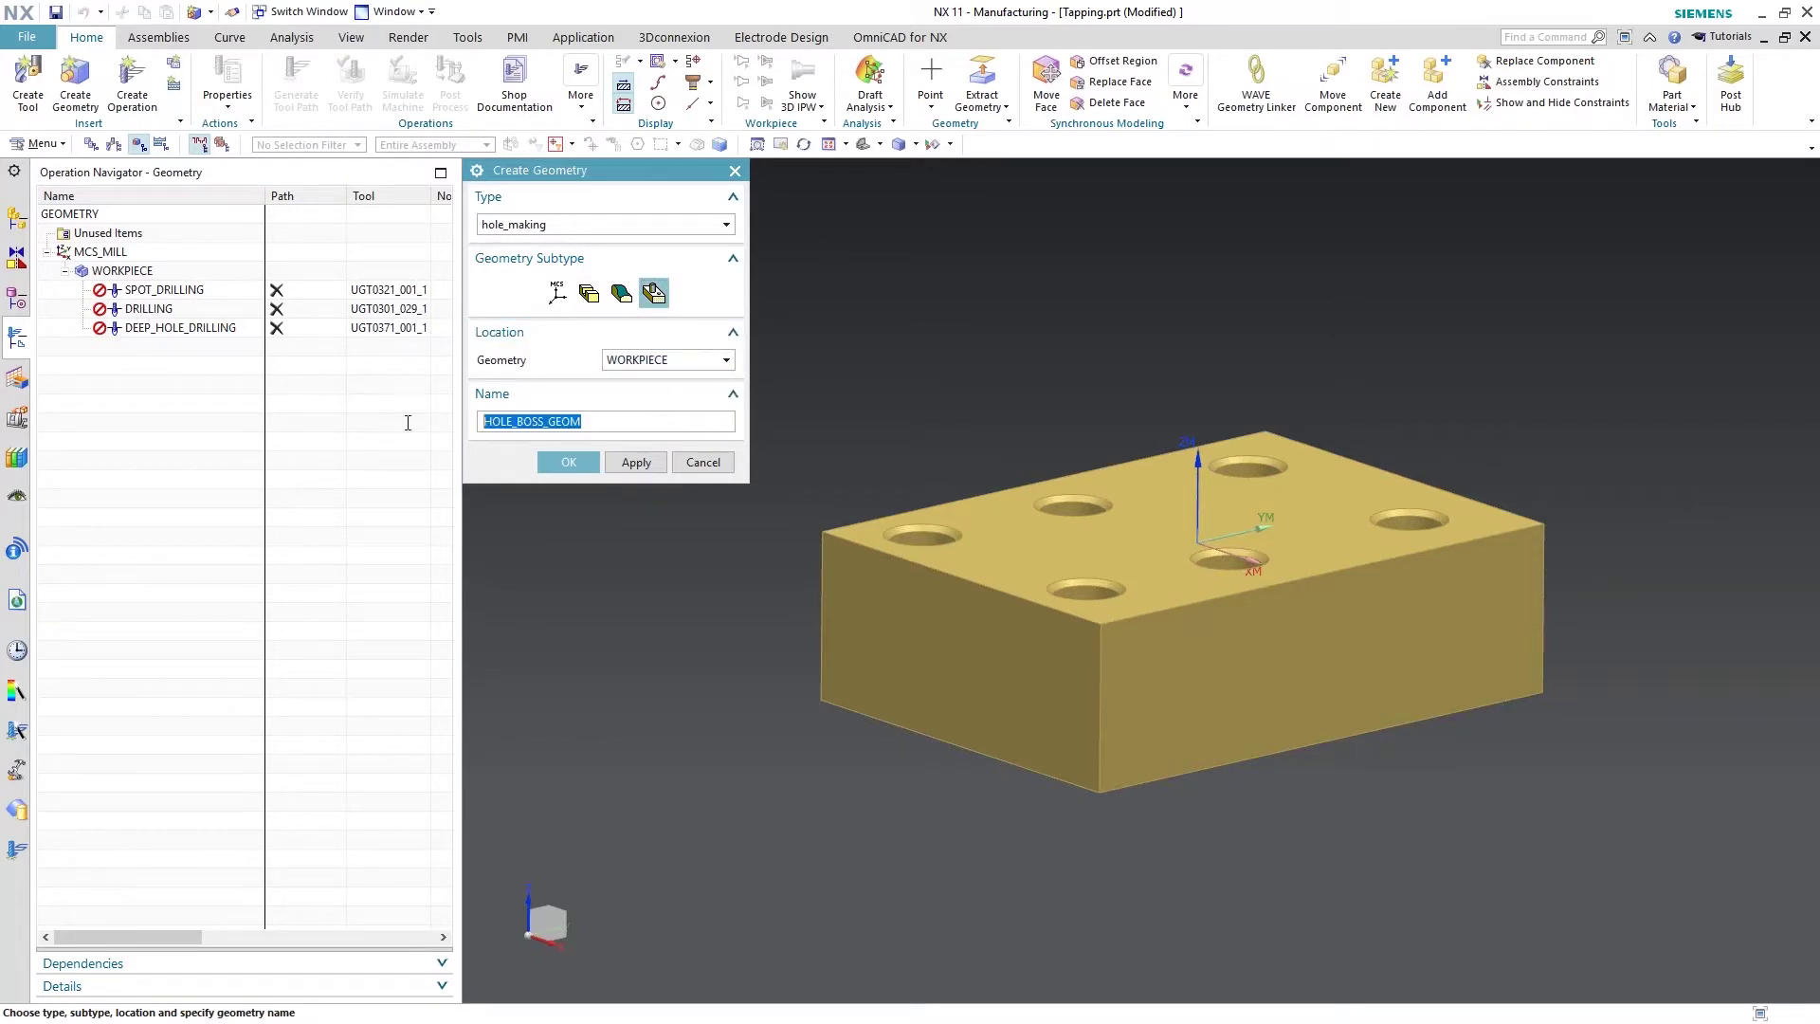
type("M10_Tapped_Hole")
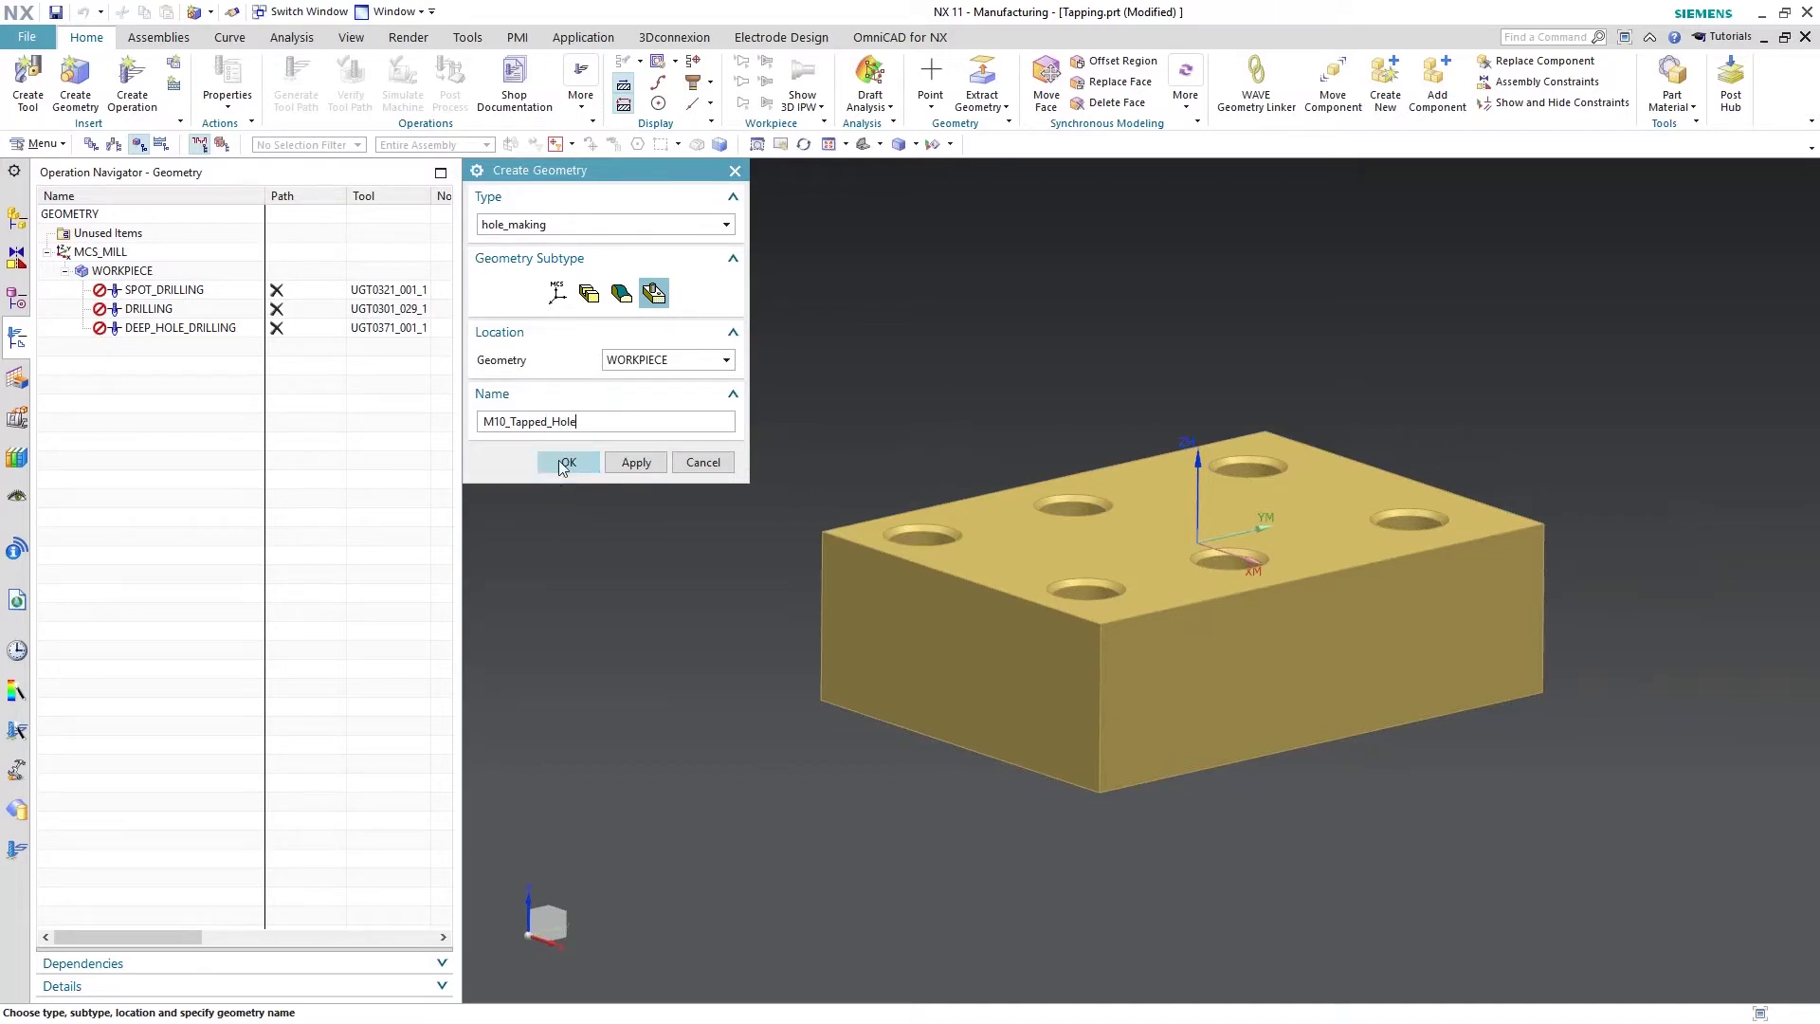
left_click(566, 463)
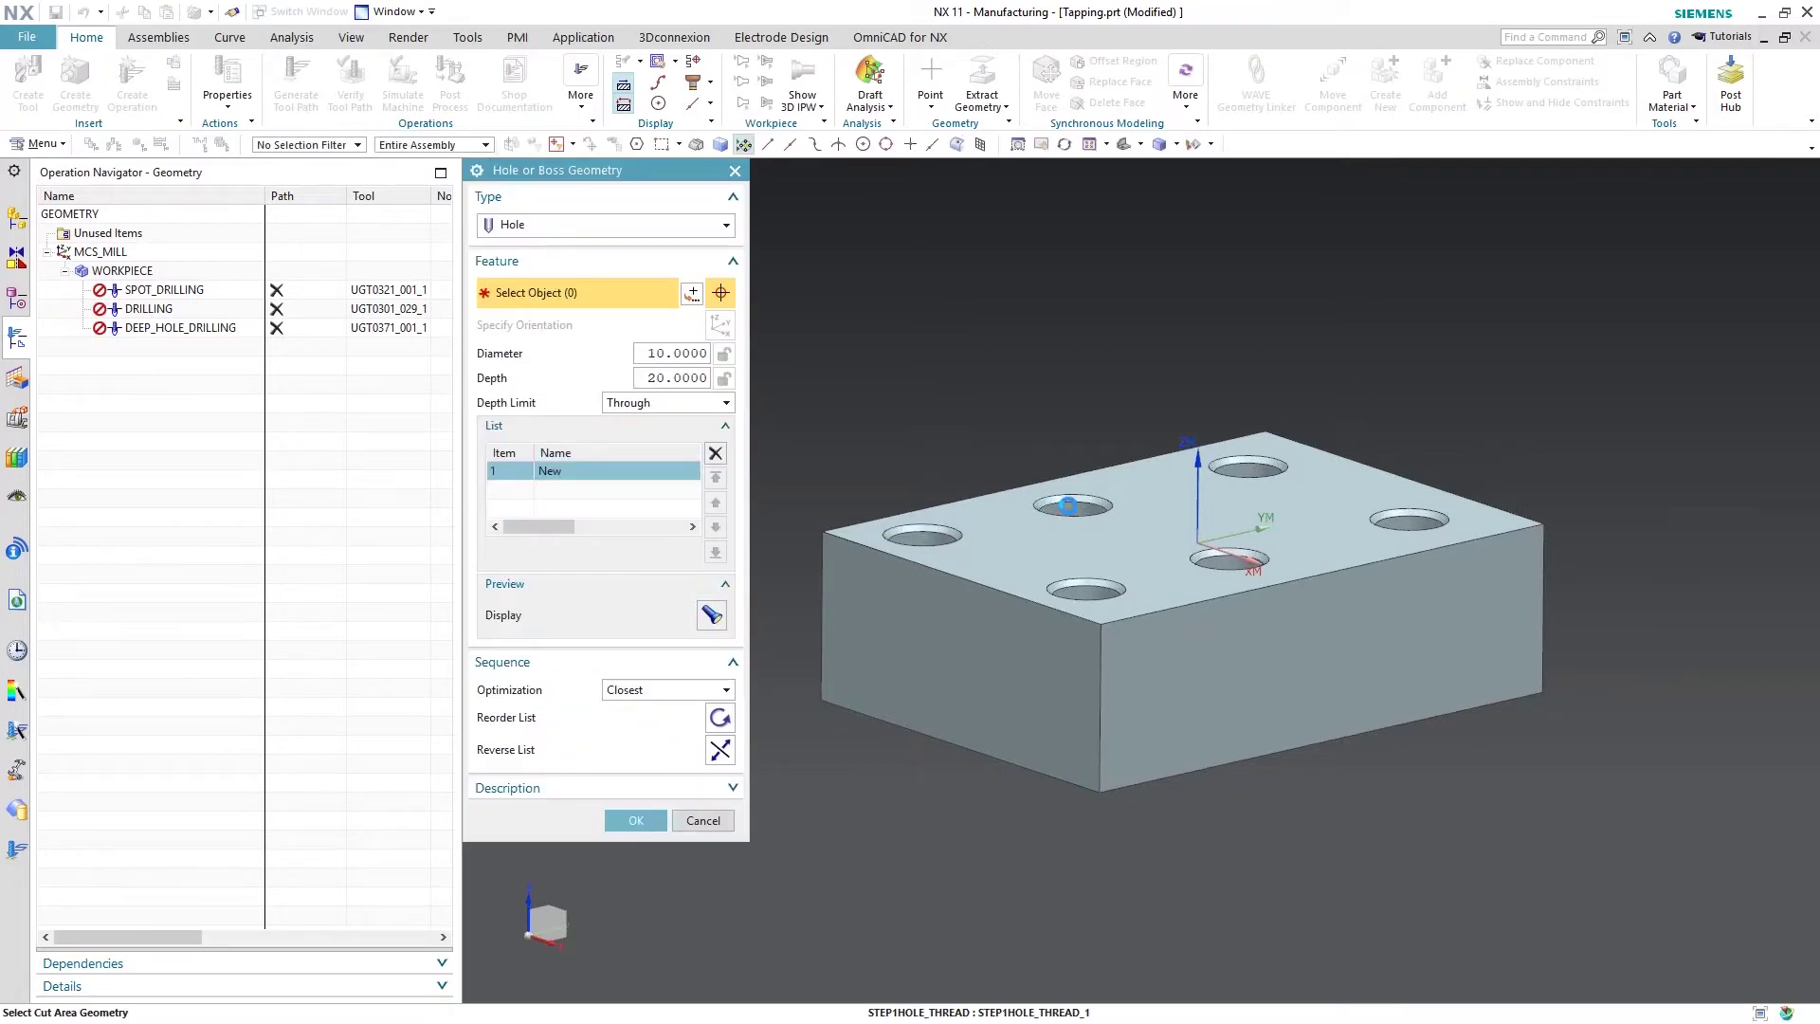
- Select the six threaded holes of the block as the hole geometry
left_click(1068, 505)
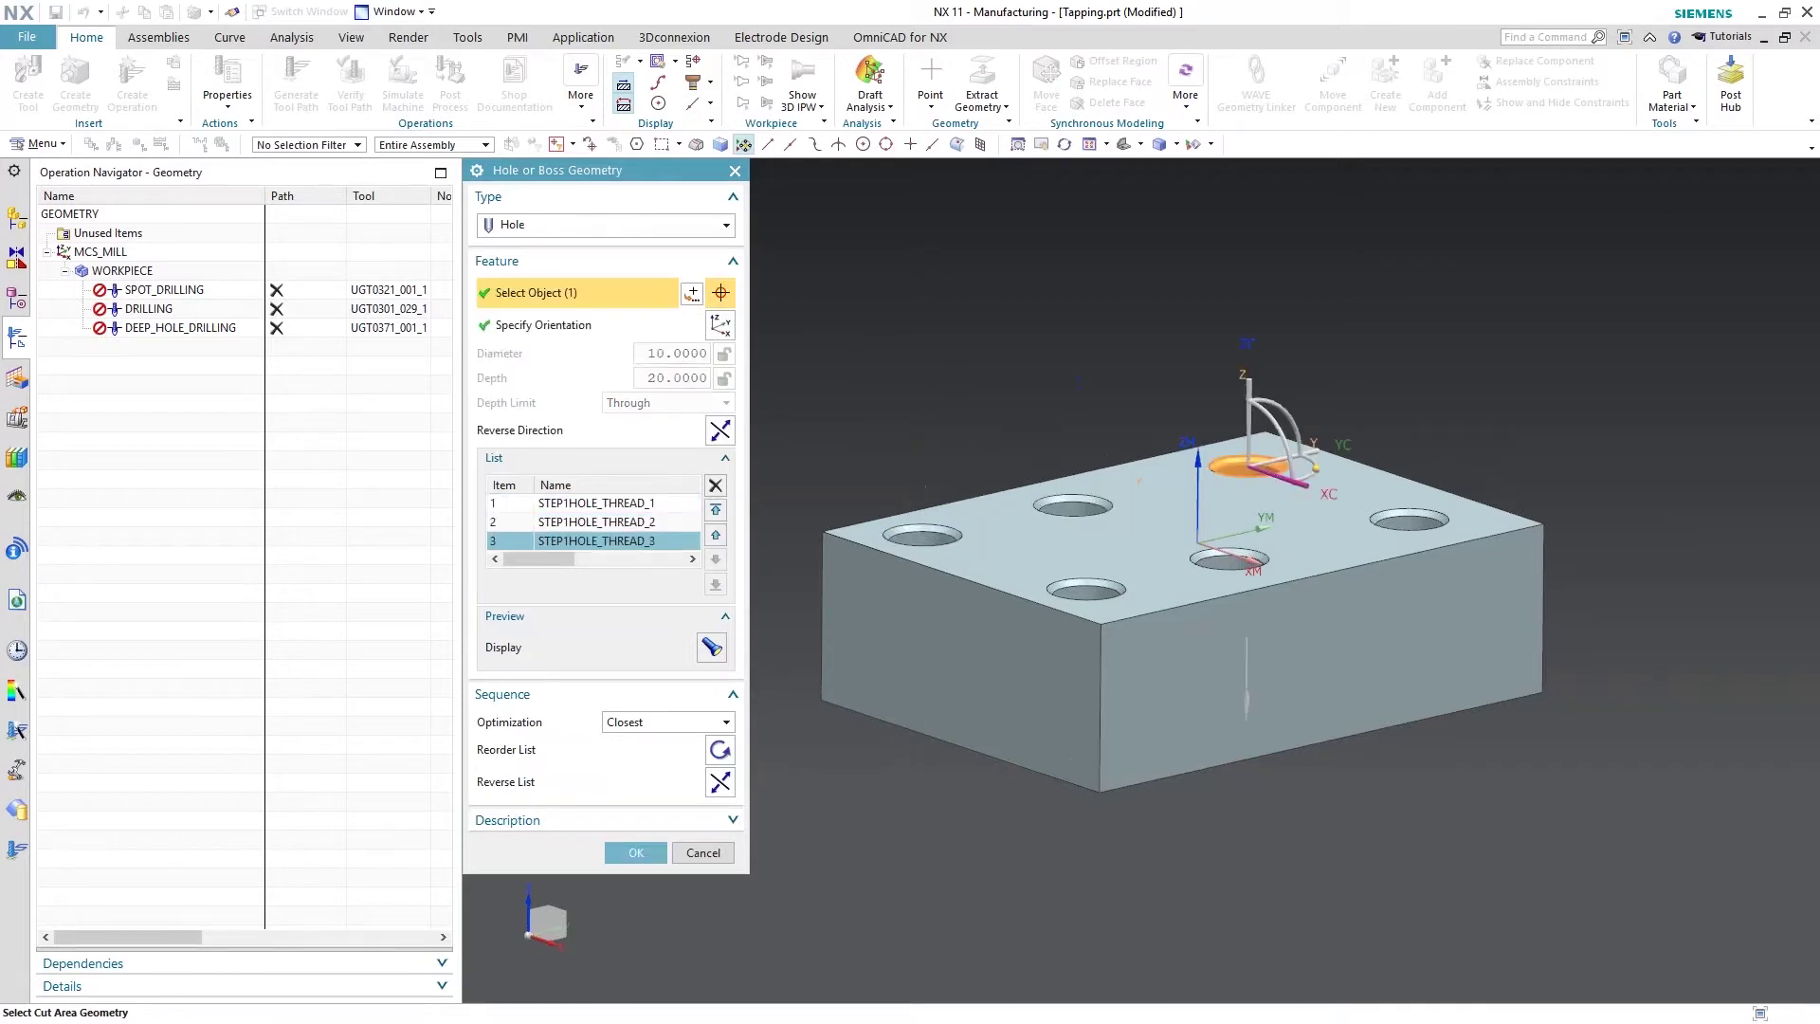
left_click(1409, 519)
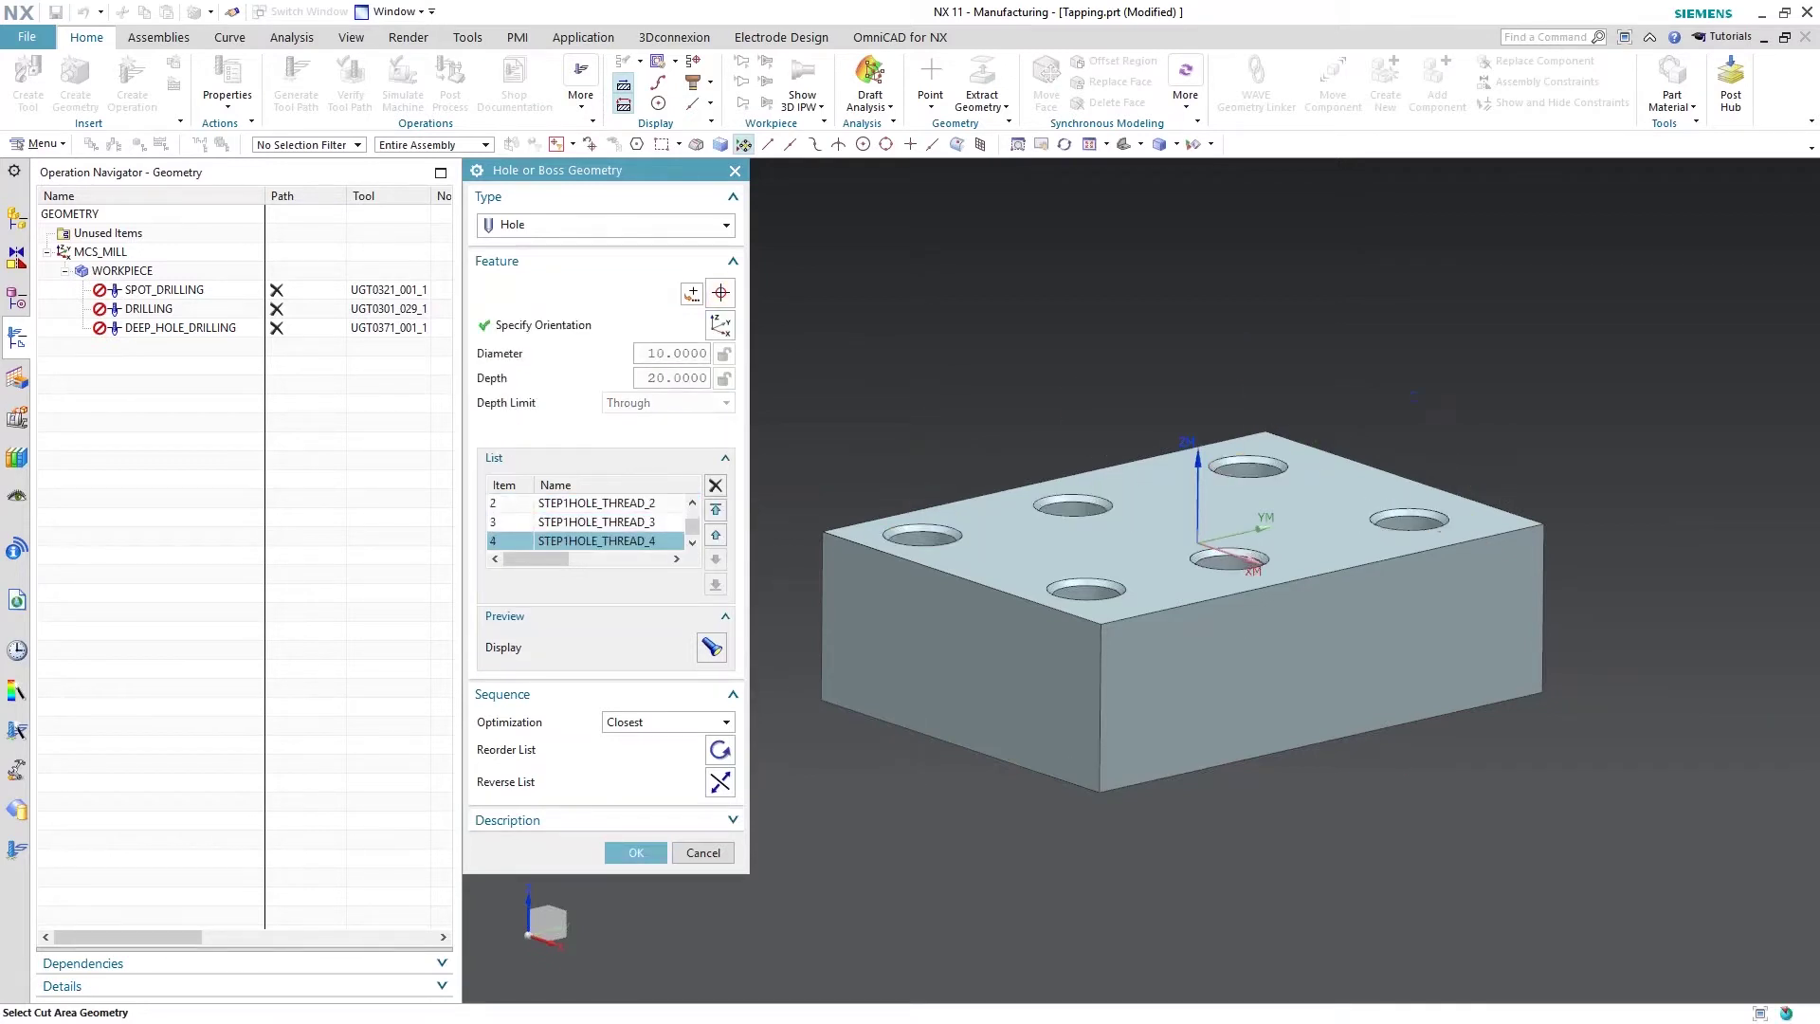
left_click(1229, 559)
left_click(1086, 587)
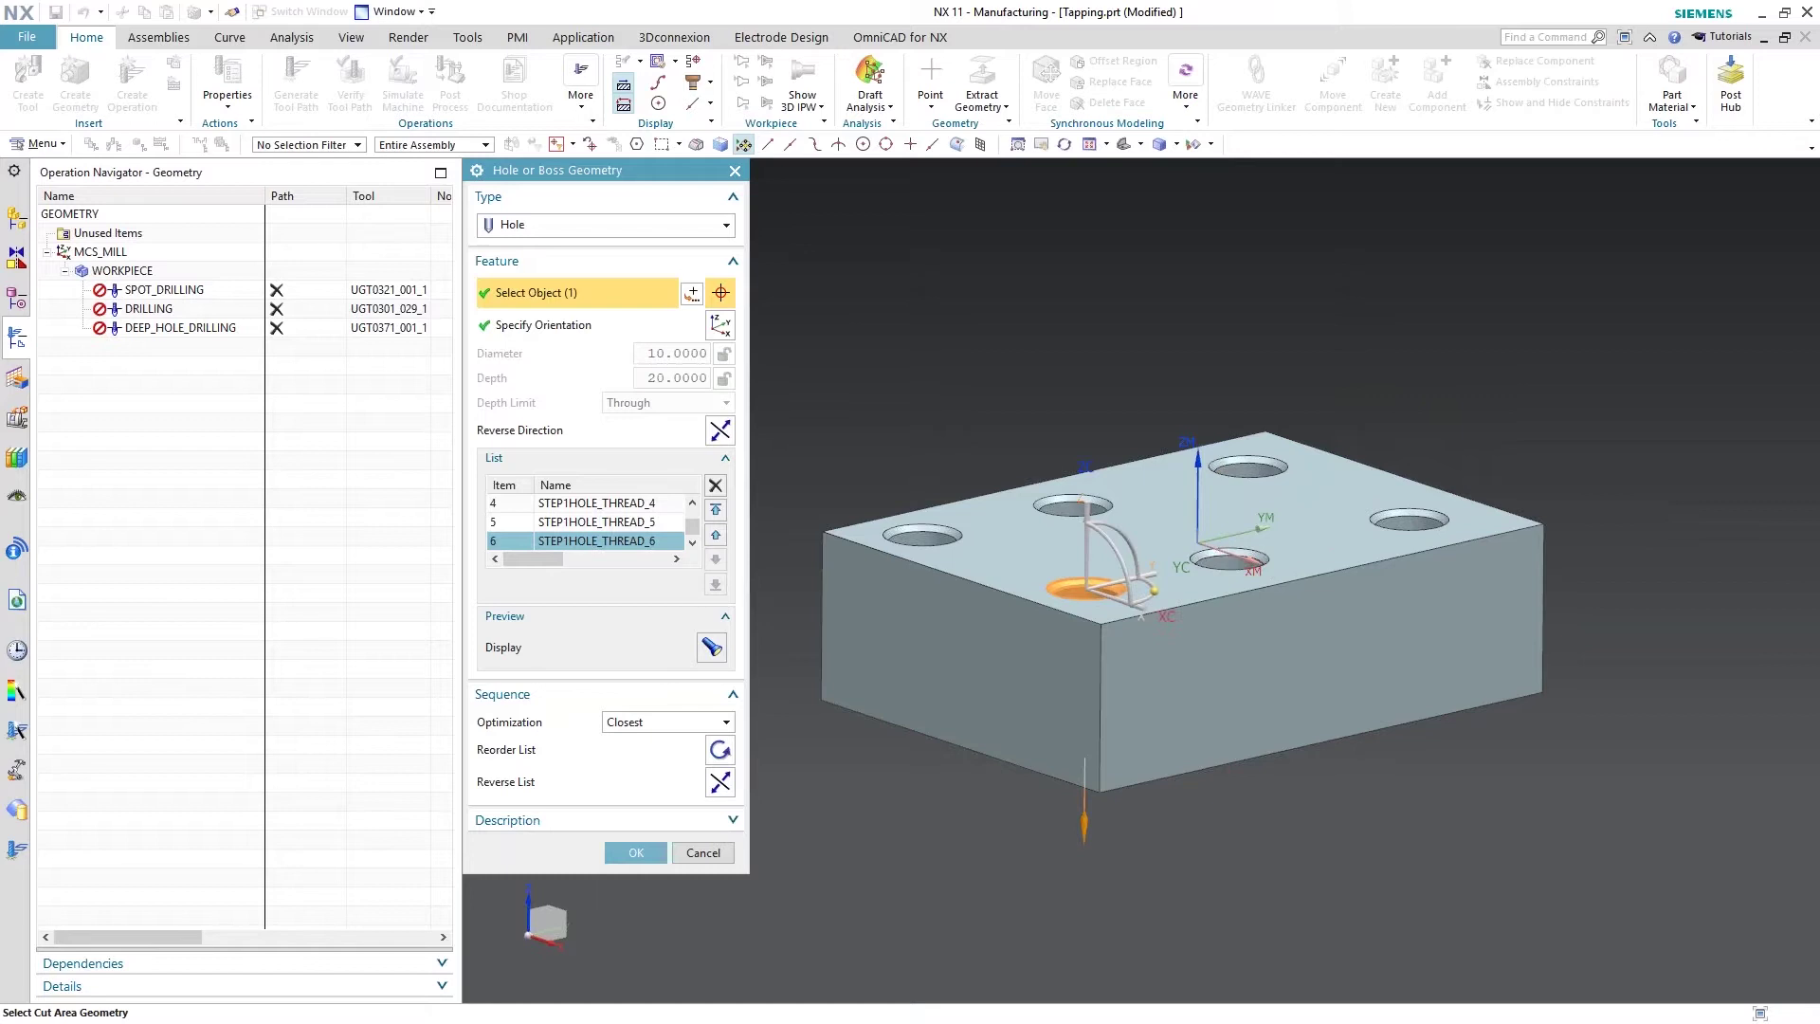
middle_click(812, 796)
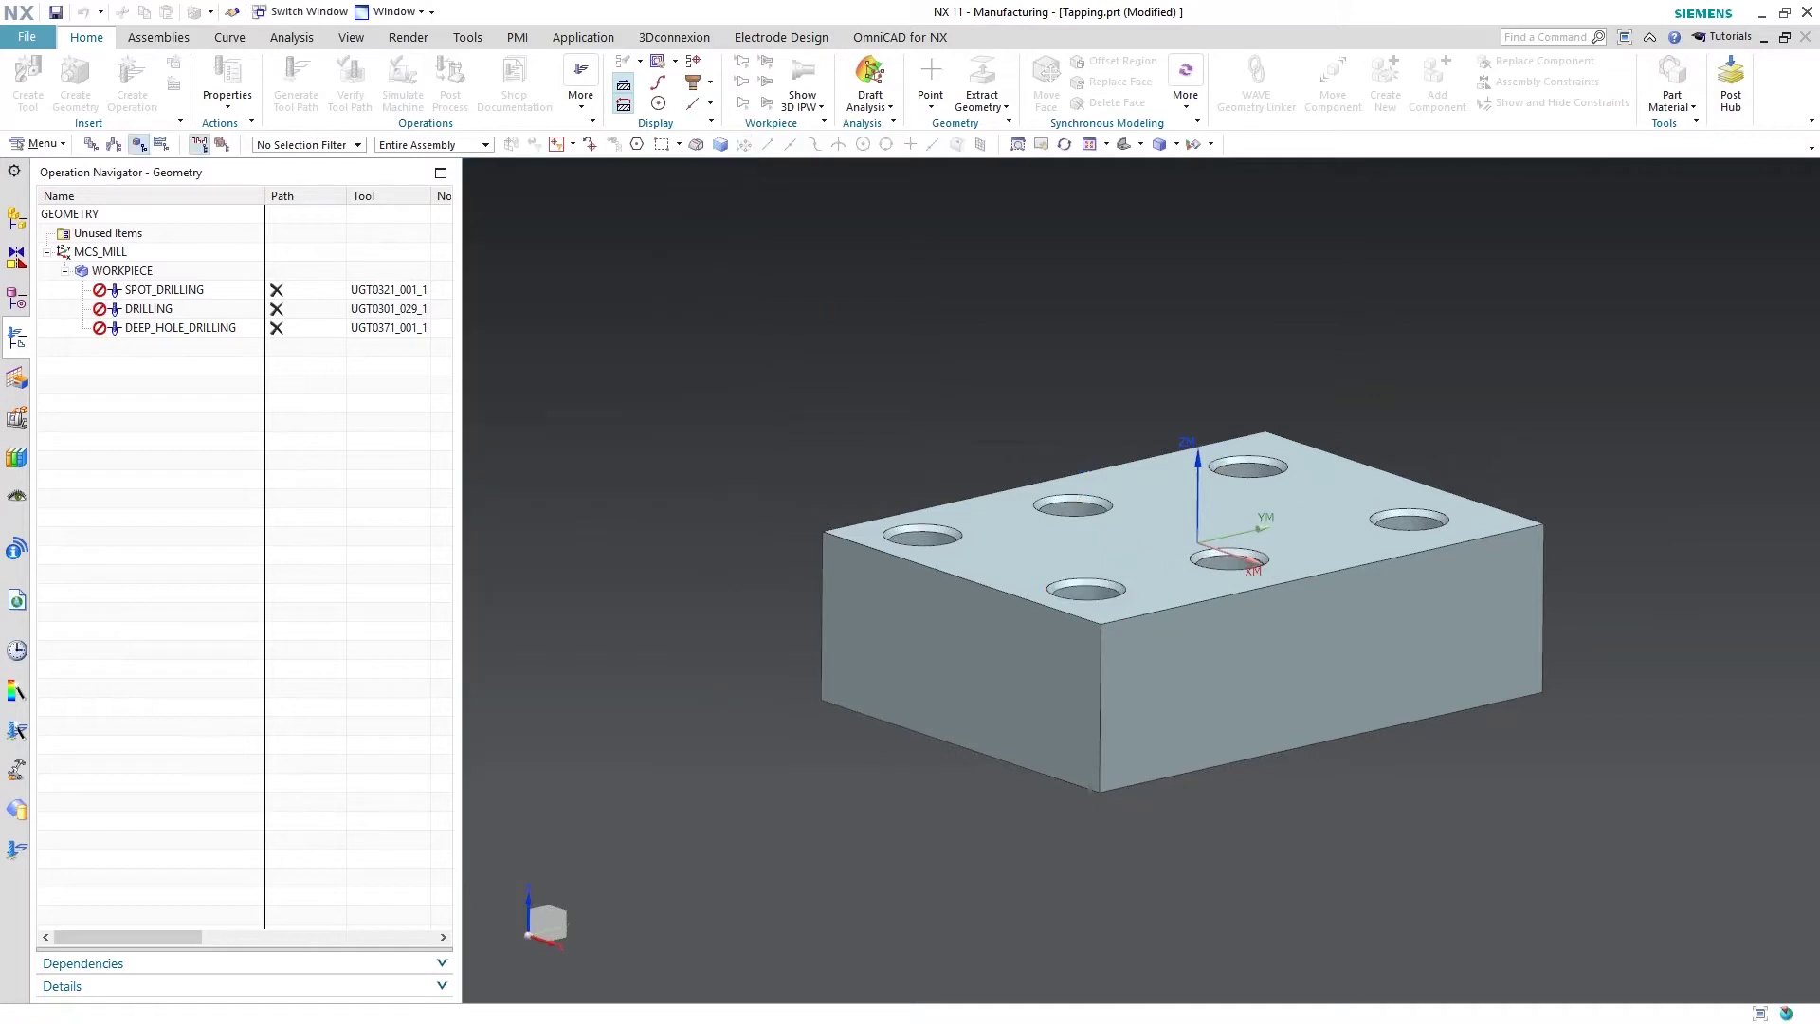
left_click(149, 294)
- Move the three drilling operations under M10_TAPPED_HOLE and generate their tool paths
left_click(151, 330, "shift")
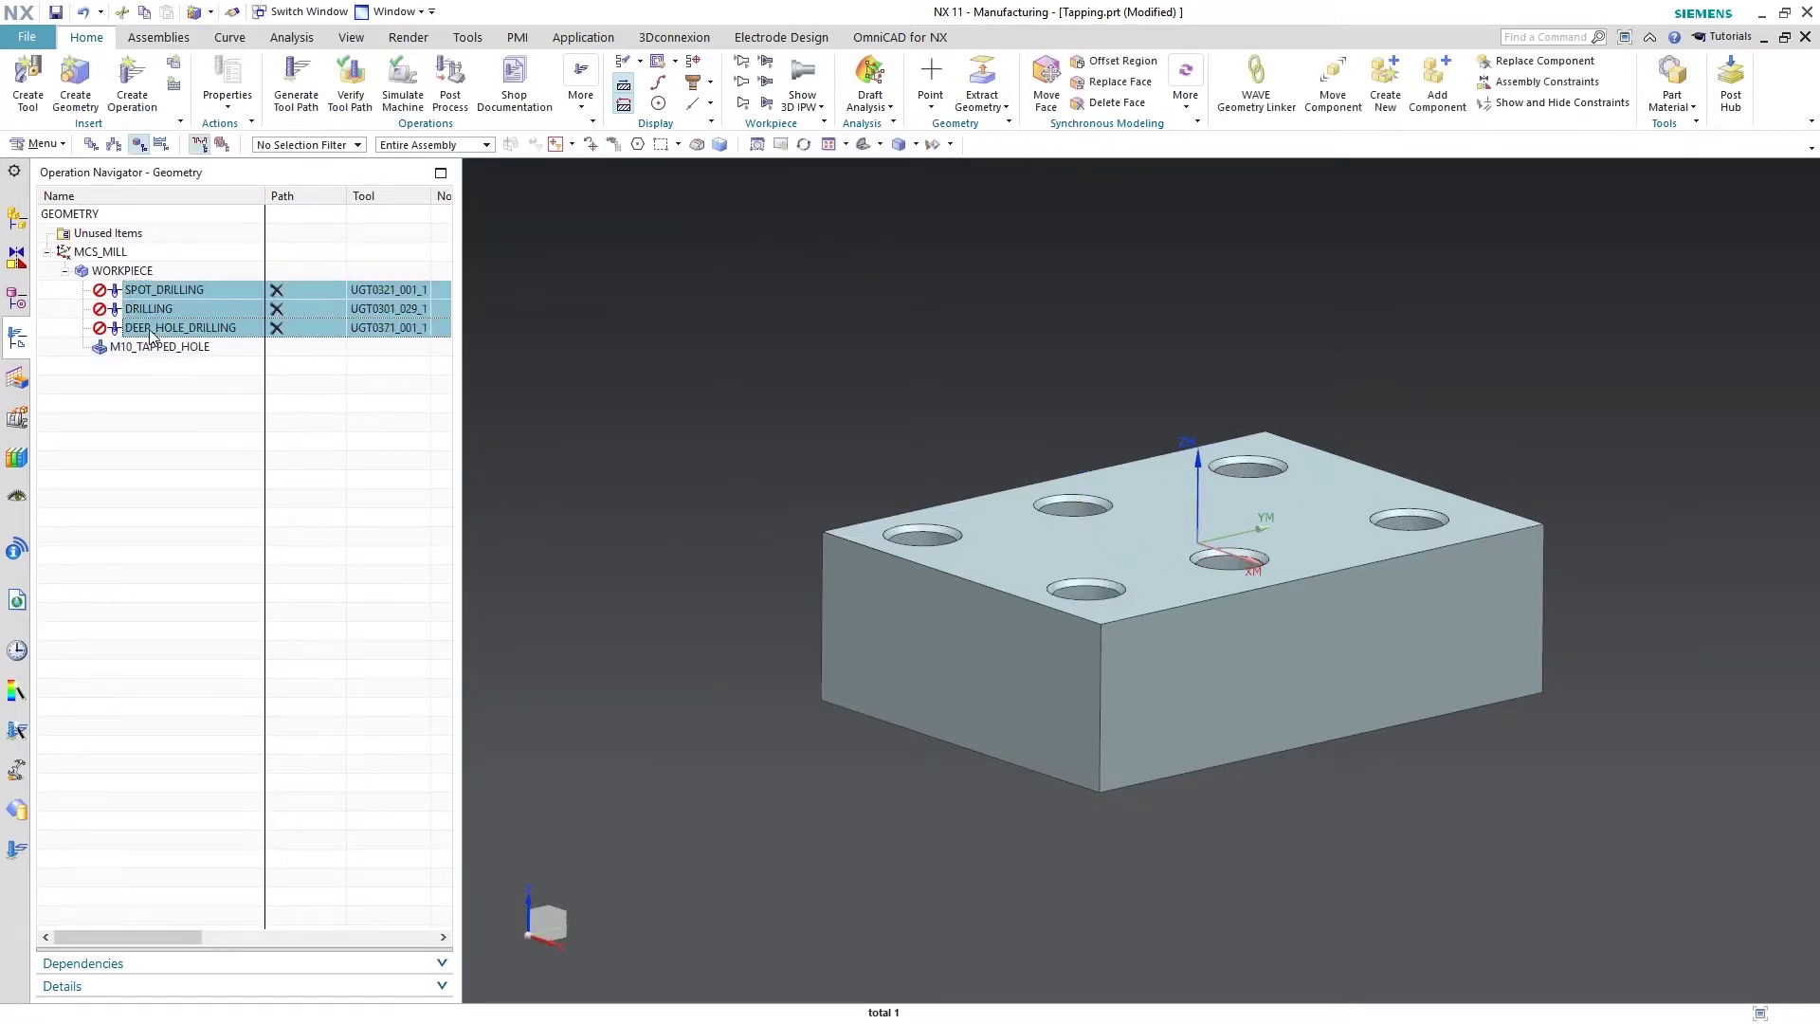
mouse_move(152, 334)
left_mouse_down()
mouse_move(159, 311)
mouse_move(159, 347)
left_mouse_up()
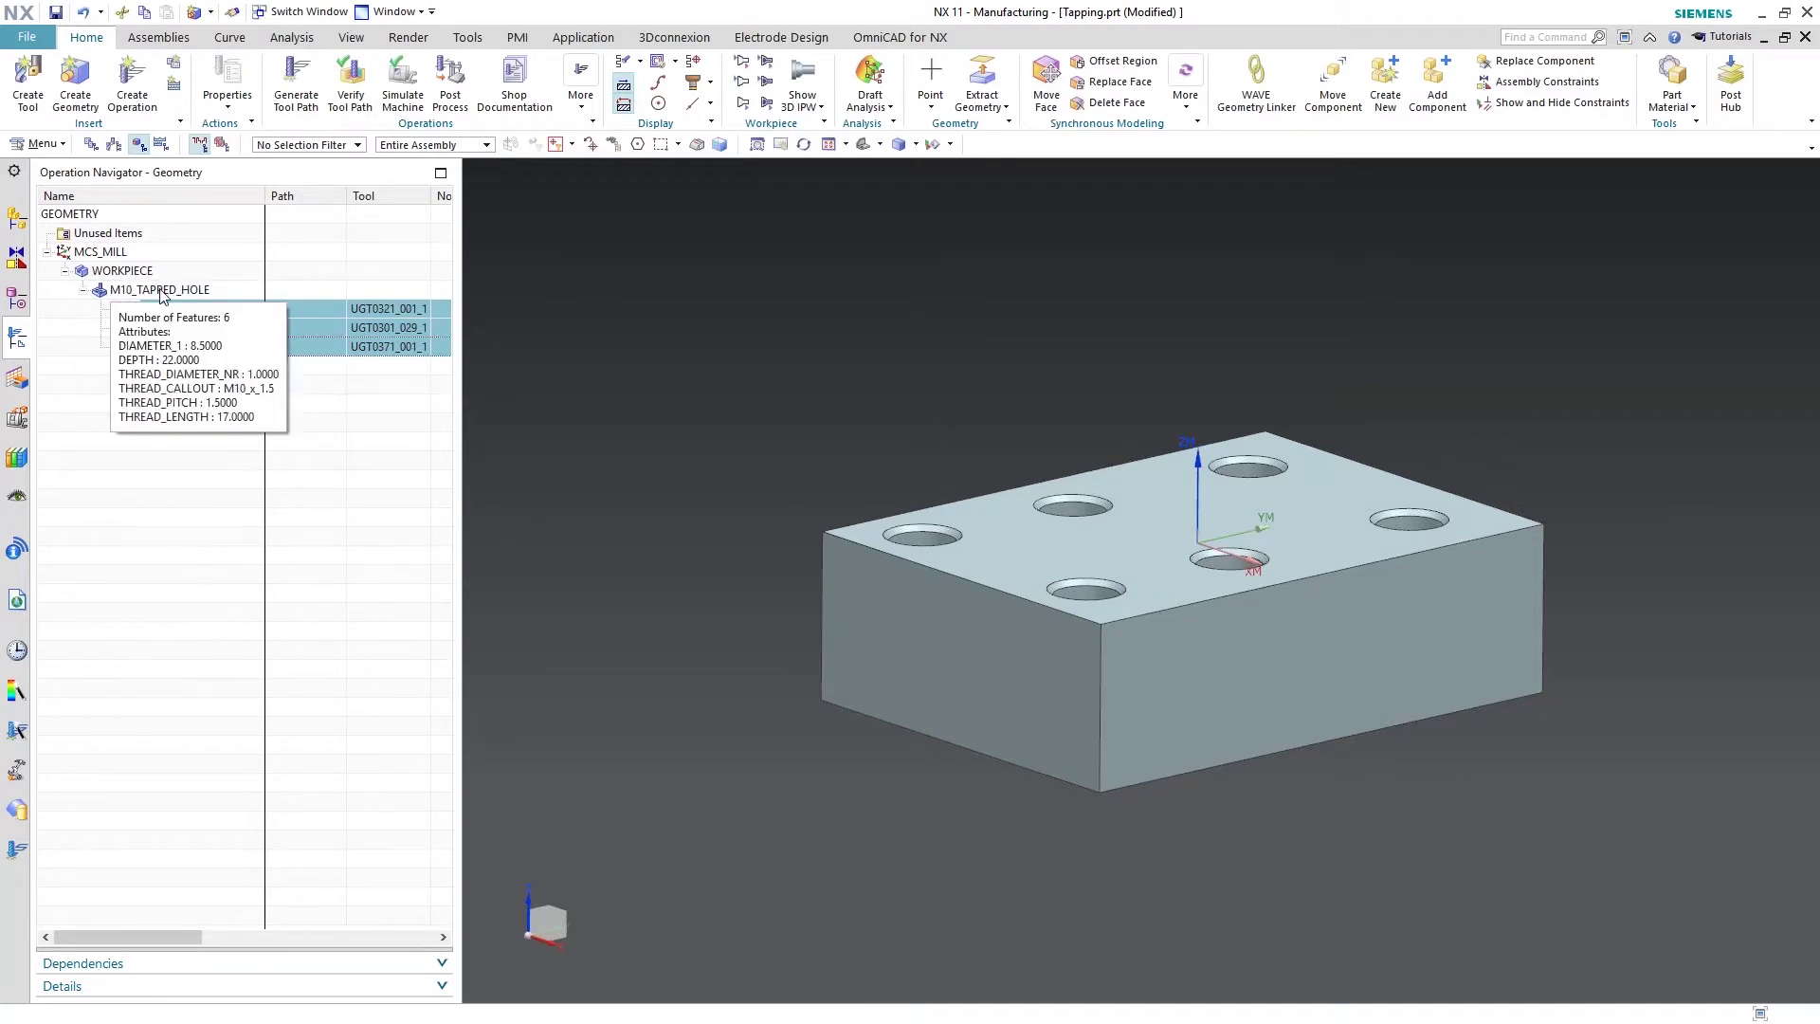
left_click(296, 80)
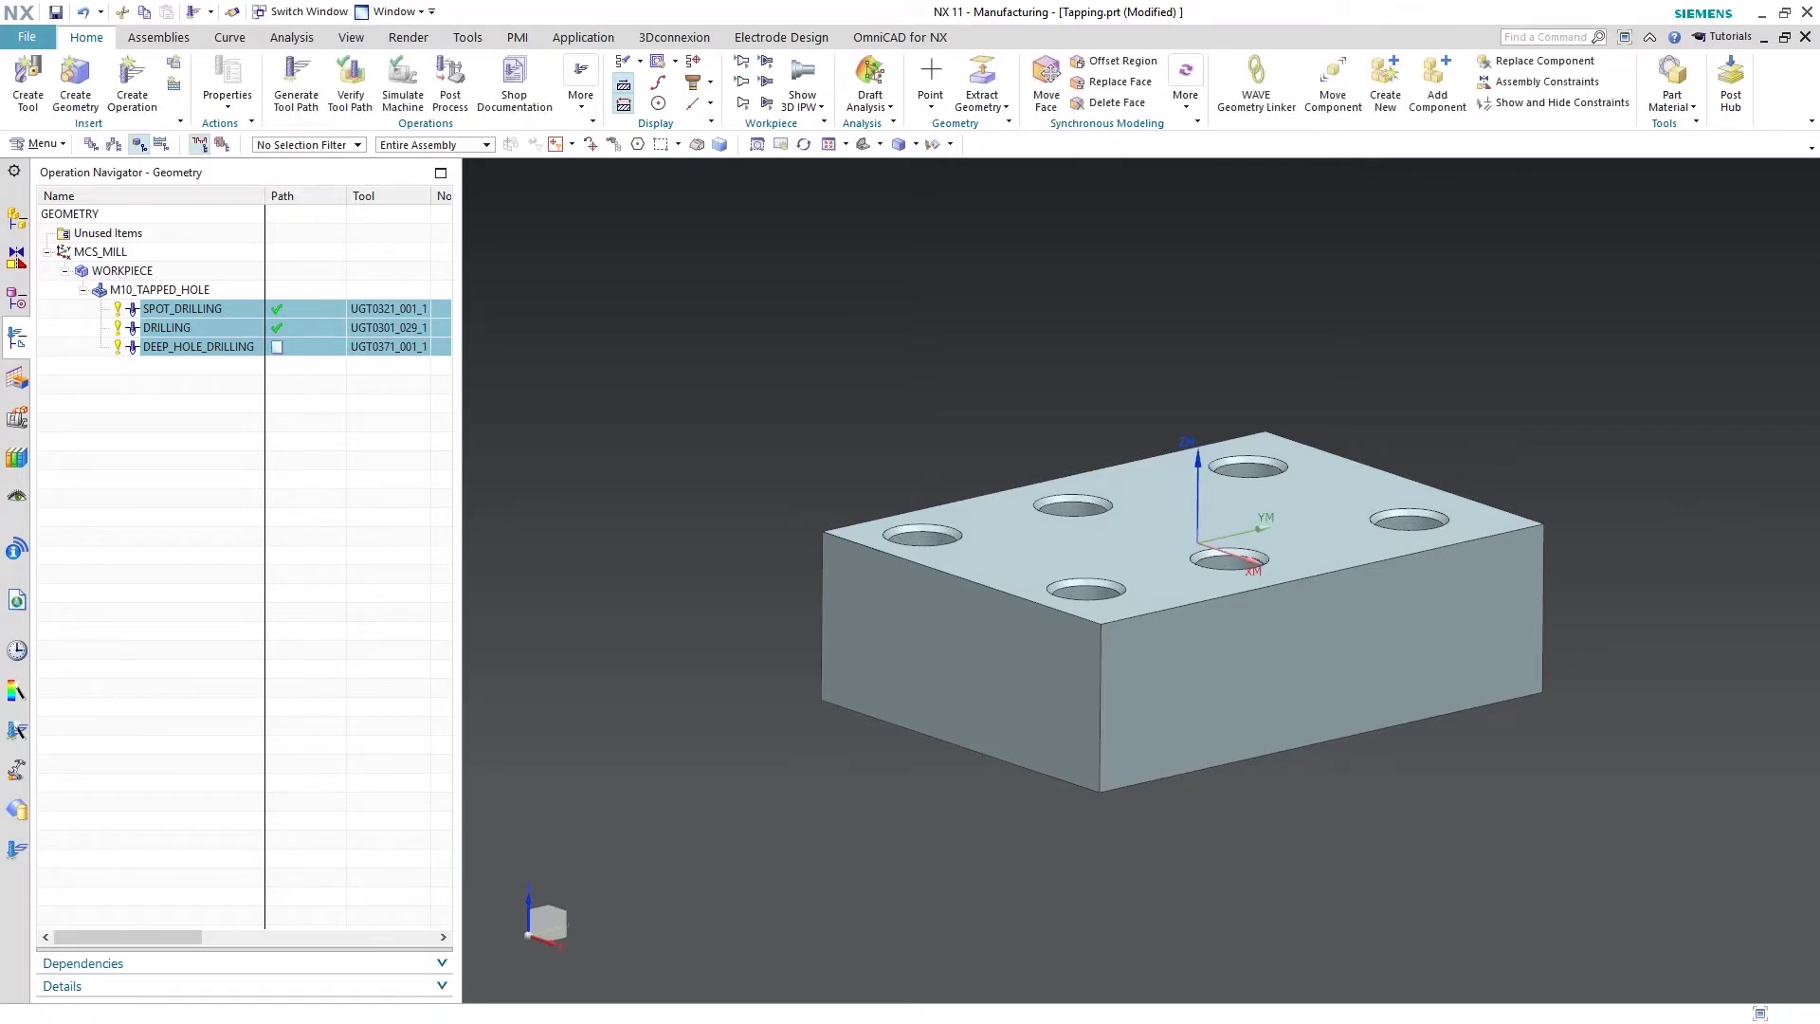
- Delete the DEEP_HOLE_DRILLING operation
left_click(176, 348)
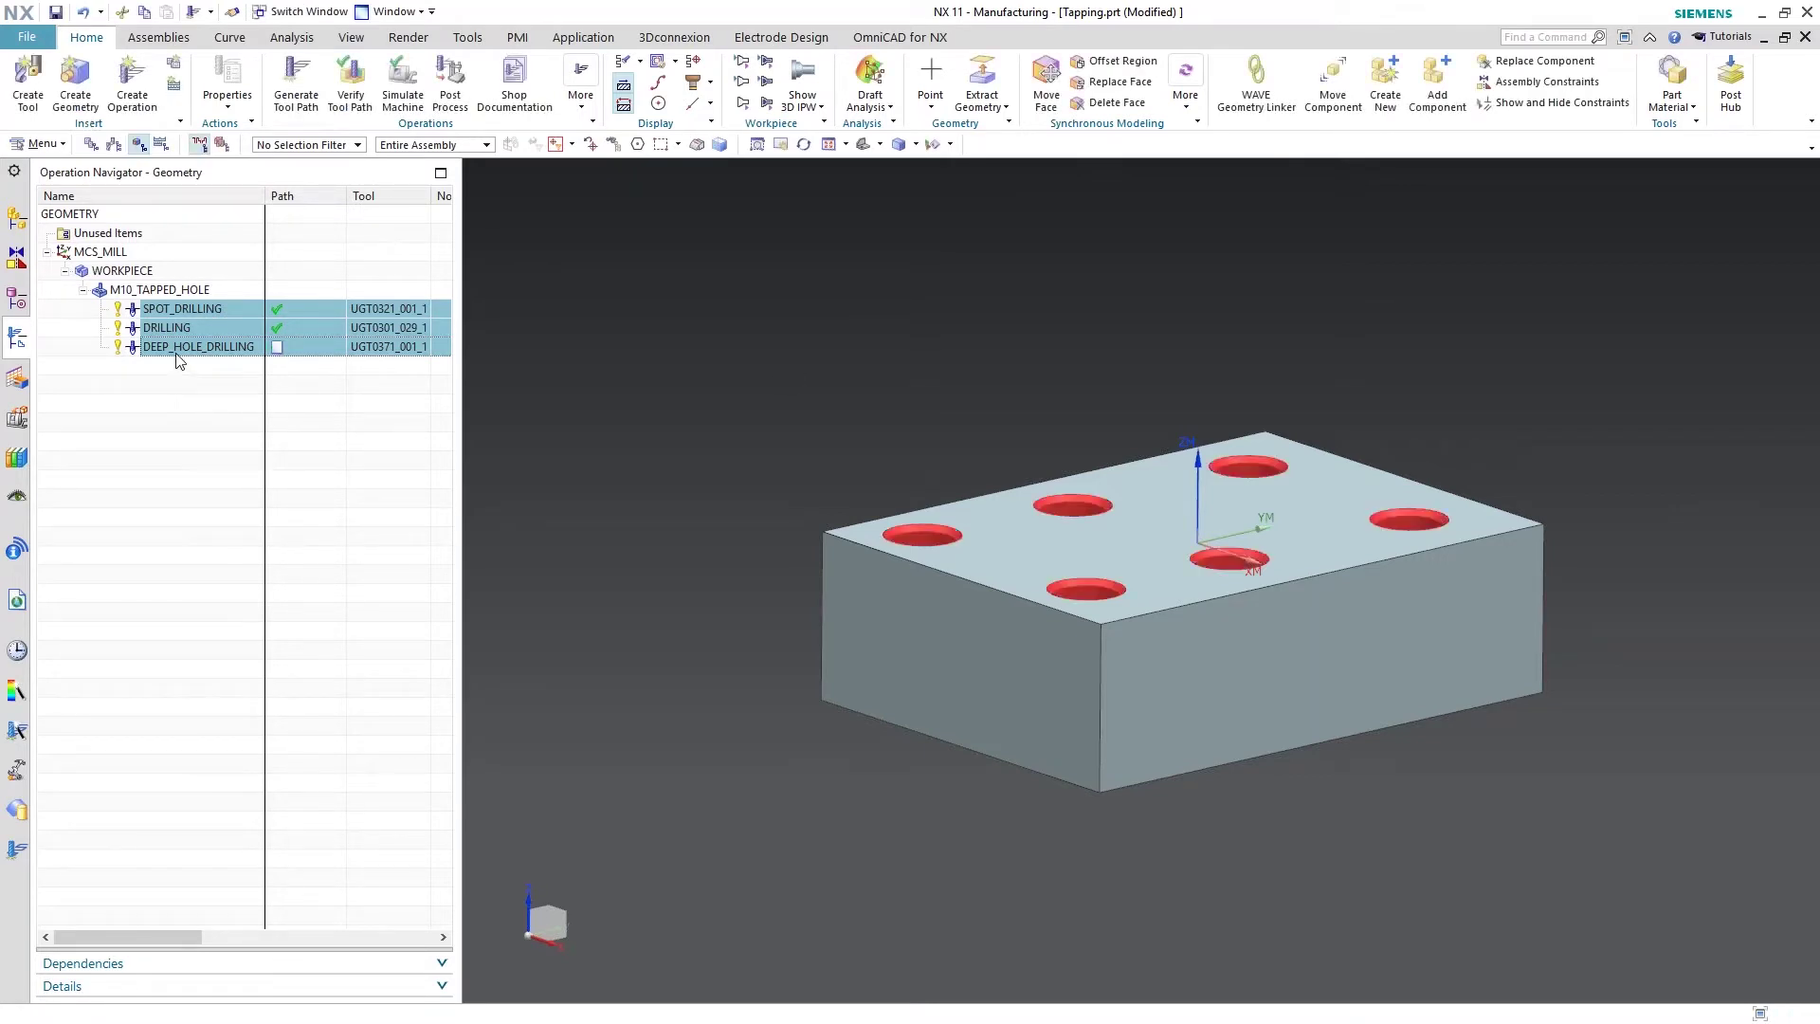
right_click(176, 353)
left_click(182, 358)
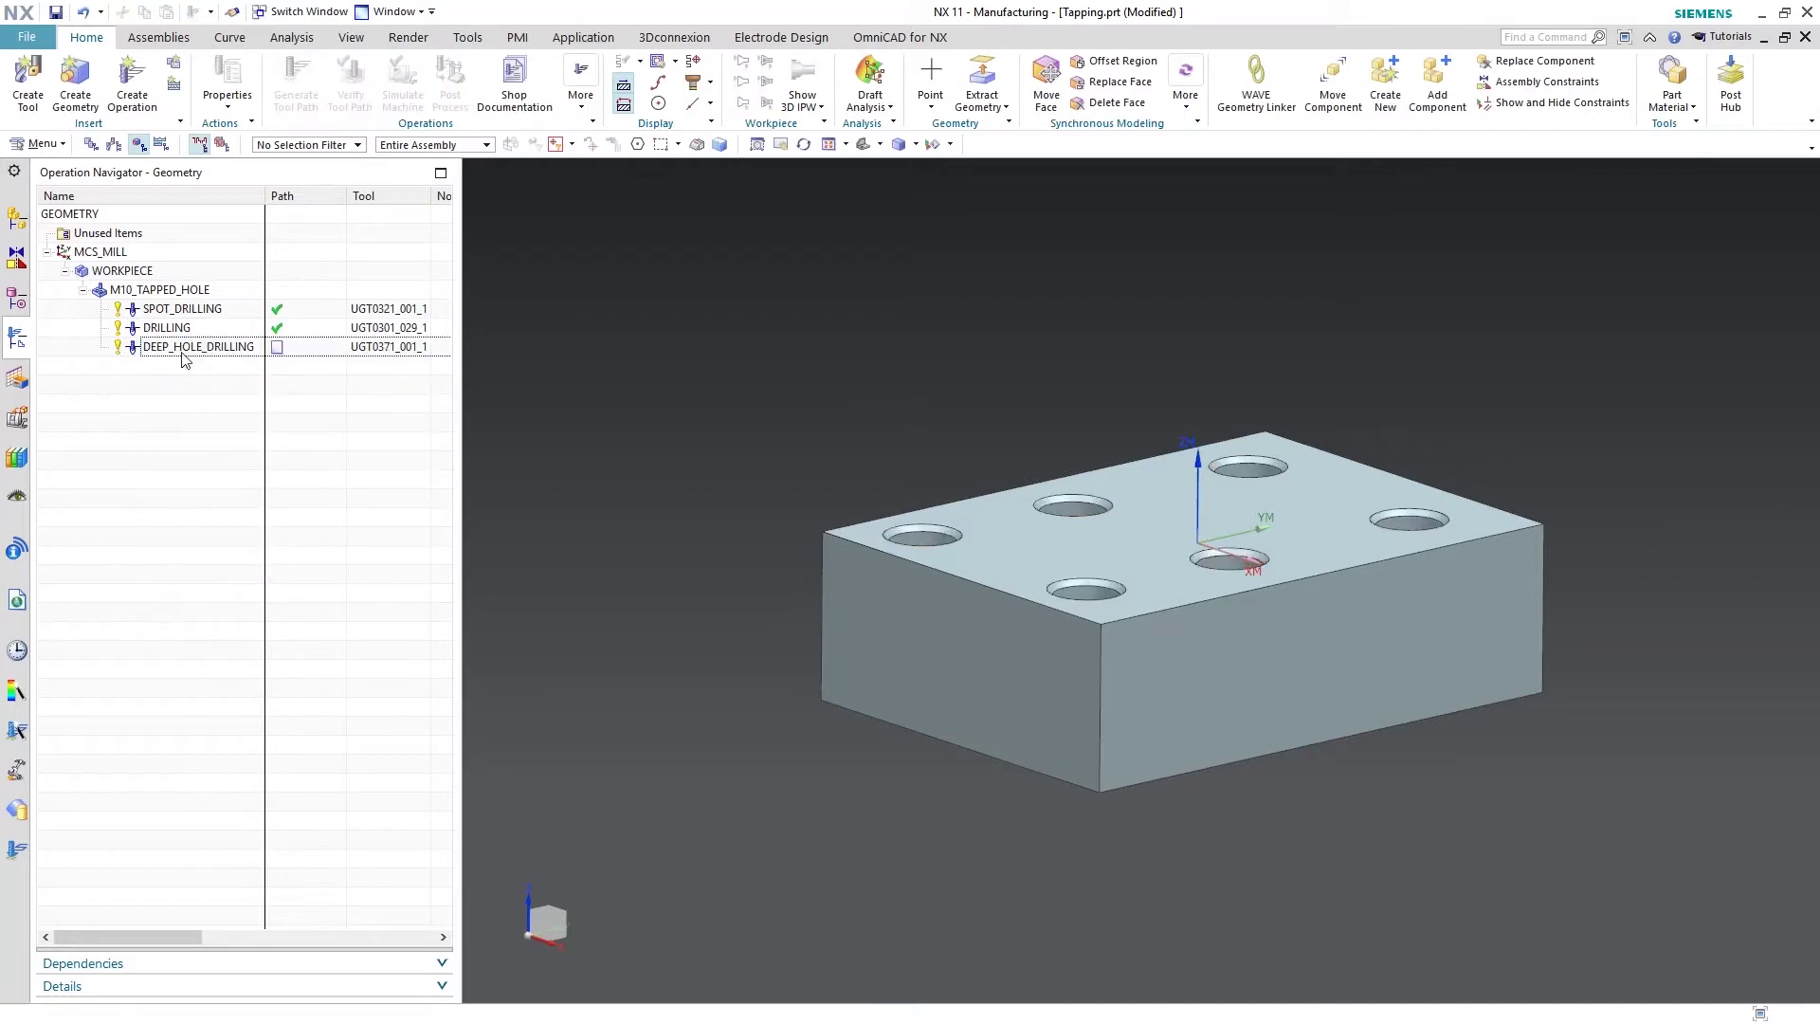
right_click(185, 356)
left_click(189, 386)
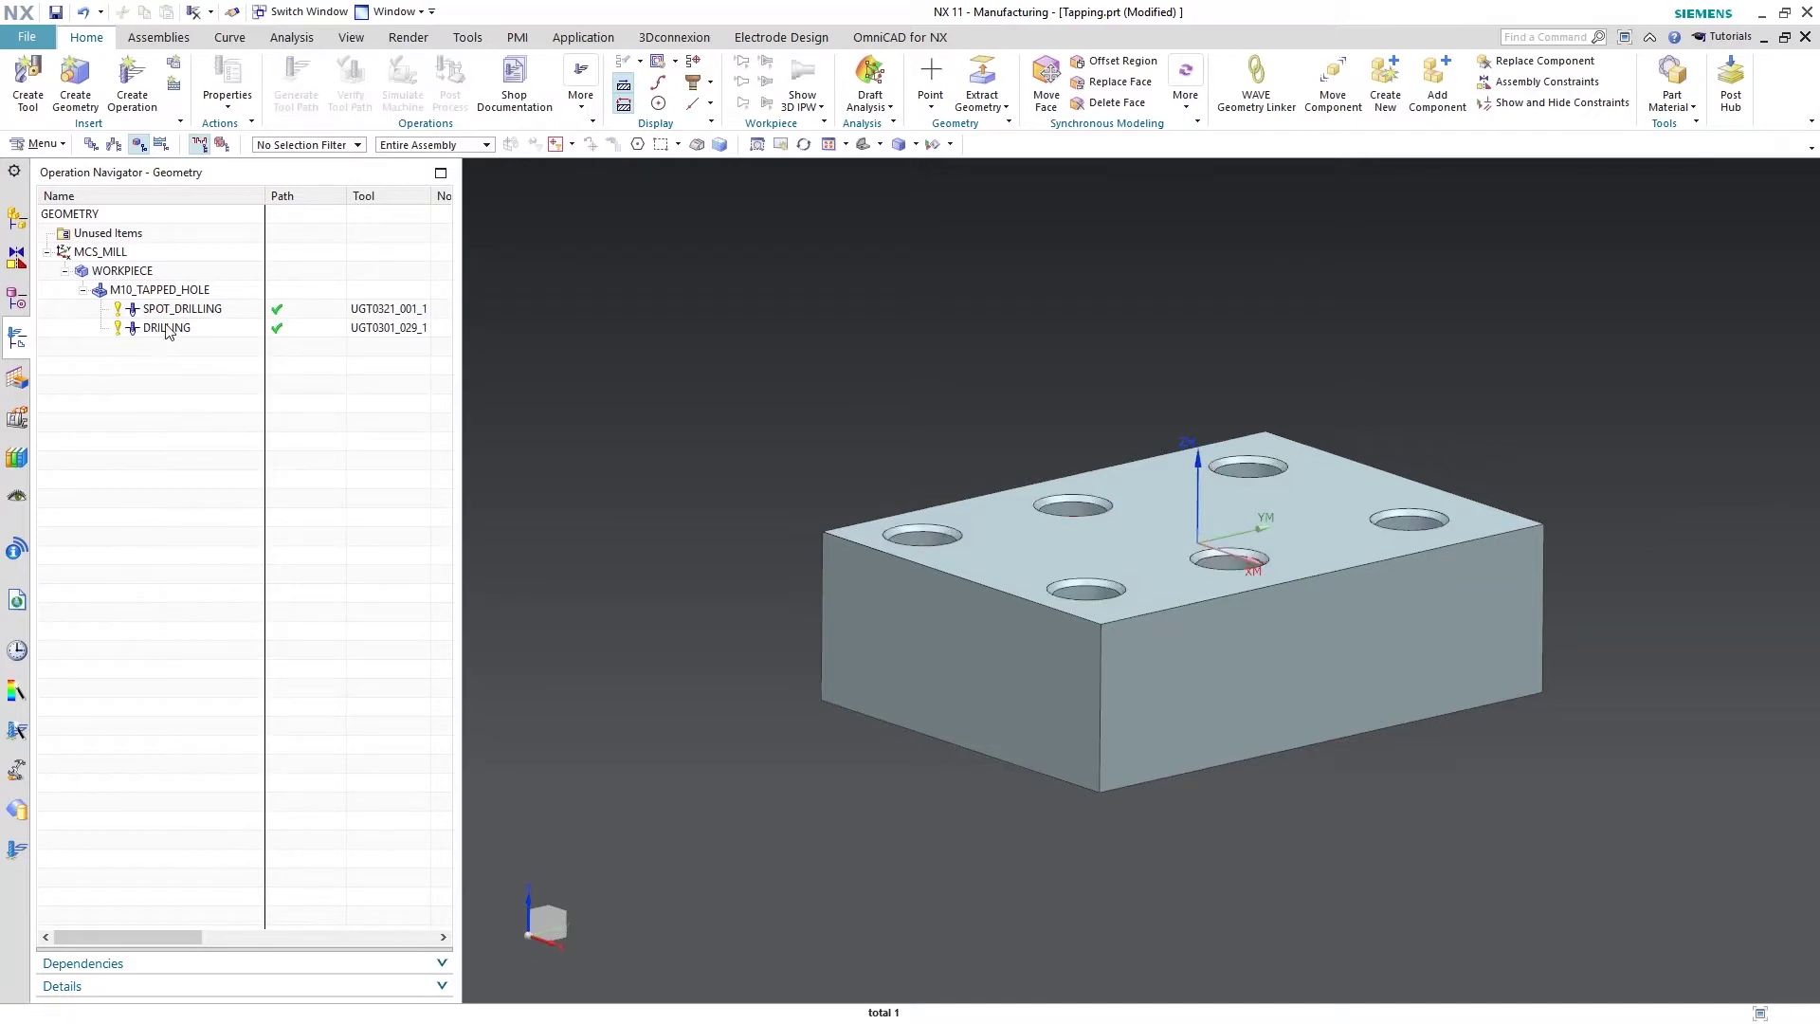
- Create a TAPPING operation with tap UGT0371_001 (M10 x 1.5) and place it under M10_TAPPED_HOLE
left_click(132, 81)
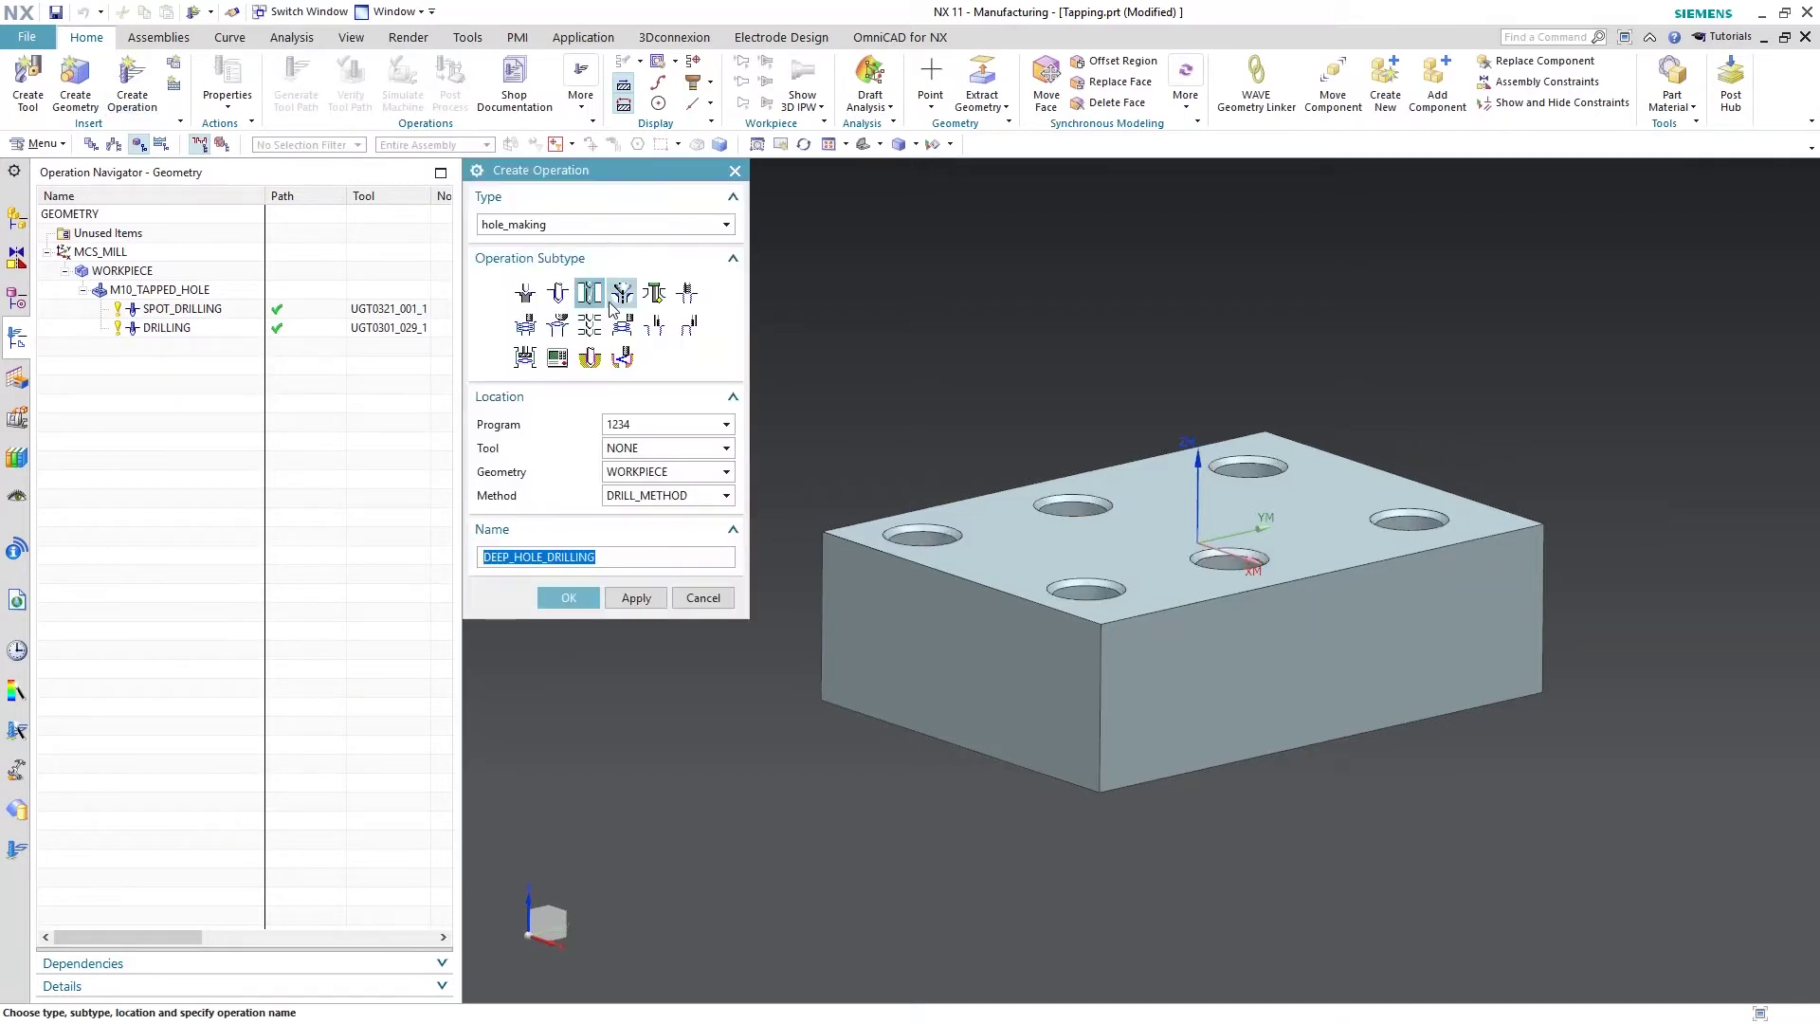
left_click(684, 296)
left_click(654, 449)
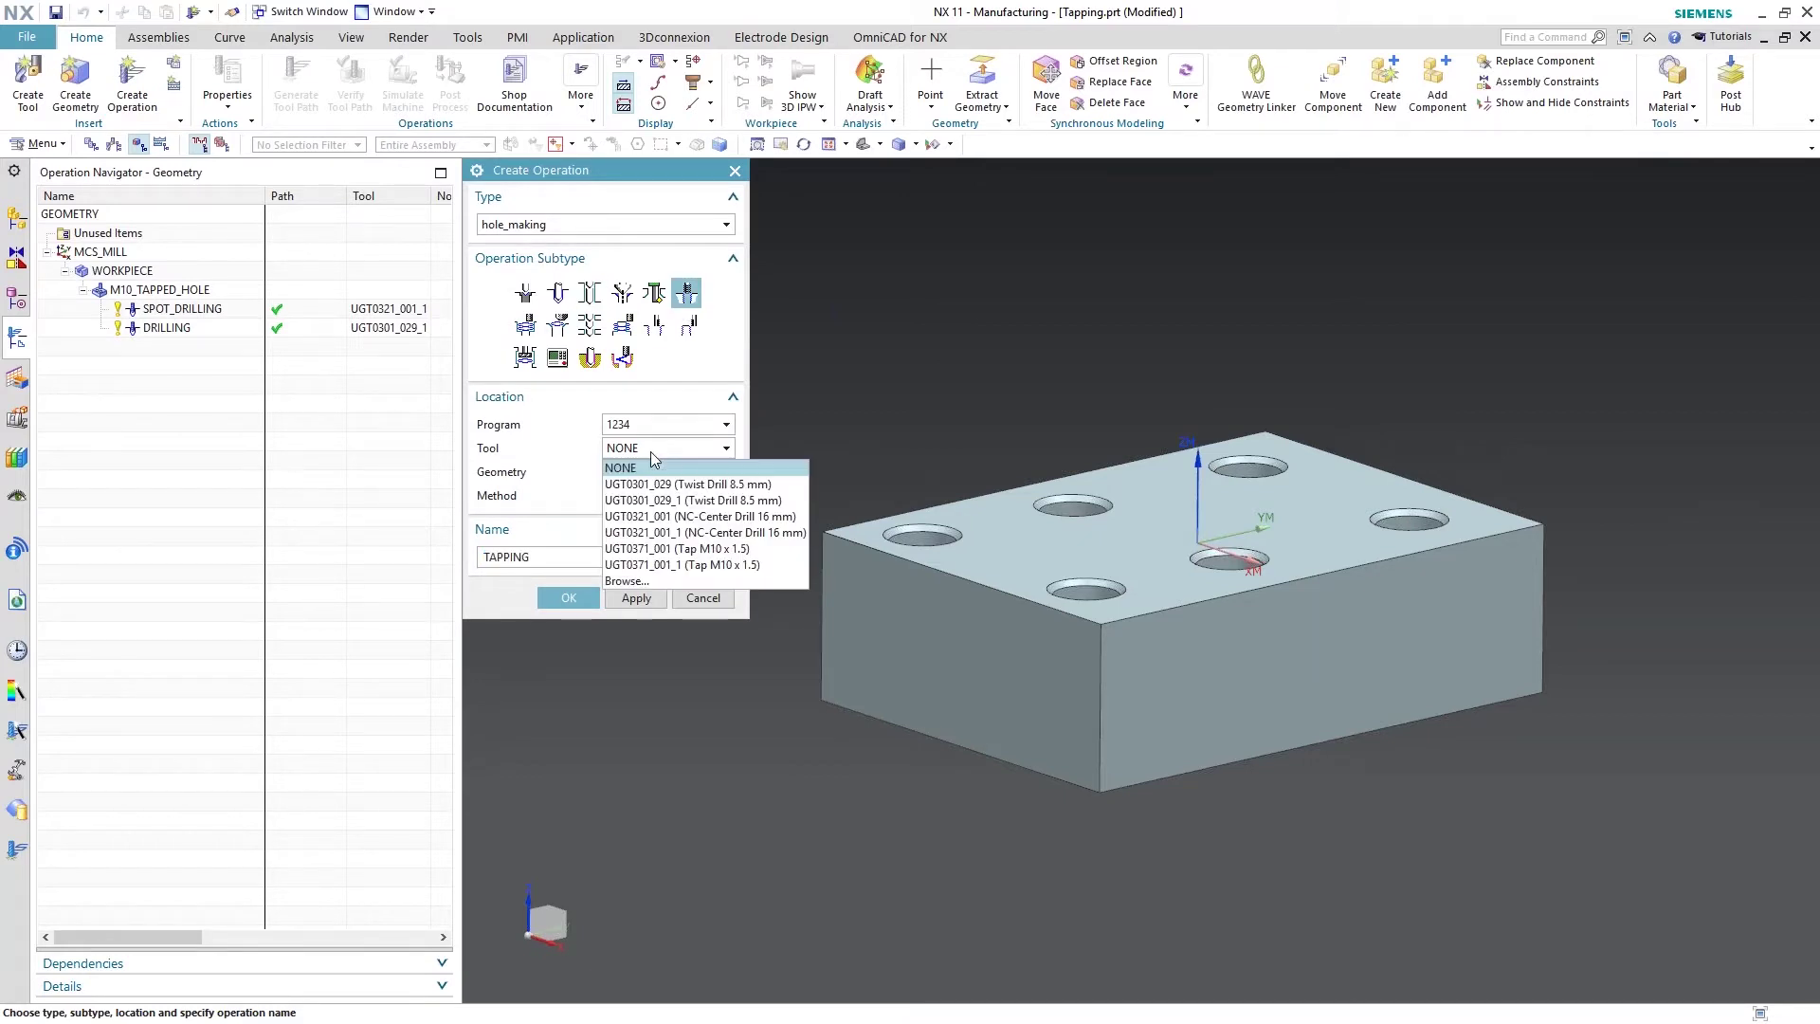
left_click(758, 550)
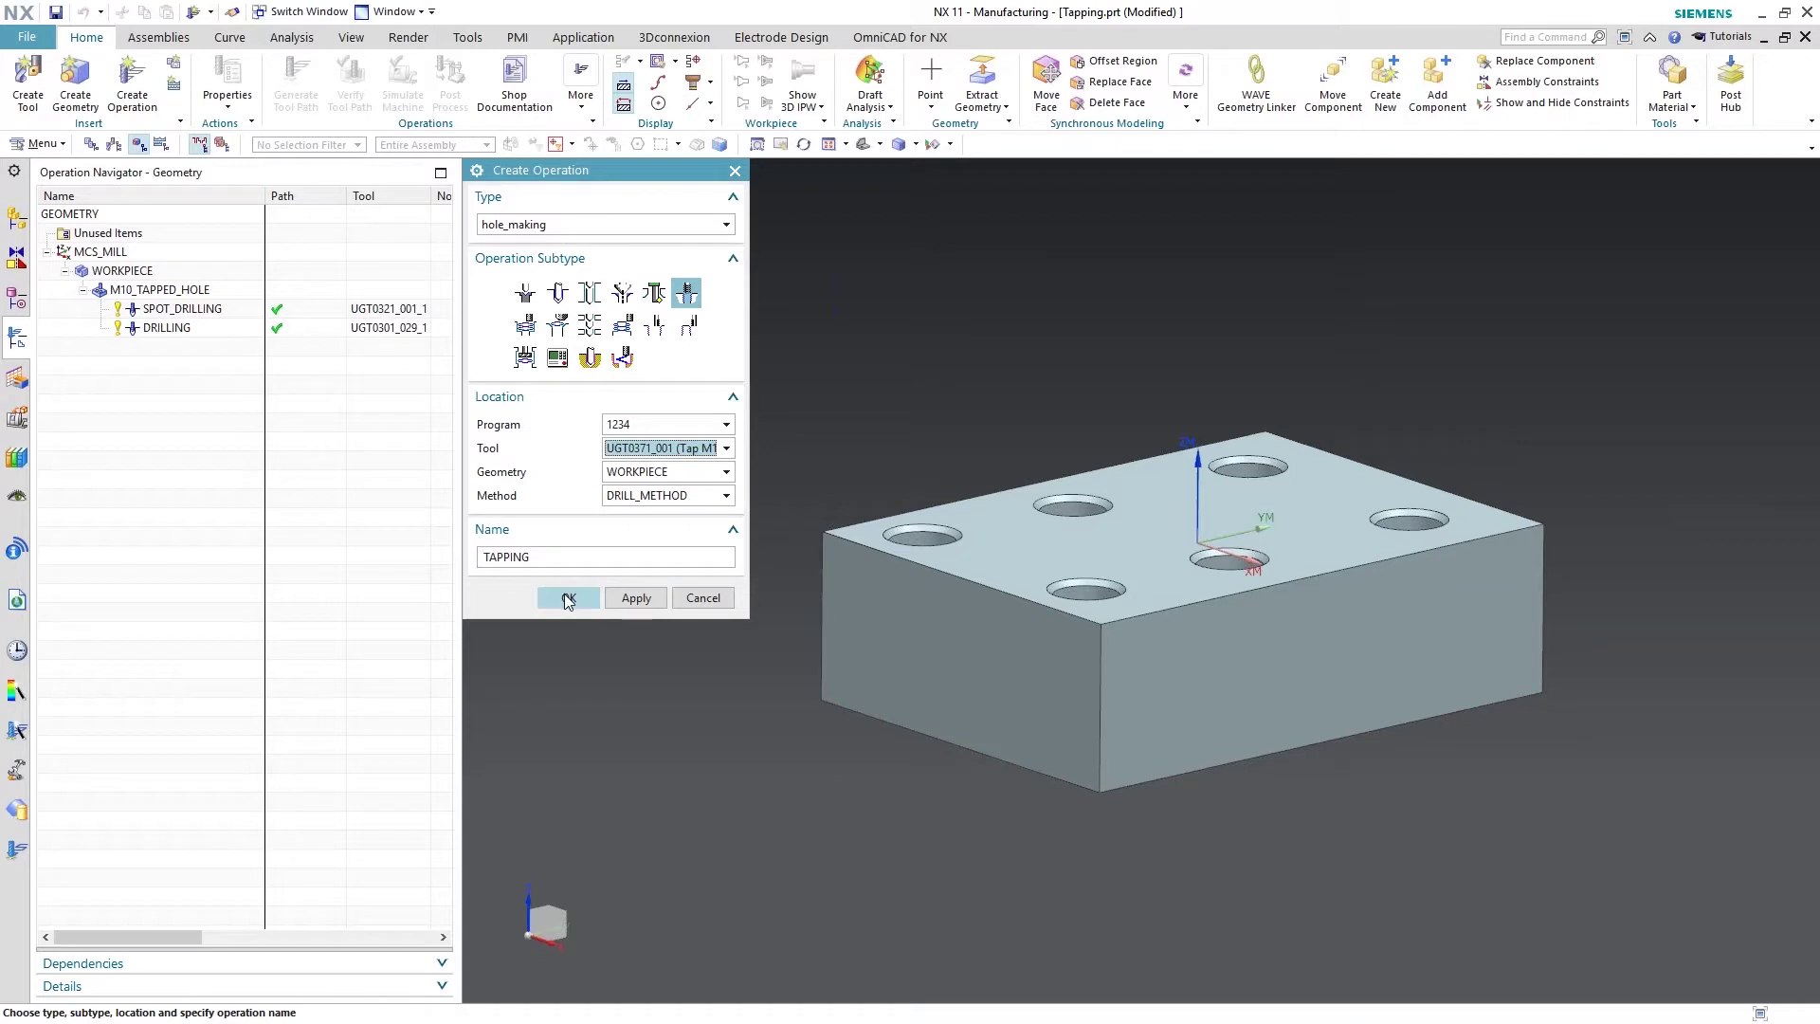
left_click(713, 449)
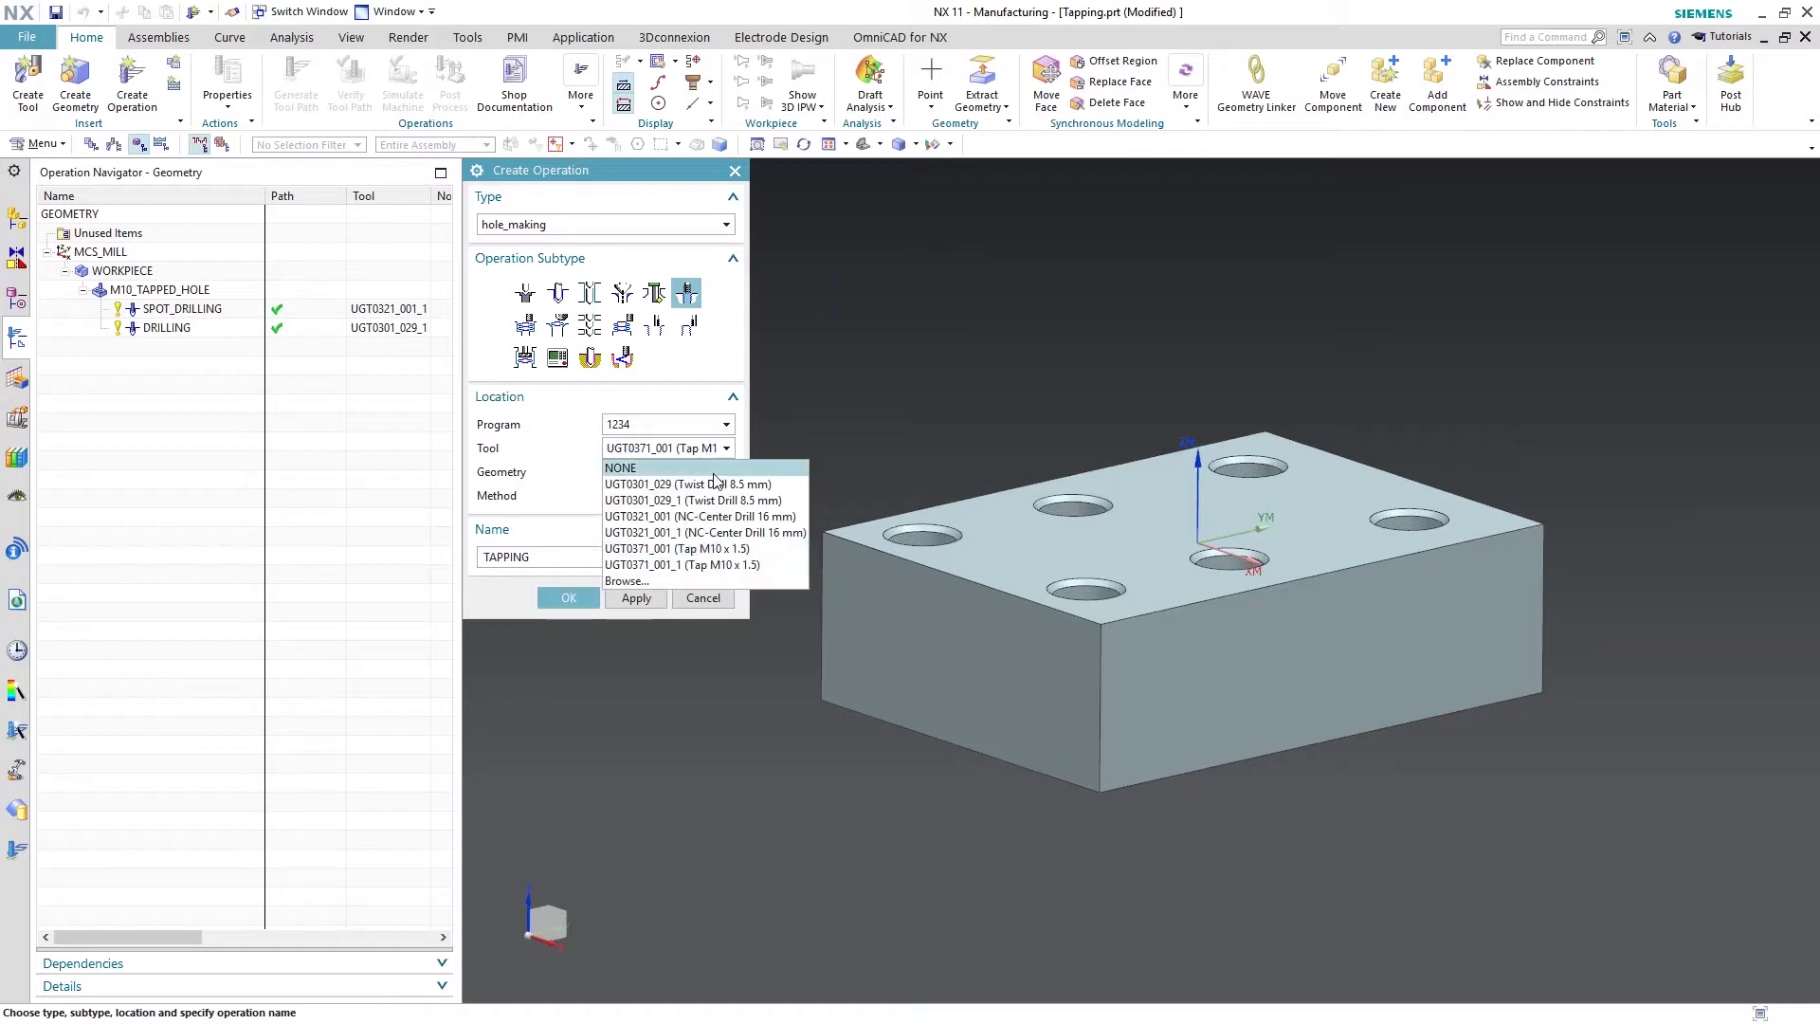
left_click(652, 548)
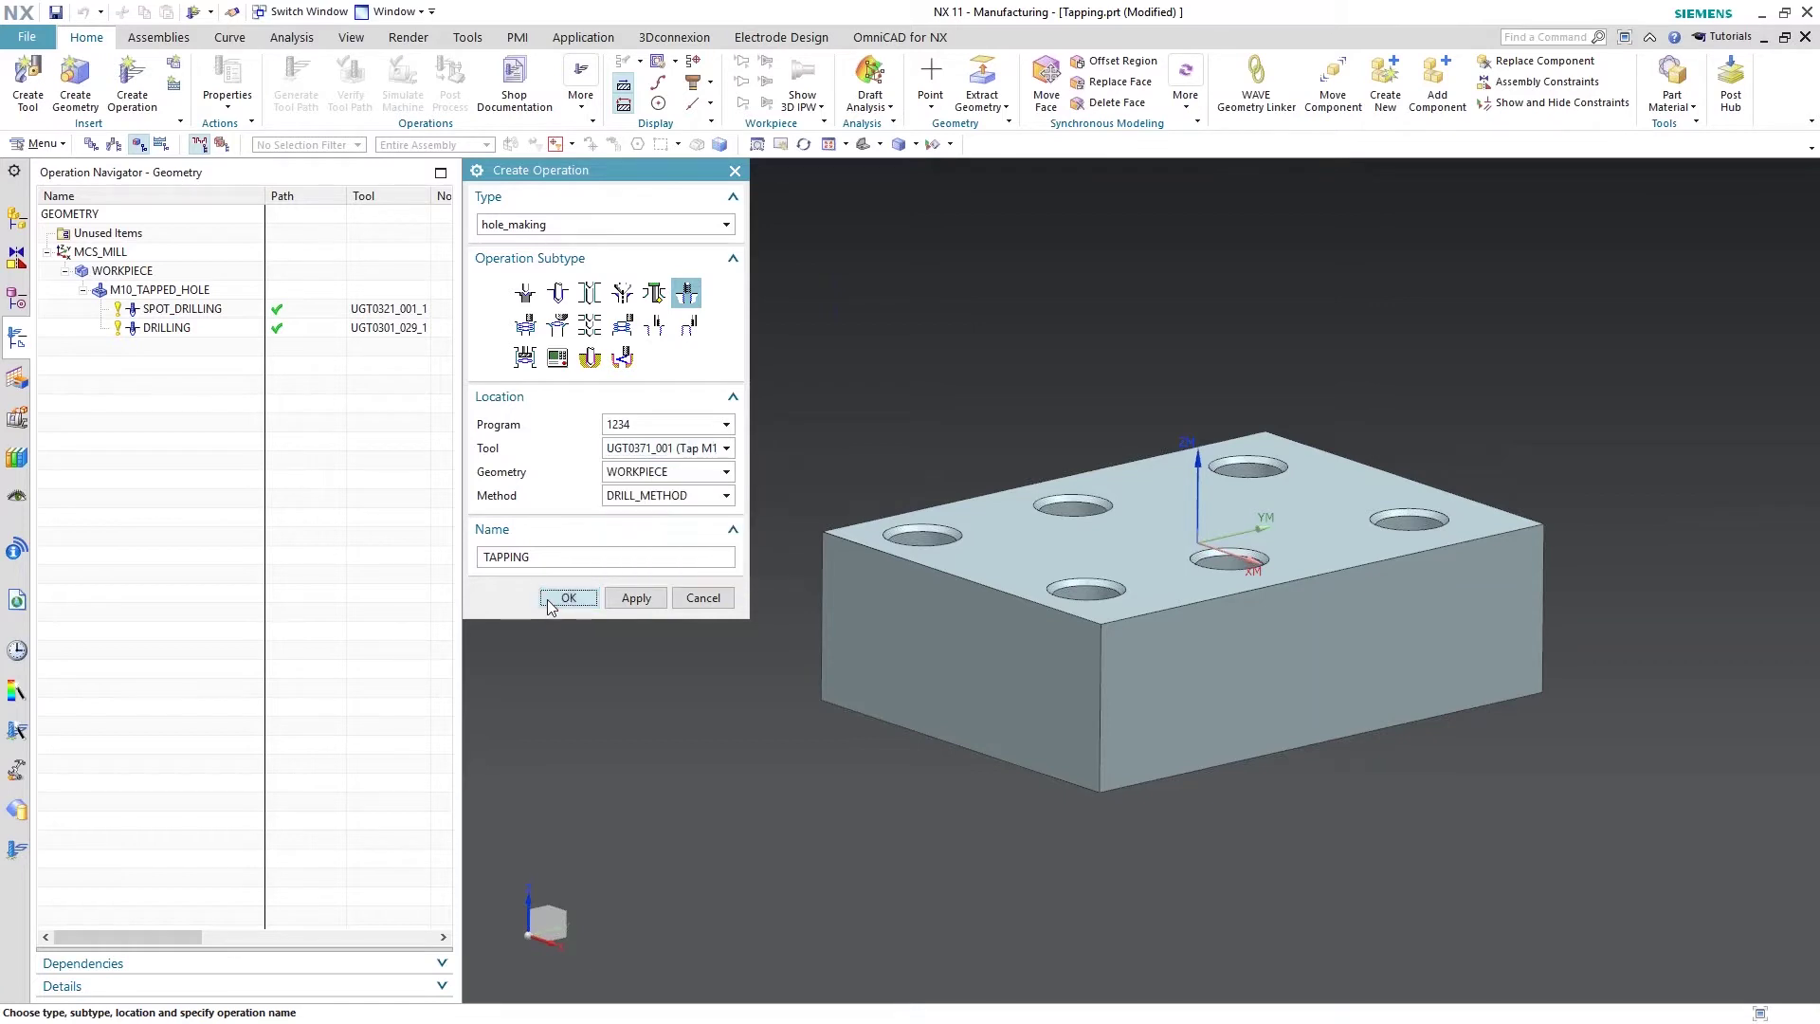
left_click(569, 597)
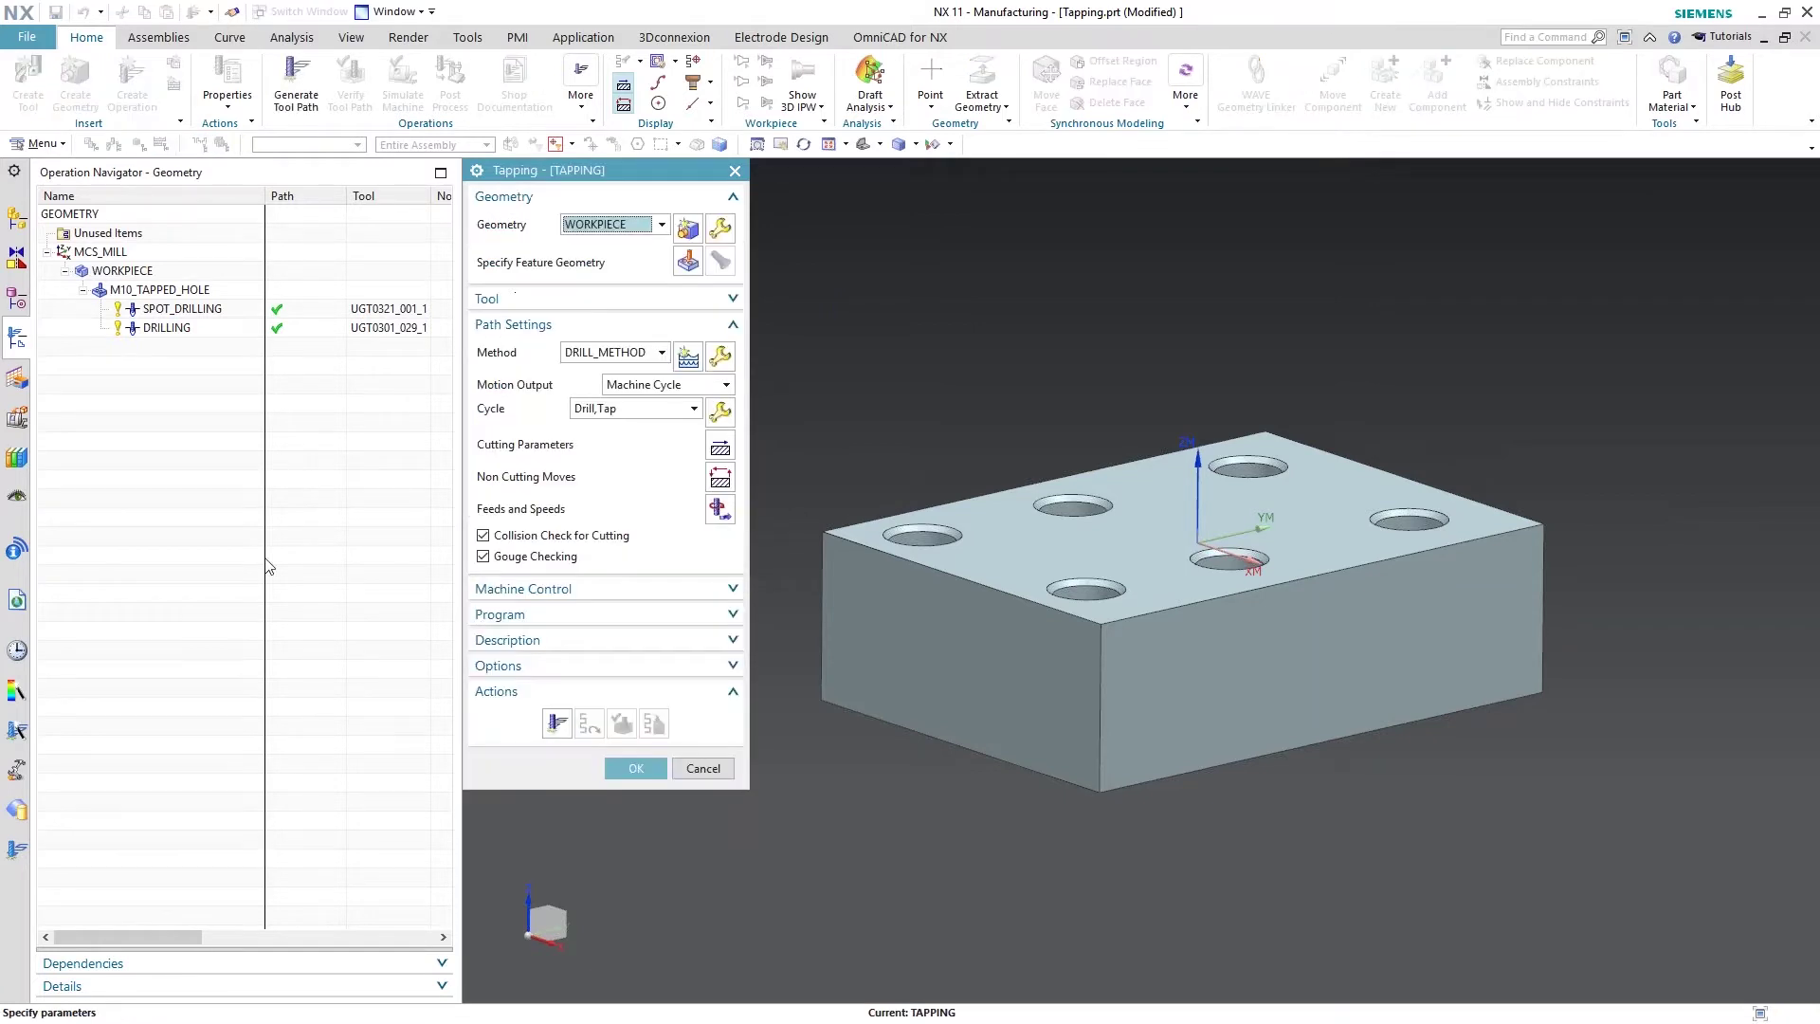
left_click(636, 768)
left_click_drag(171, 348, 166, 292)
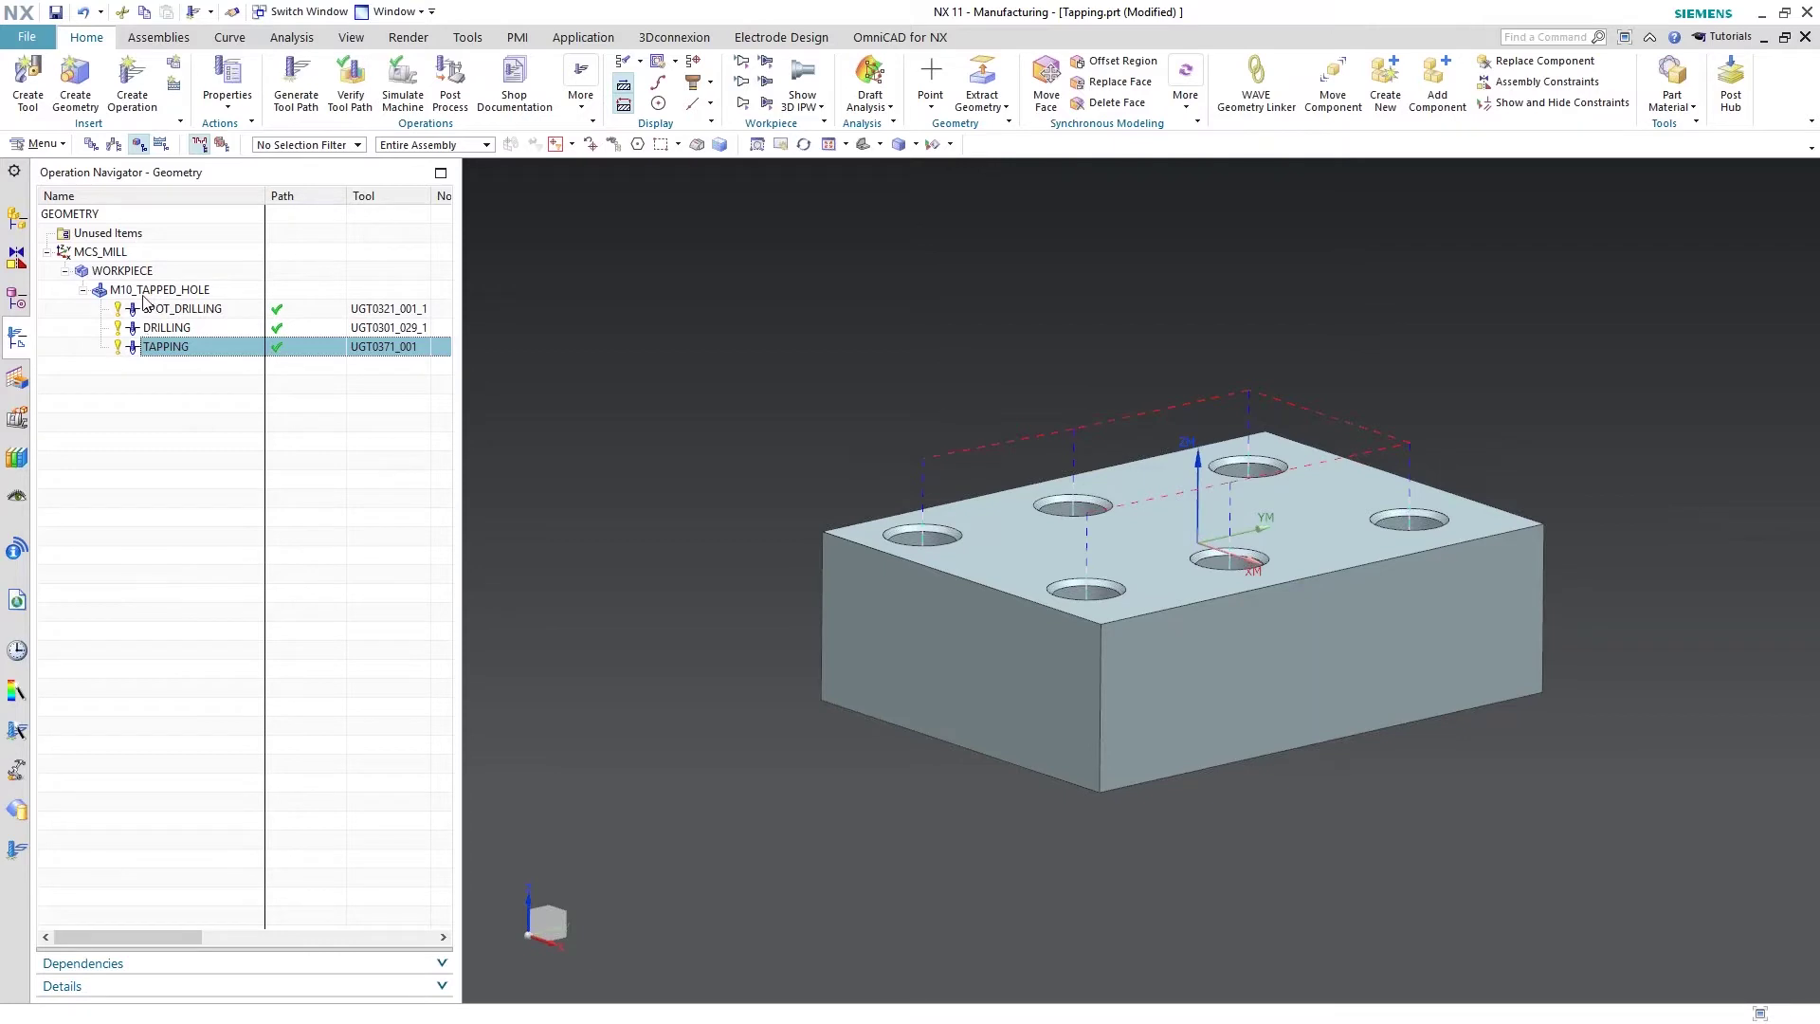
- Start Save As and browse to C:\Program Files
left_click(175, 444)
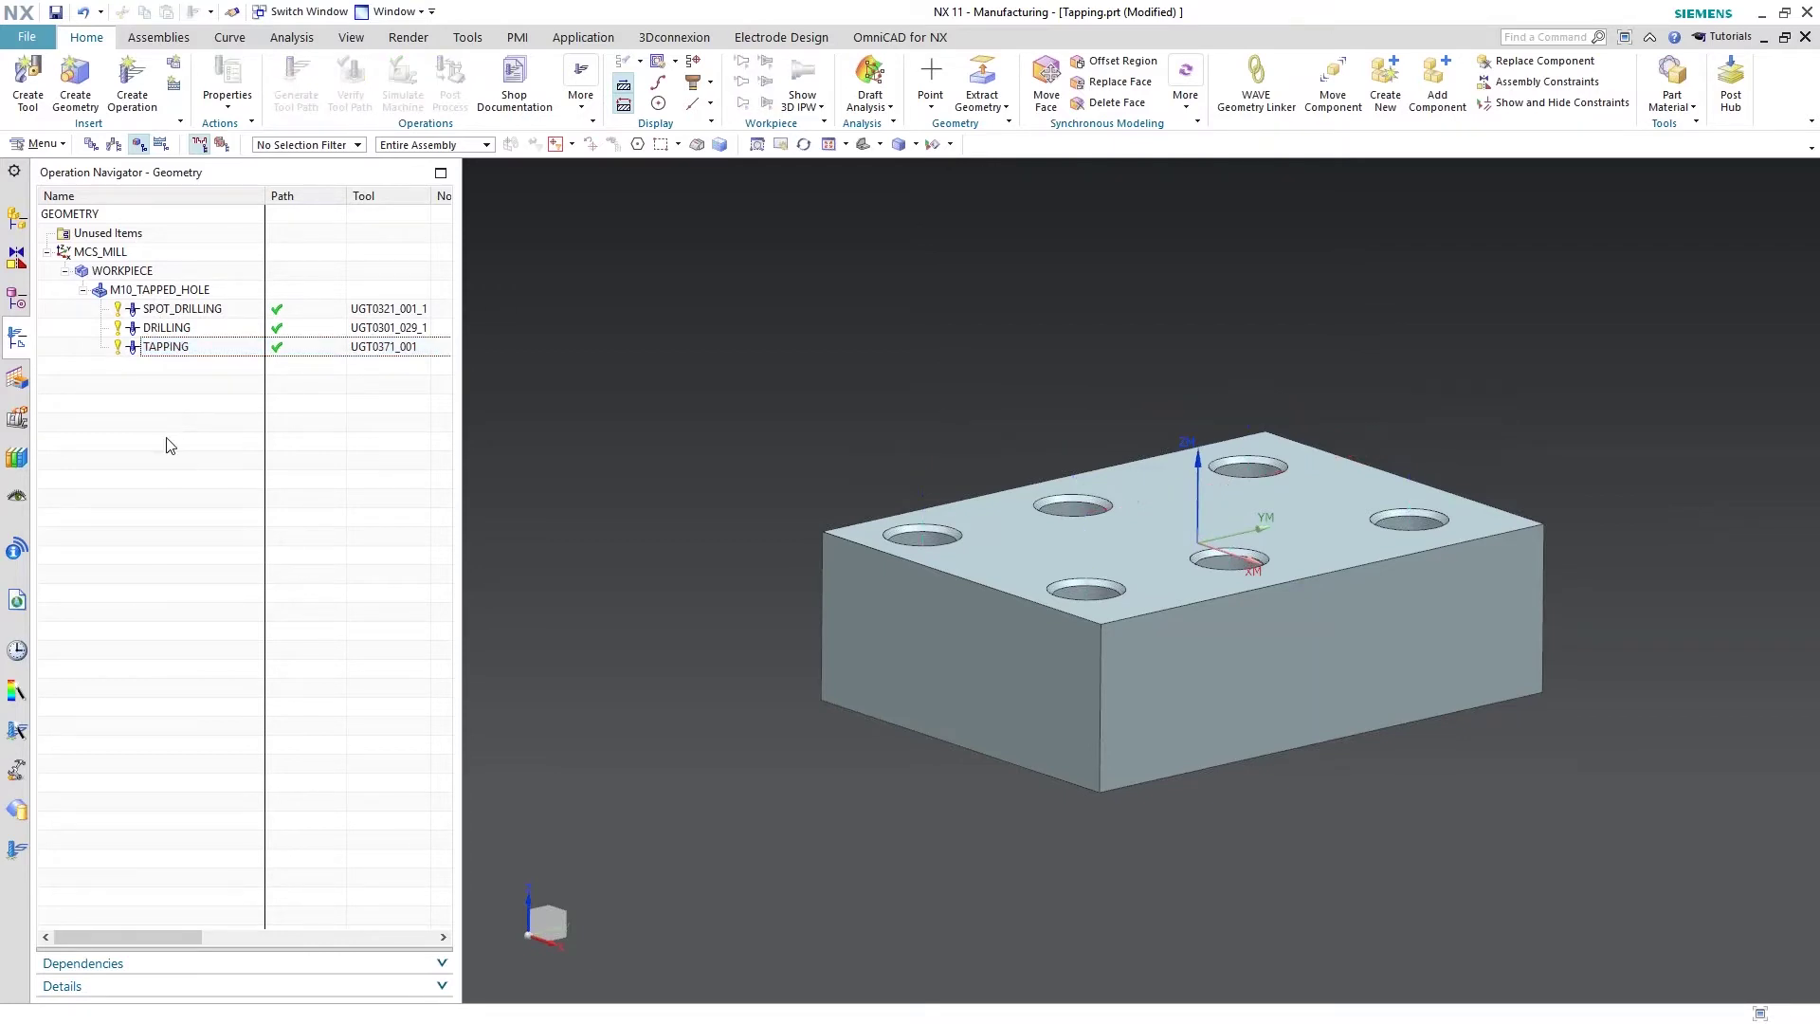
left_click(26, 38)
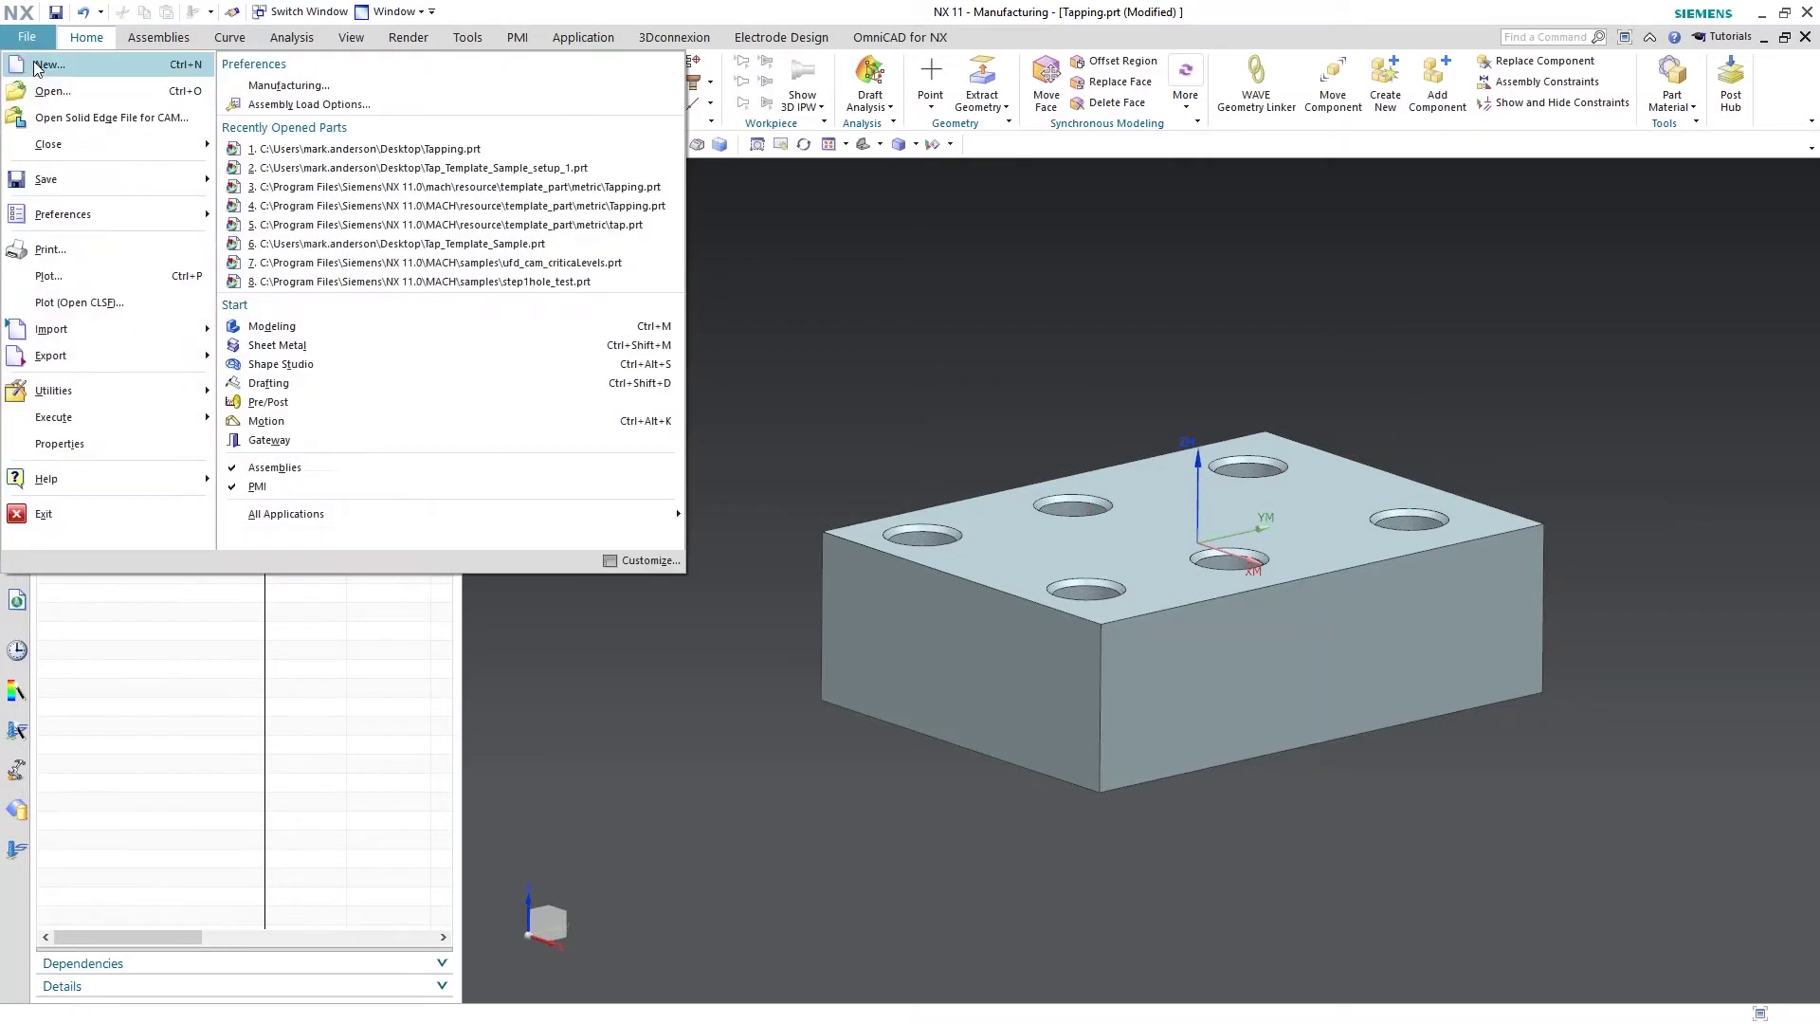
mouse_move(72, 179)
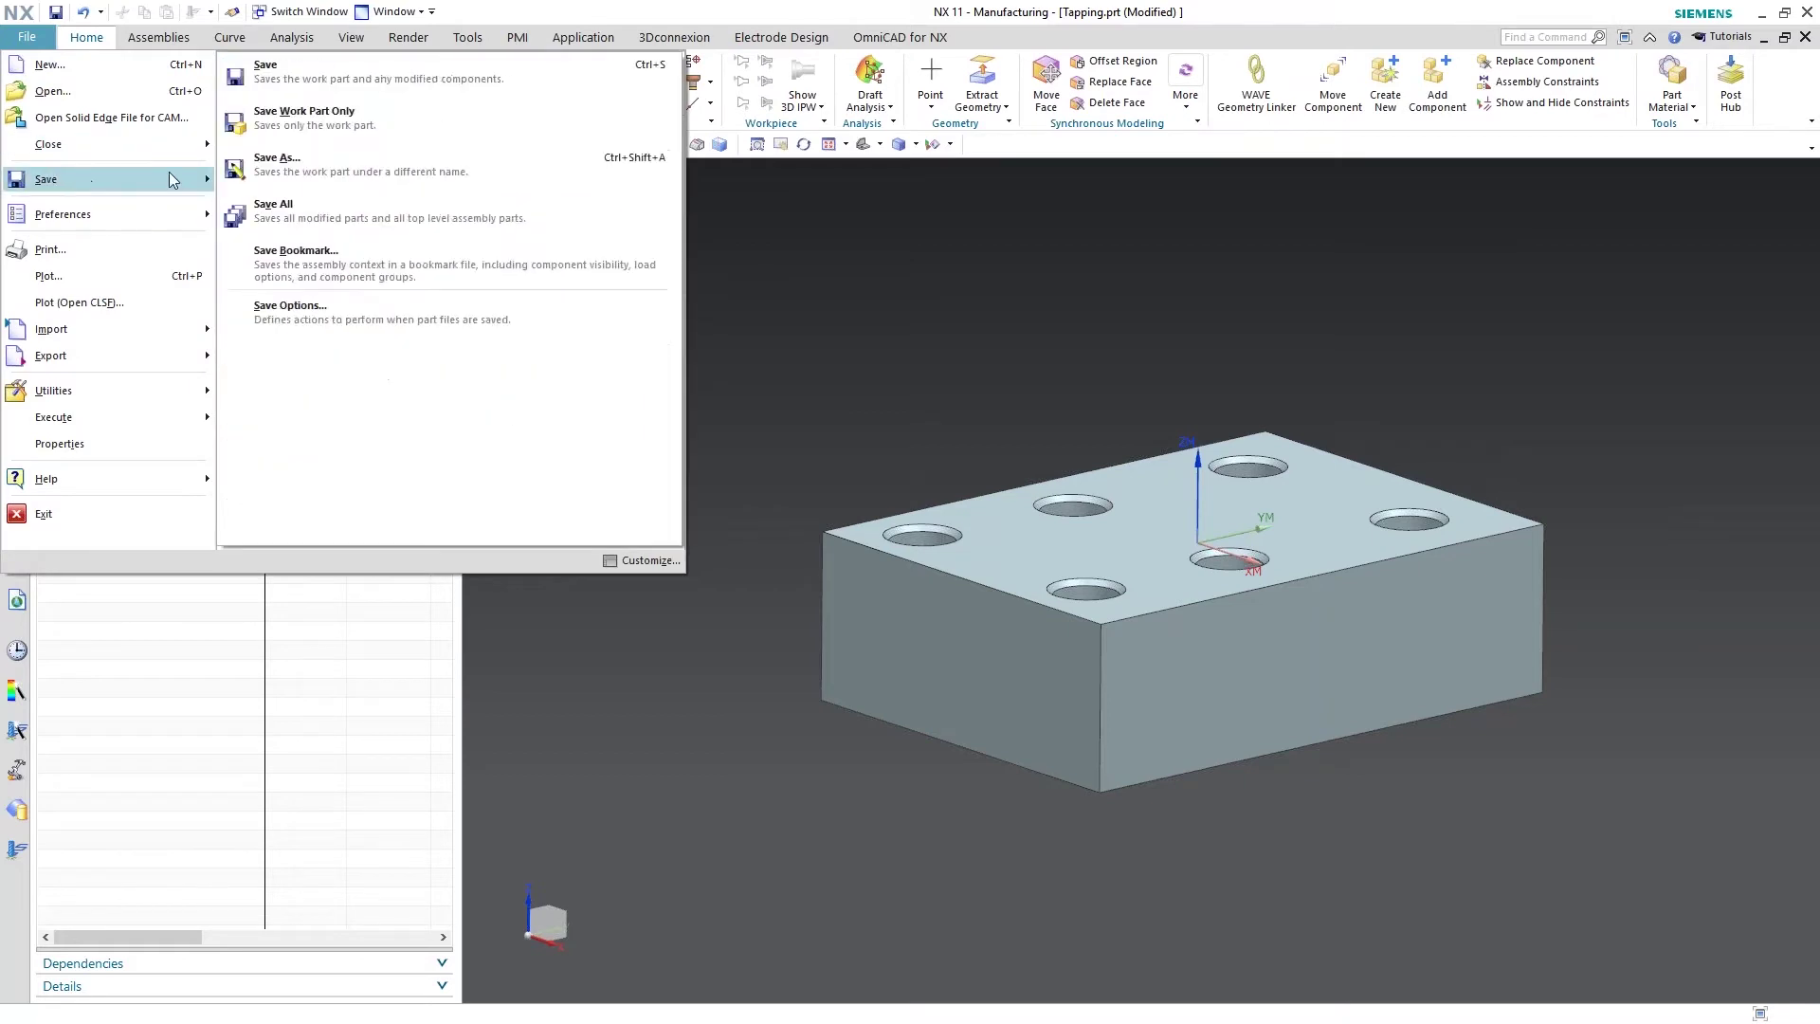
left_click(307, 167)
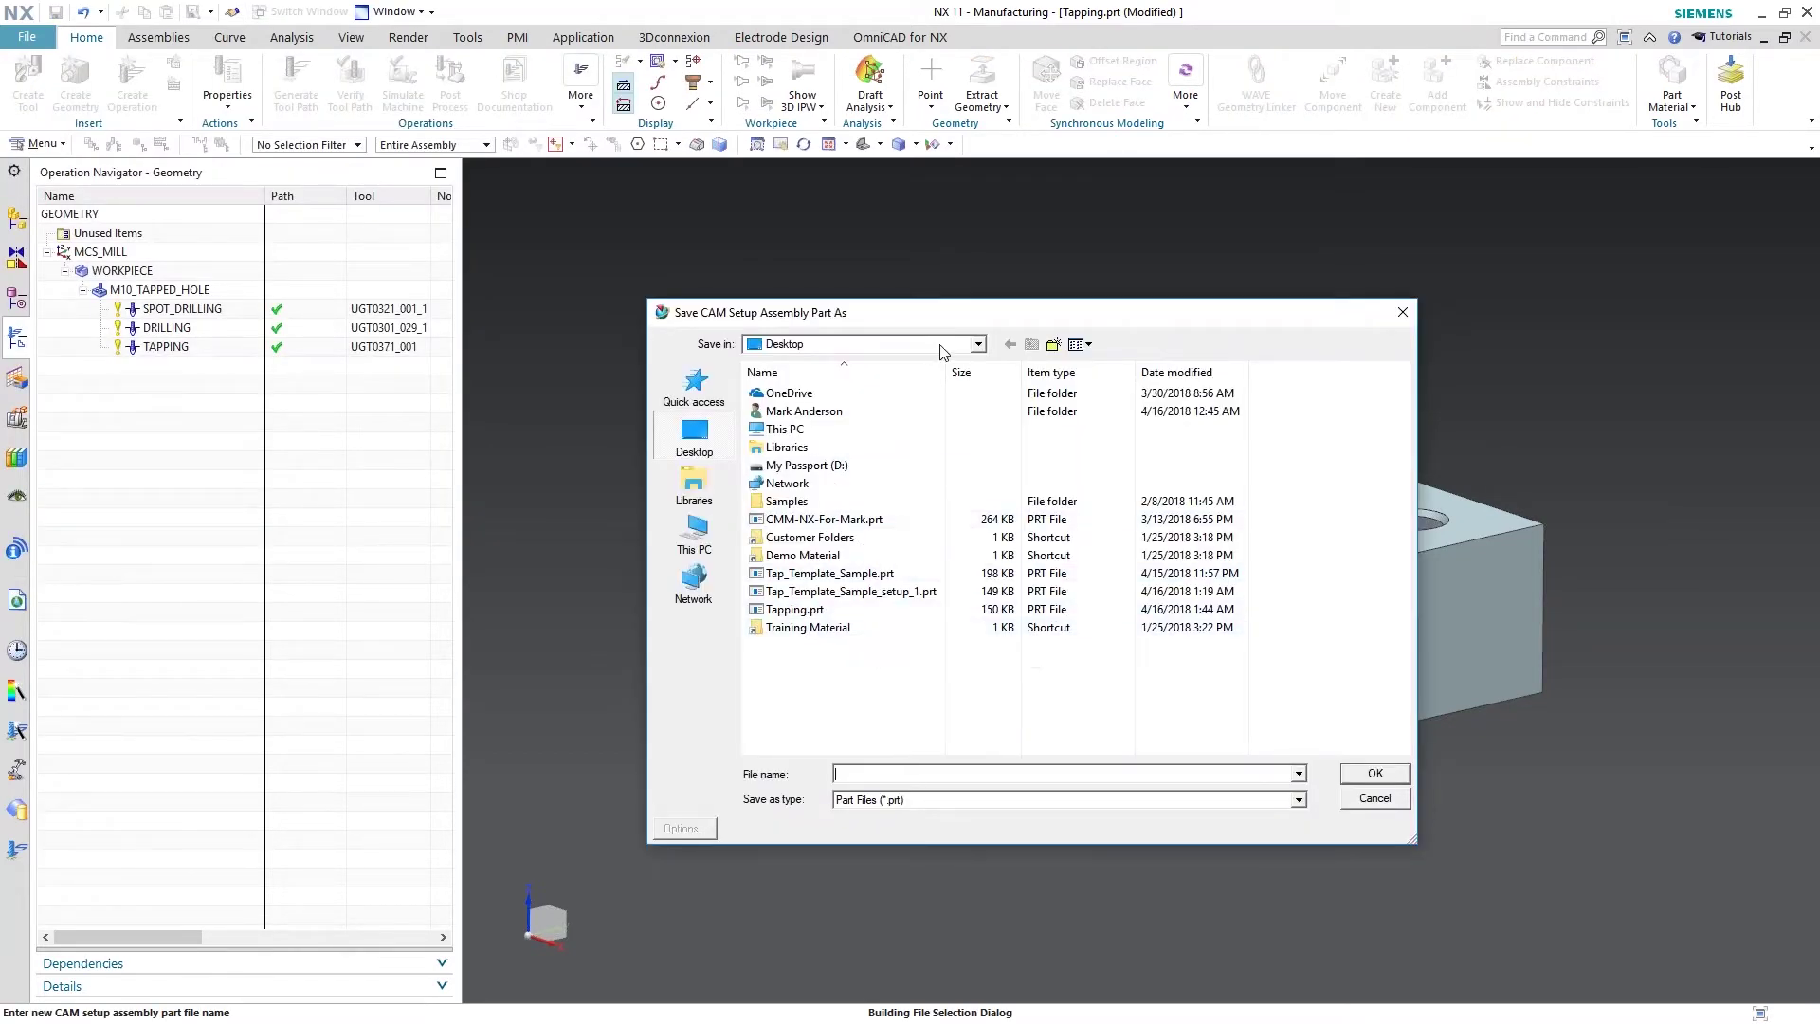
left_click(977, 344)
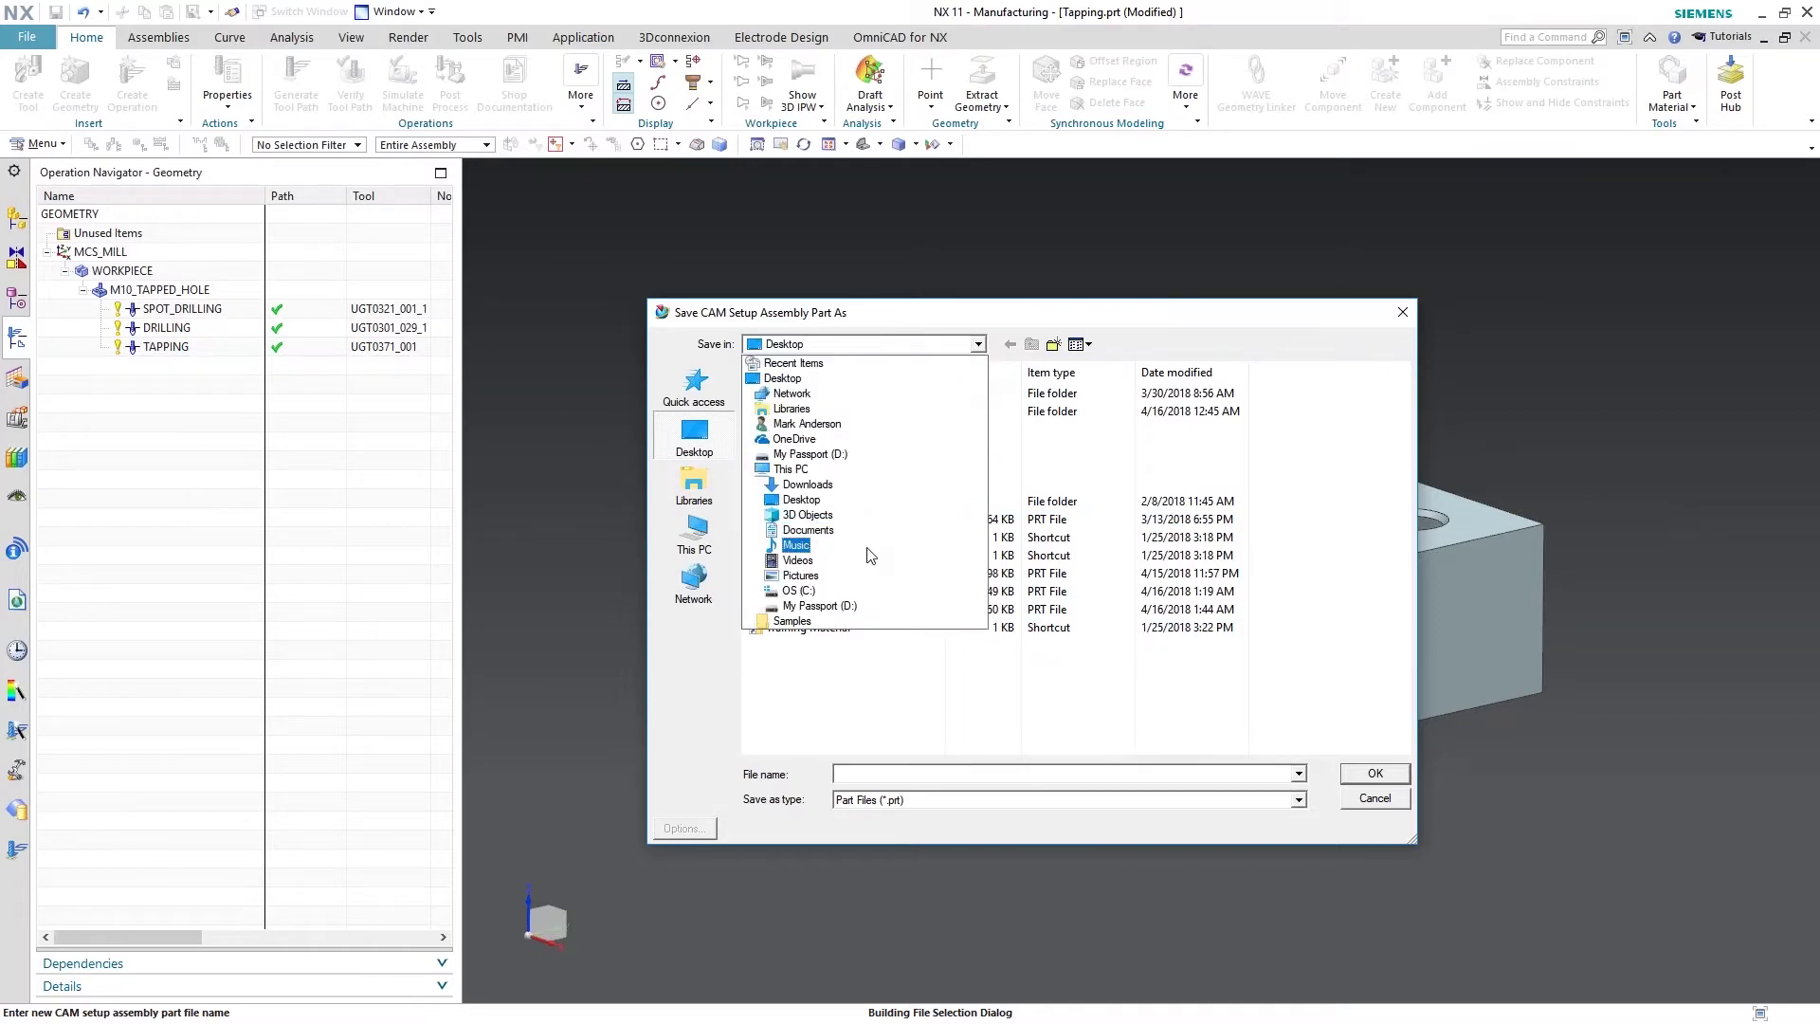
left_click(798, 591)
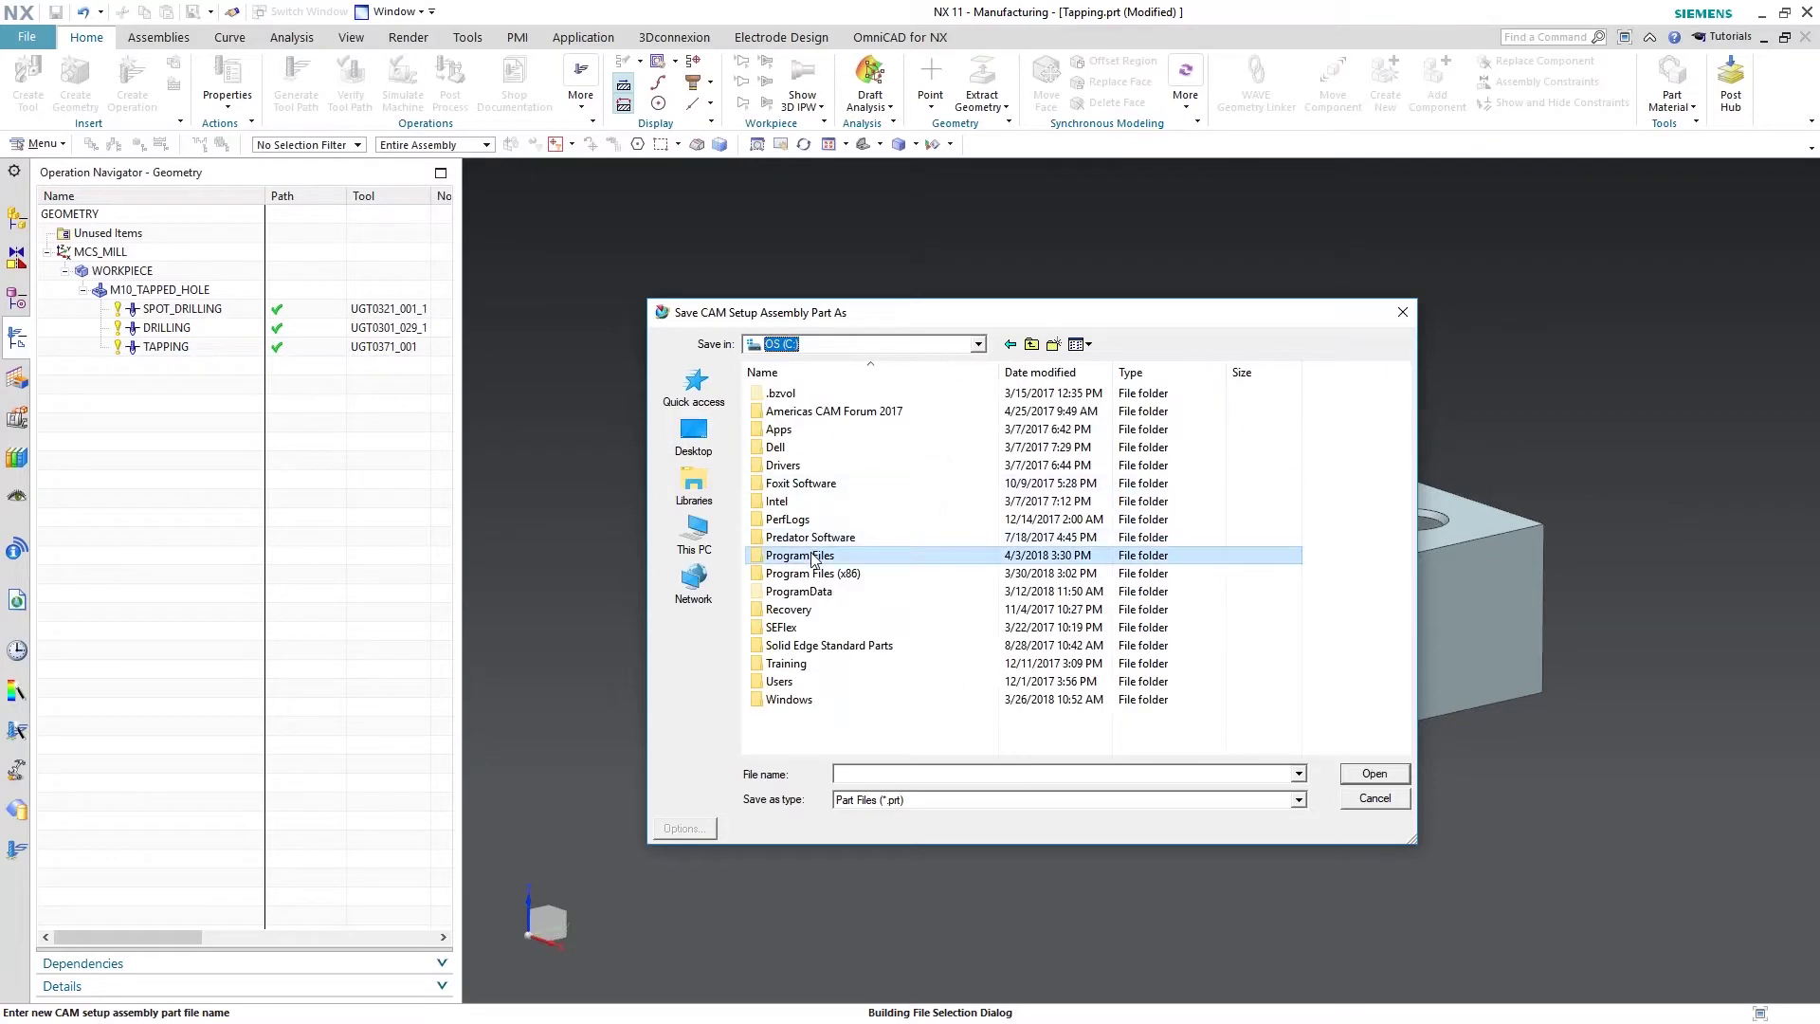
double_click(806, 557)
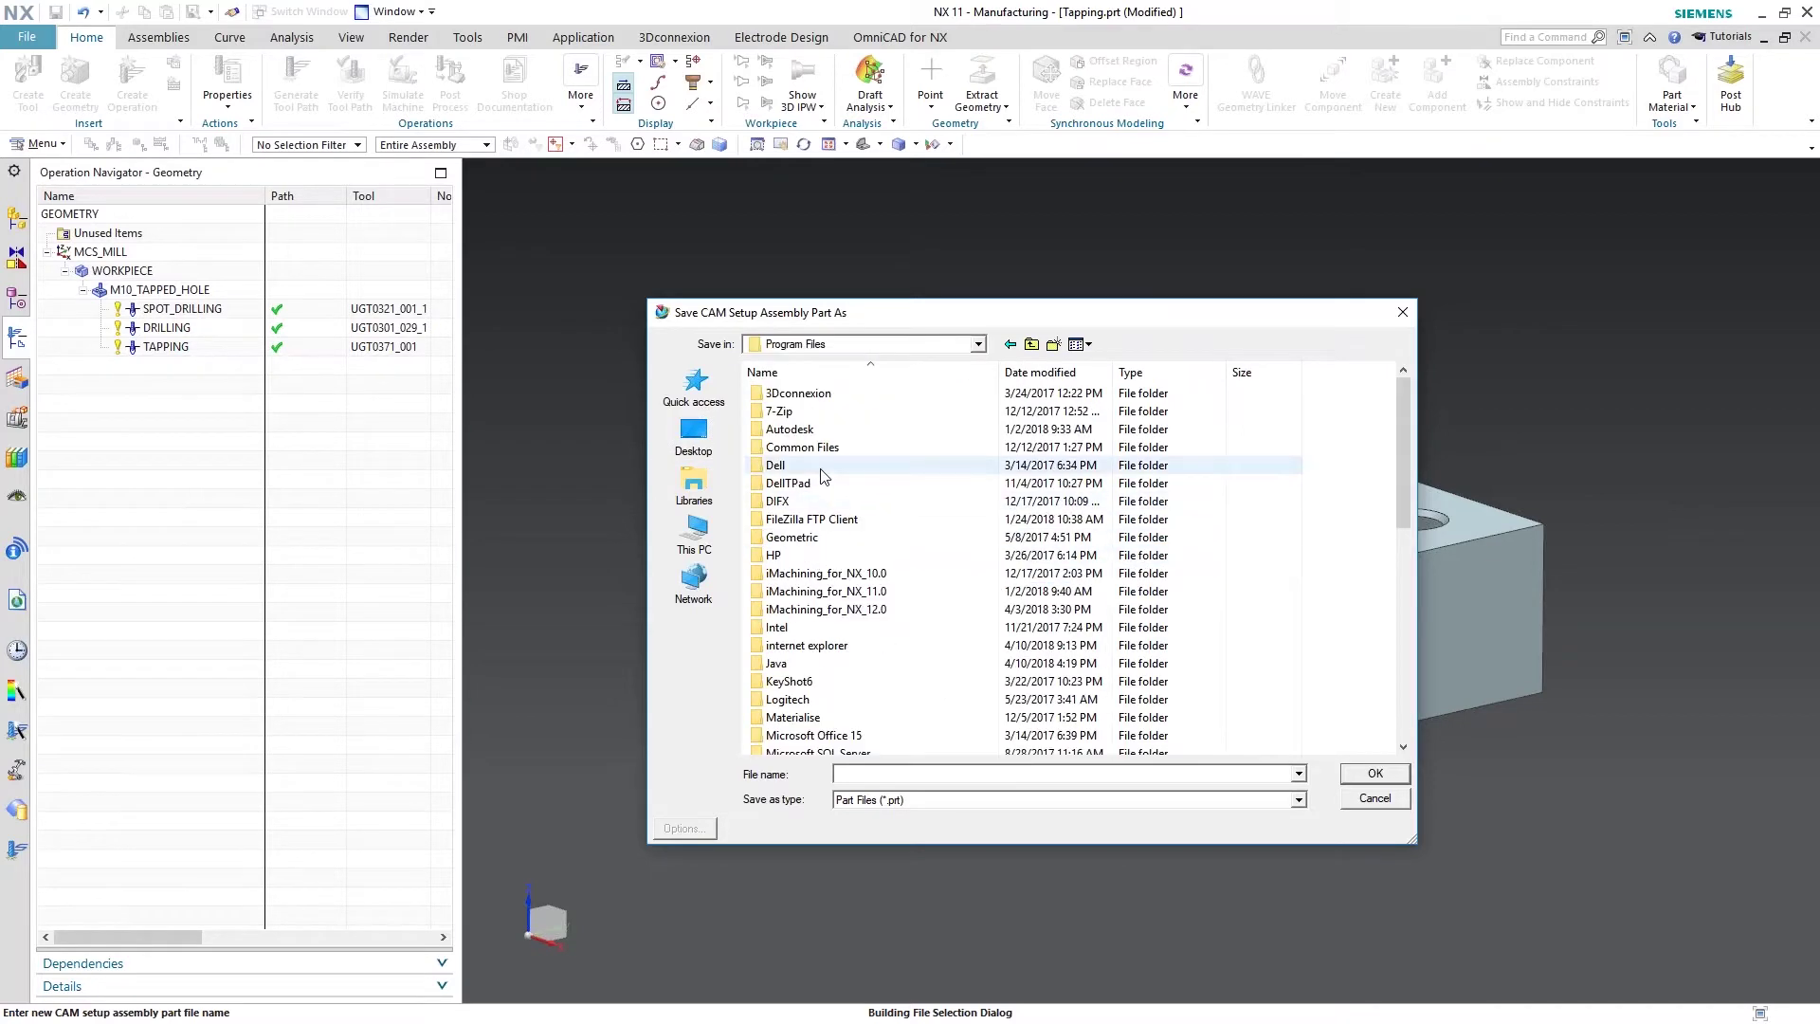
scroll(811, 664, "down", 4)
- Save the part as Tapping in Siemens\NX 11.0\MACH\resource\template_part\metric
left_click(817, 668)
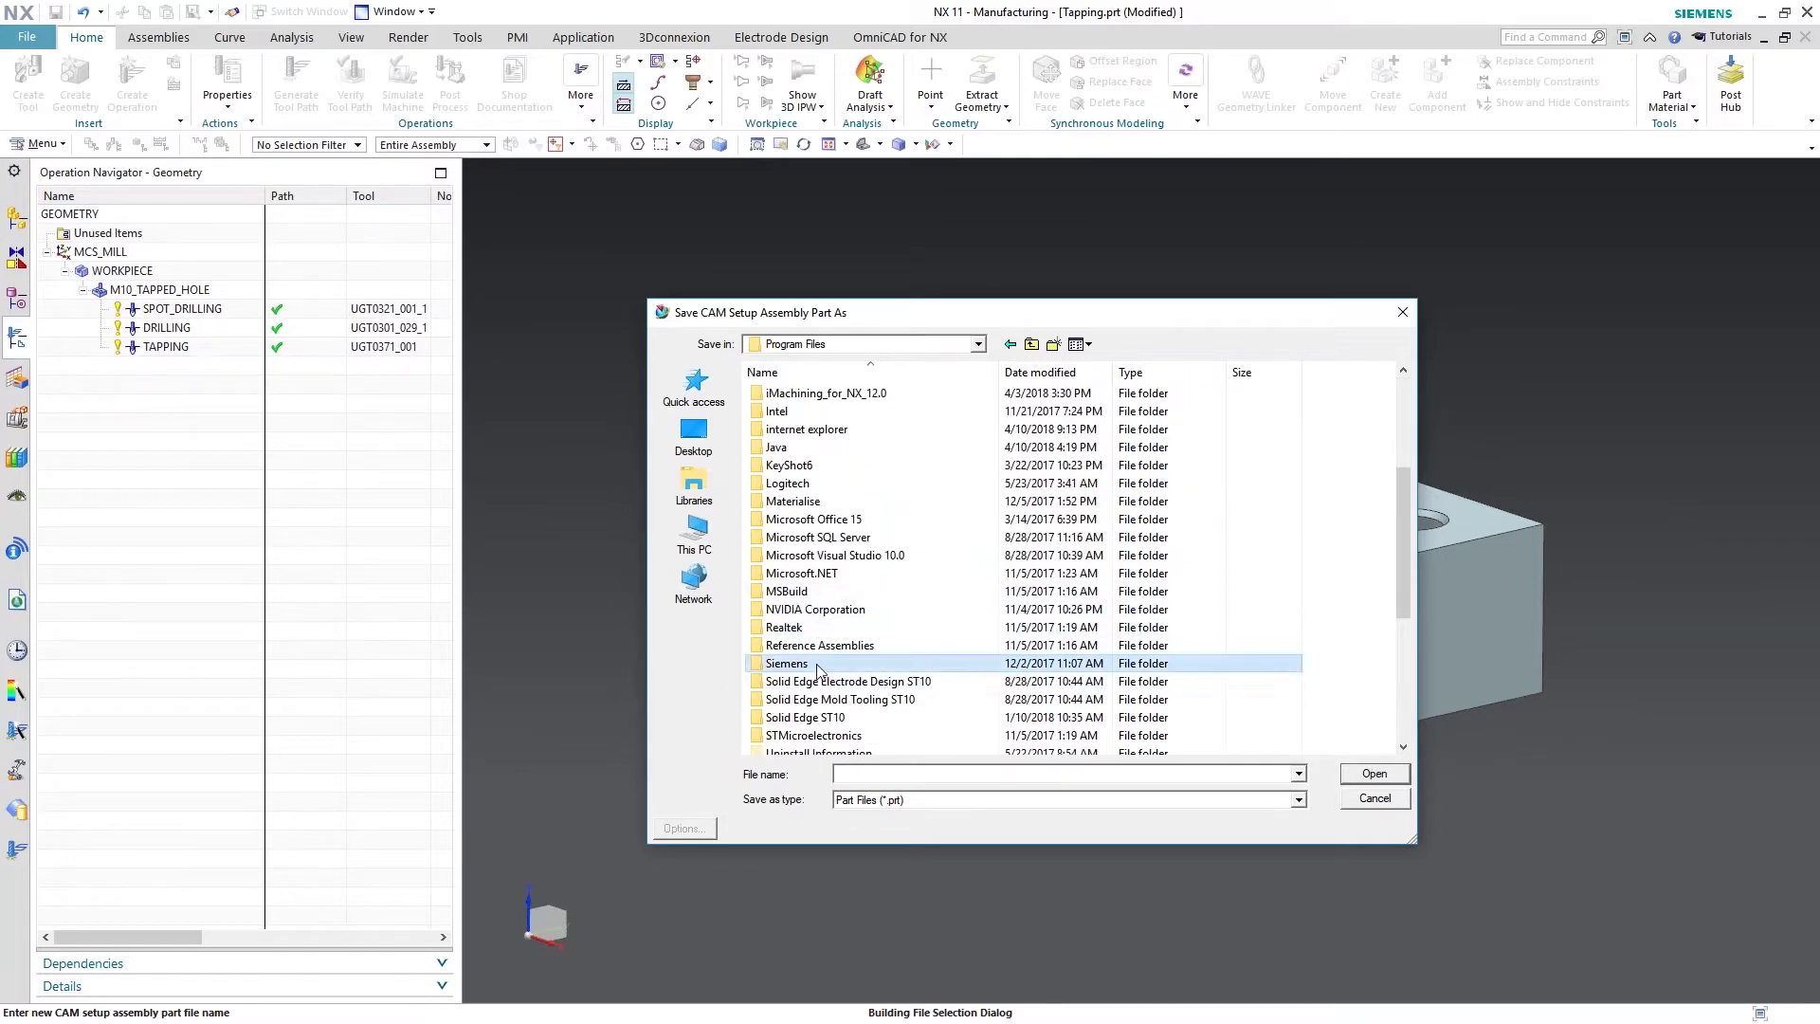
double_click(817, 664)
double_click(799, 414)
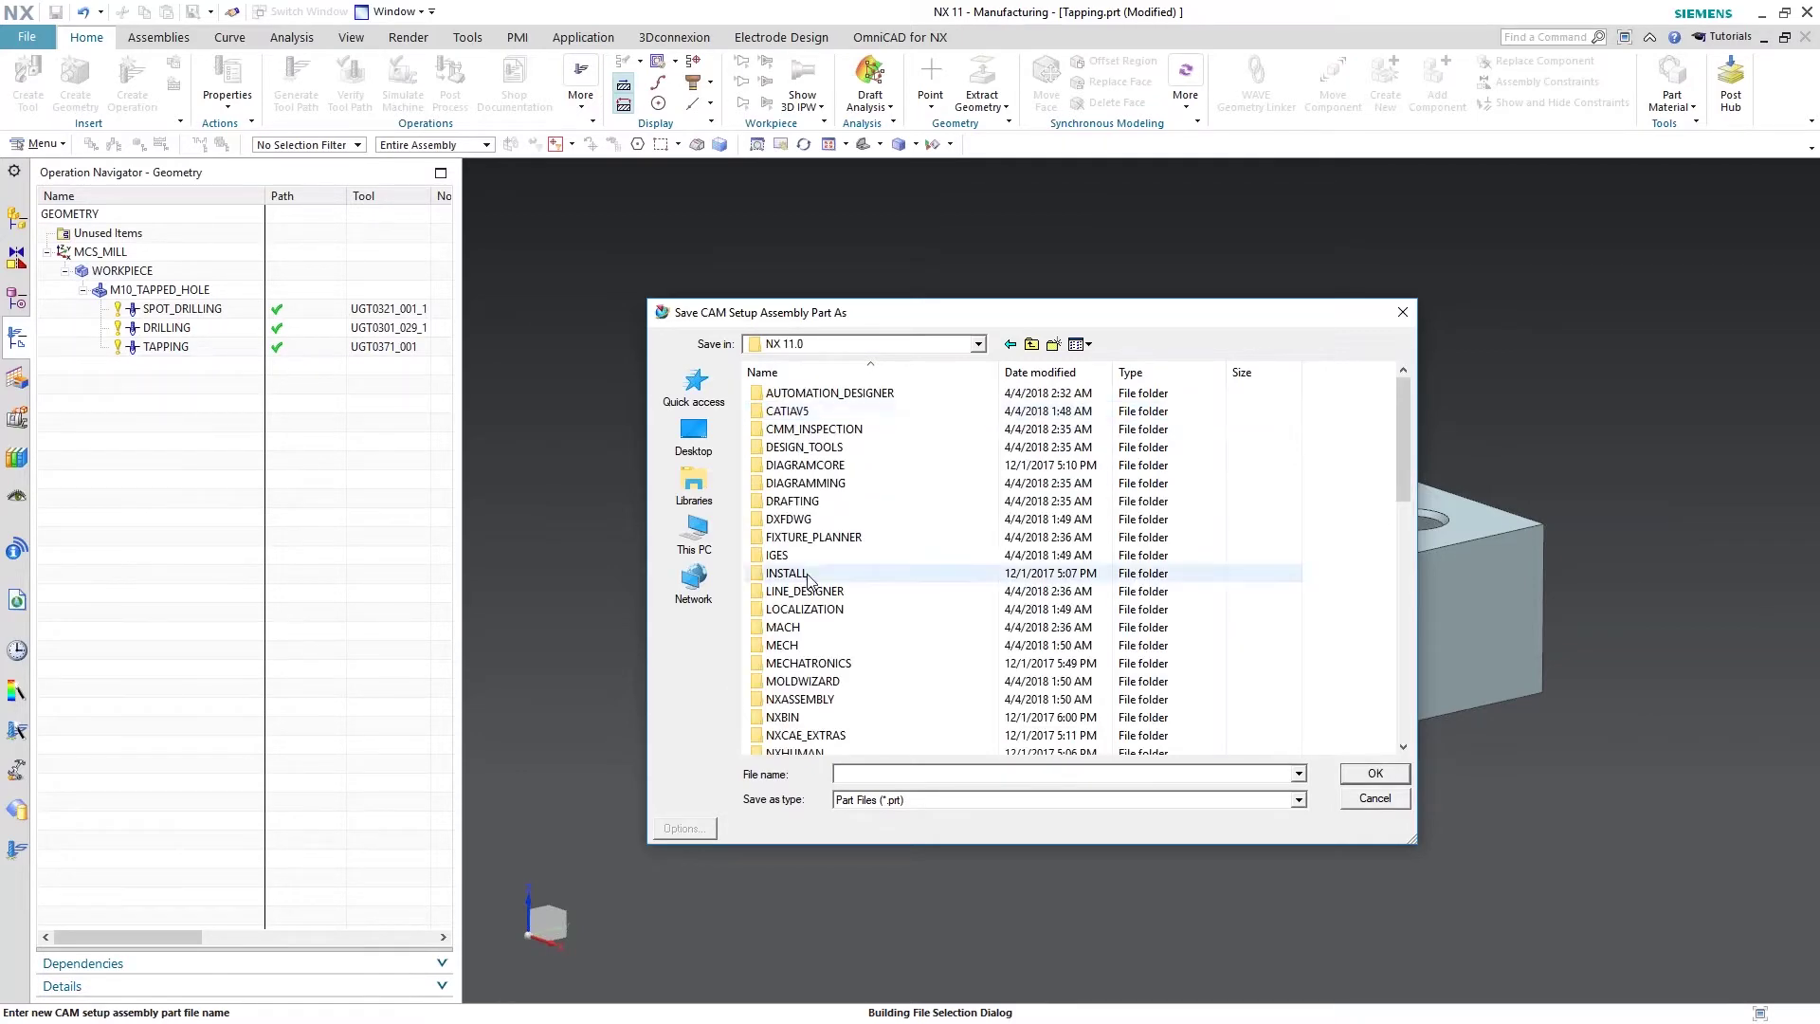
double_click(794, 627)
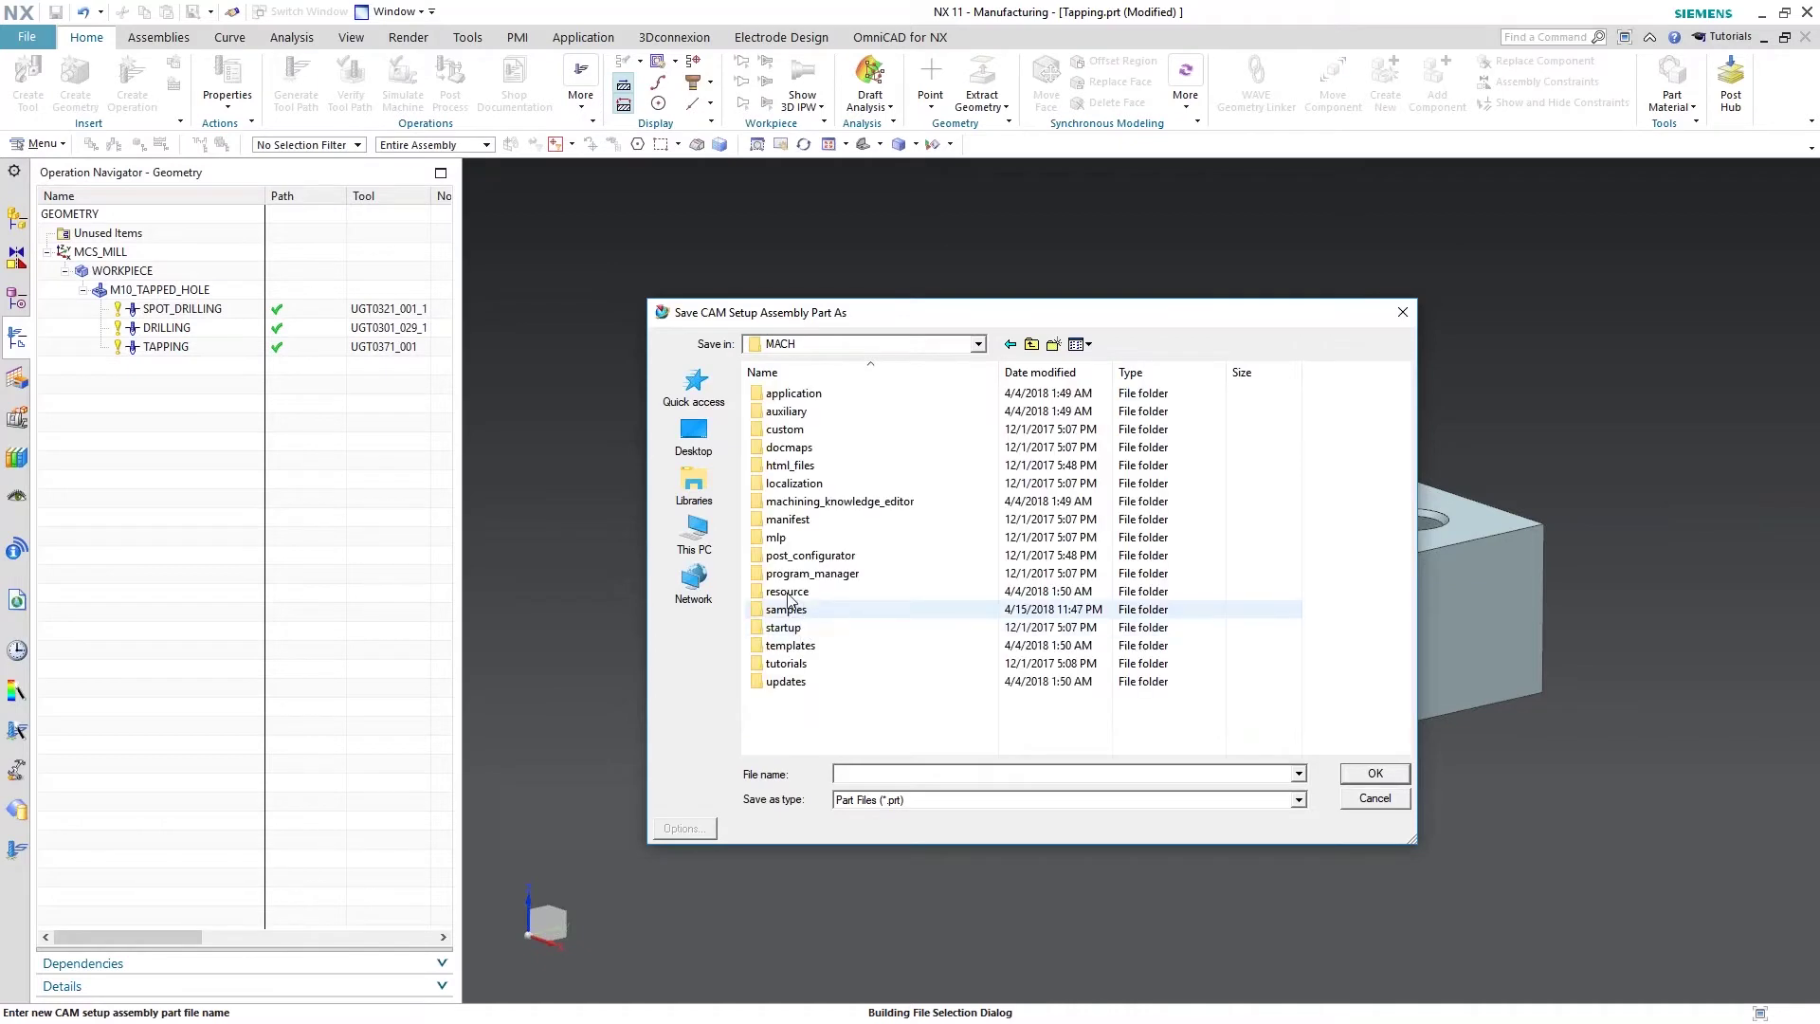
double_click(787, 592)
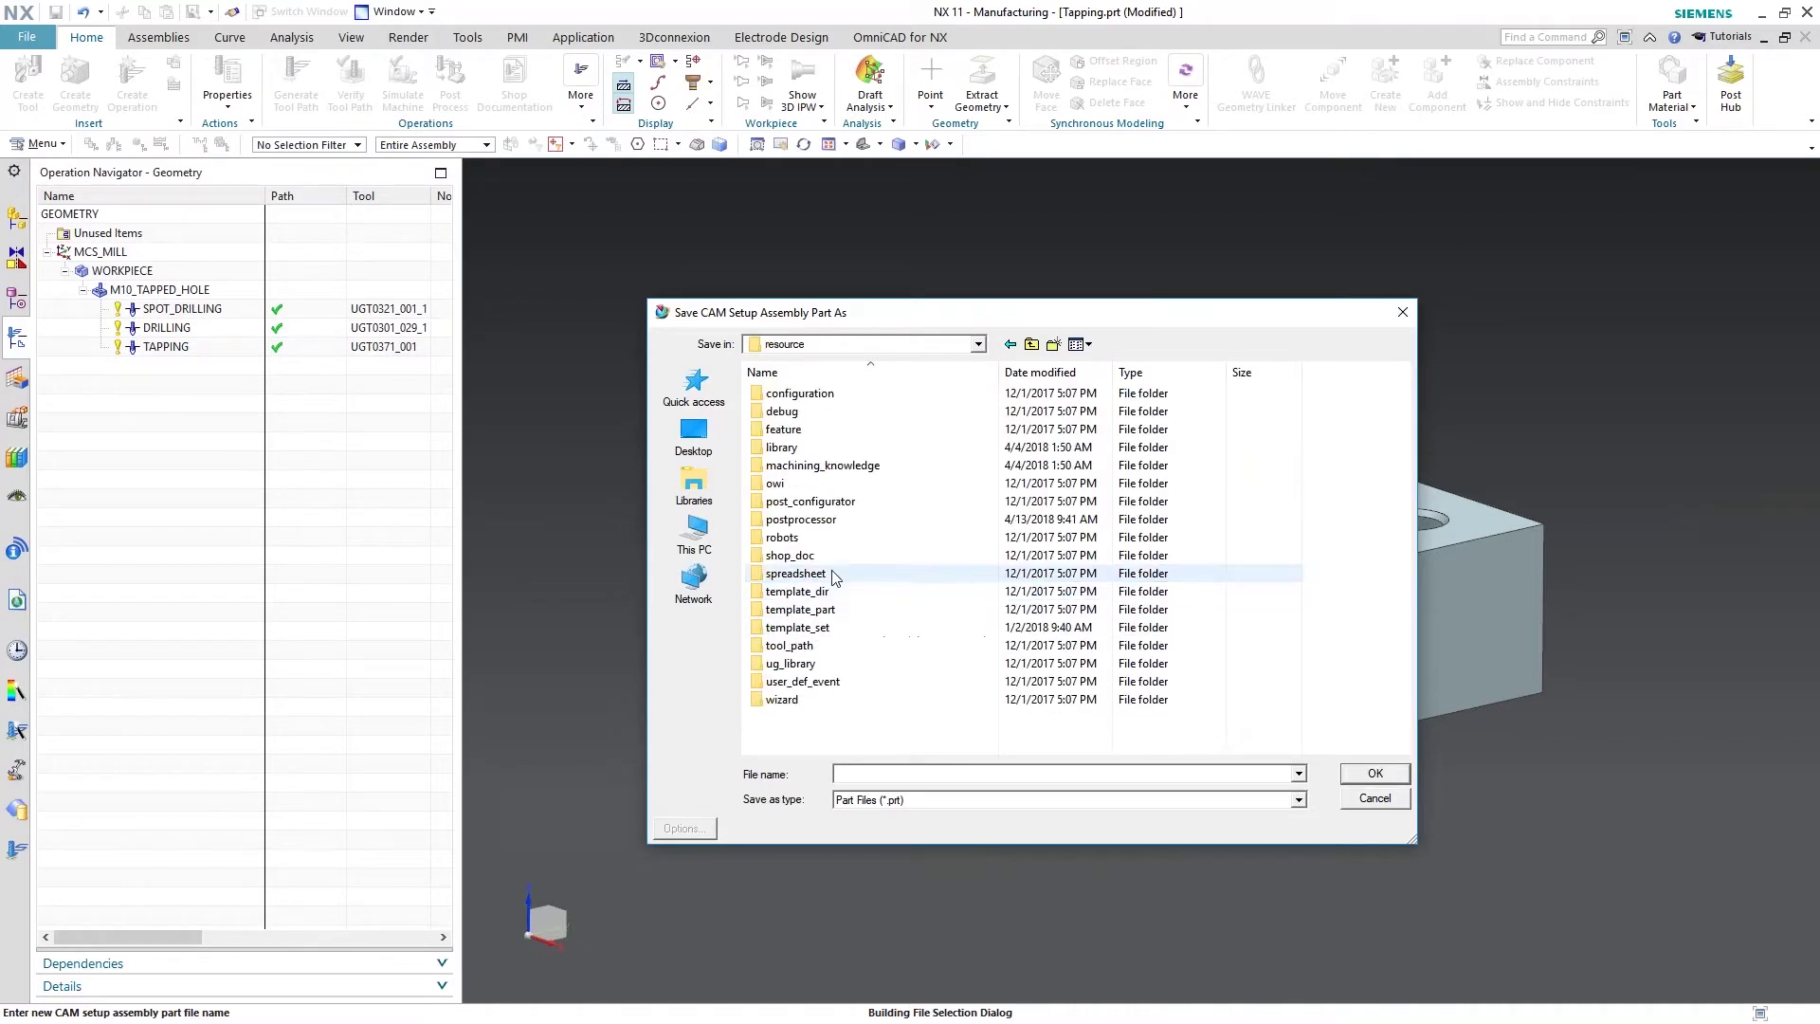
left_click(830, 614)
double_click(832, 612)
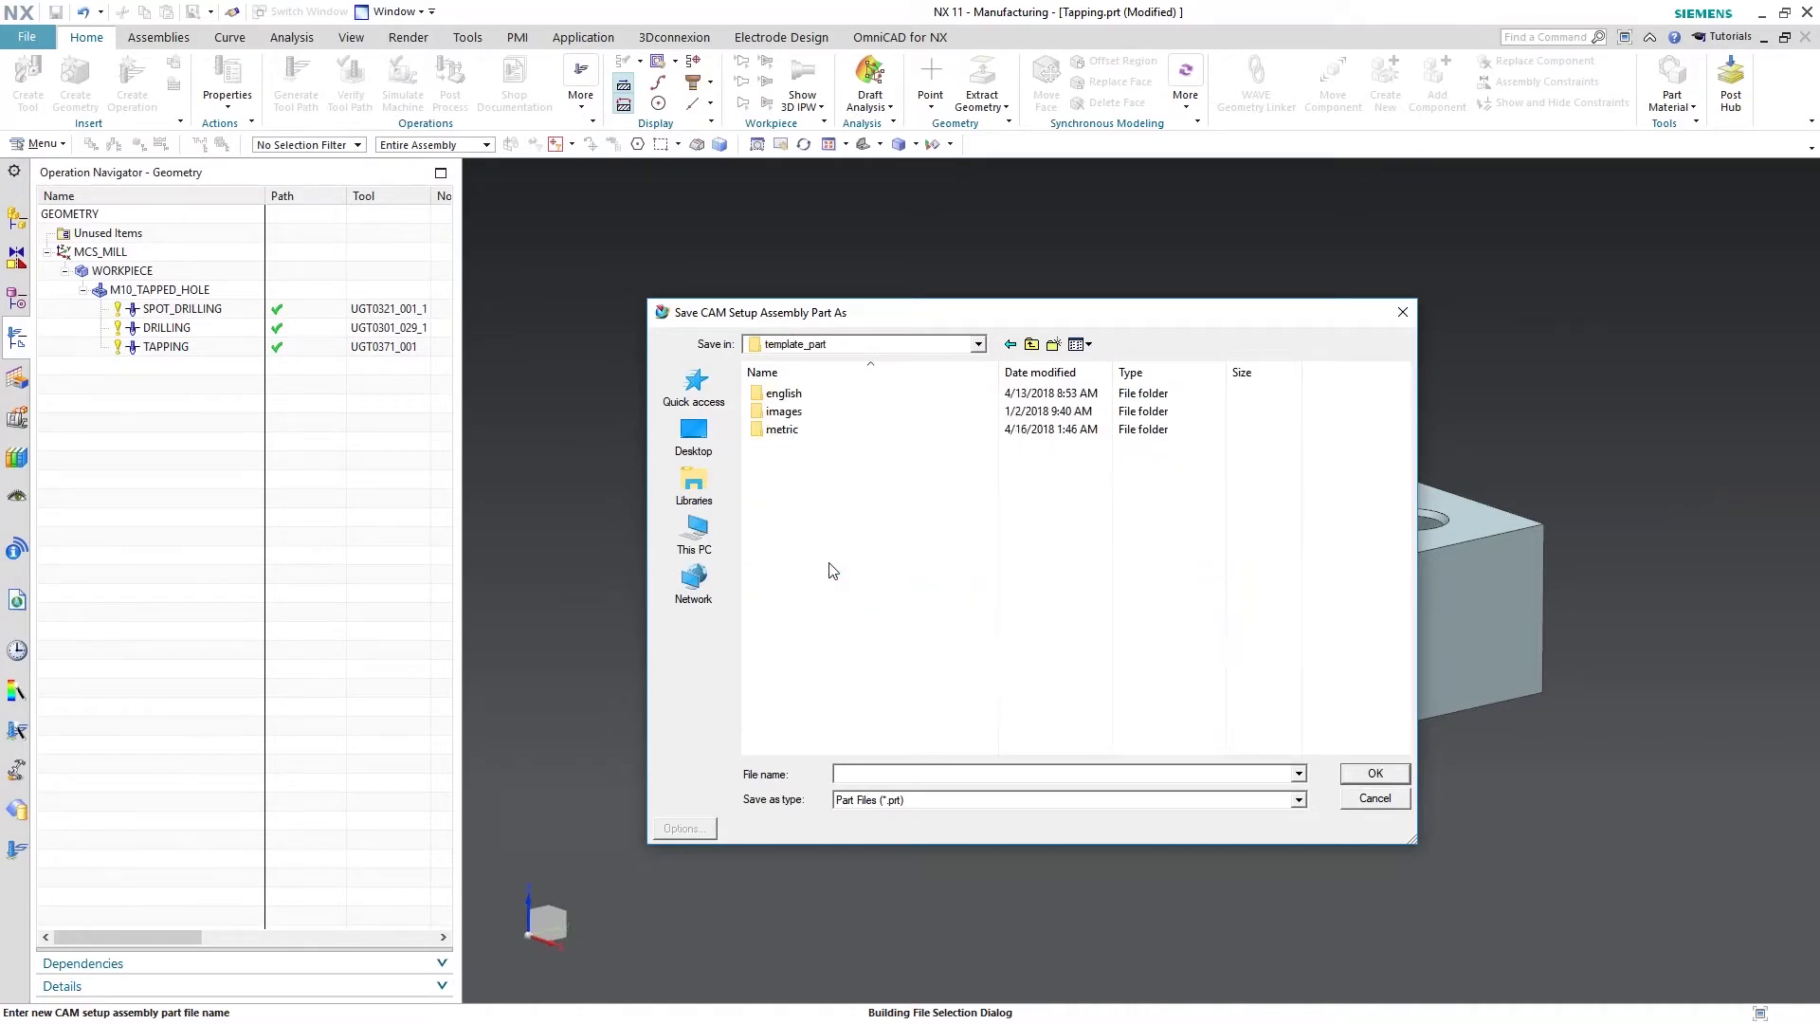
double_click(788, 431)
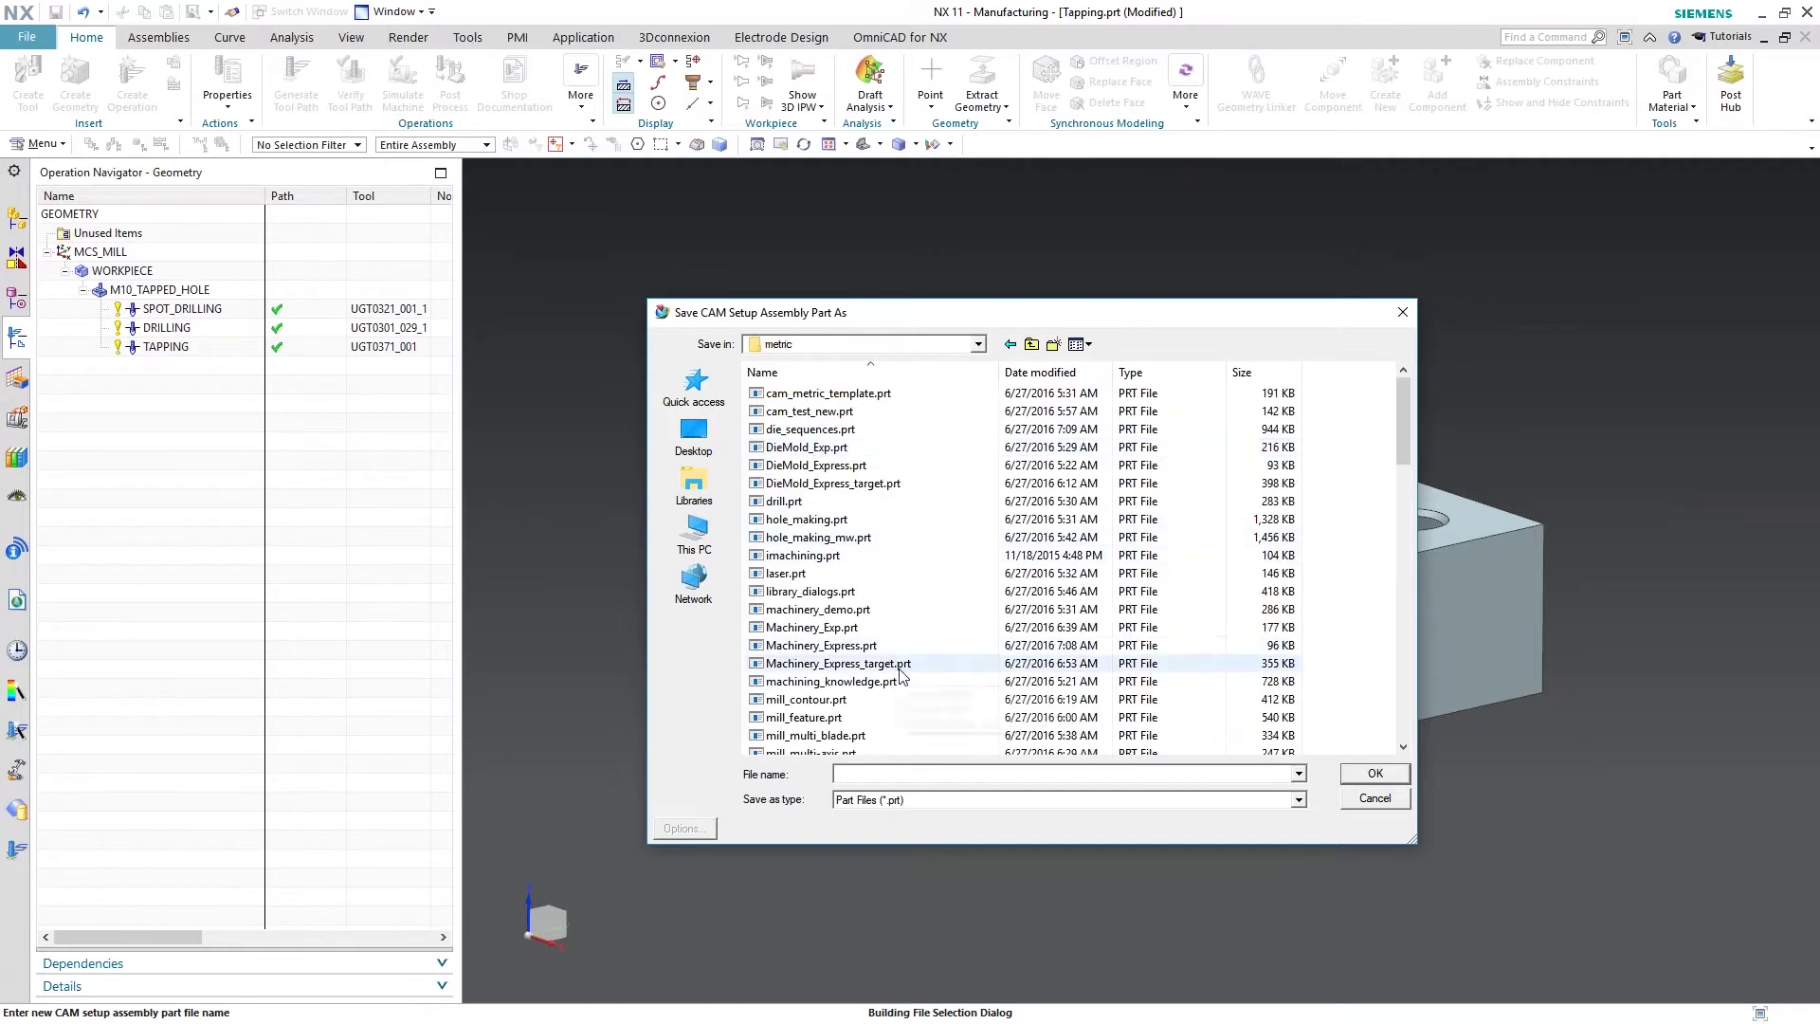
left_click(824, 774)
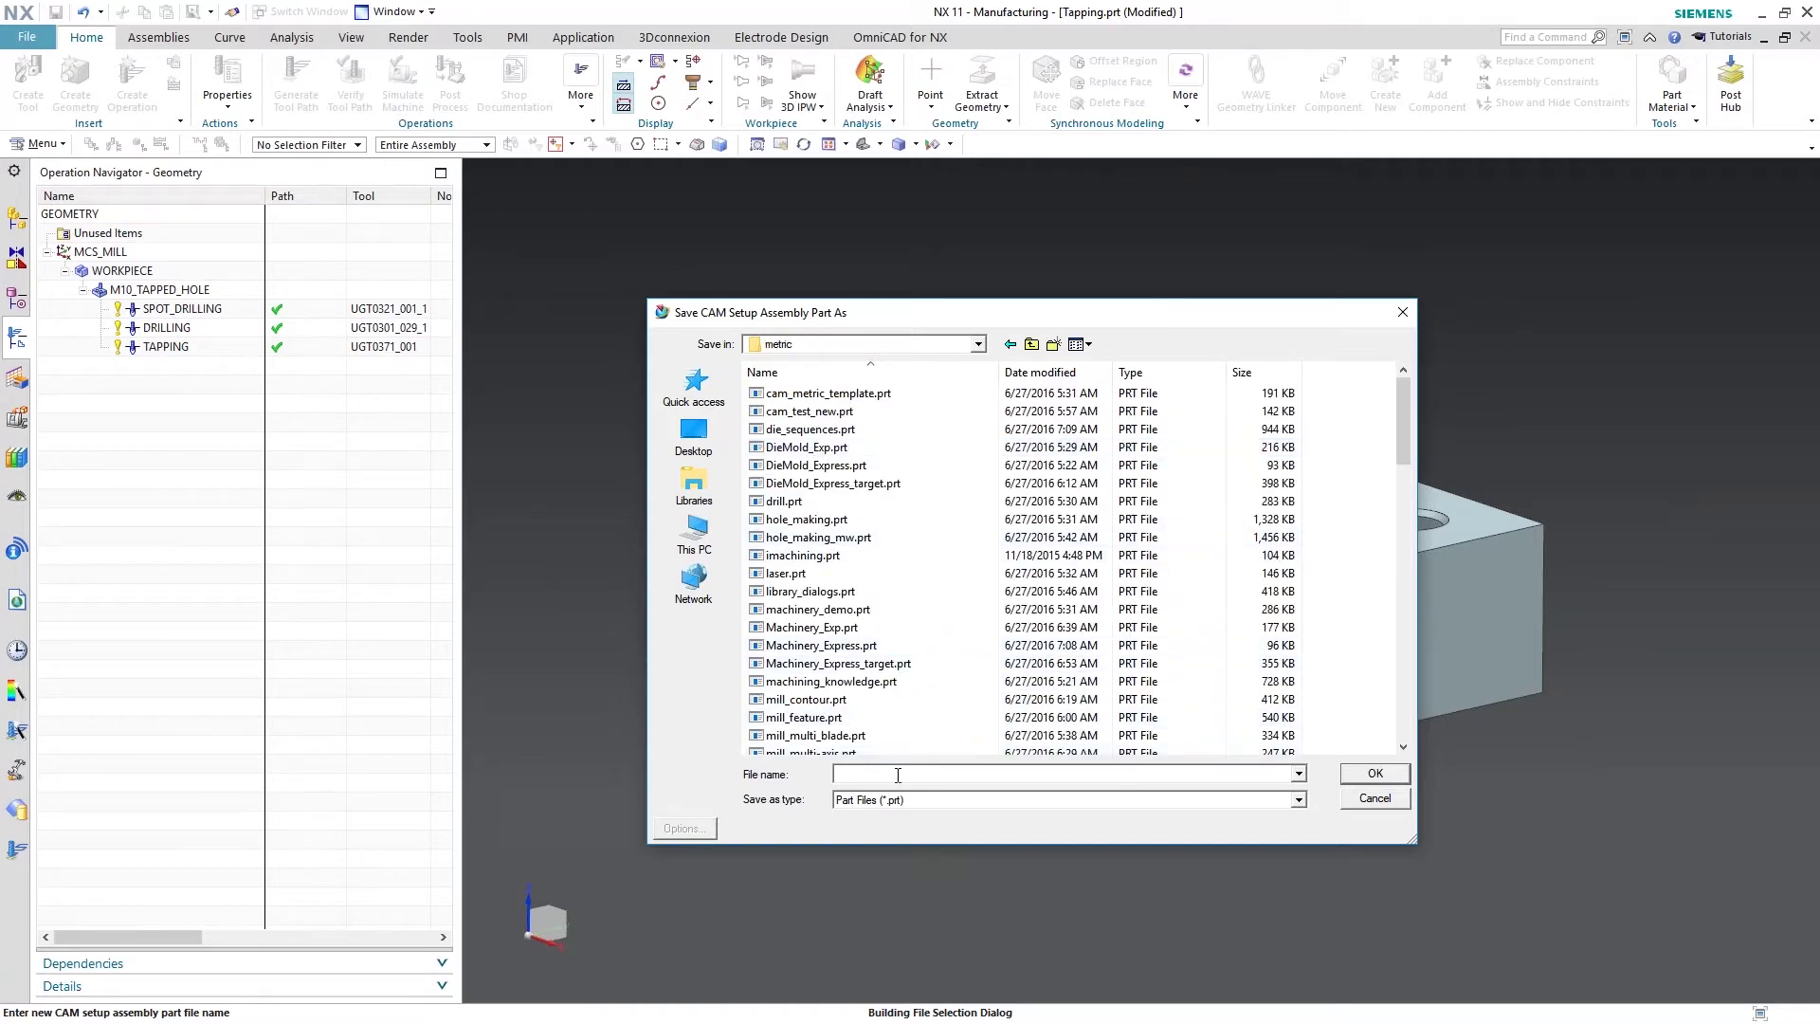
type("Tapping")
left_click(1375, 773)
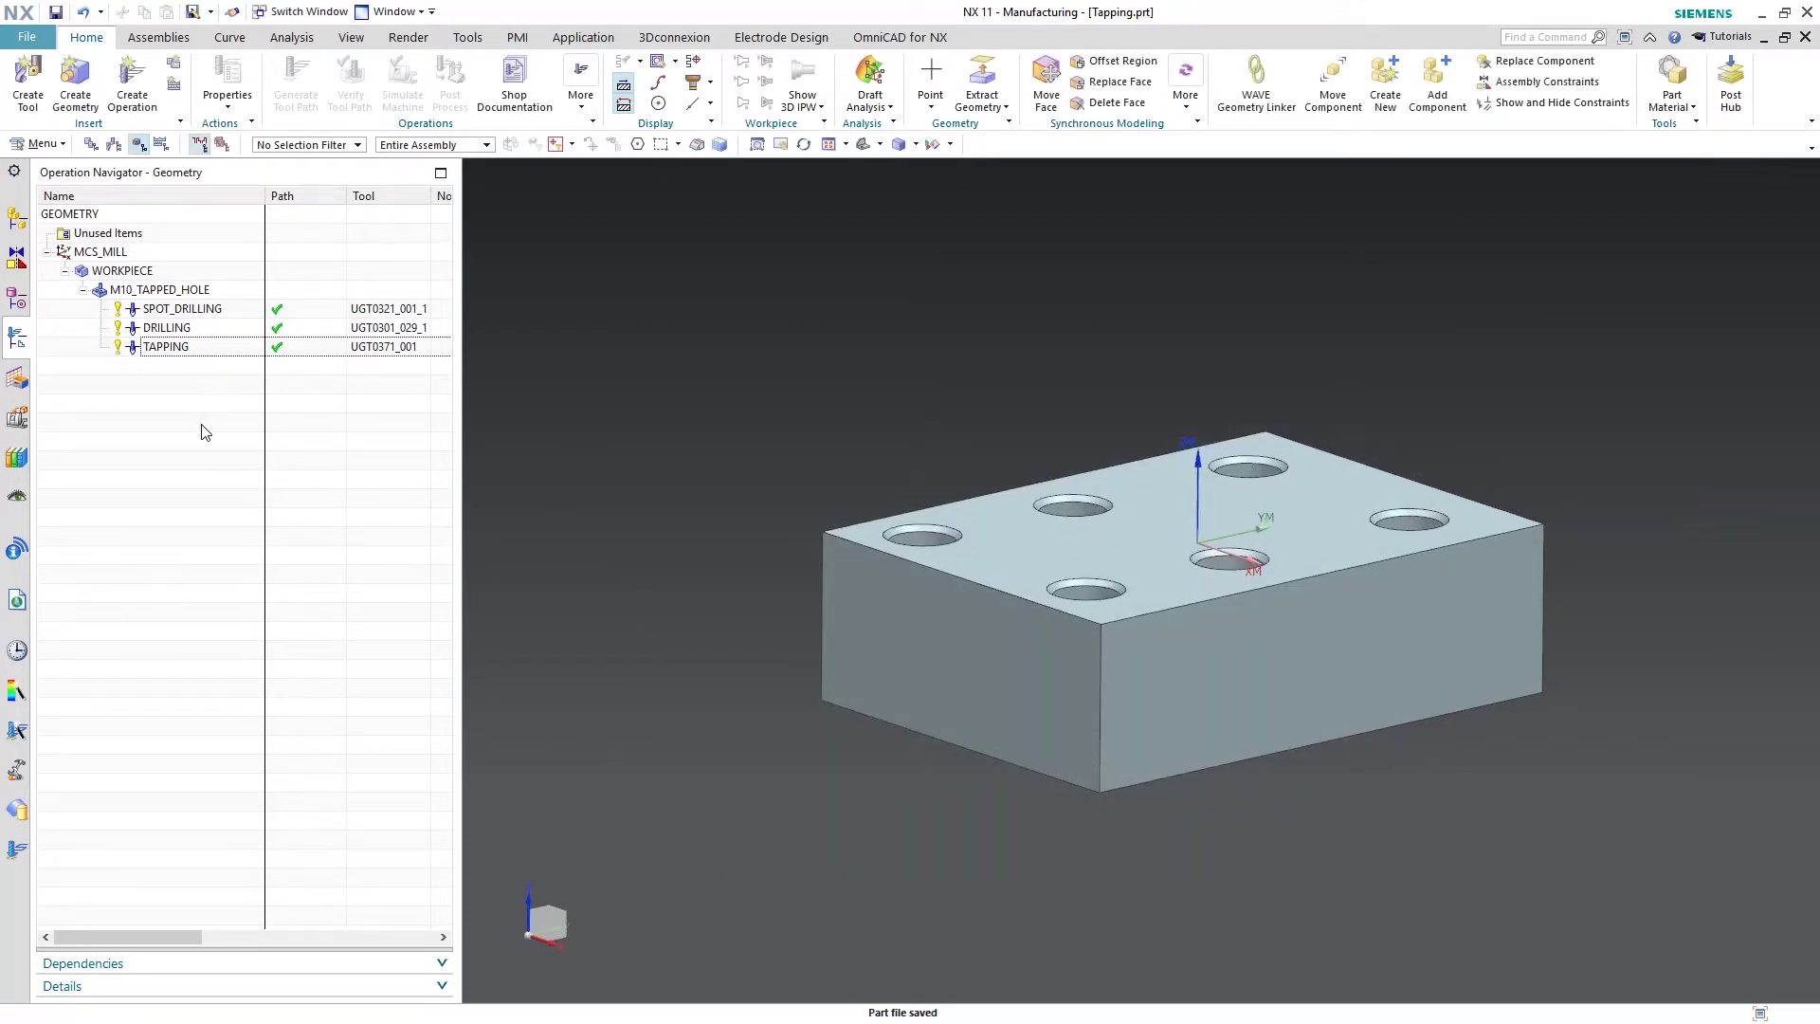
left_click(173, 310)
- Mark M10_TAPPED_HOLE as 'Object can be used as a template' in Template Settings
left_click(169, 349, "shift")
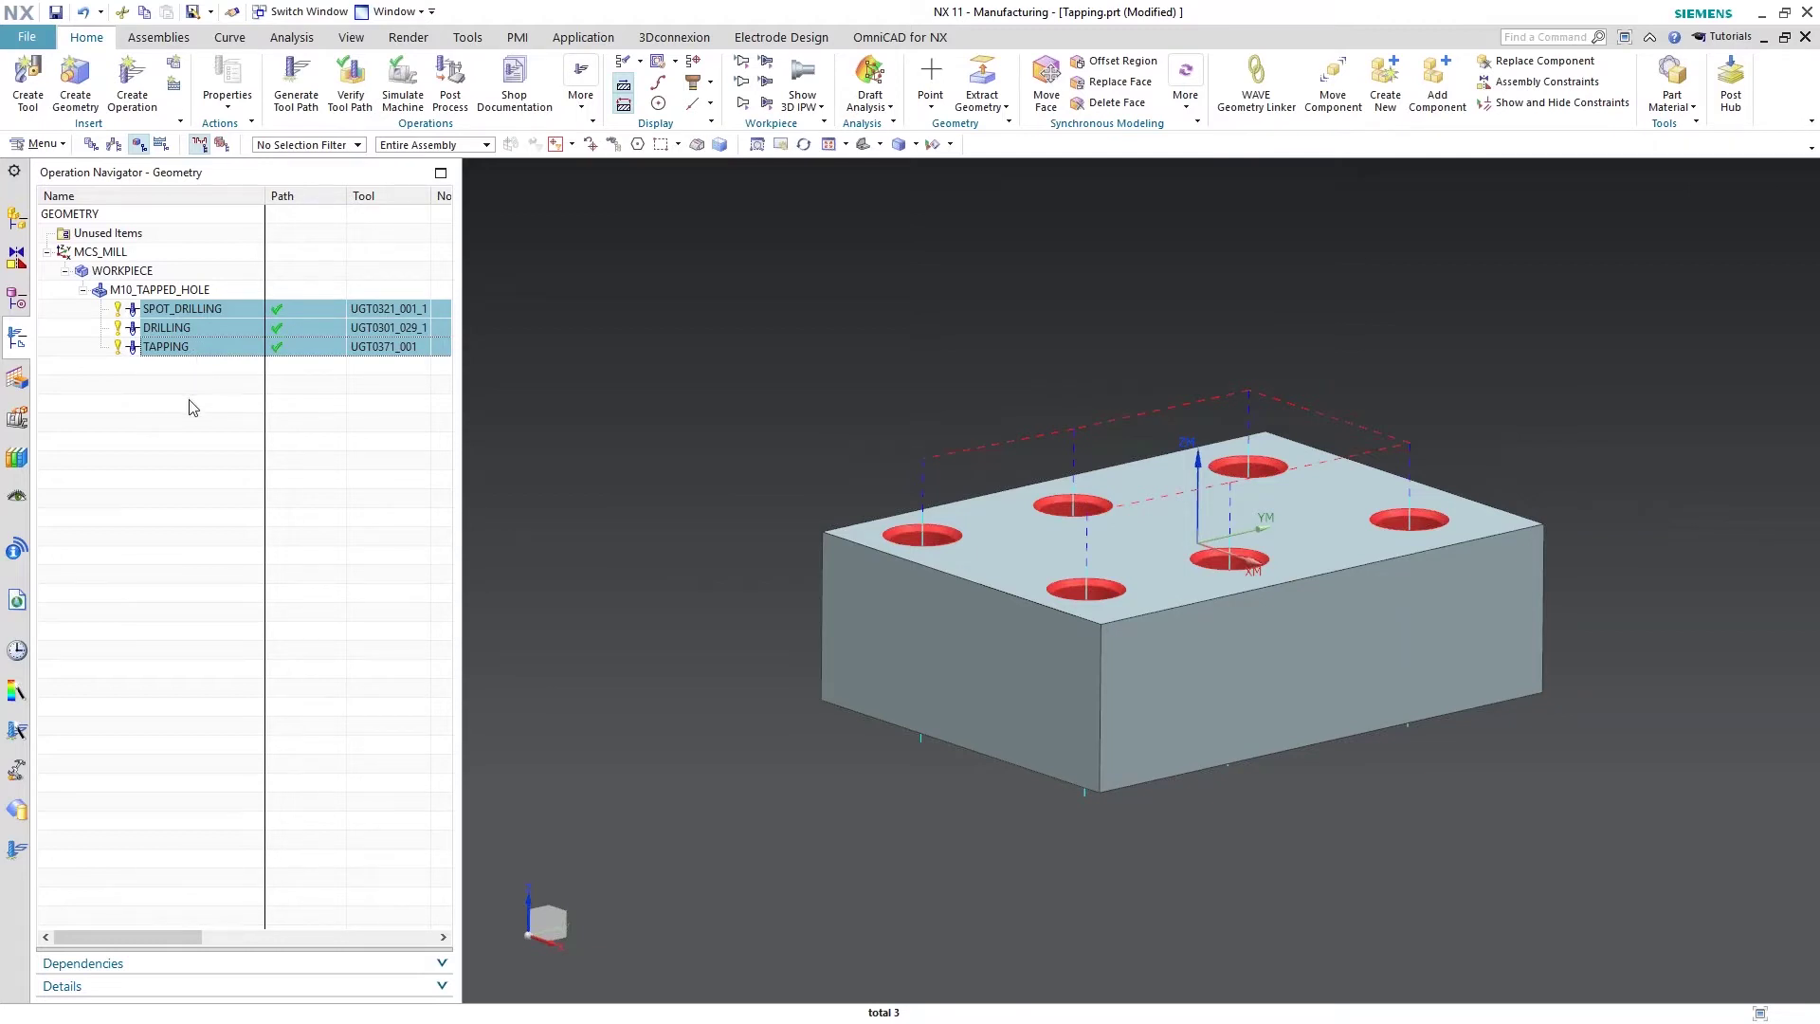
key("Escape")
left_click(171, 290)
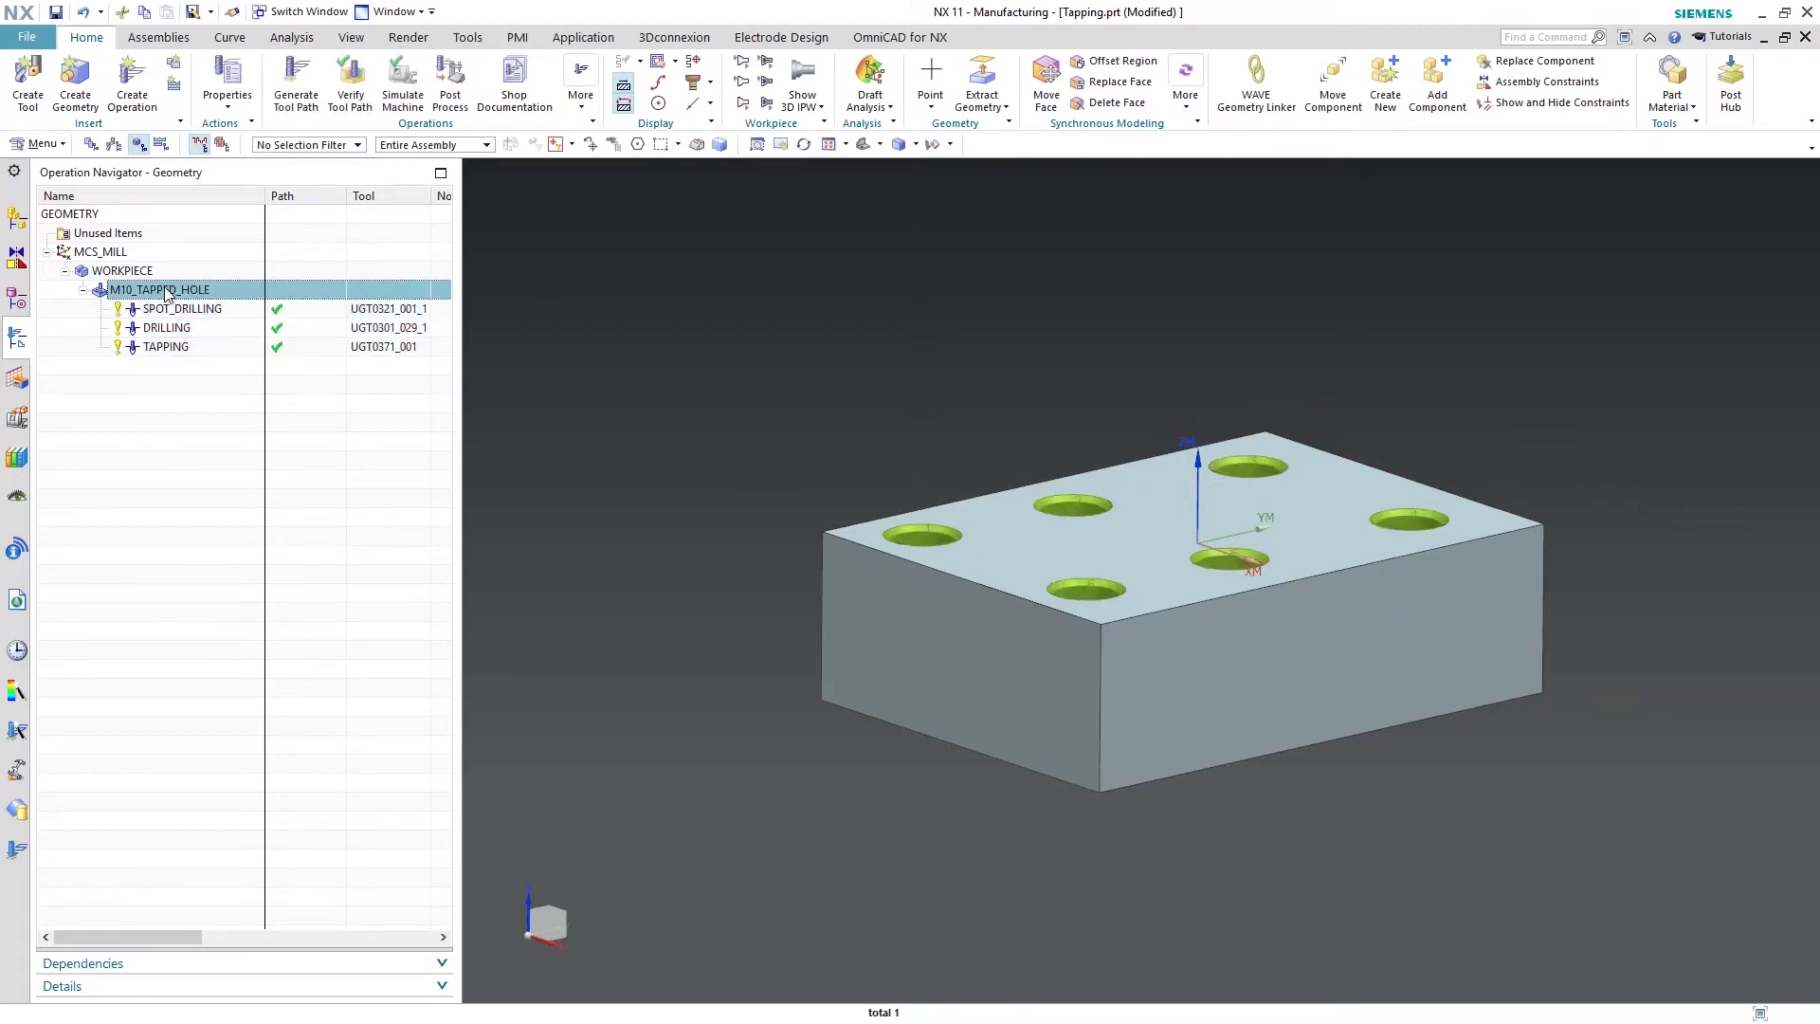
right_click(170, 291)
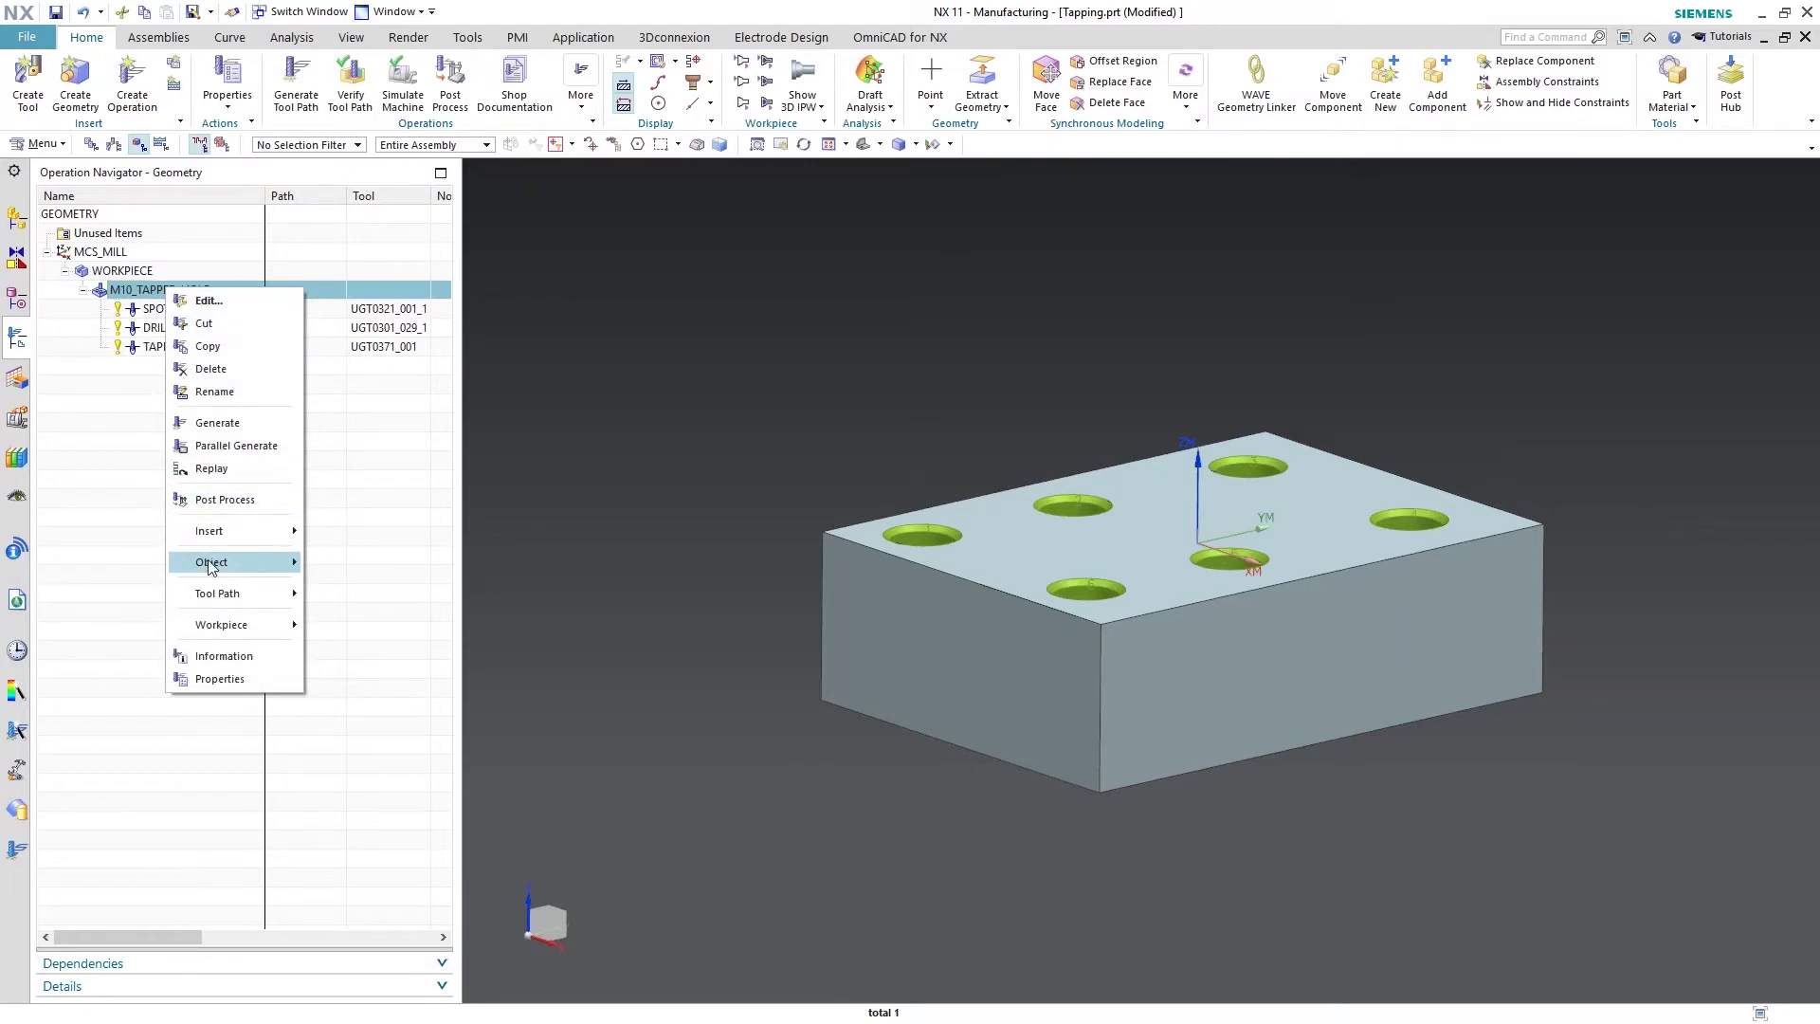
mouse_move(215, 563)
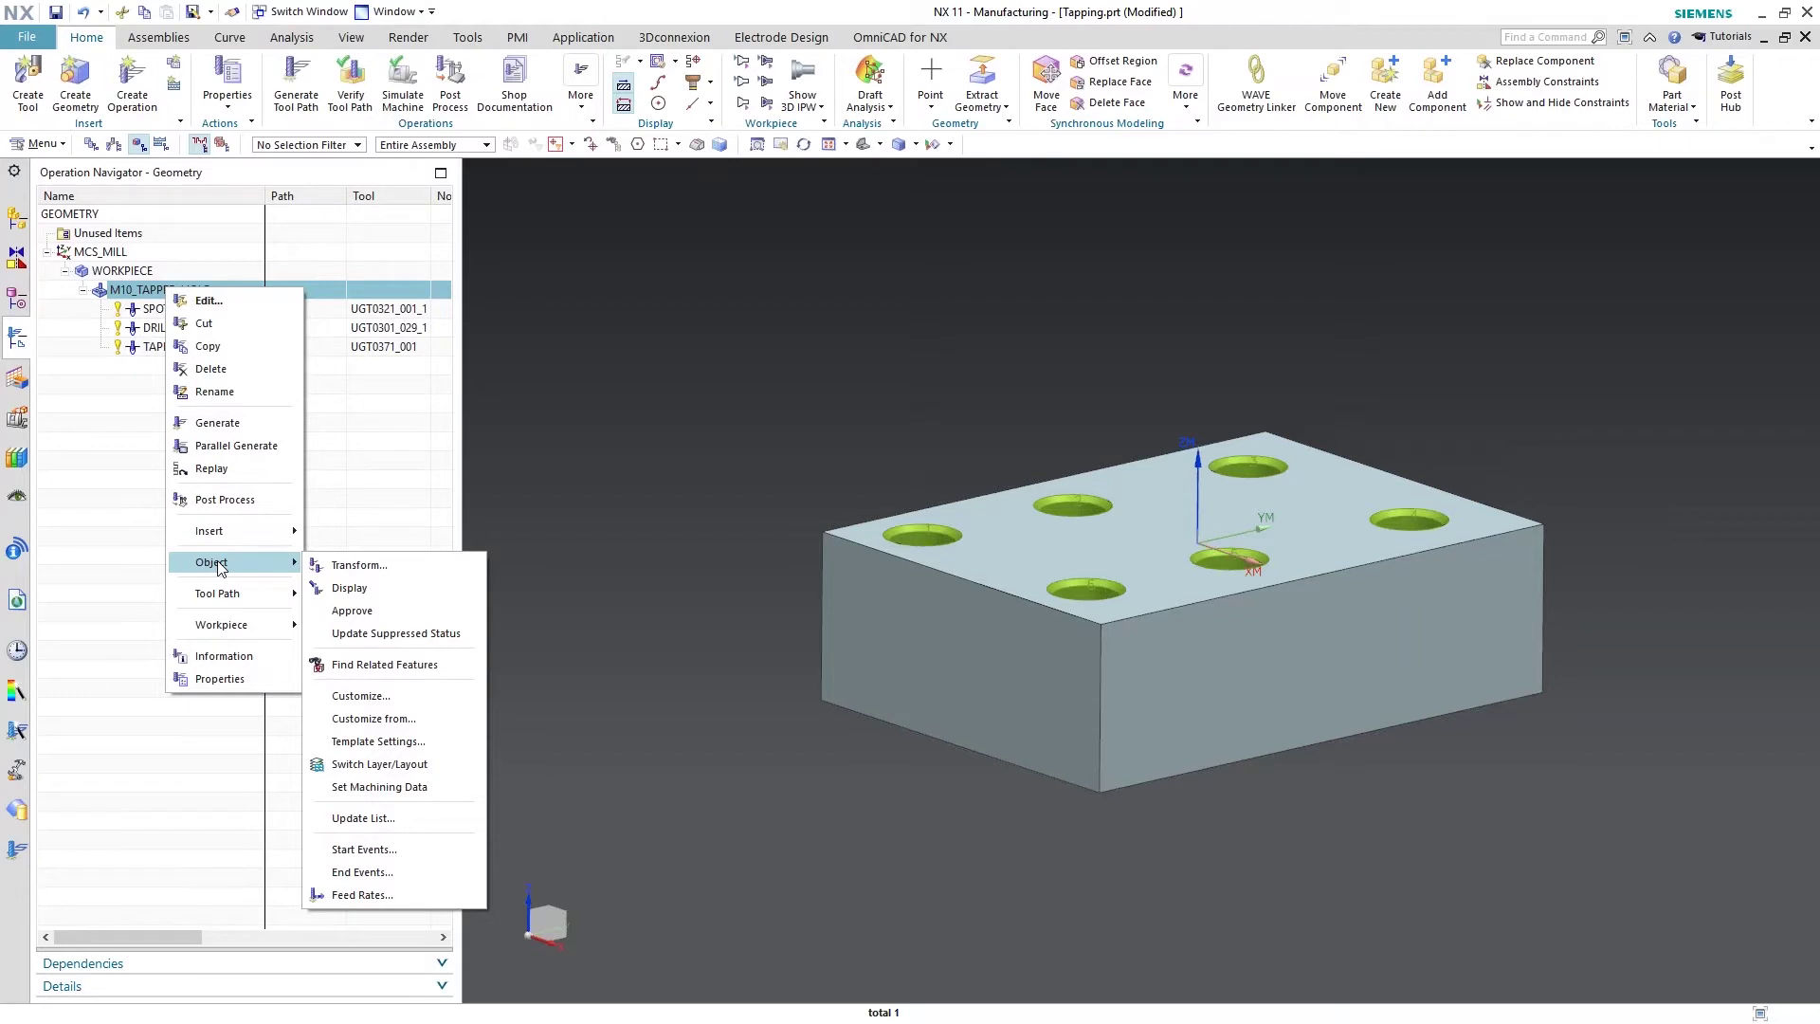
left_click(361, 742)
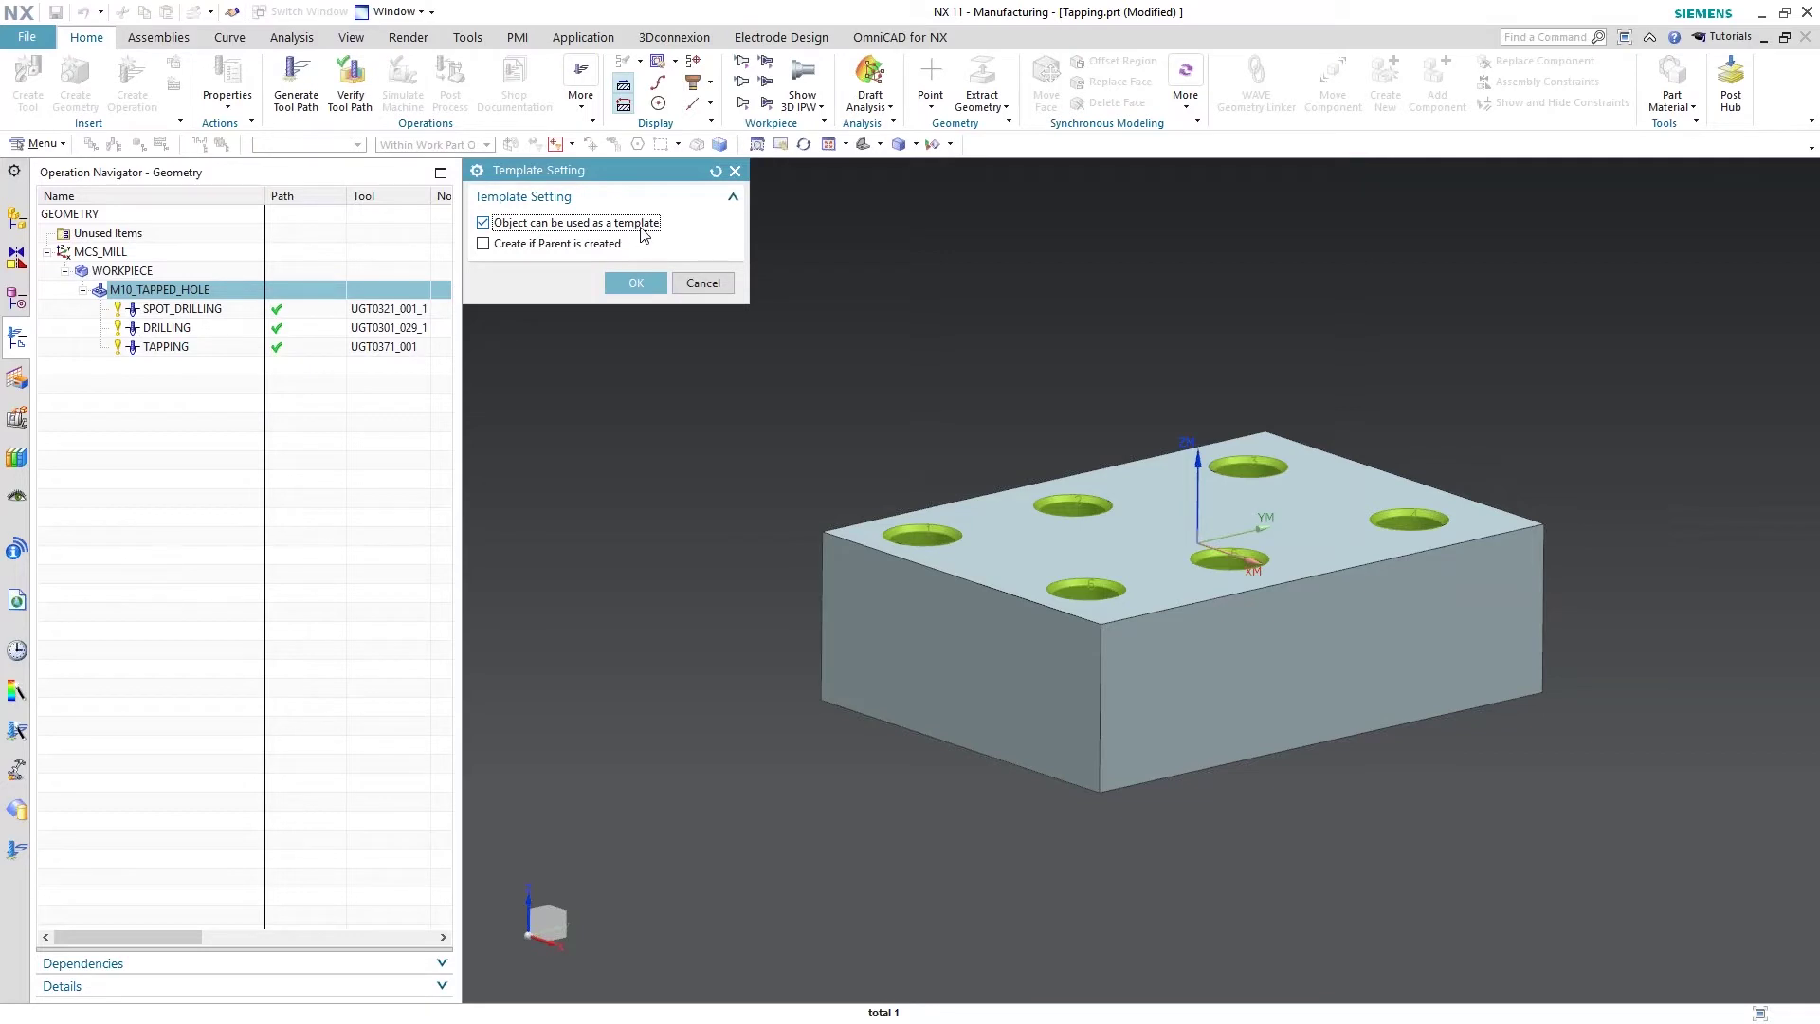
left_click(636, 282)
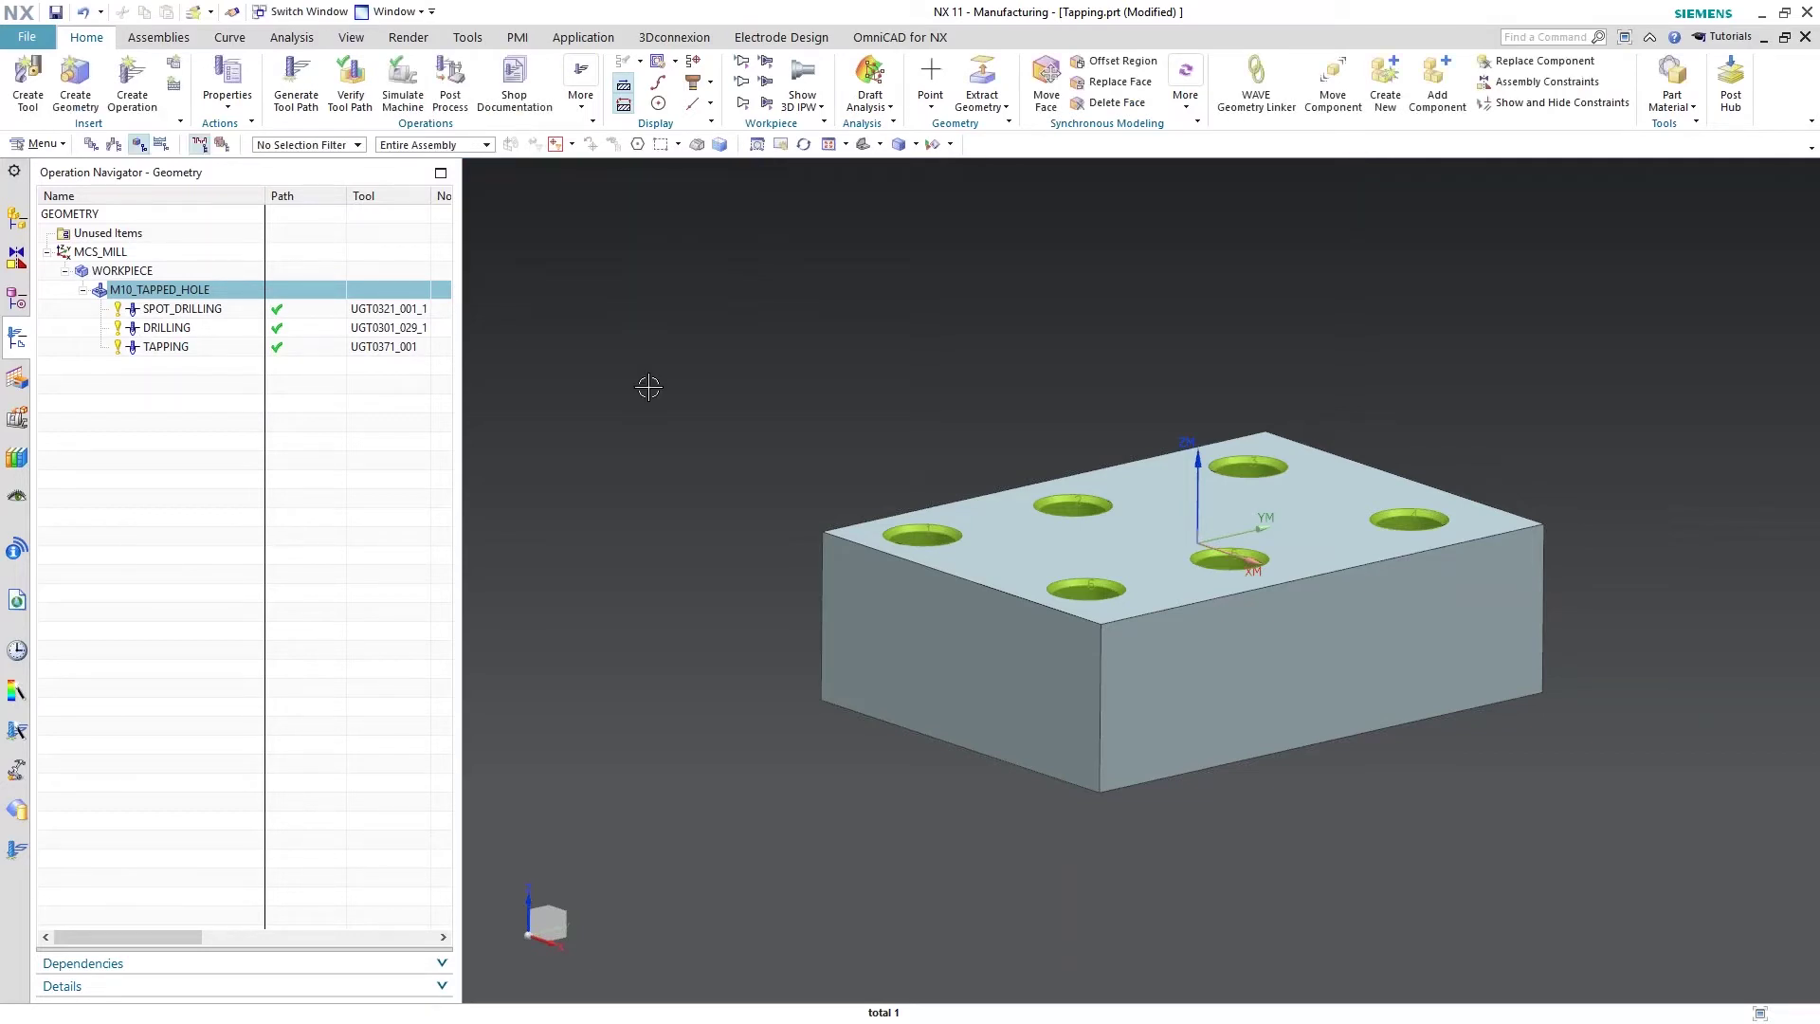
- Set SPOT_DRILLING, DRILLING and TAPPING to 'Create if Parent is created' in Template Settings
left_click(185, 316)
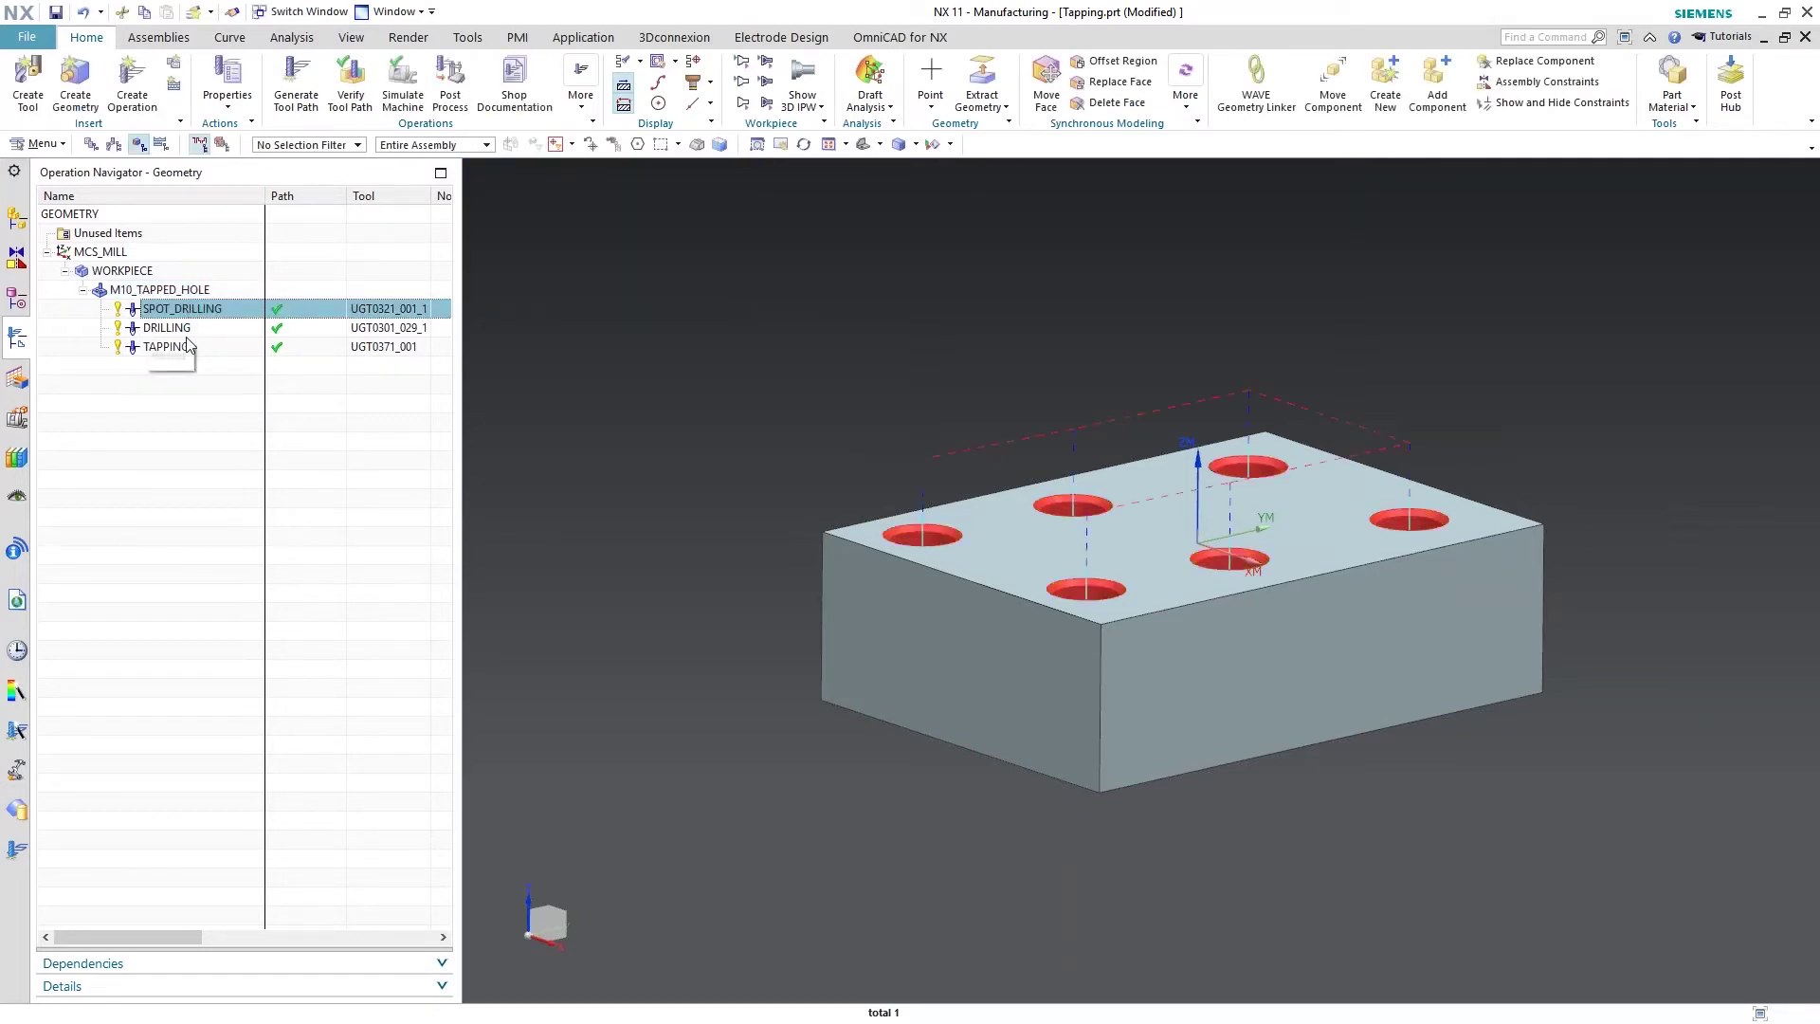
left_click(186, 353, "shift")
right_click(185, 354)
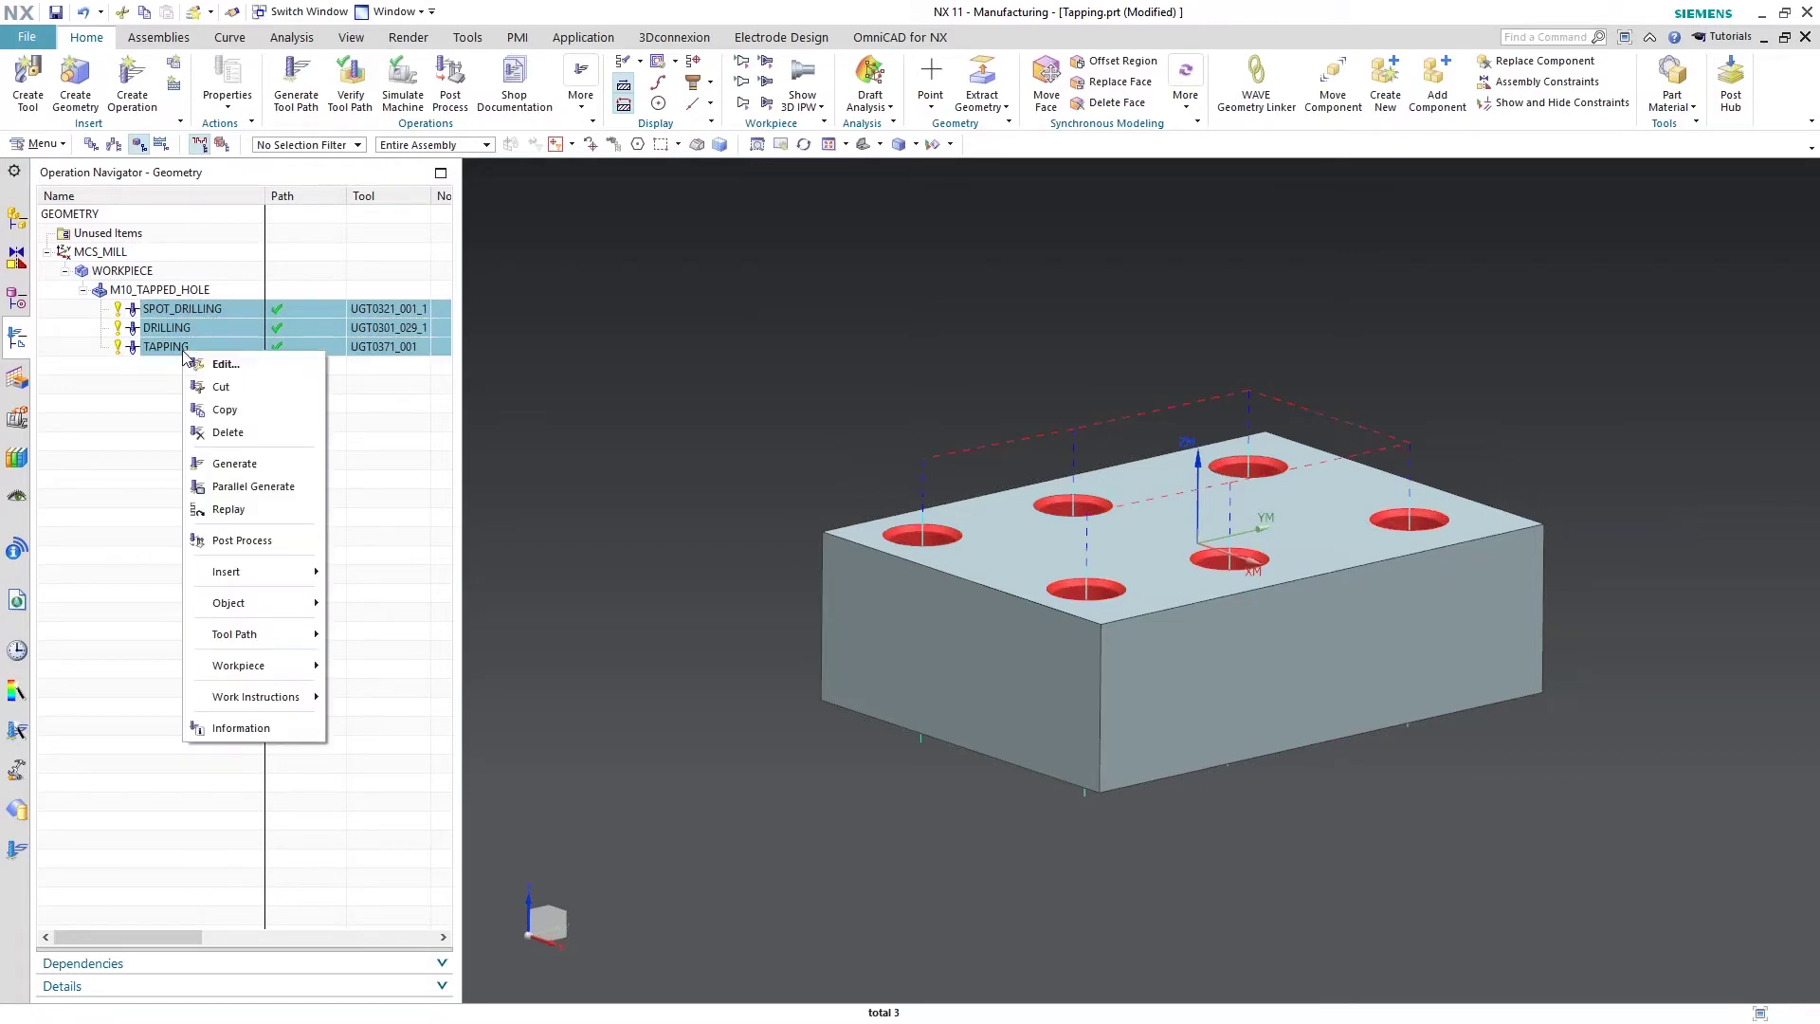
mouse_move(213, 603)
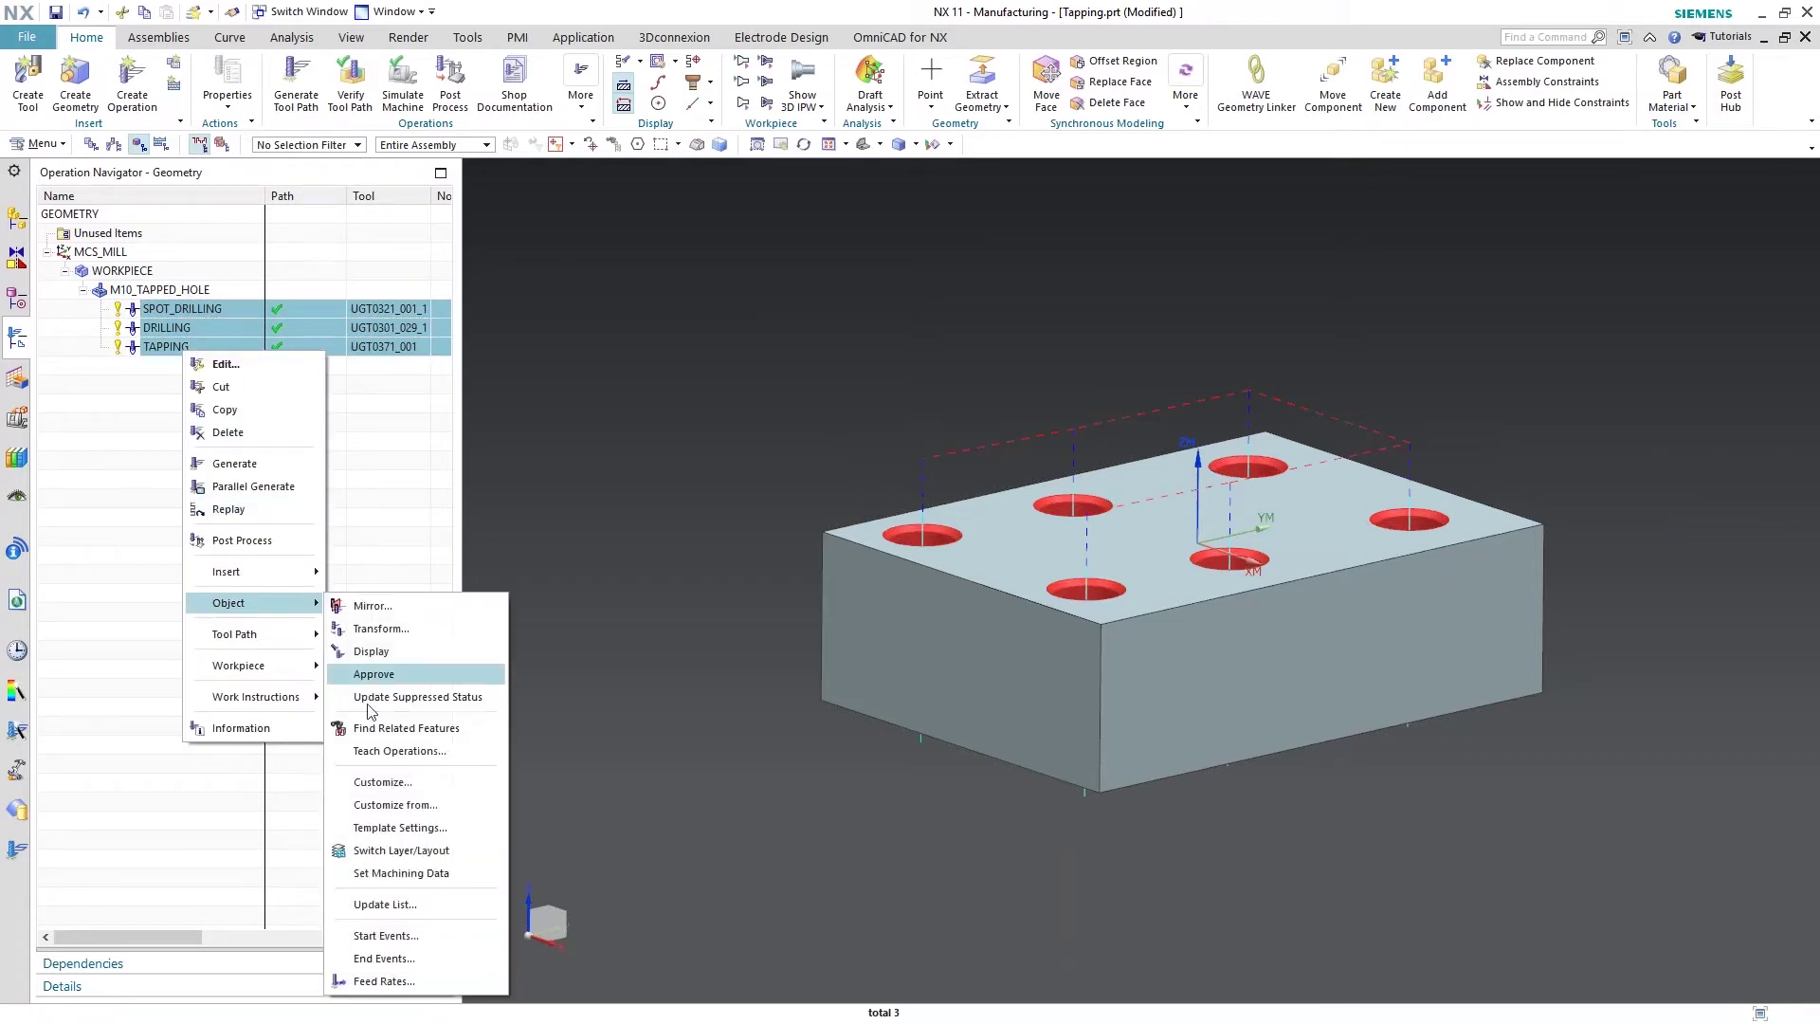
left_click(378, 829)
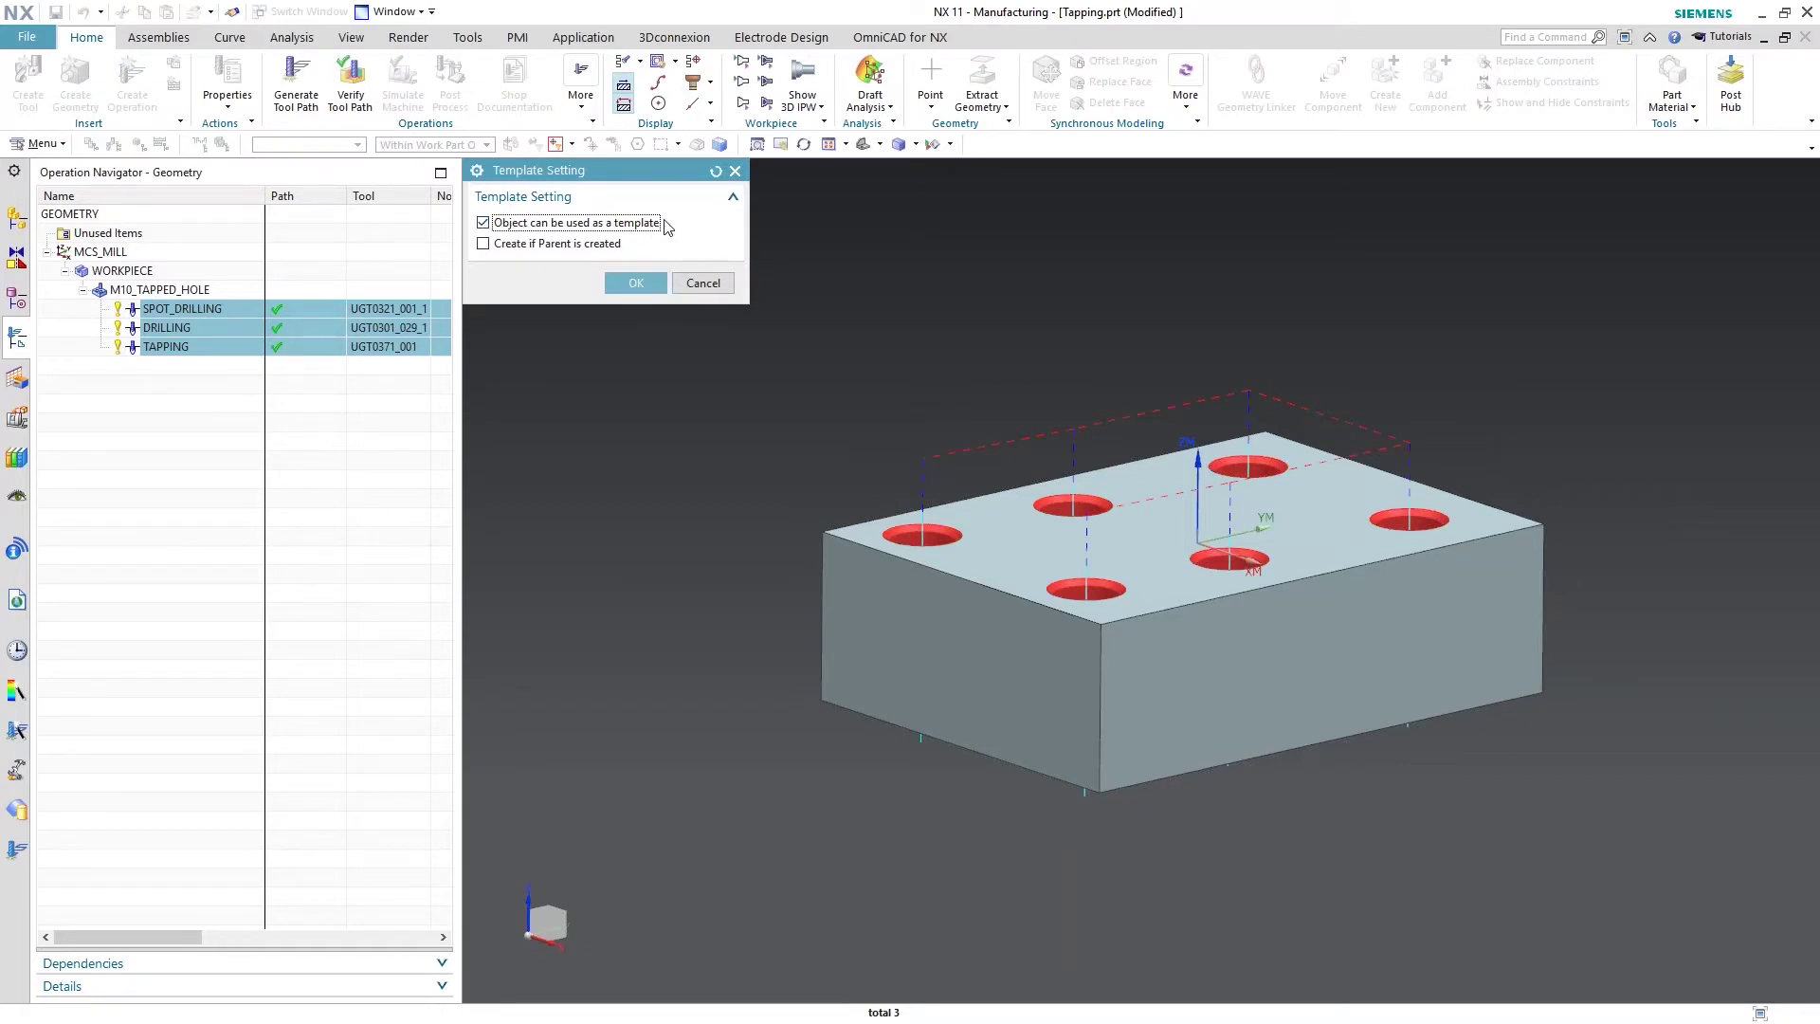
left_click(484, 244)
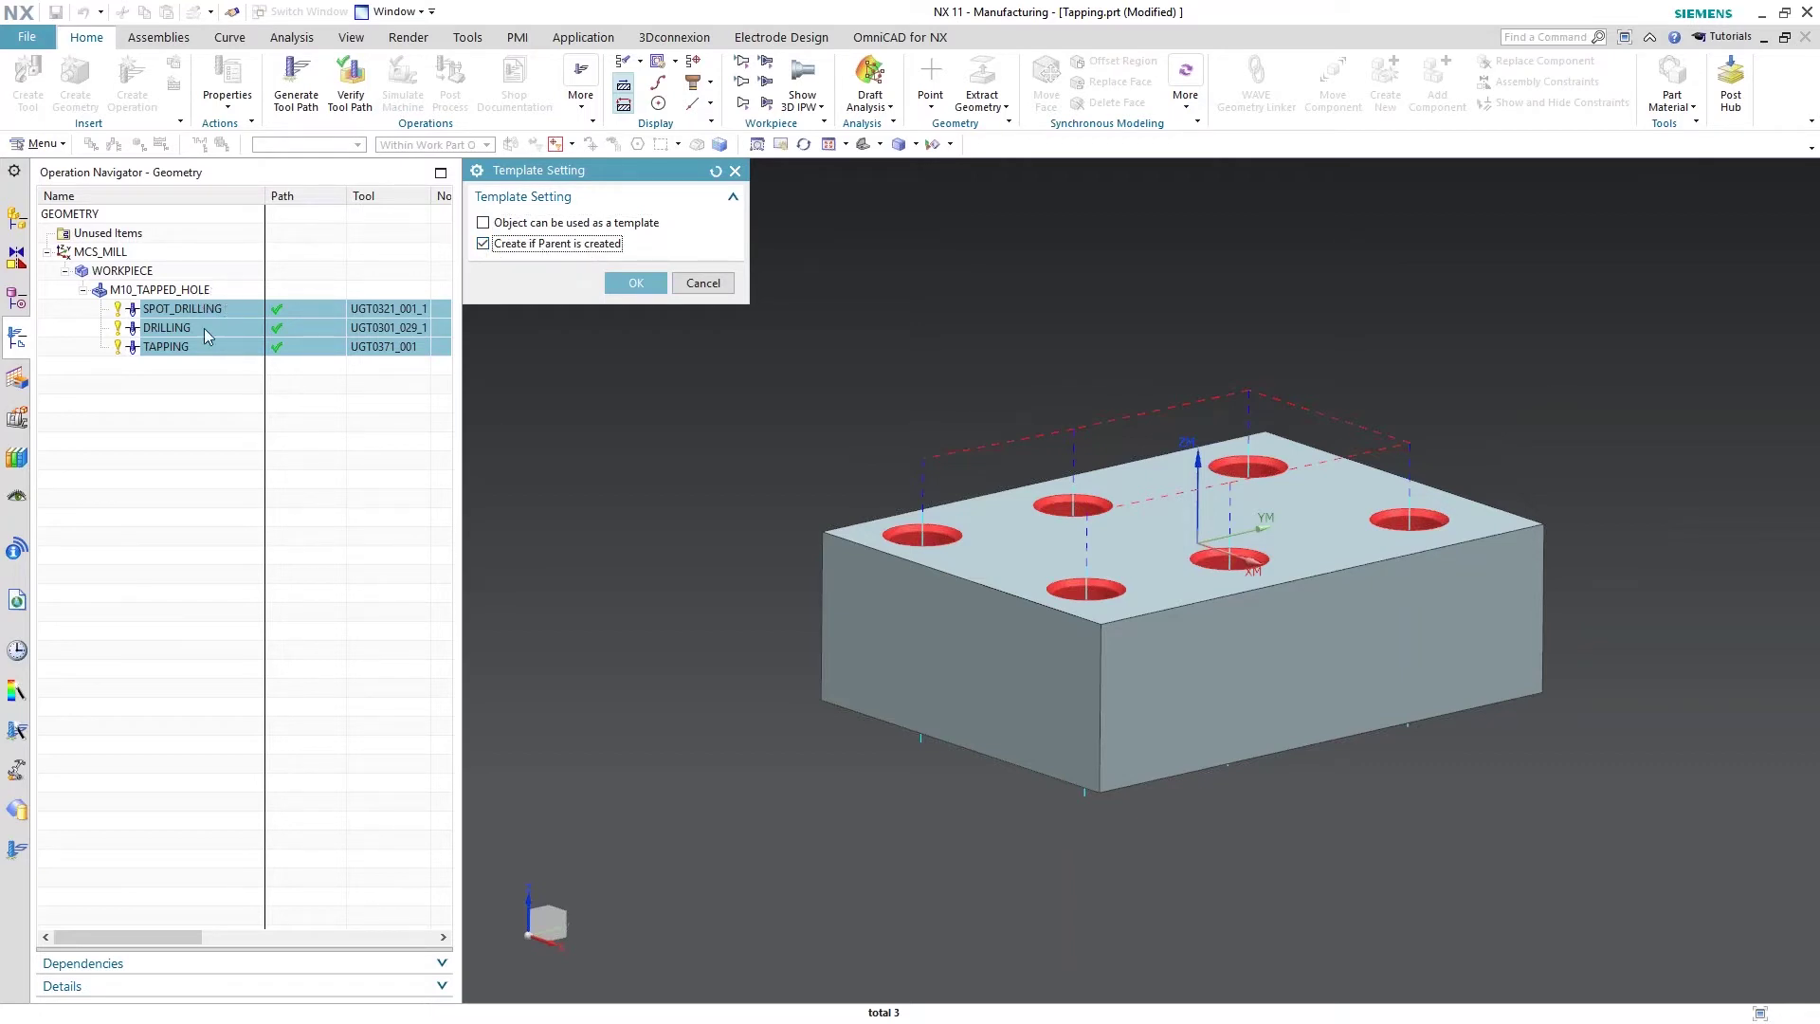
left_click(633, 282)
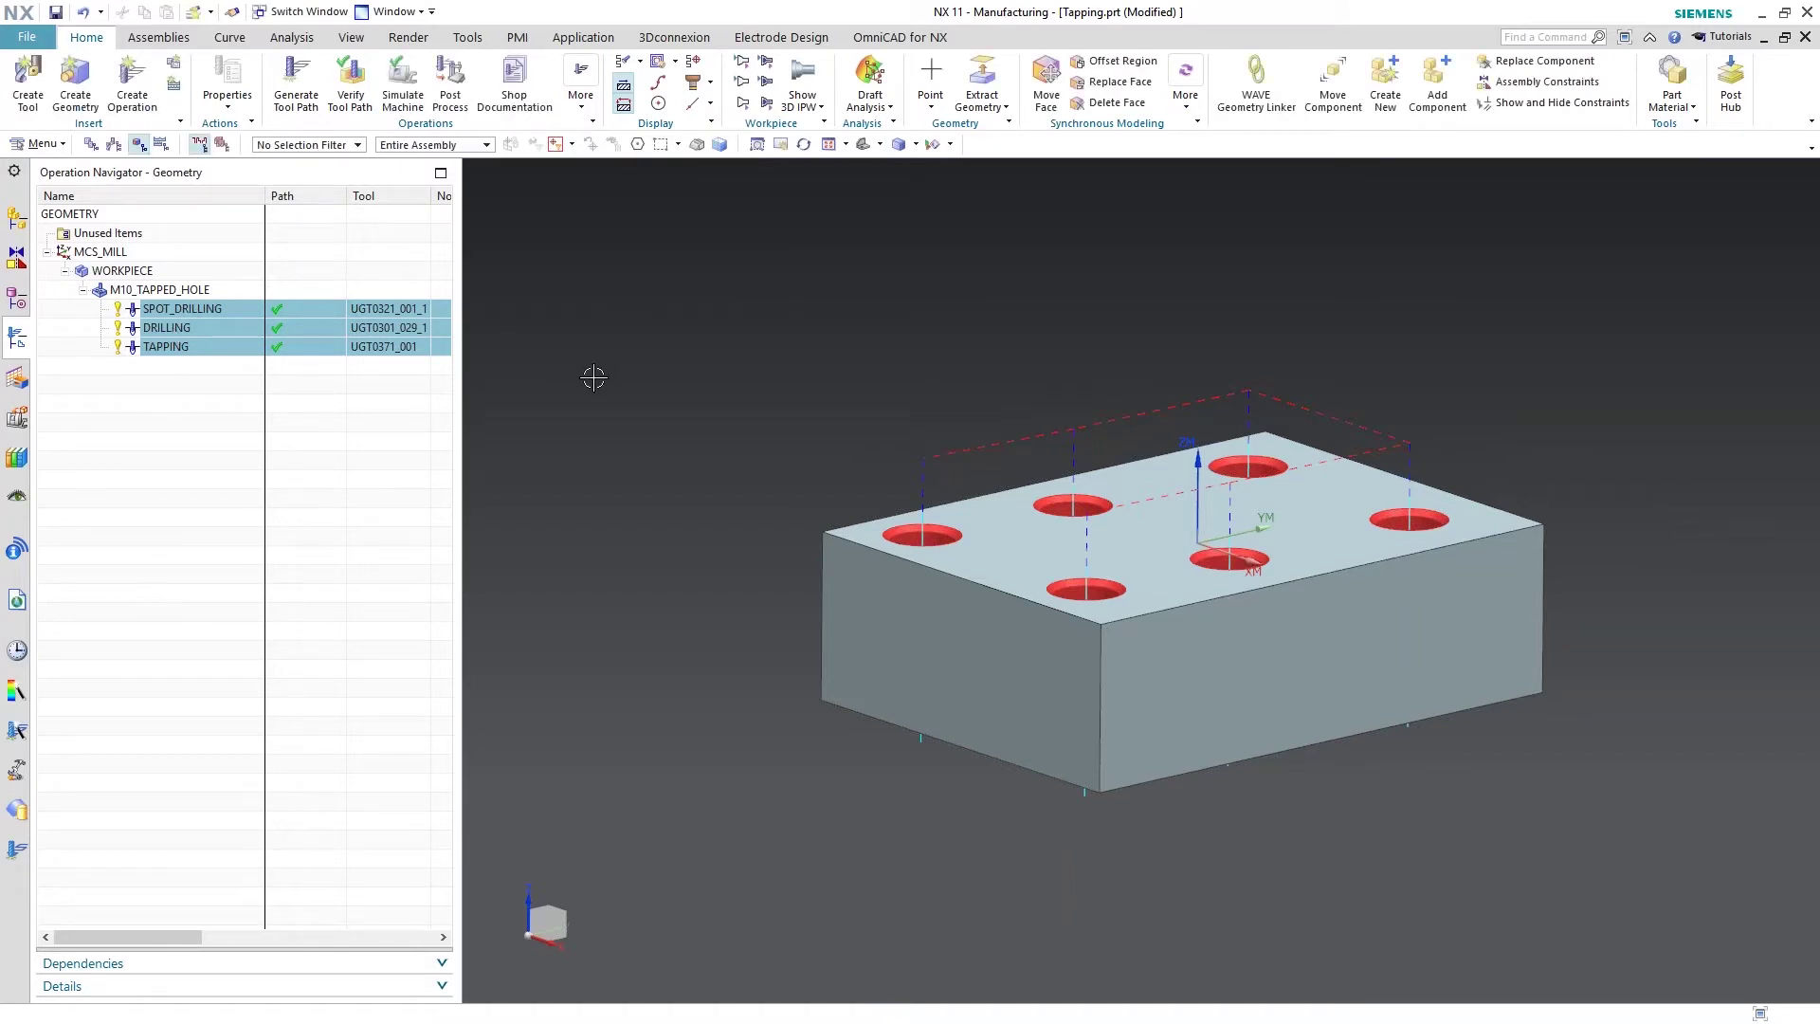
- Save Tapping.prt with Ctrl+S and open a File Explorer window
key("ctrl+s")
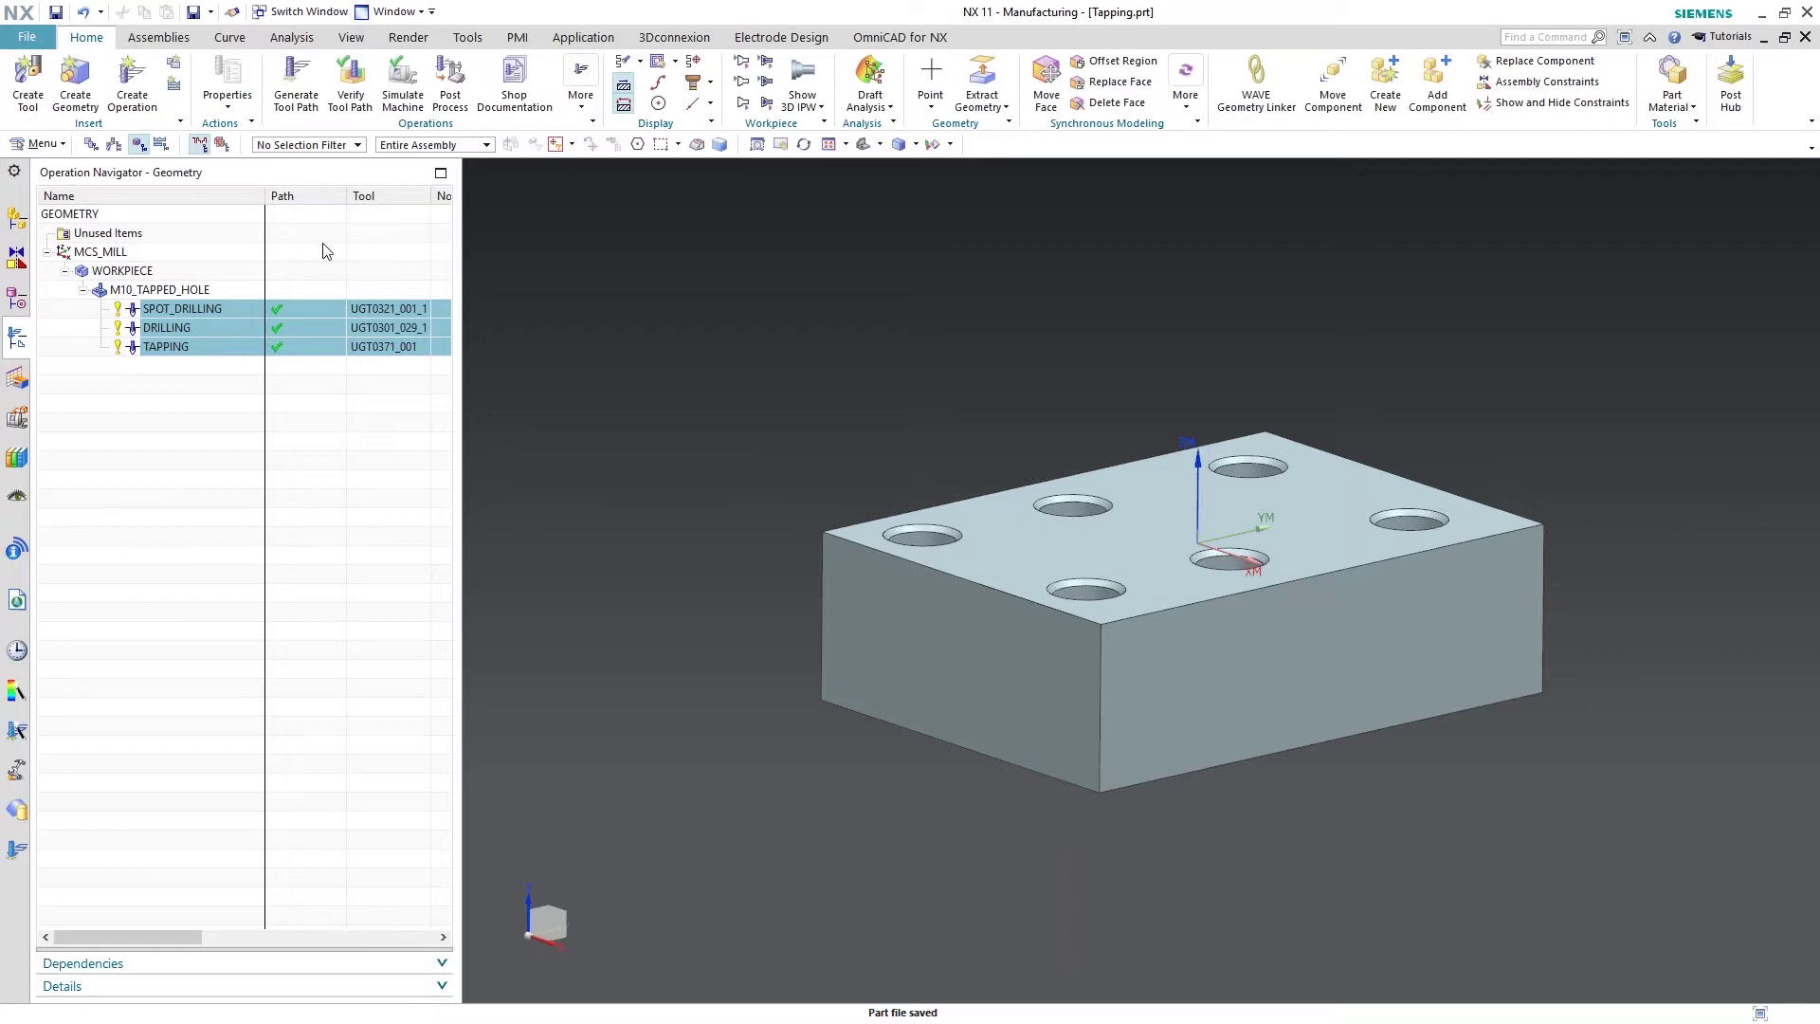
left_click(17, 458)
key("super+e")
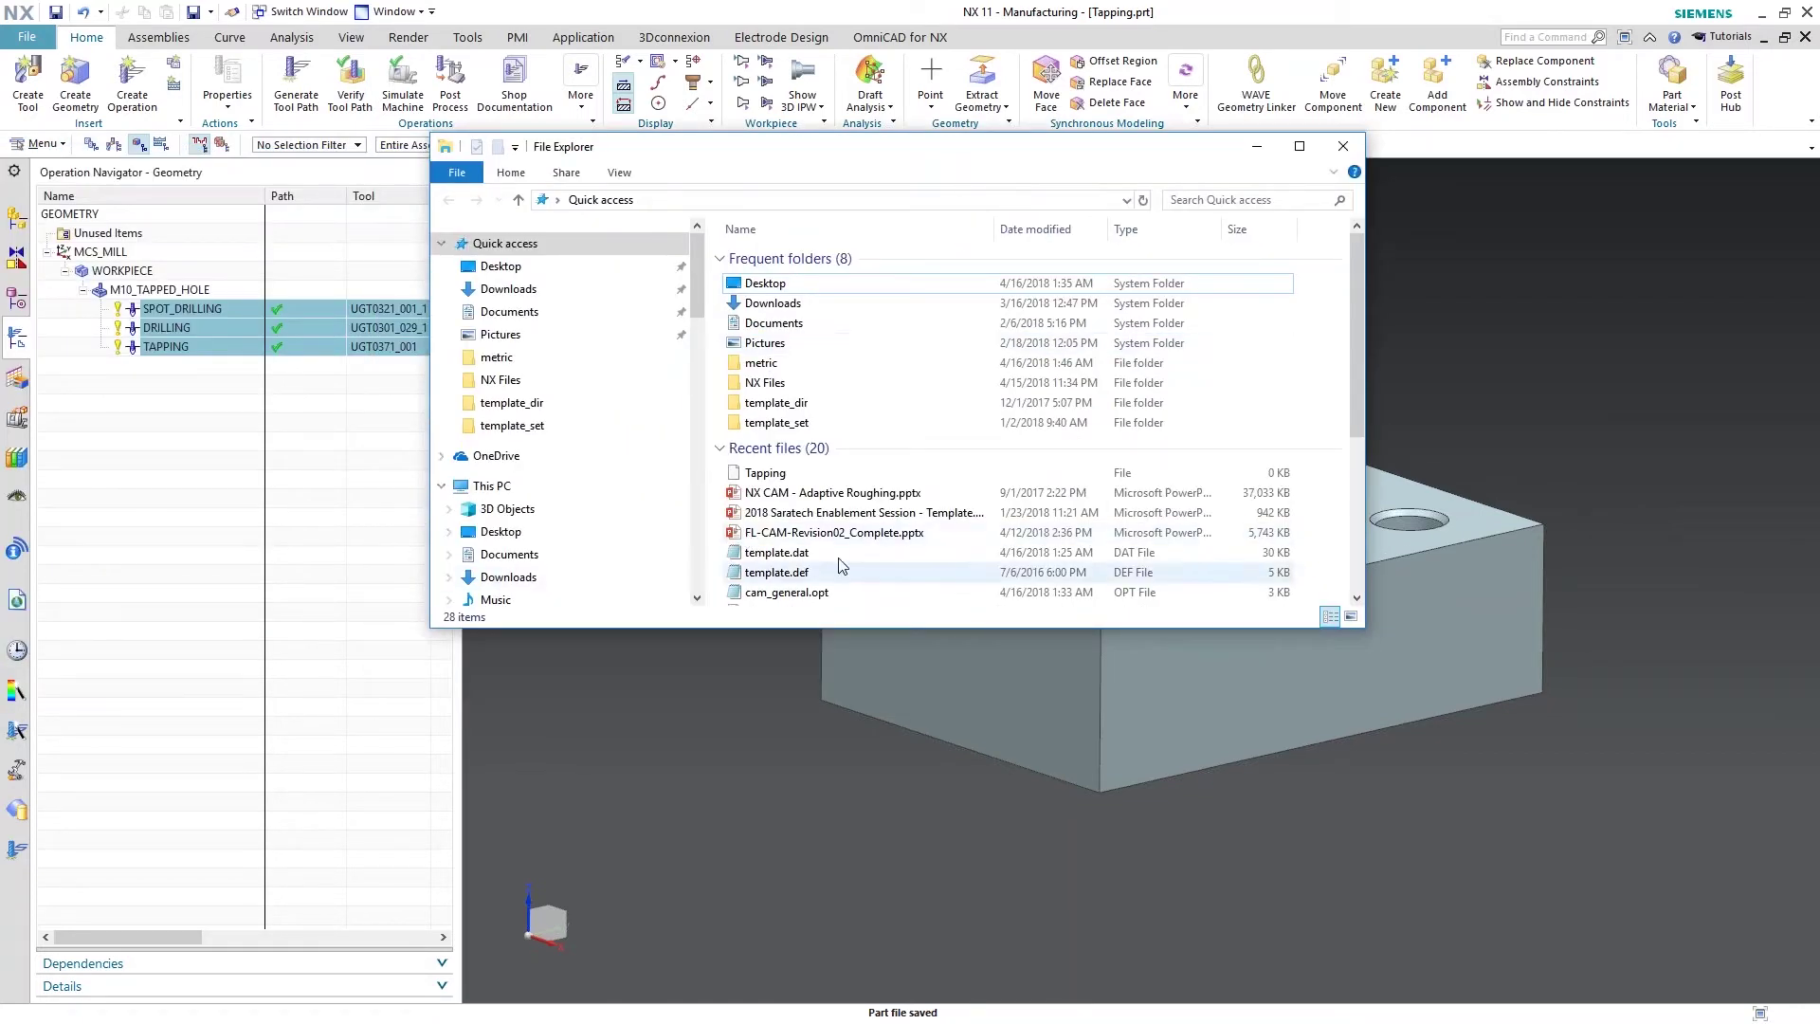
- Select template.dat from the Recent files list in Quick access
scroll(839, 559, "down", 1)
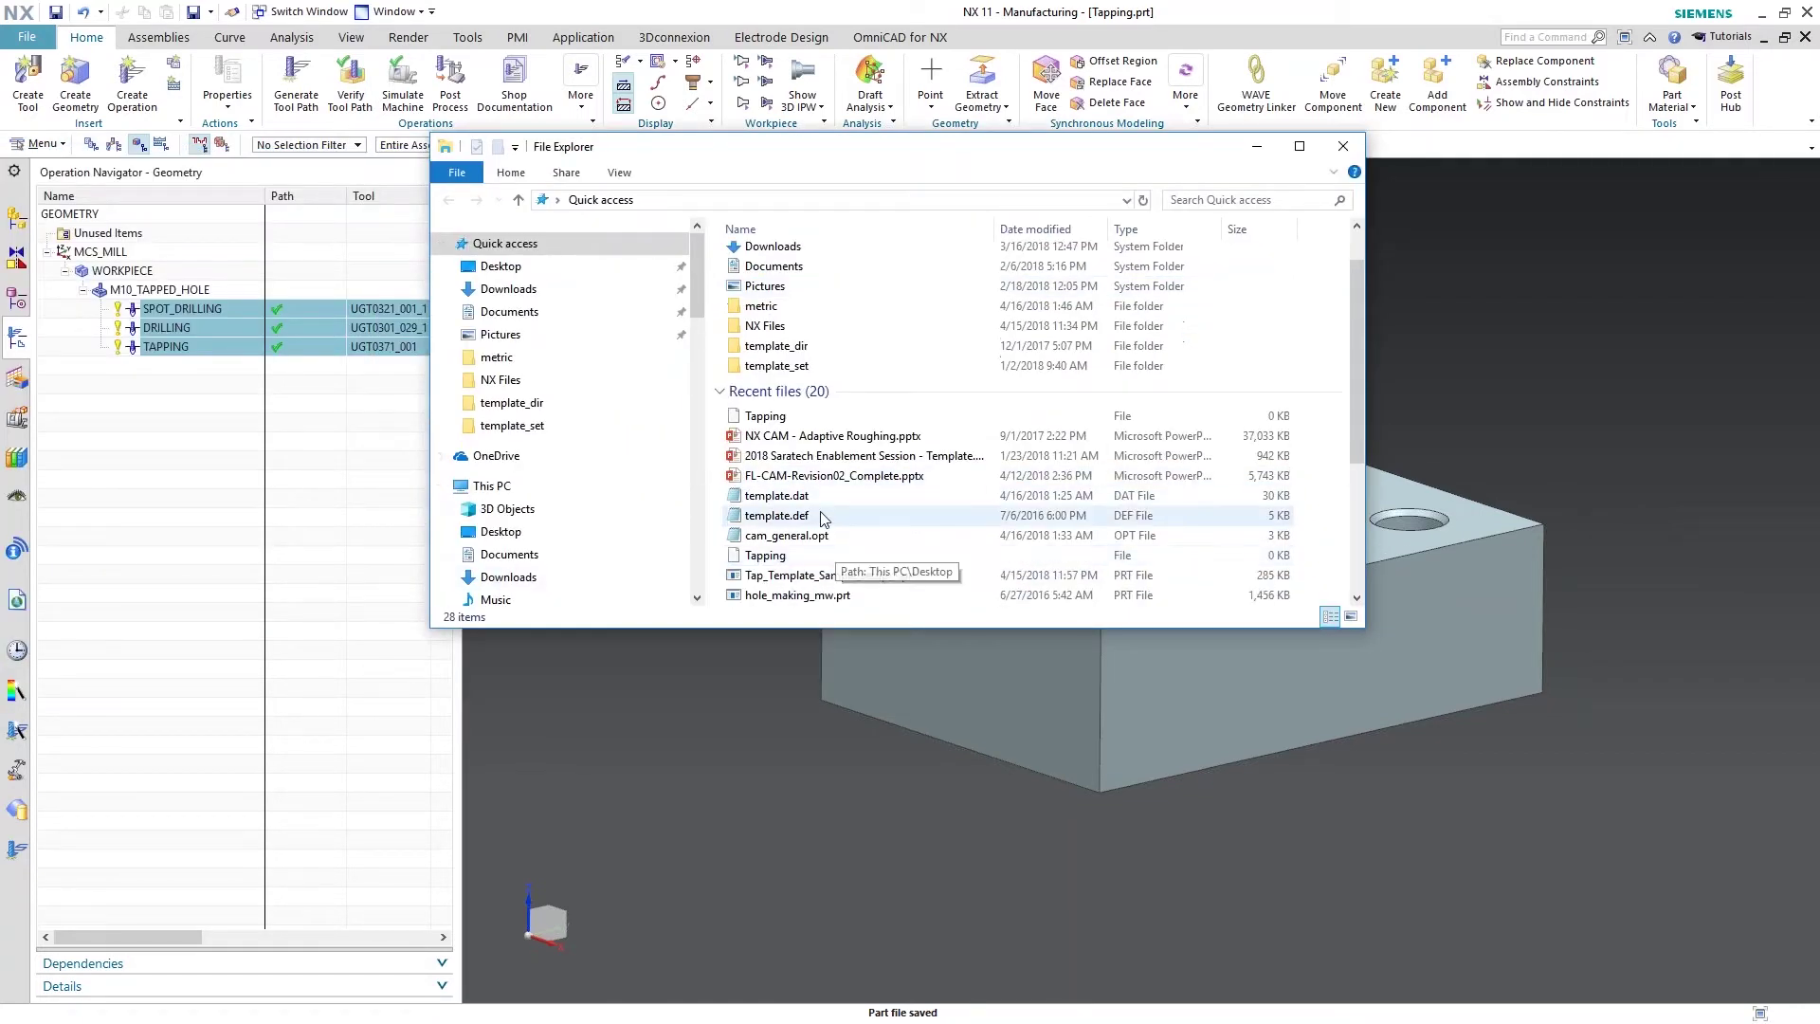
left_click(767, 500)
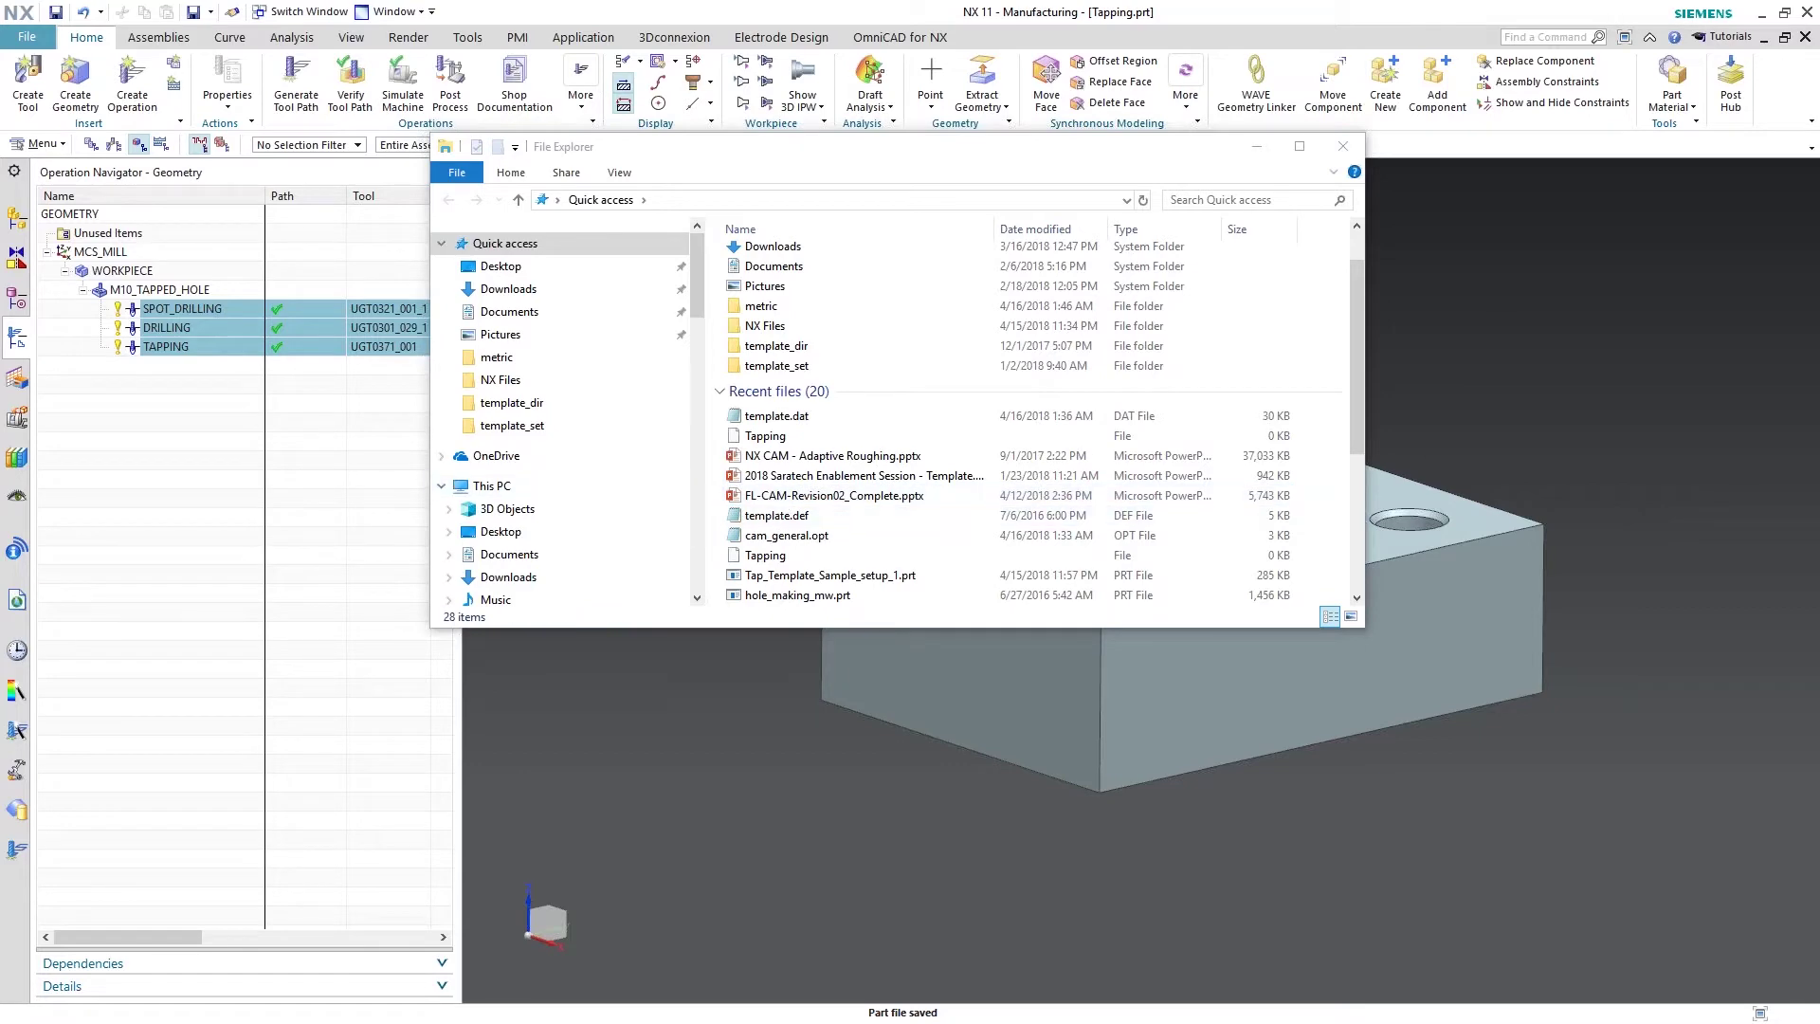
- Save a backup copy of template.dat as template_1.dat
left_click_drag(95, 284, 1197, 61)
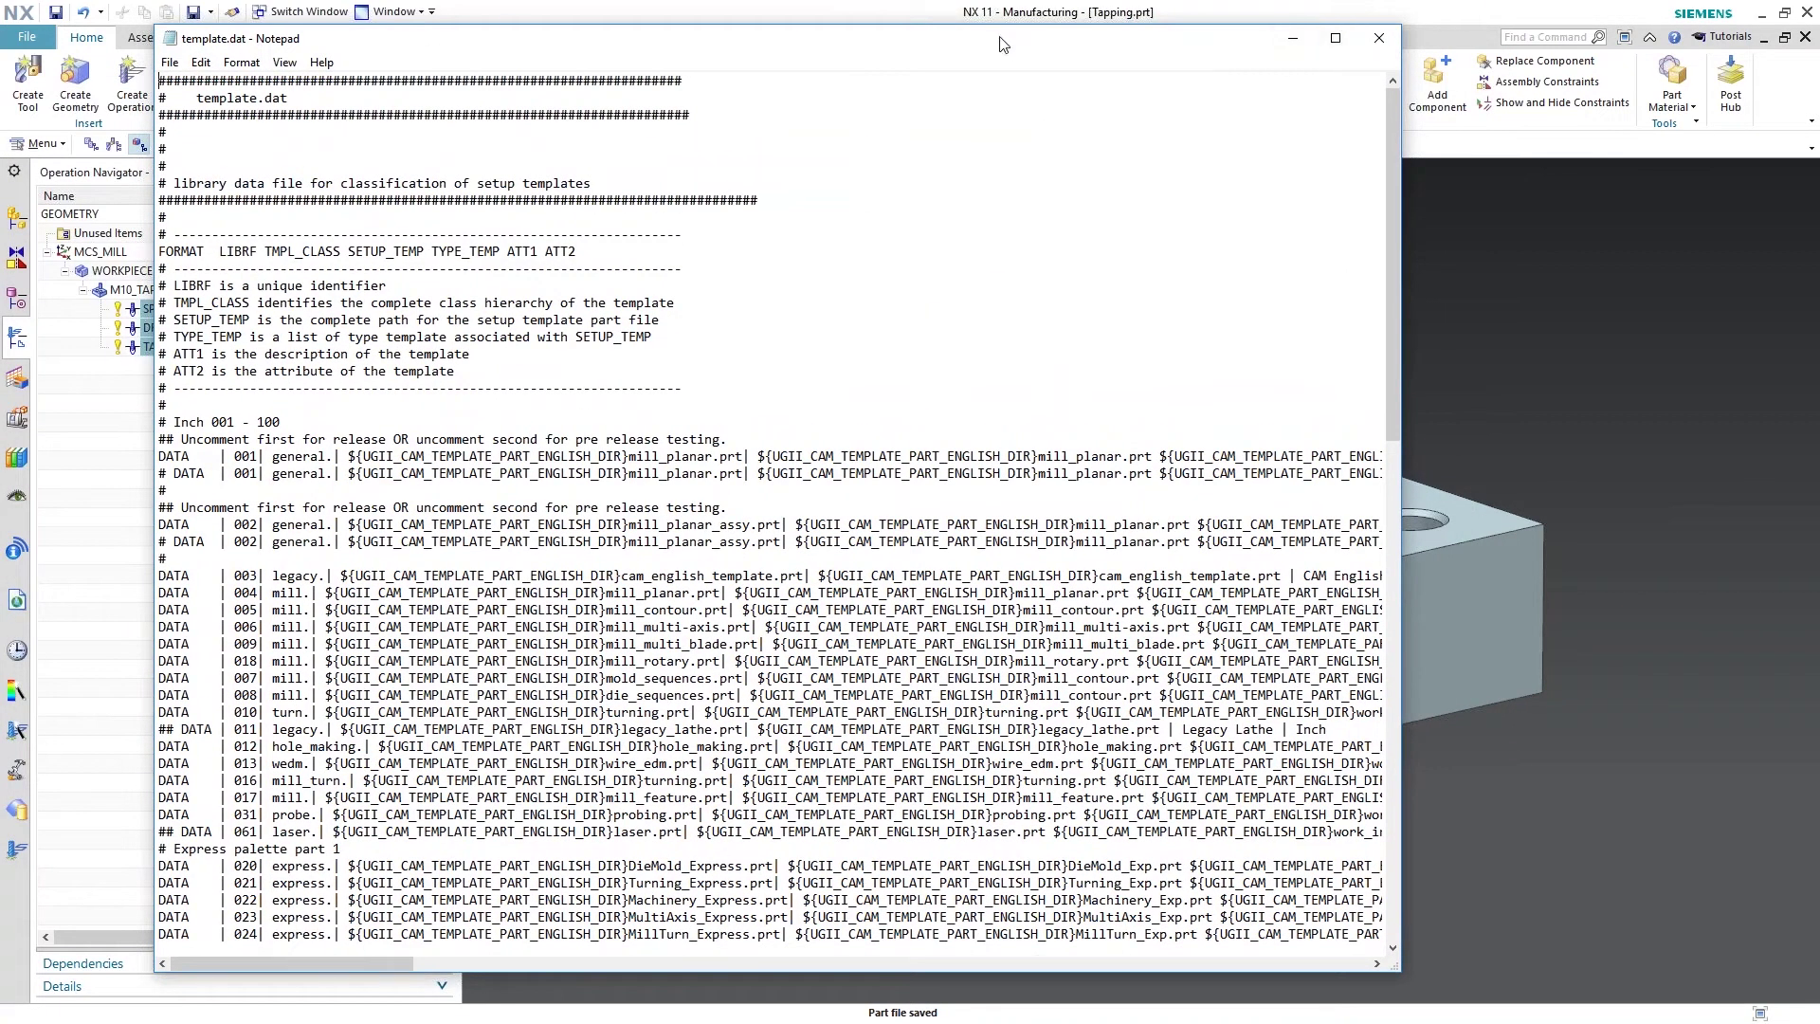
left_click(170, 62)
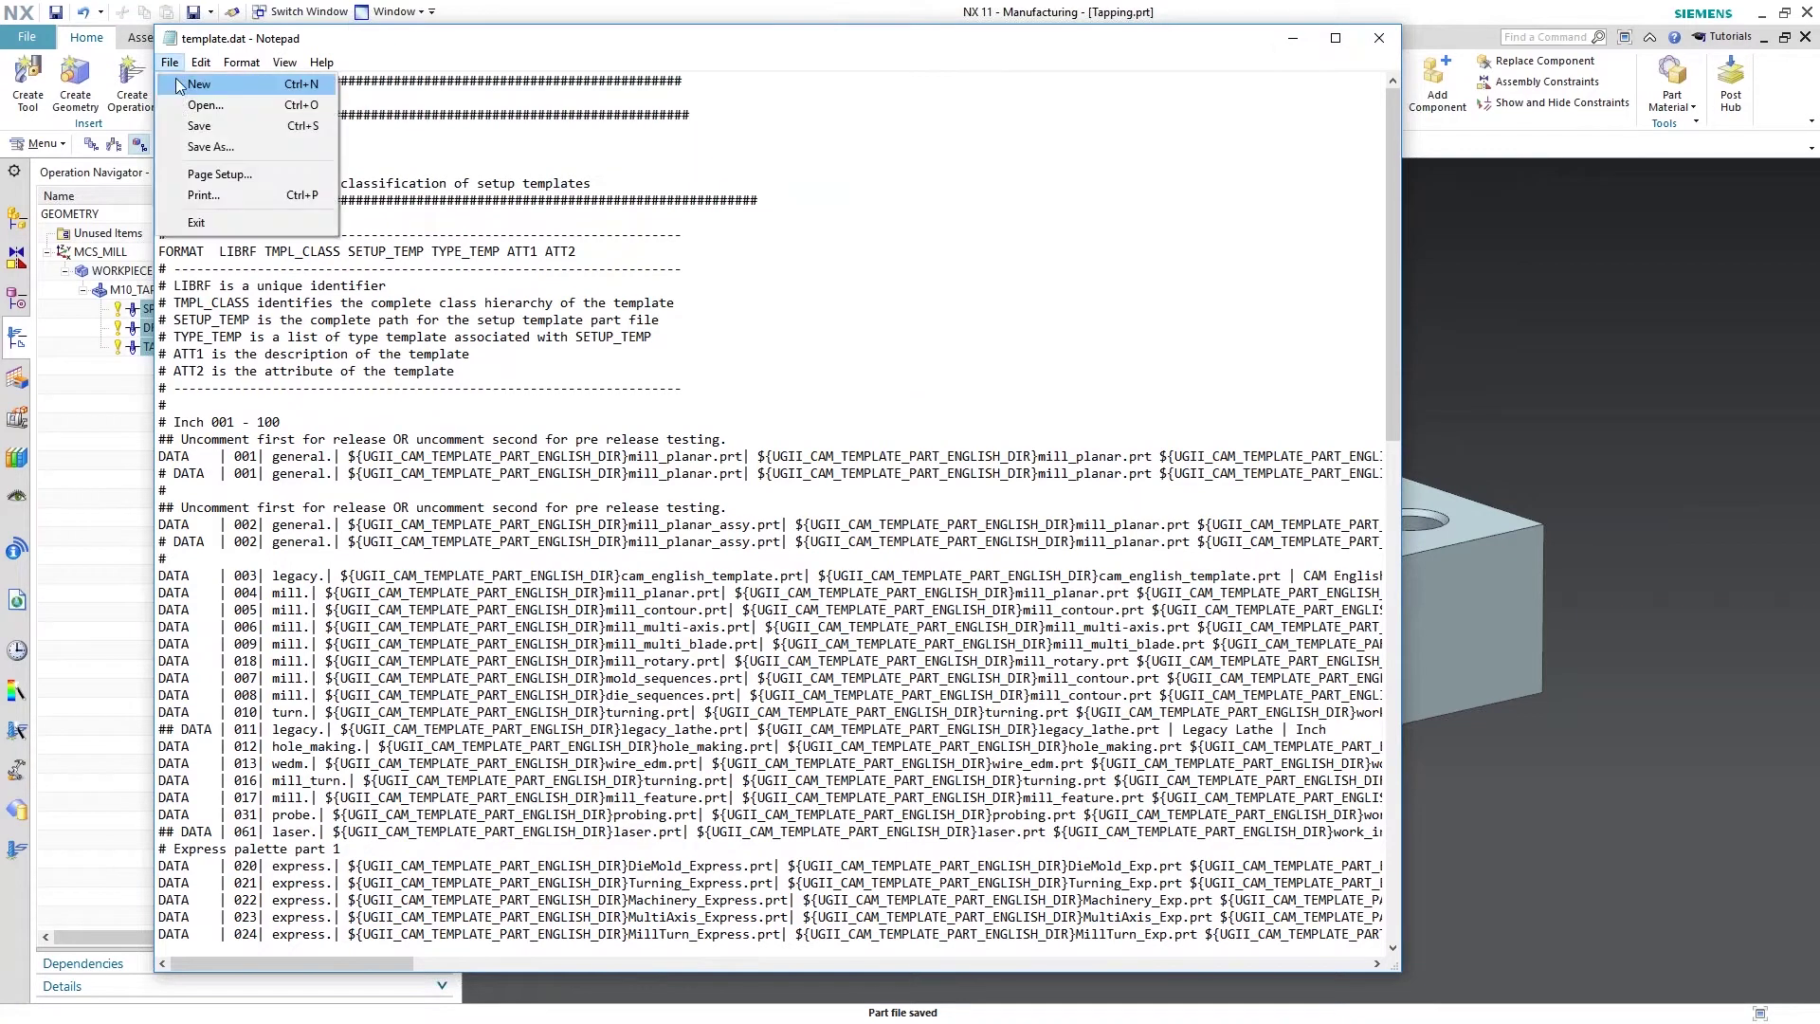
left_click(274, 148)
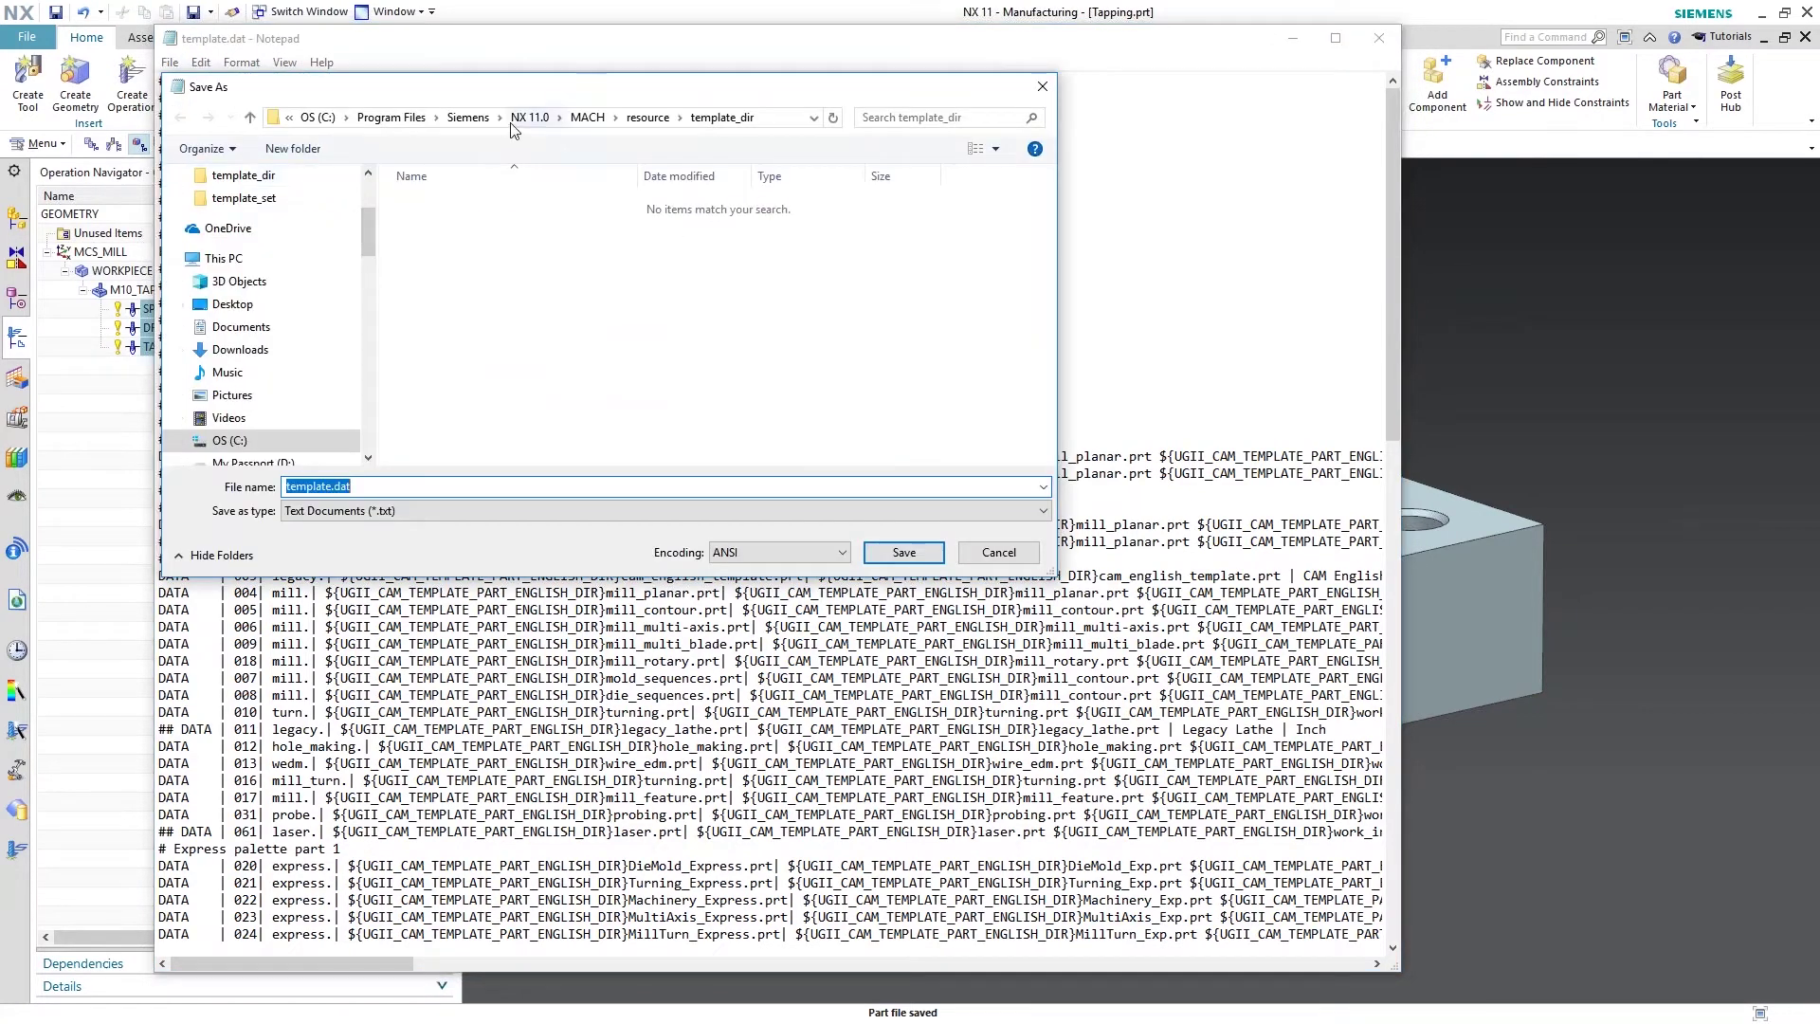
left_click(332, 487)
type("_1")
left_click(904, 552)
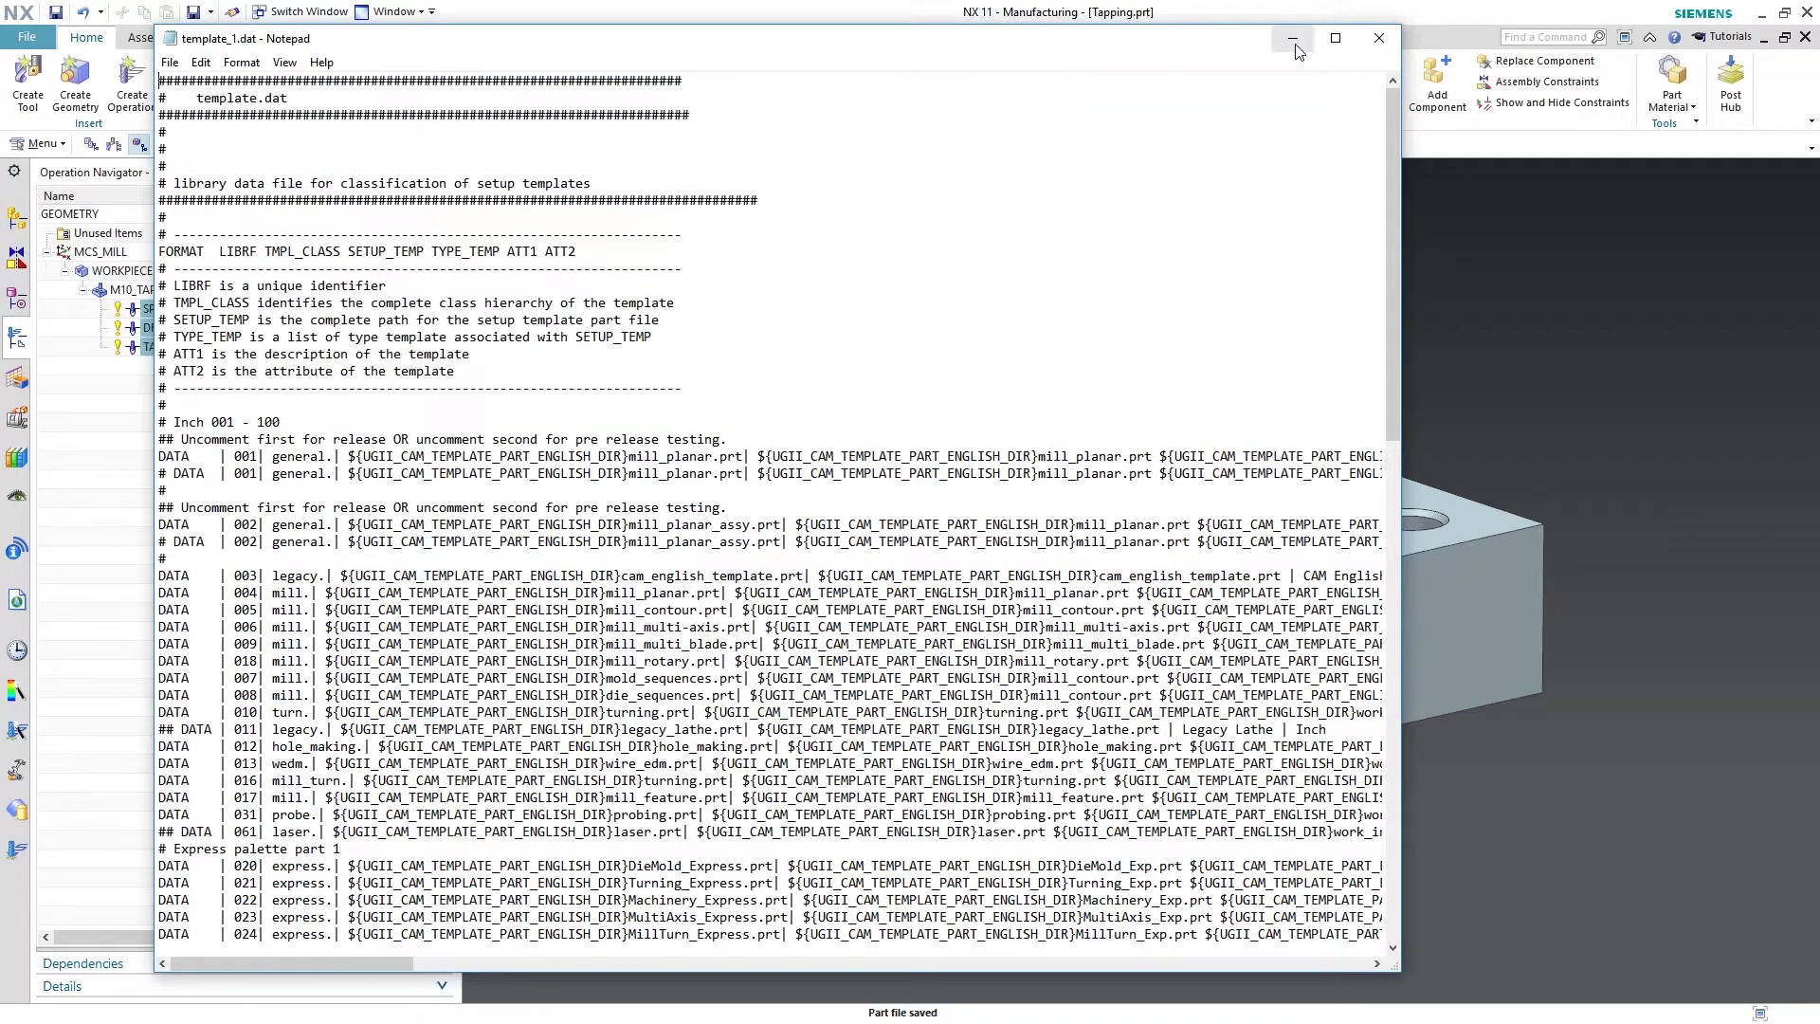
- Close the template_1.dat copy and reopen the original template.dat
left_click(1379, 38)
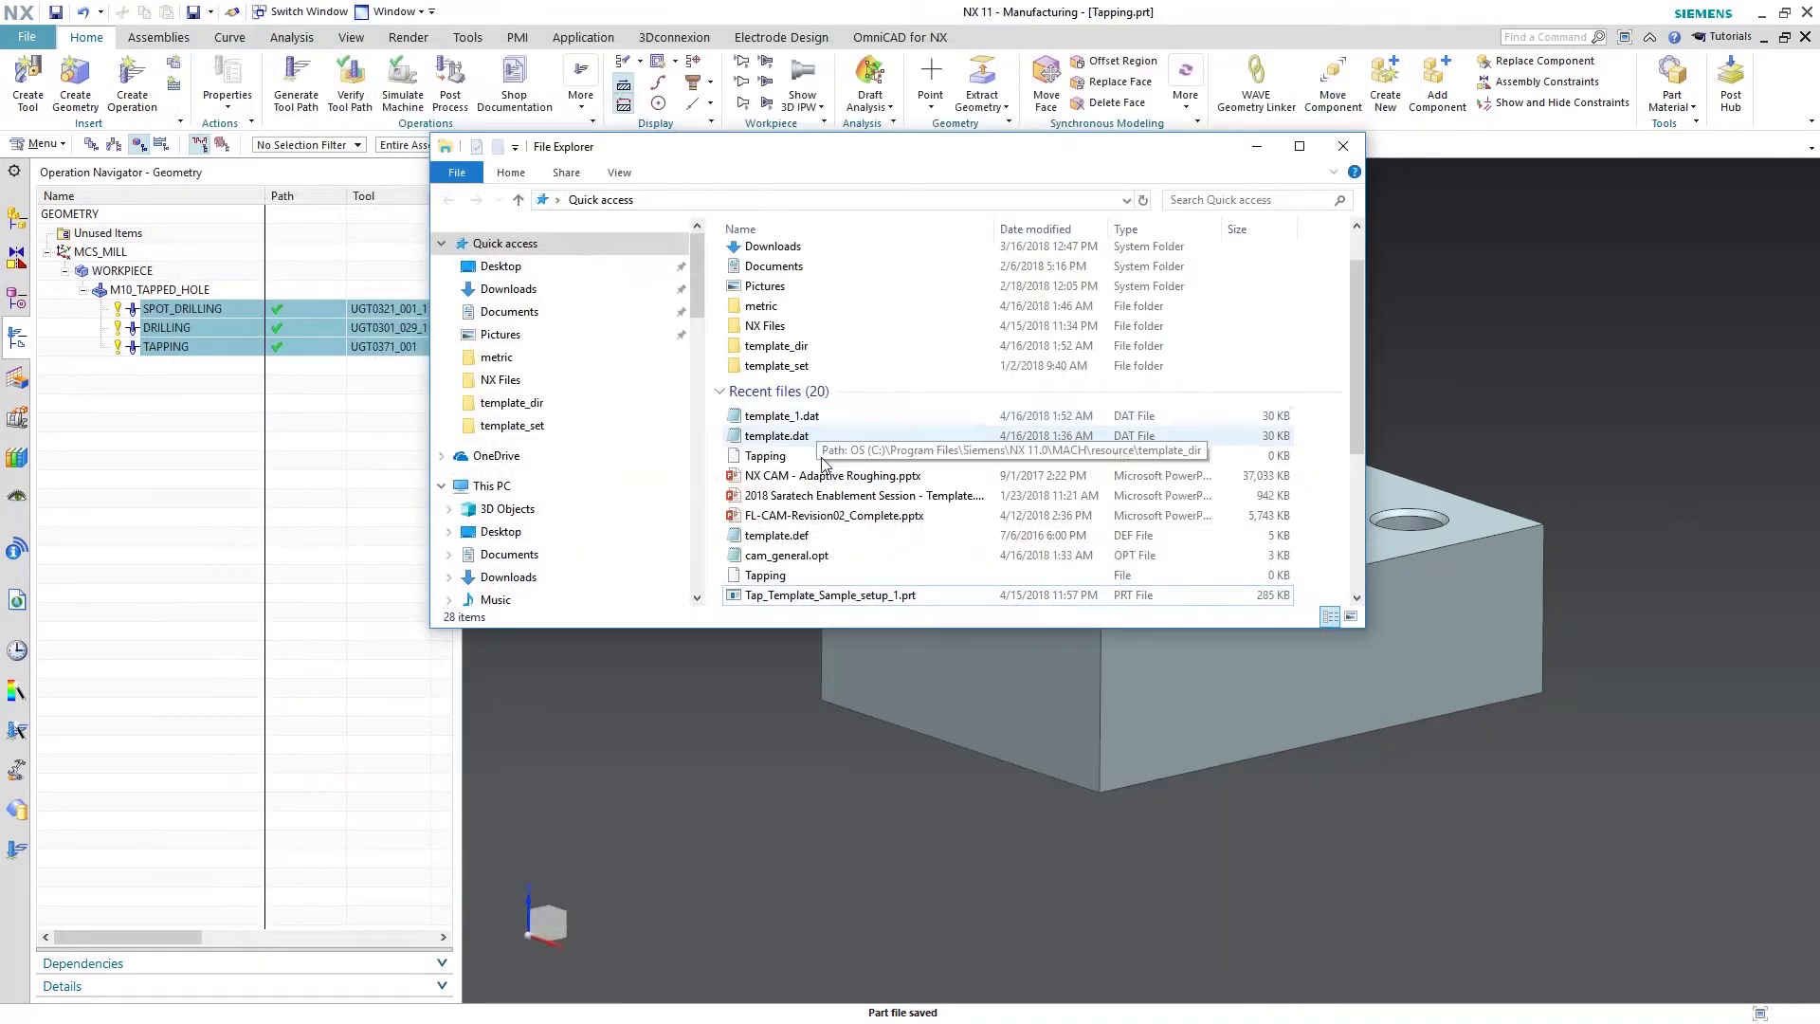
left_click(769, 438)
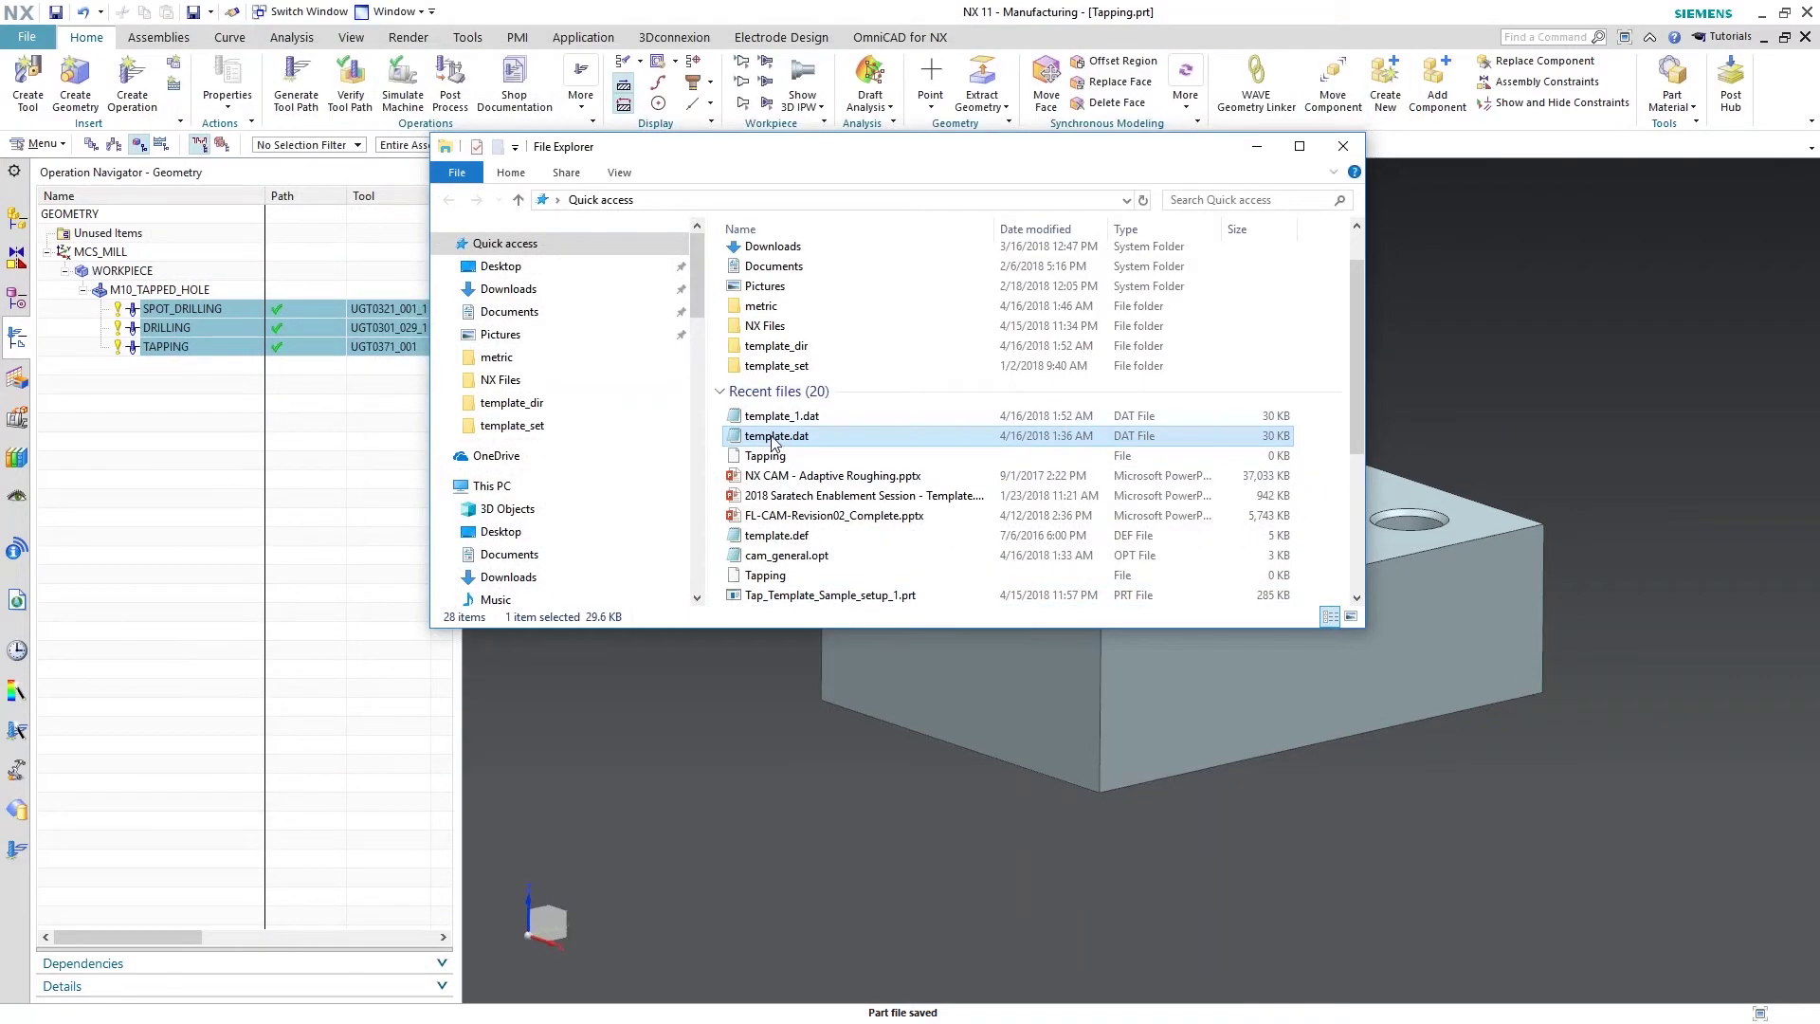
double_click(773, 438)
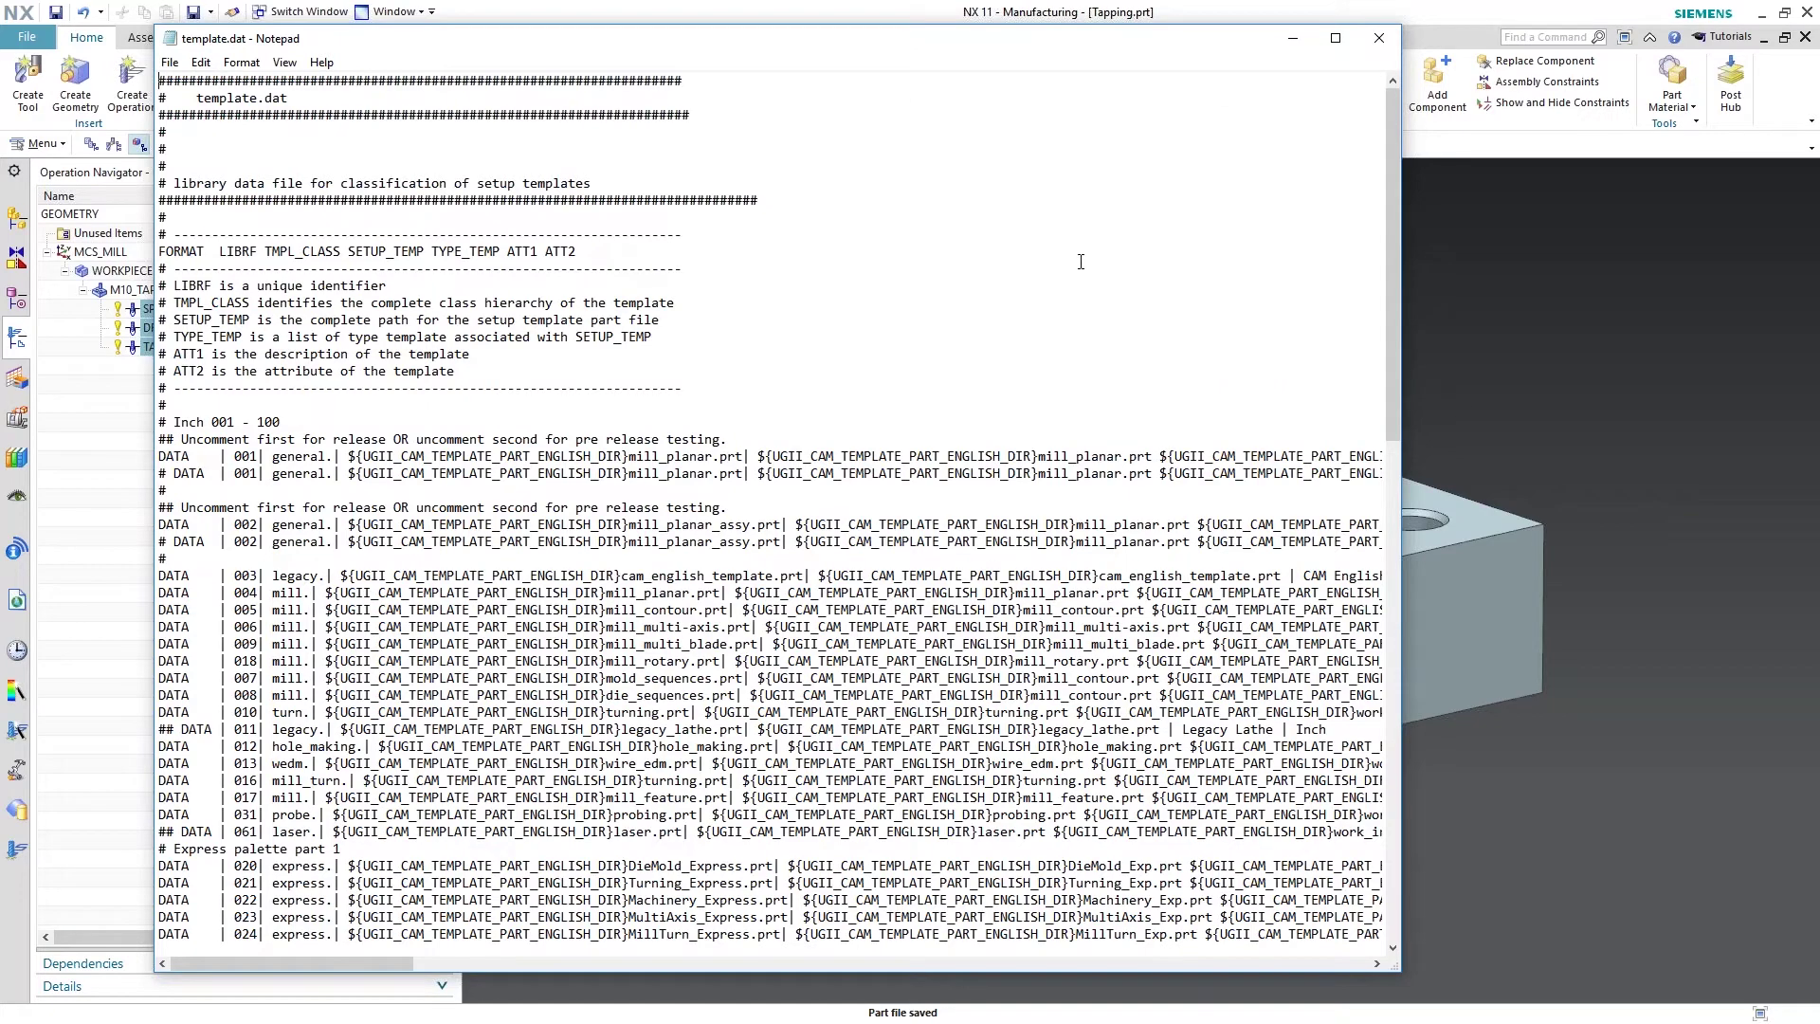
- Maximize Notepad, scroll to the end, and select the entire metric Hole Making line 112
left_click(1335, 38)
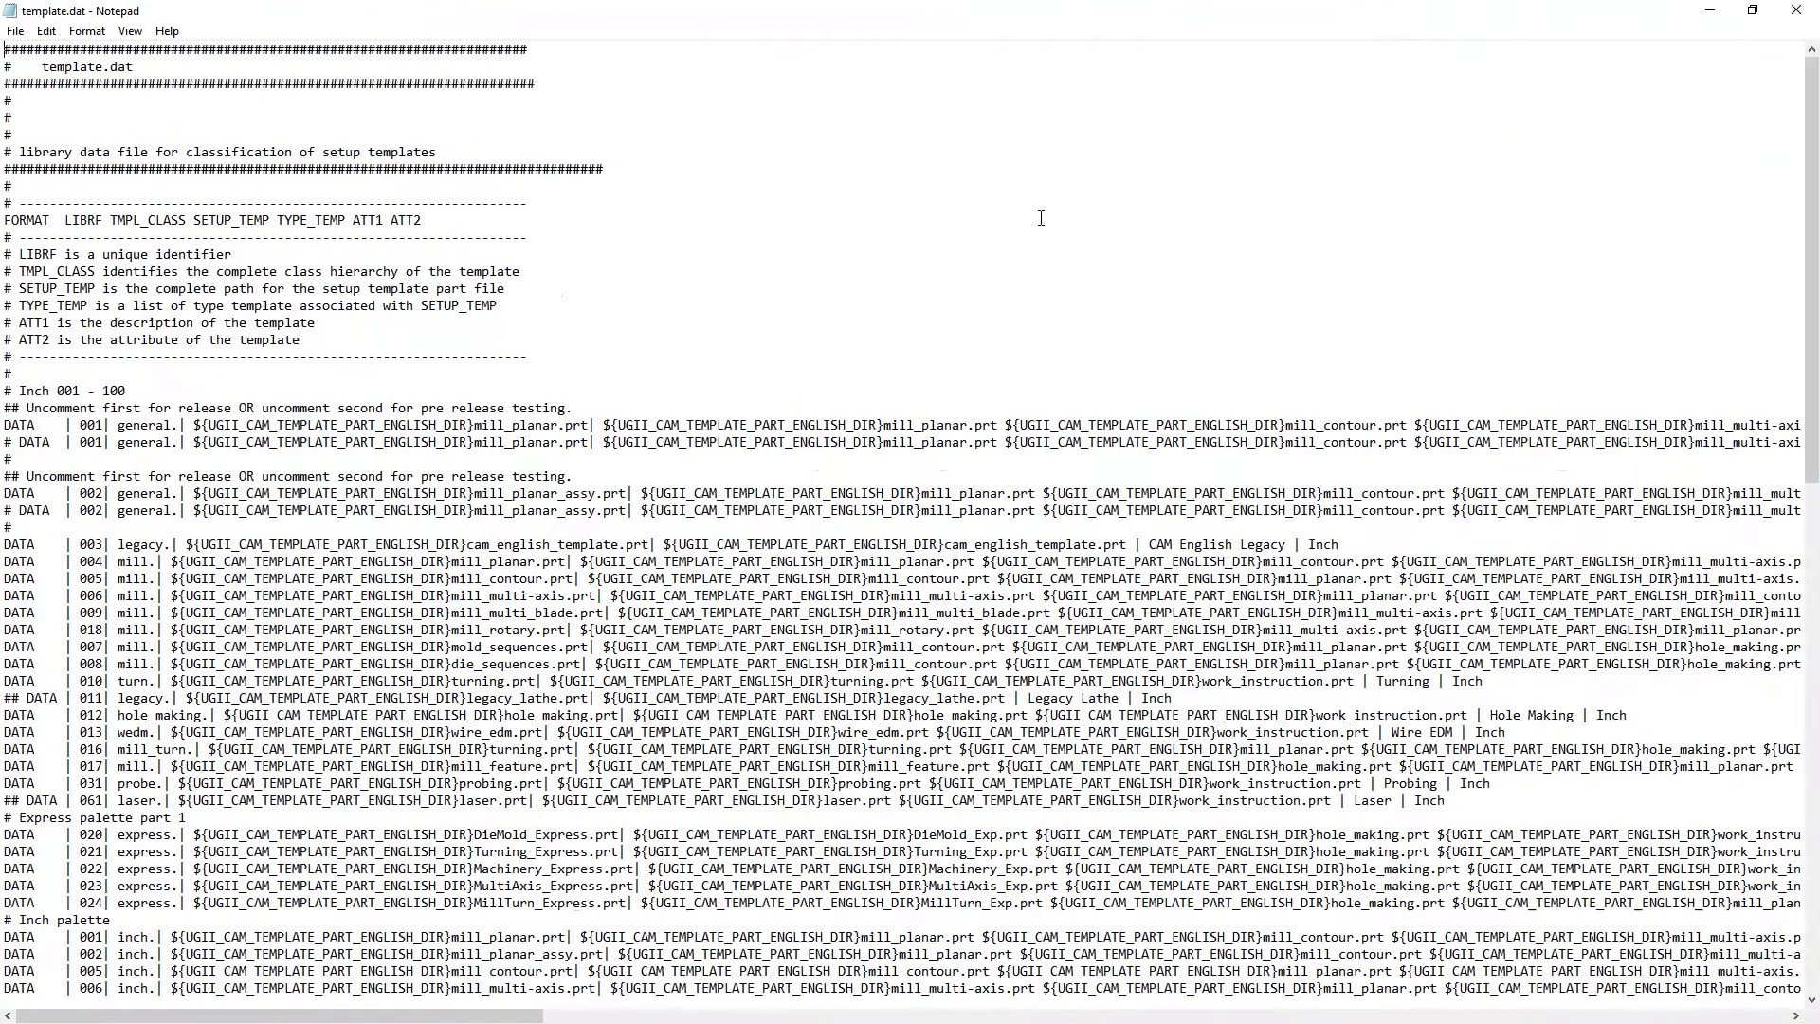
scroll(493, 366, "down", 2)
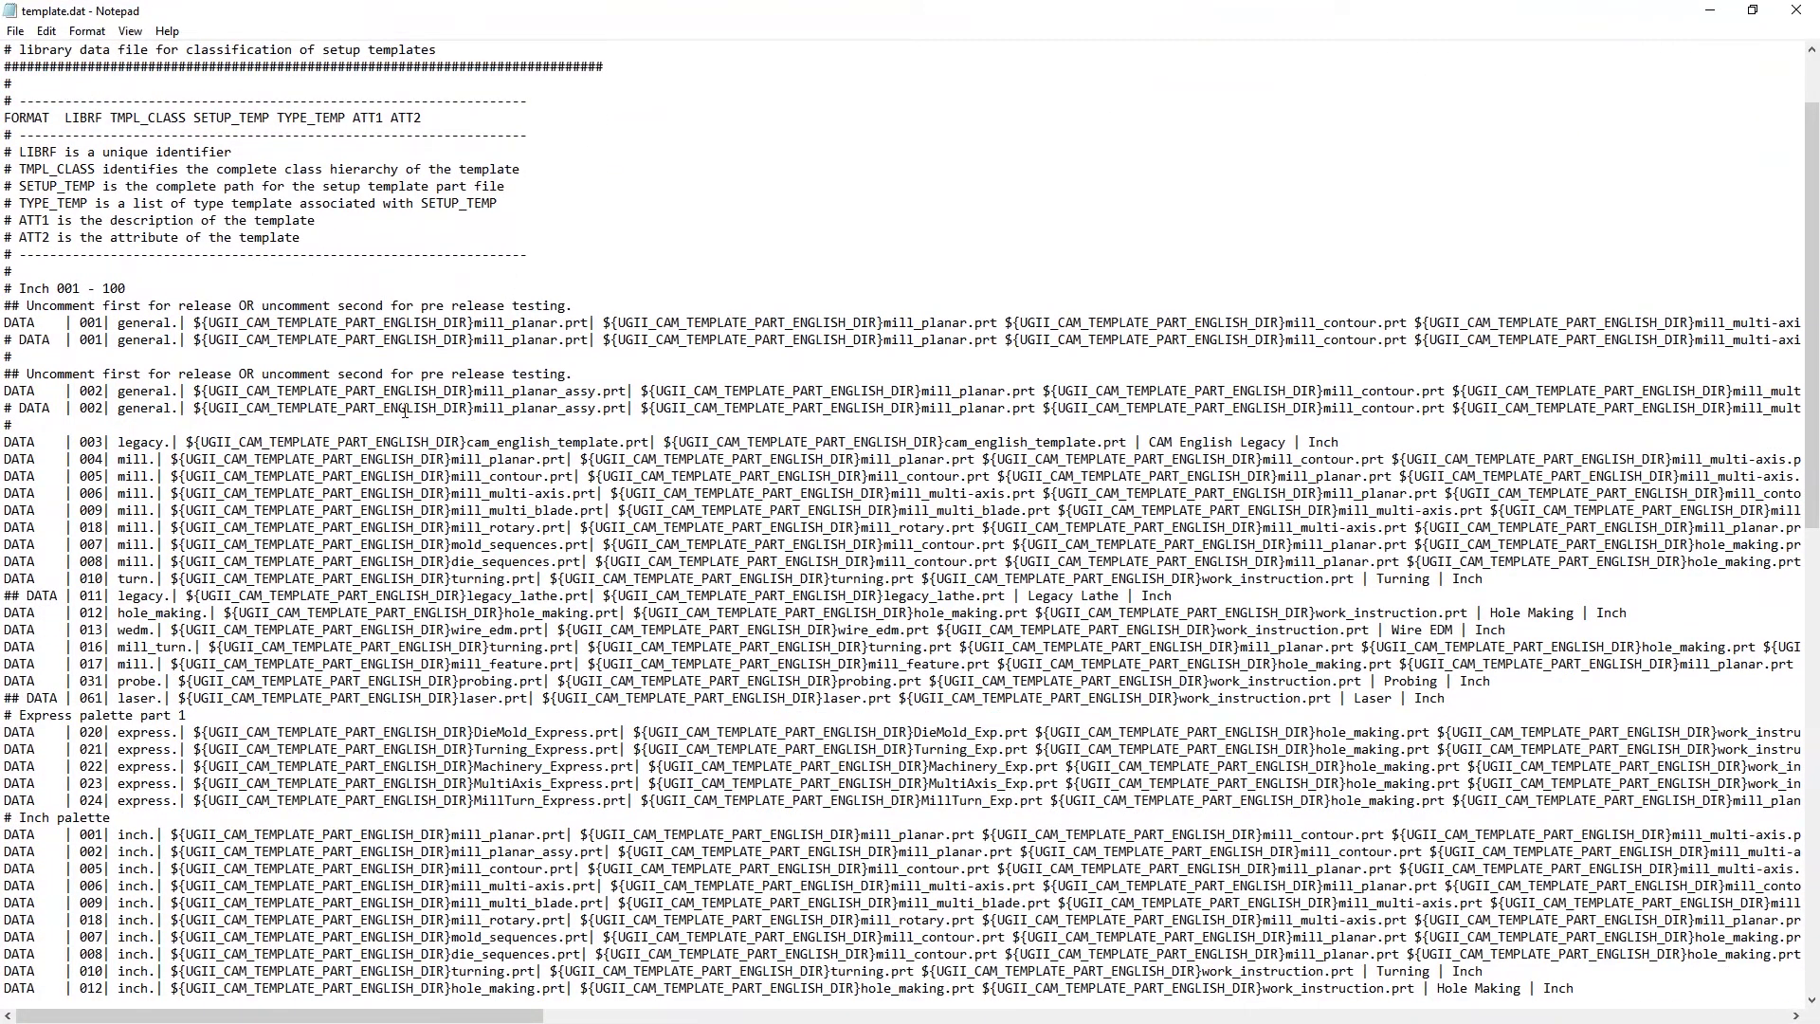
scroll(404, 411, "down", 4)
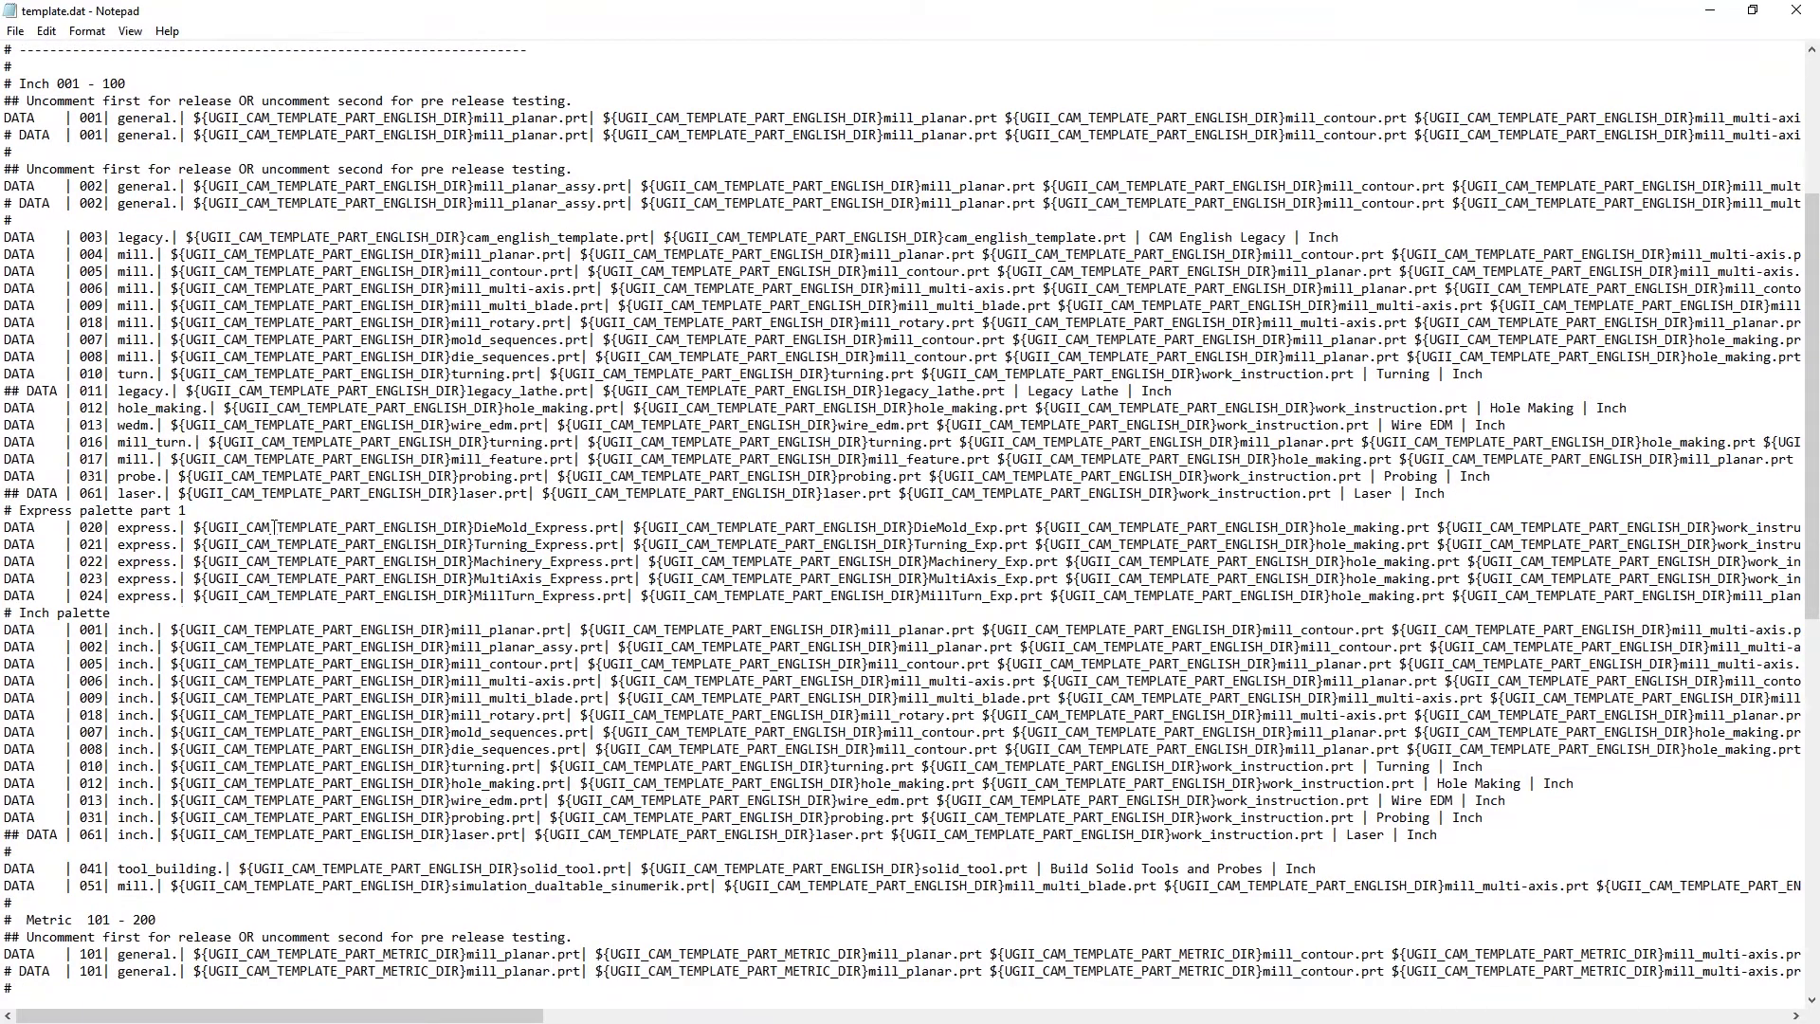
scroll(274, 527, "down", 9)
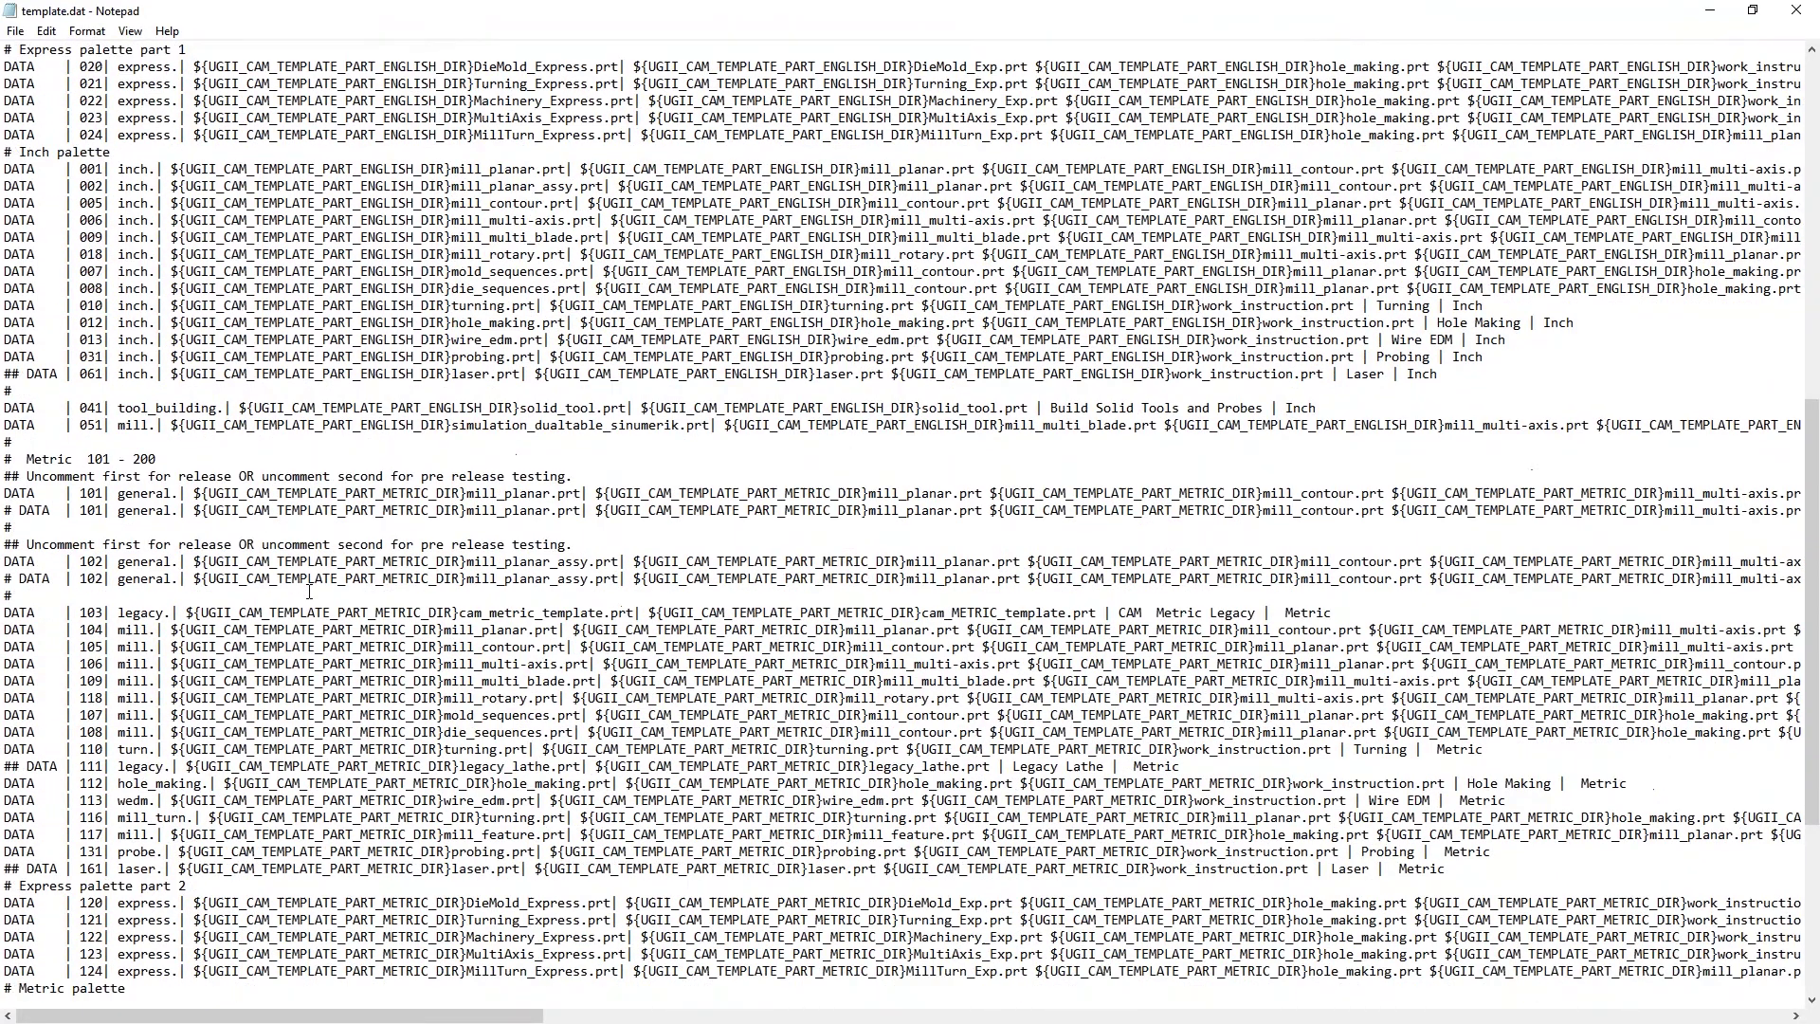
scroll(309, 592, "down", 5)
scroll(172, 663, "down", 3)
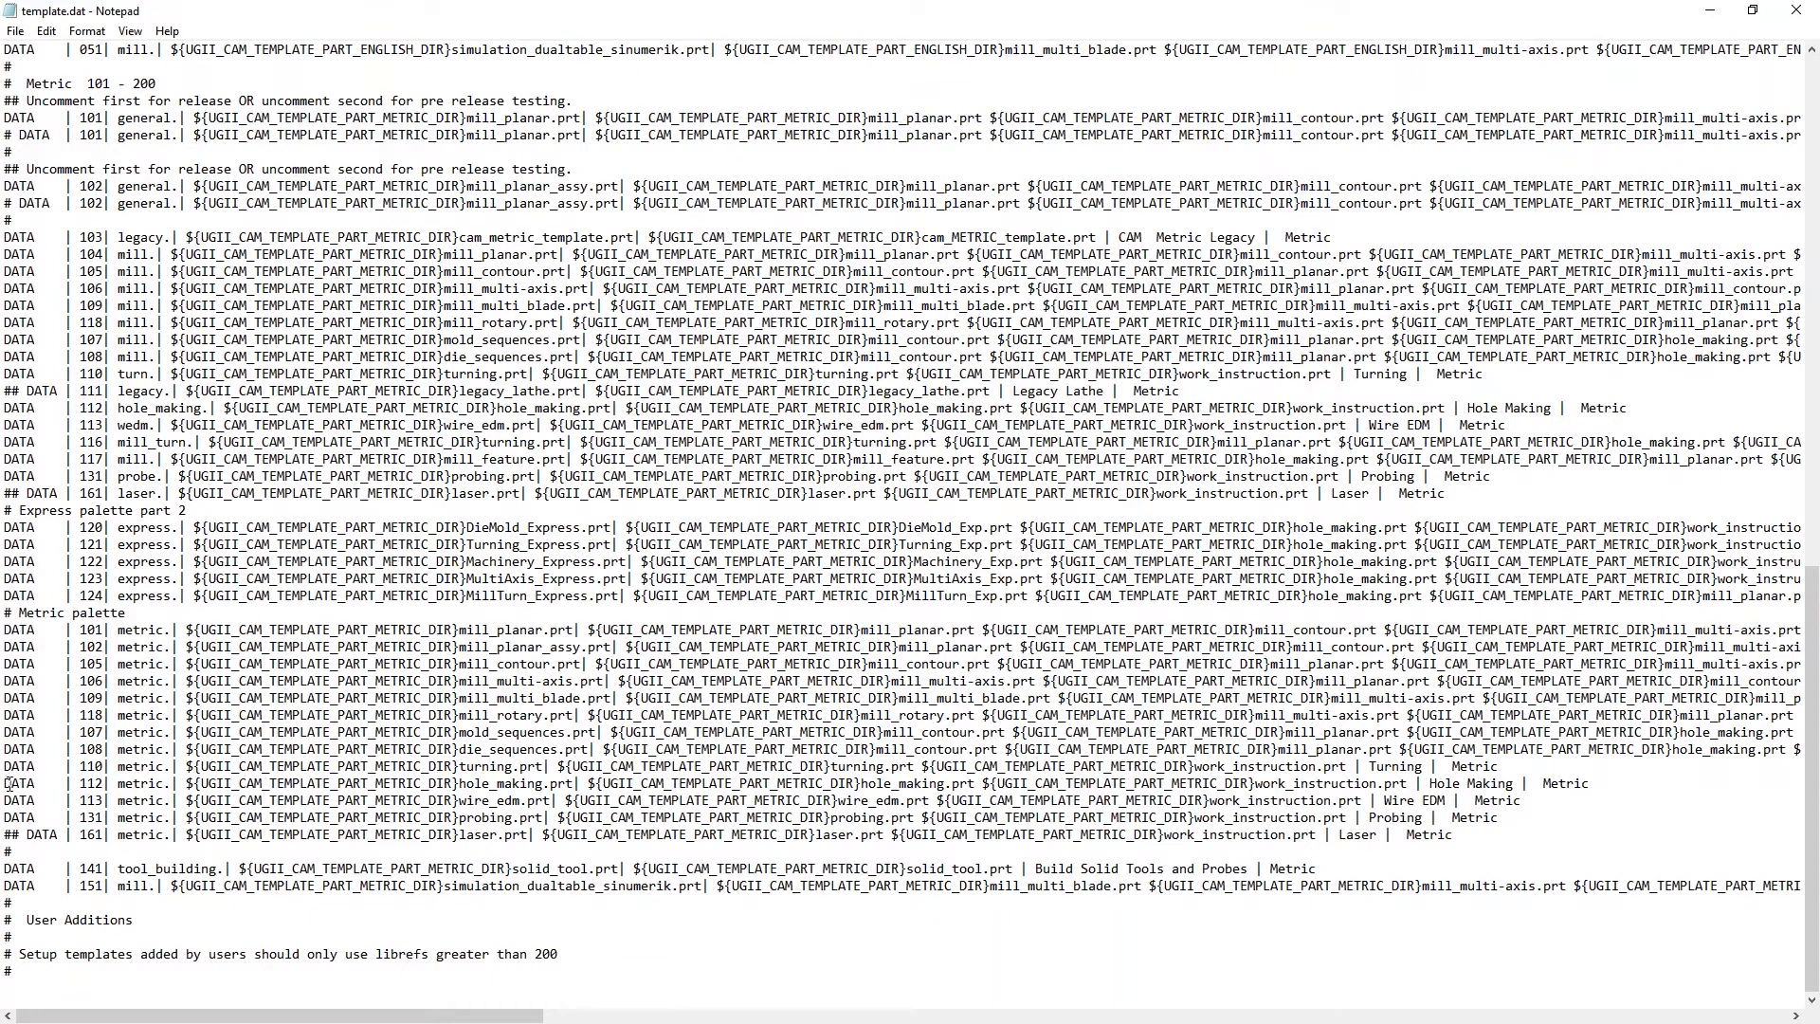
left_click_drag(8, 783, 1596, 783)
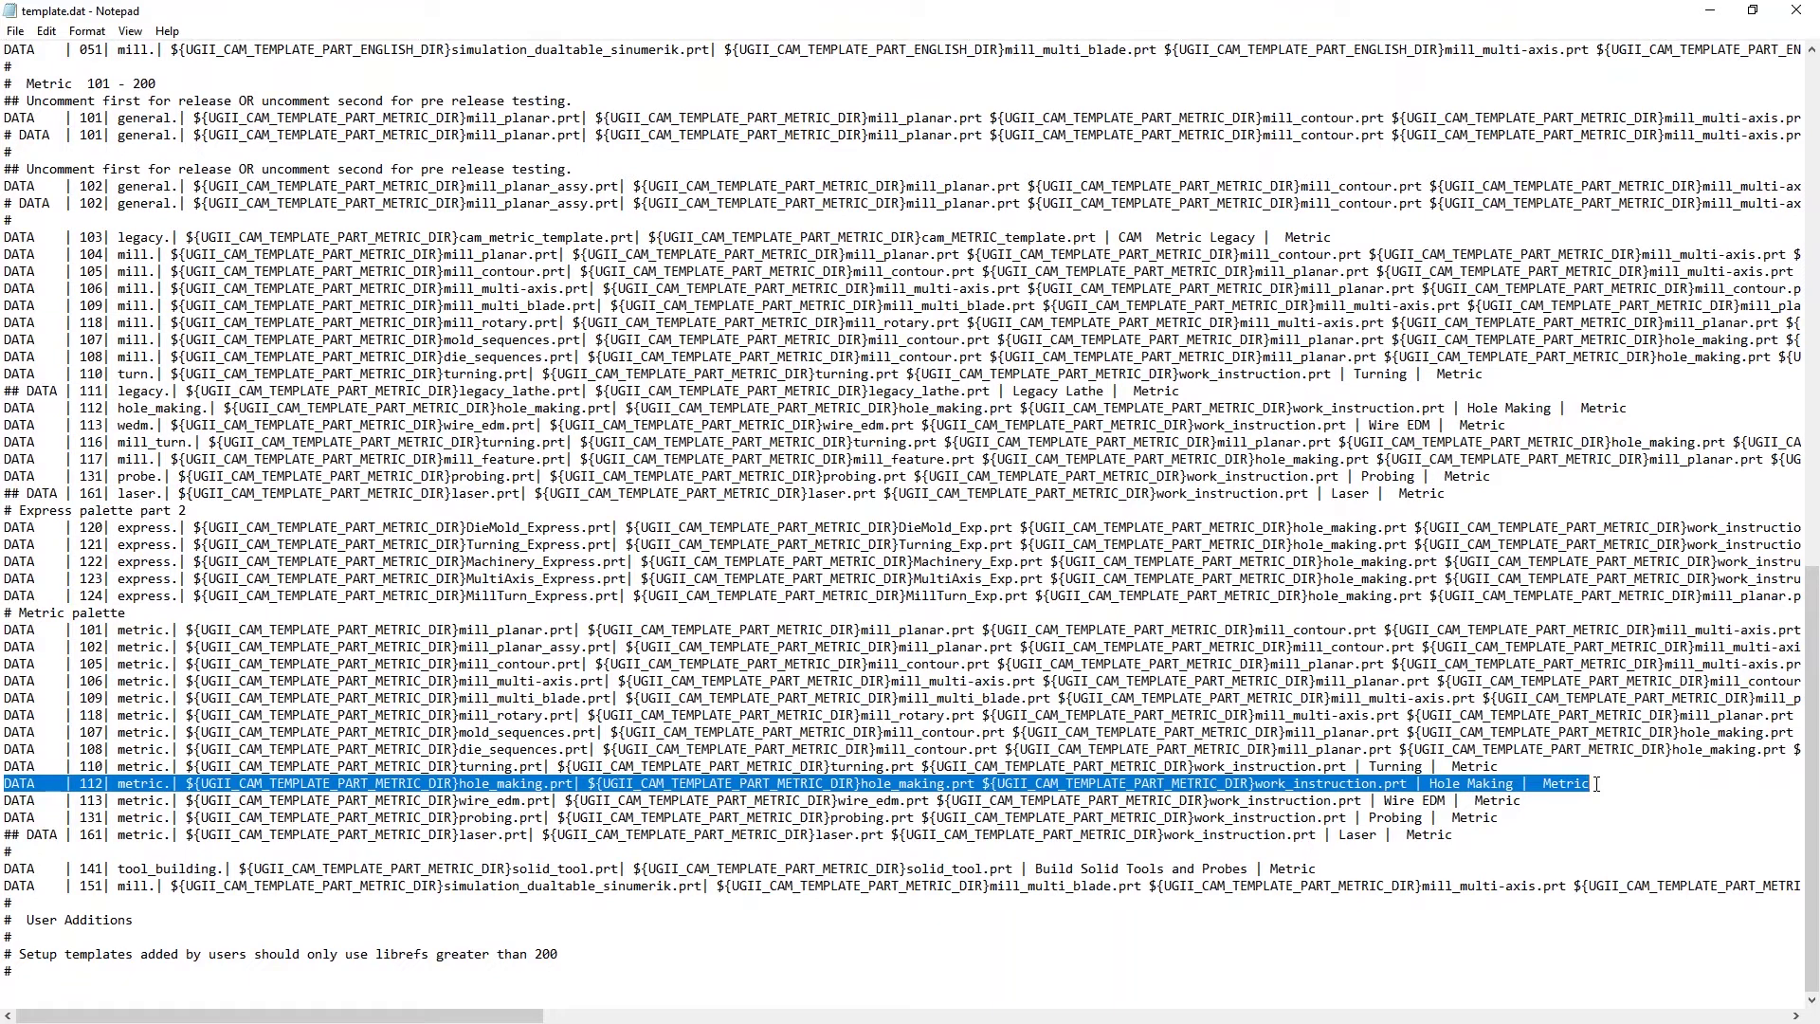
left_click(87, 976)
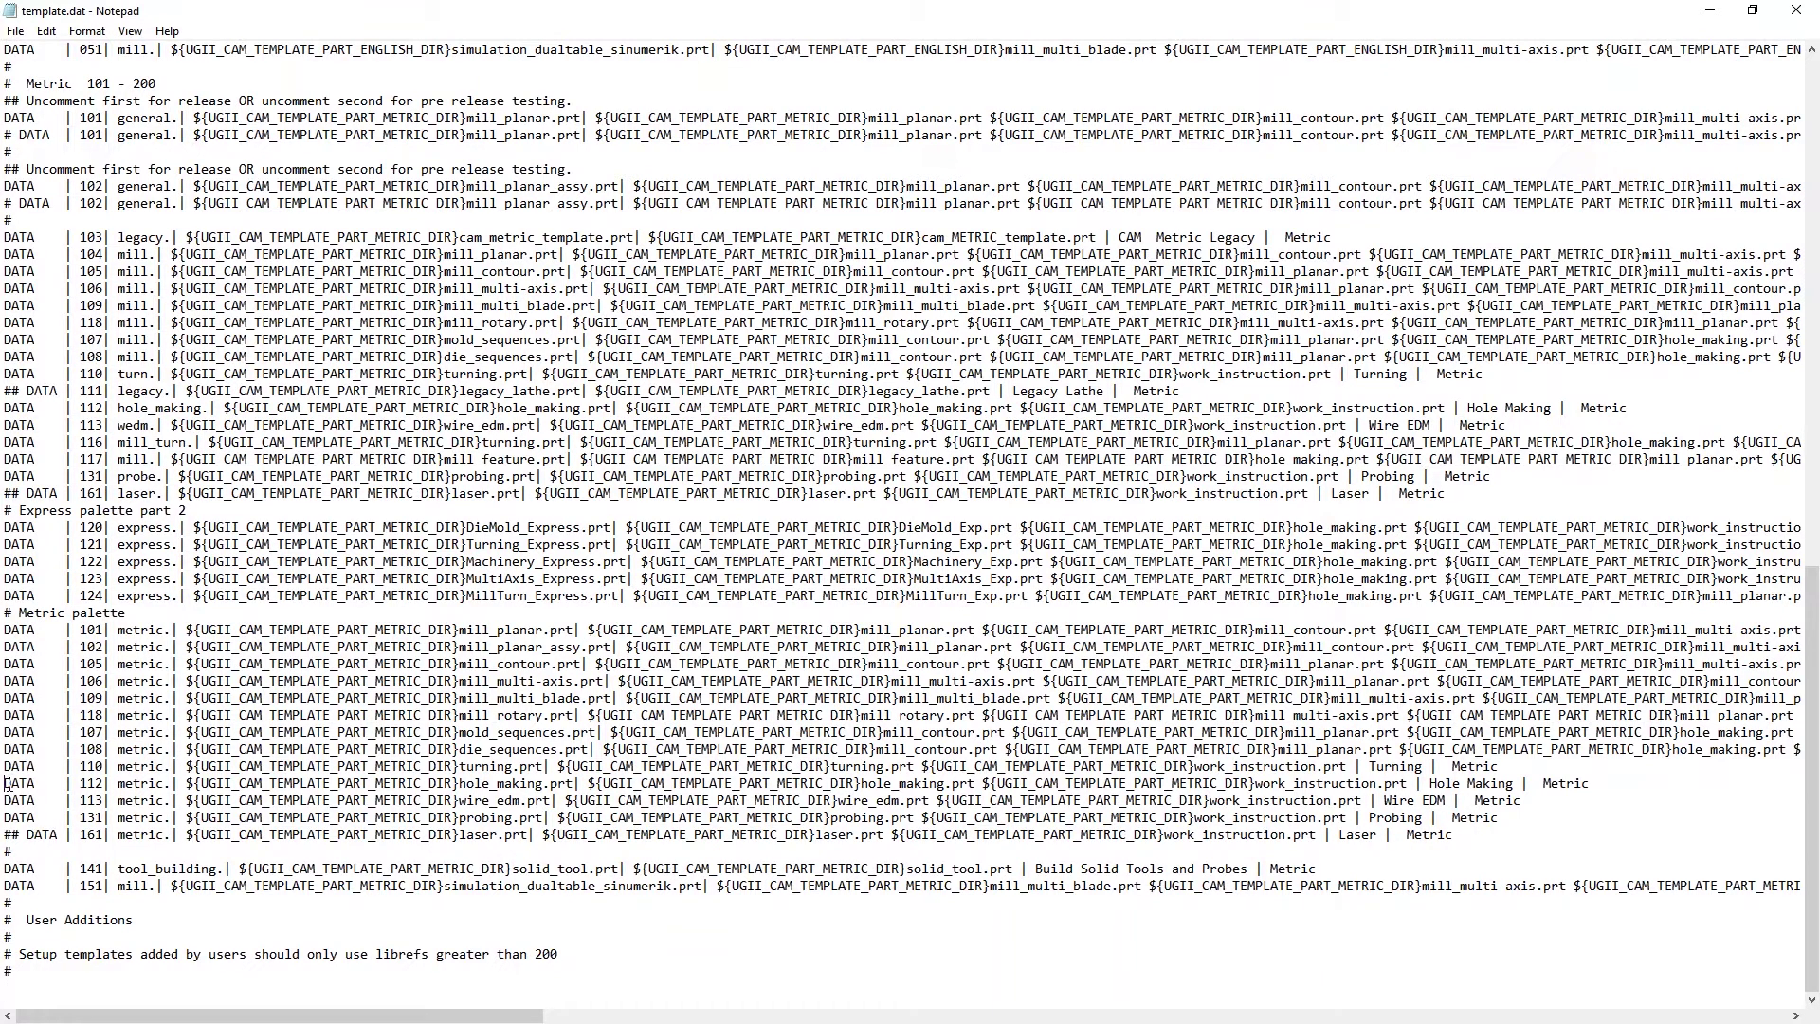
left_click_drag(5, 783, 1607, 790)
key("ctrl+c")
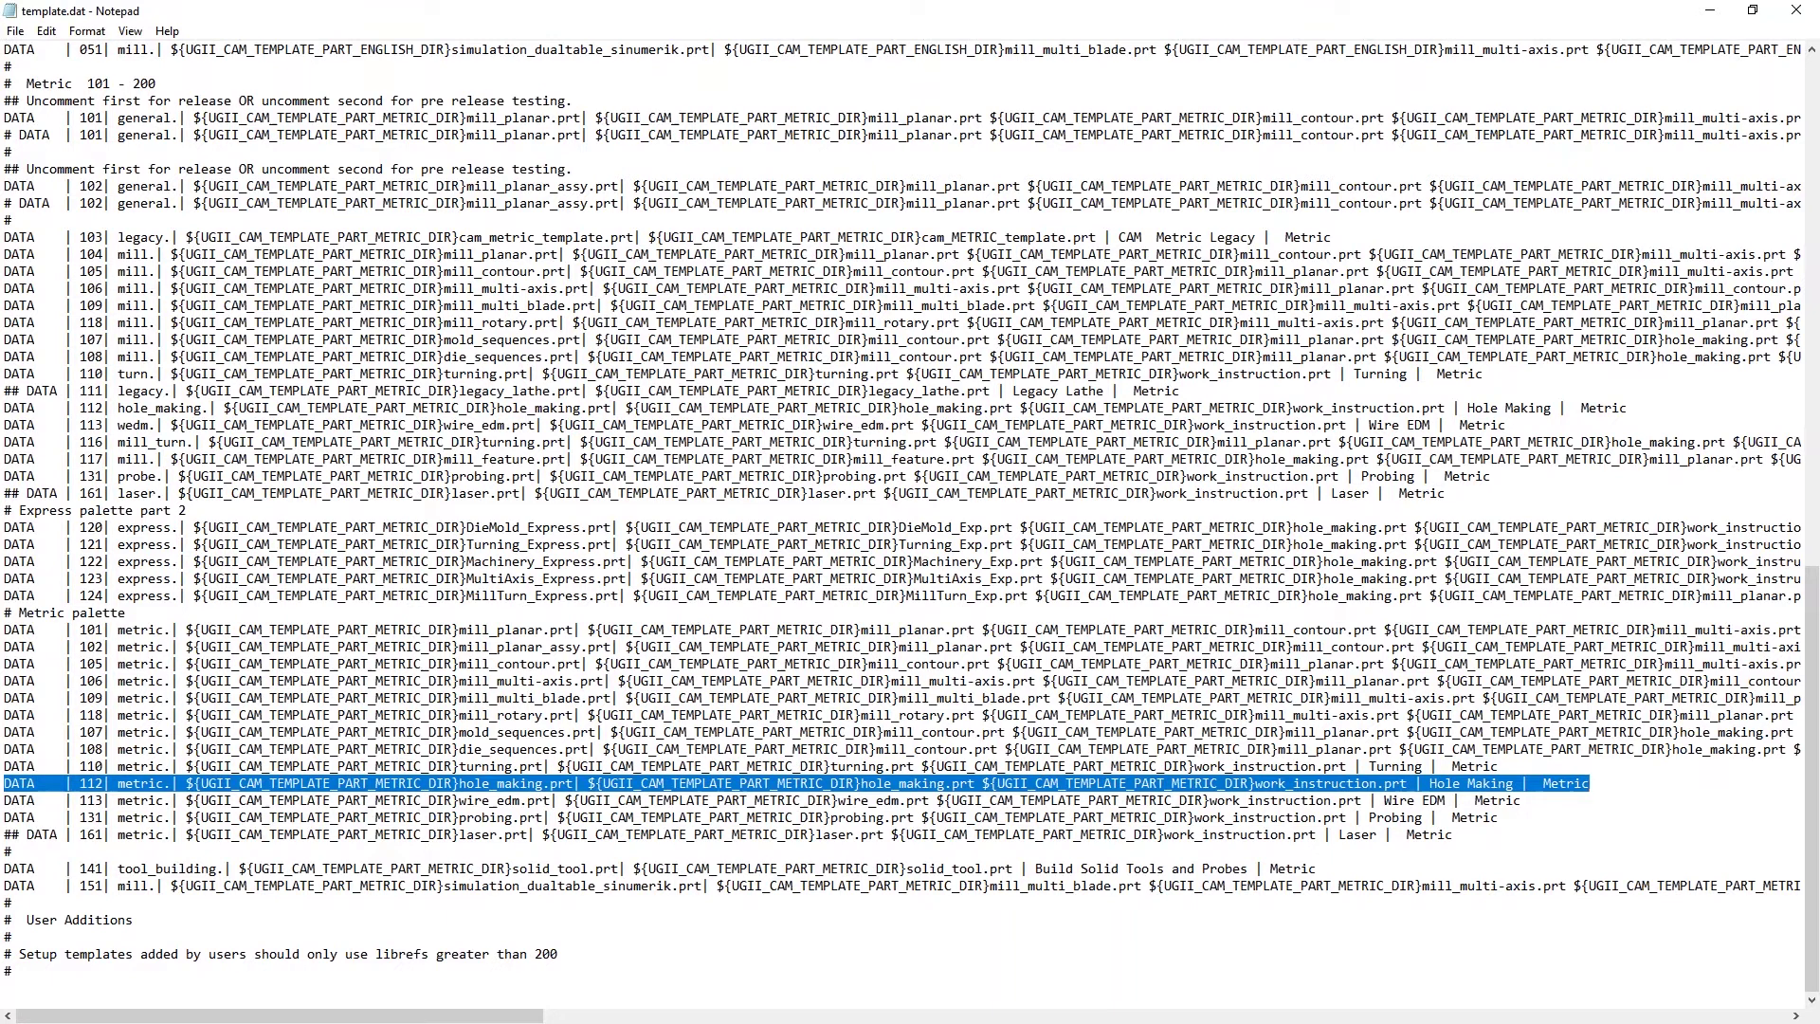
- Paste a copy of line 112 onto the last line and renumber it 201
left_click(20, 991)
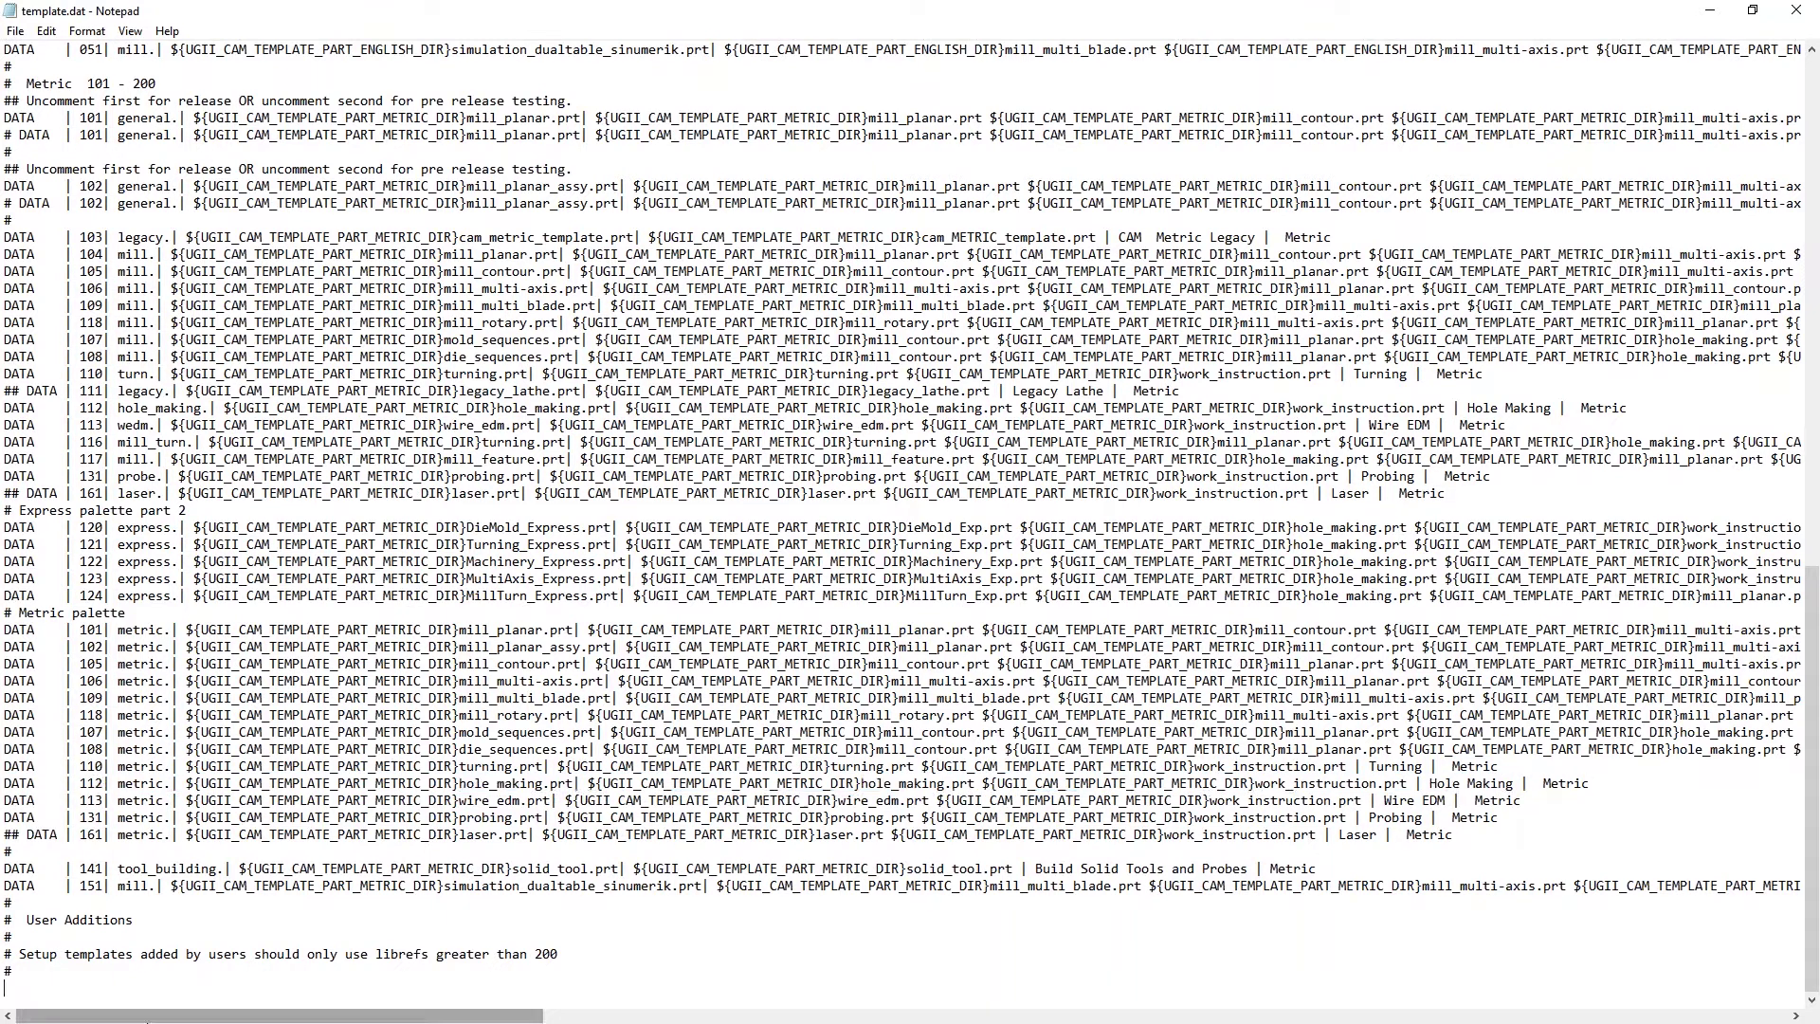
key("ctrl+v")
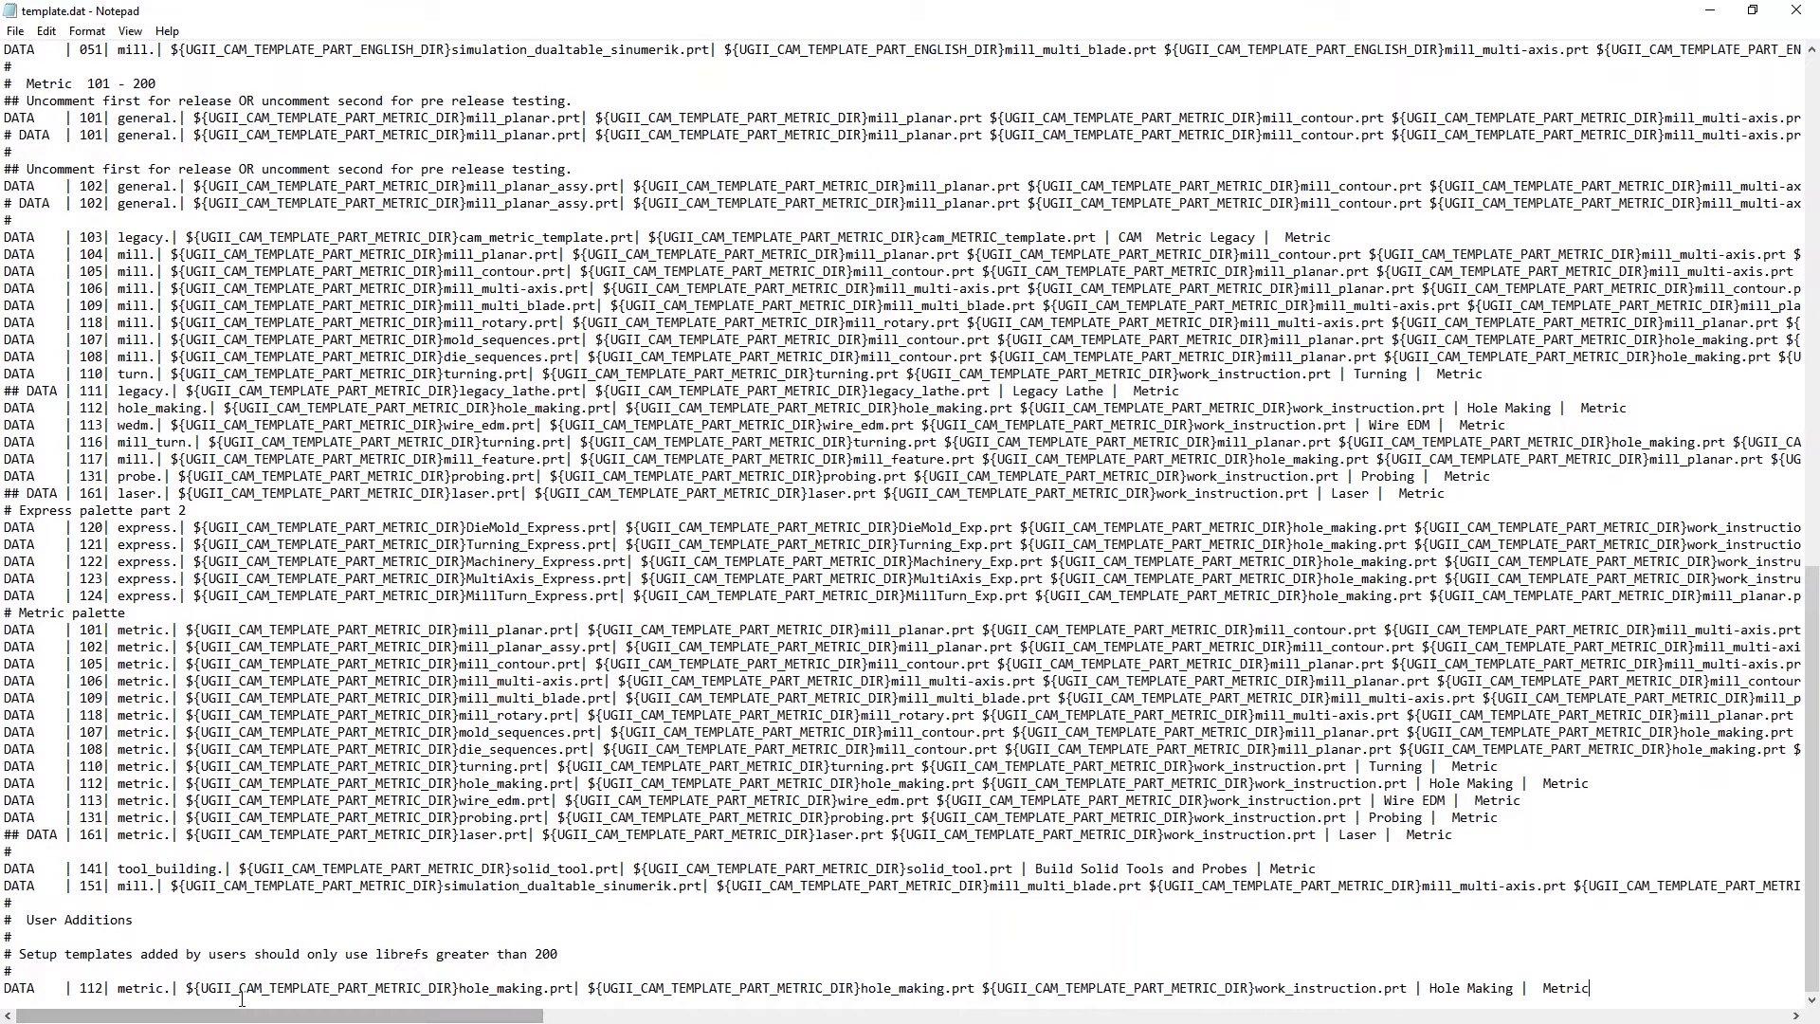
left_click(104, 997)
key("BackSpace")
key("BackSpace")
key("BackSpace")
type("201")
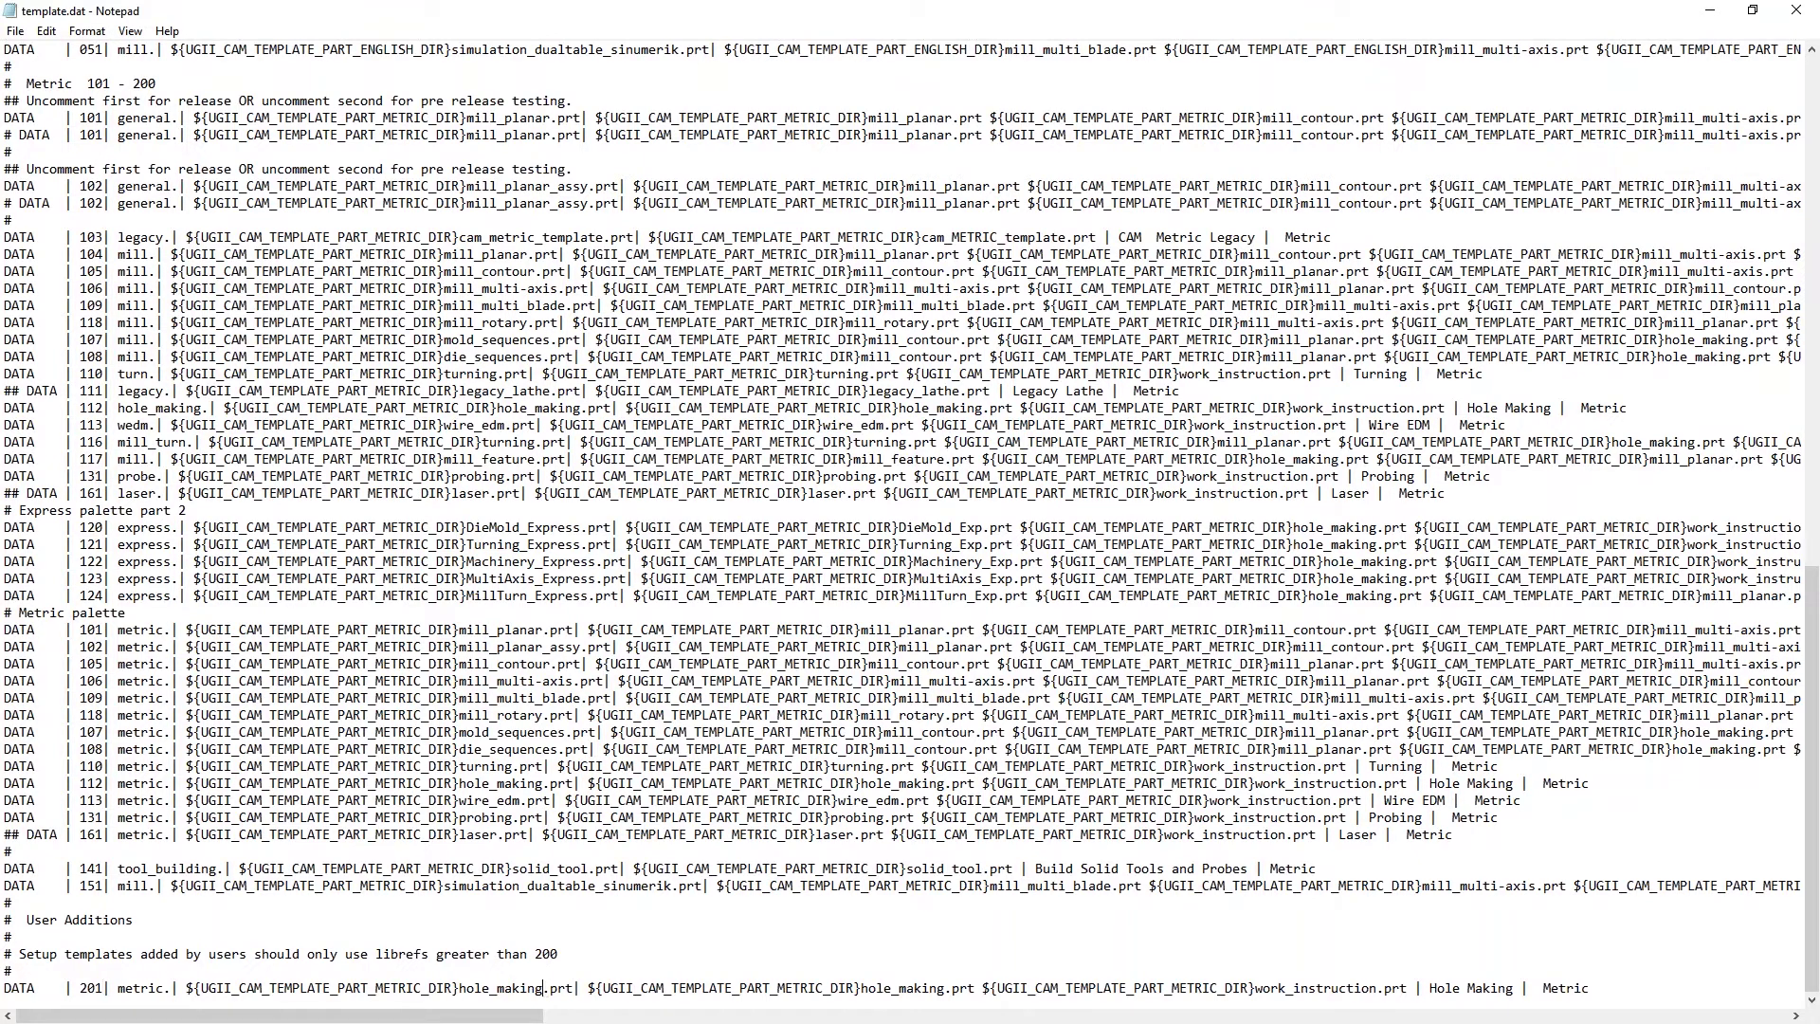
- Replace both hole_making file names and the Hole Making label with Tapping
key("BackSpace")
key("BackSpace")
key("BackSpace")
key("BackSpace")
key("BackSpace")
key("BackSpace")
key("BackSpace")
key("BackSpace")
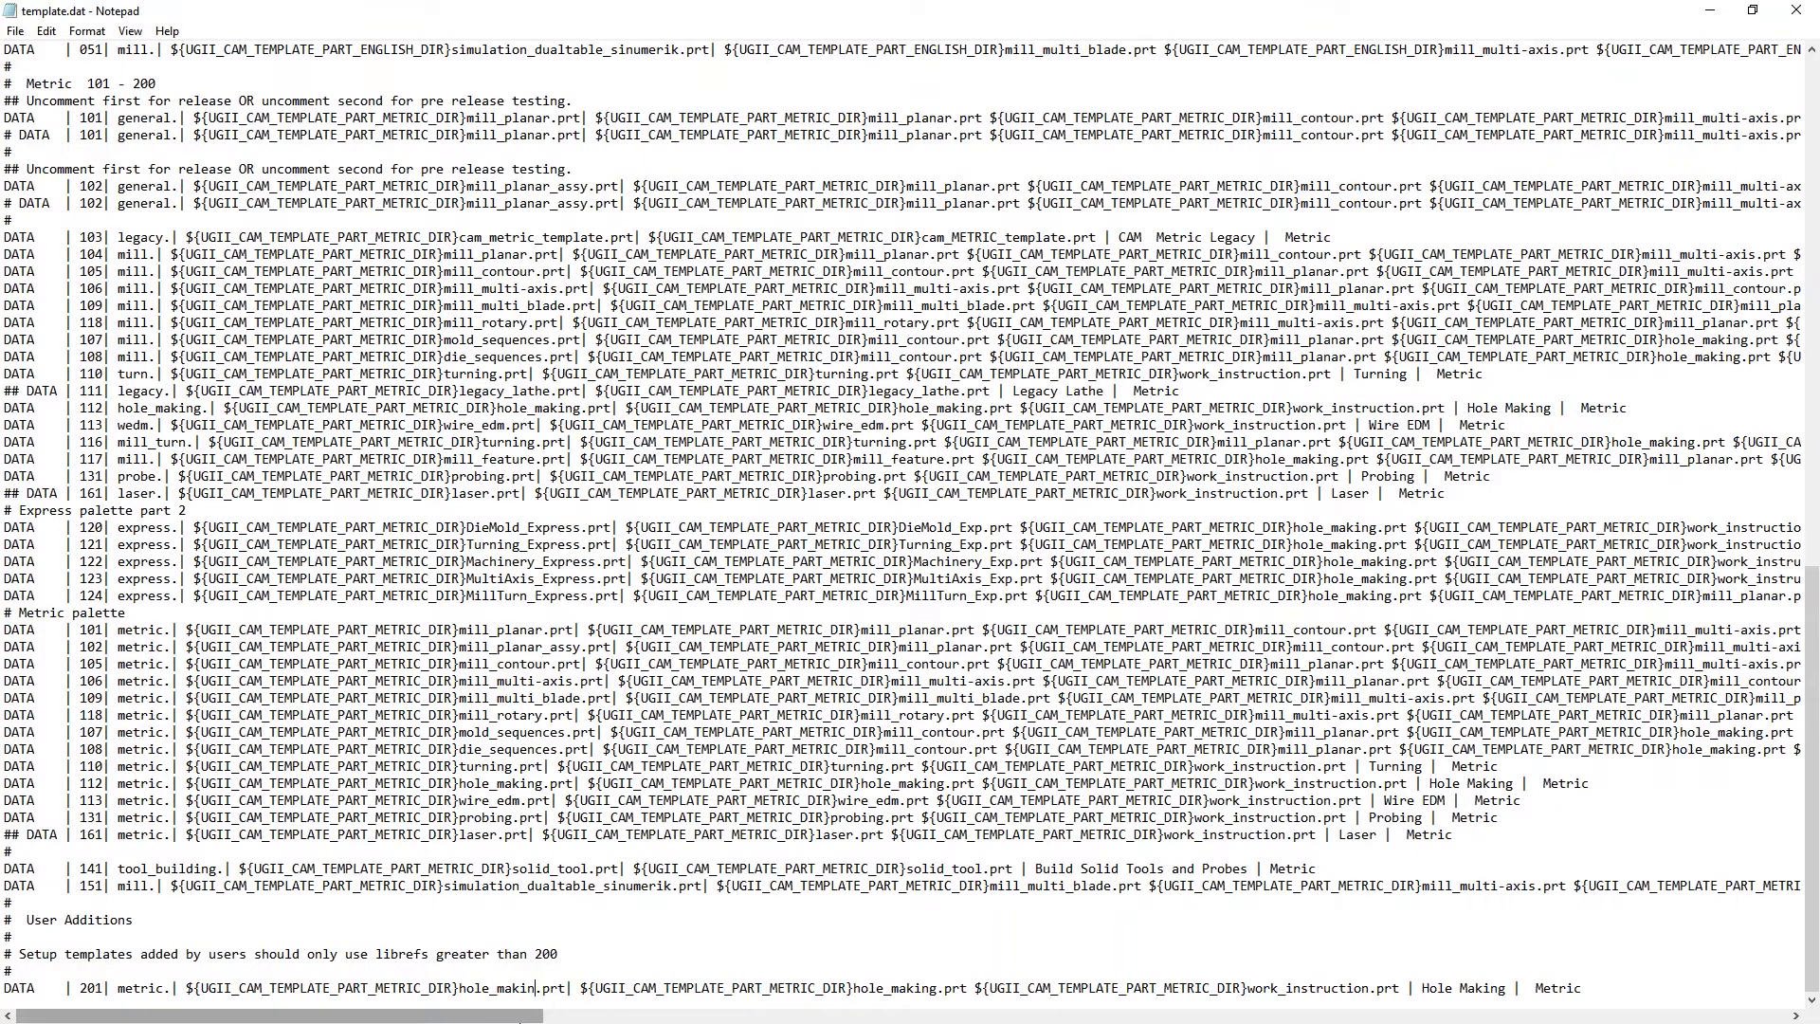
key("BackSpace")
key("BackSpace")
key("BackSpace")
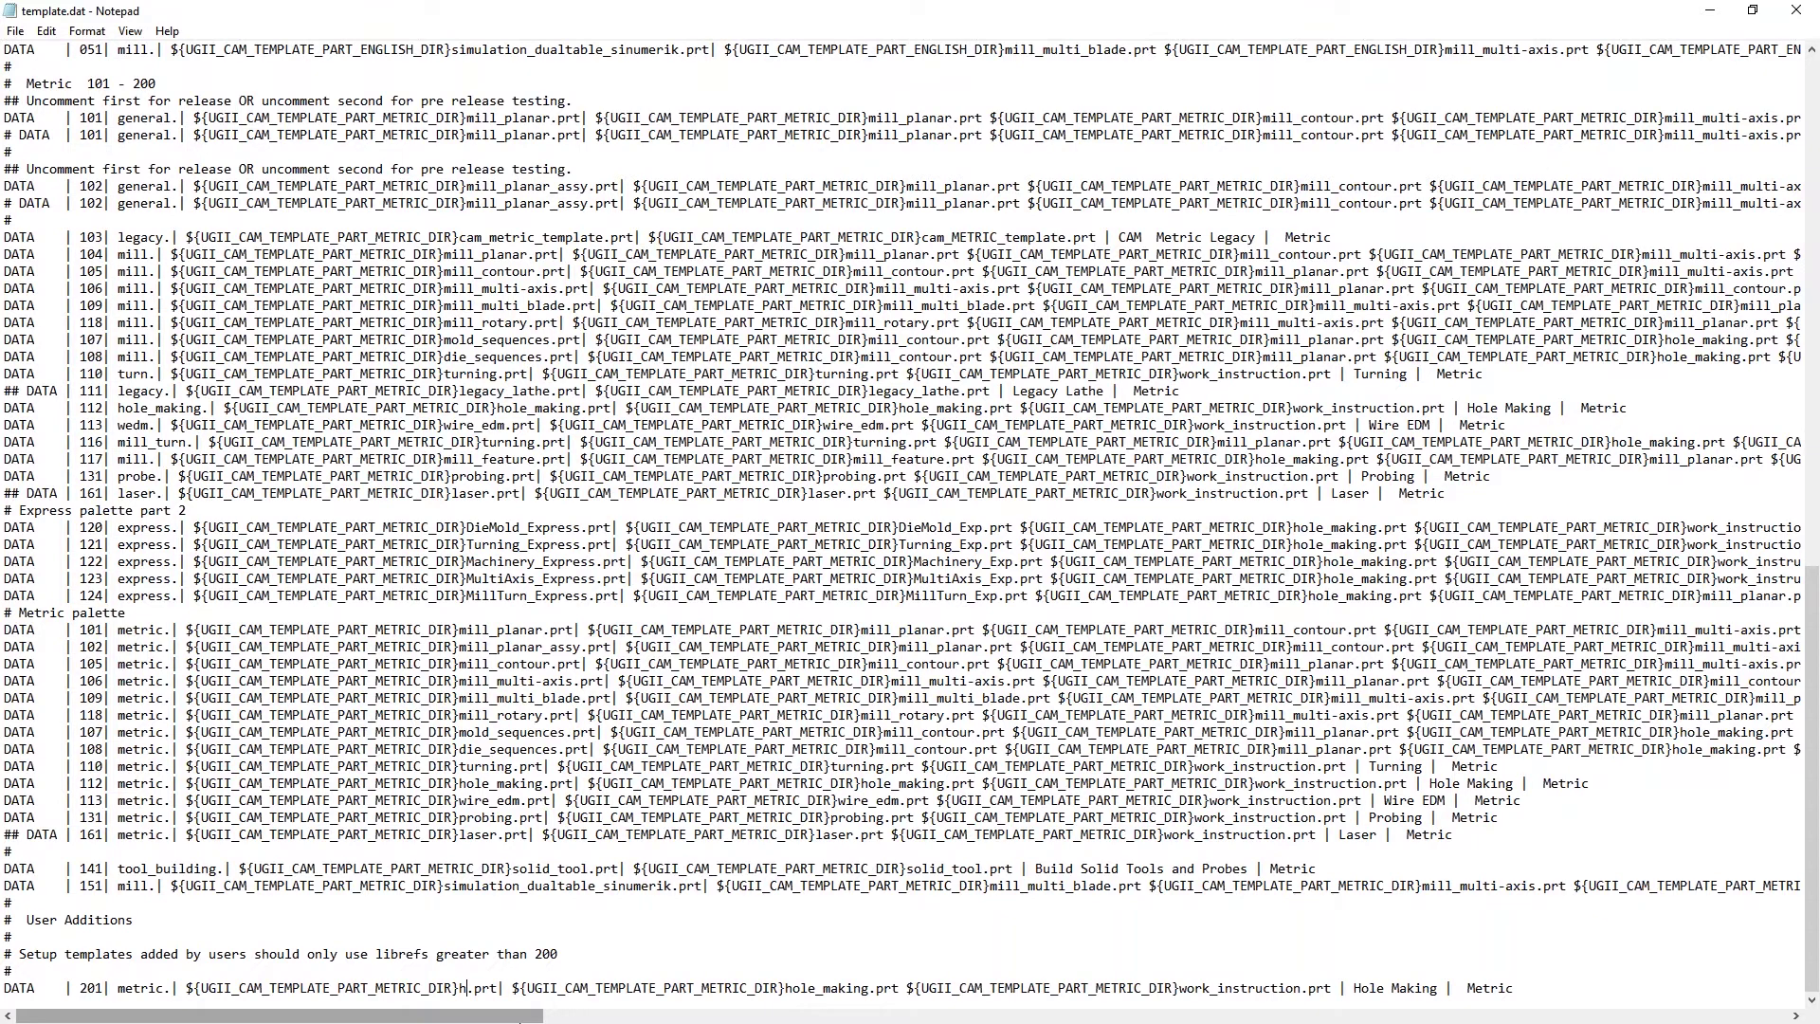
type("Tapping")
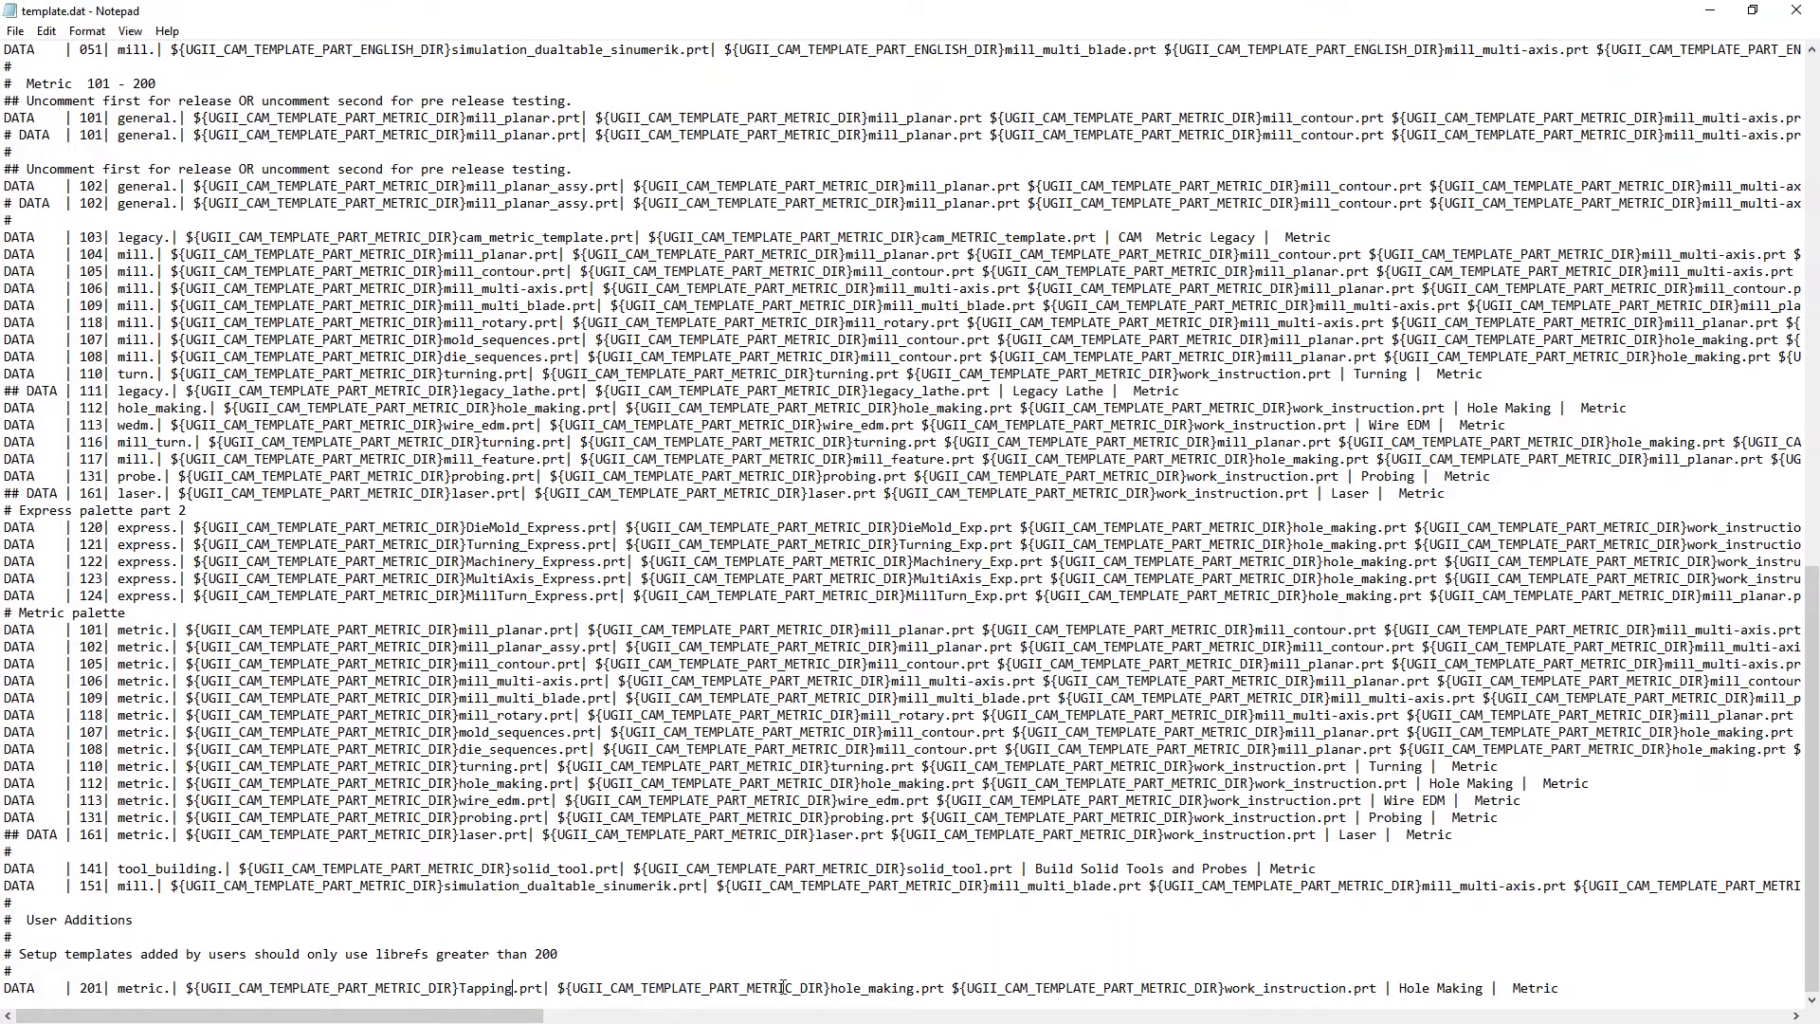
left_click(916, 990)
key("BackSpace")
key("BackSpace")
key("BackSpace")
key("BackSpace")
key("BackSpace")
key("BackSpace")
key("BackSpace")
key("BackSpace")
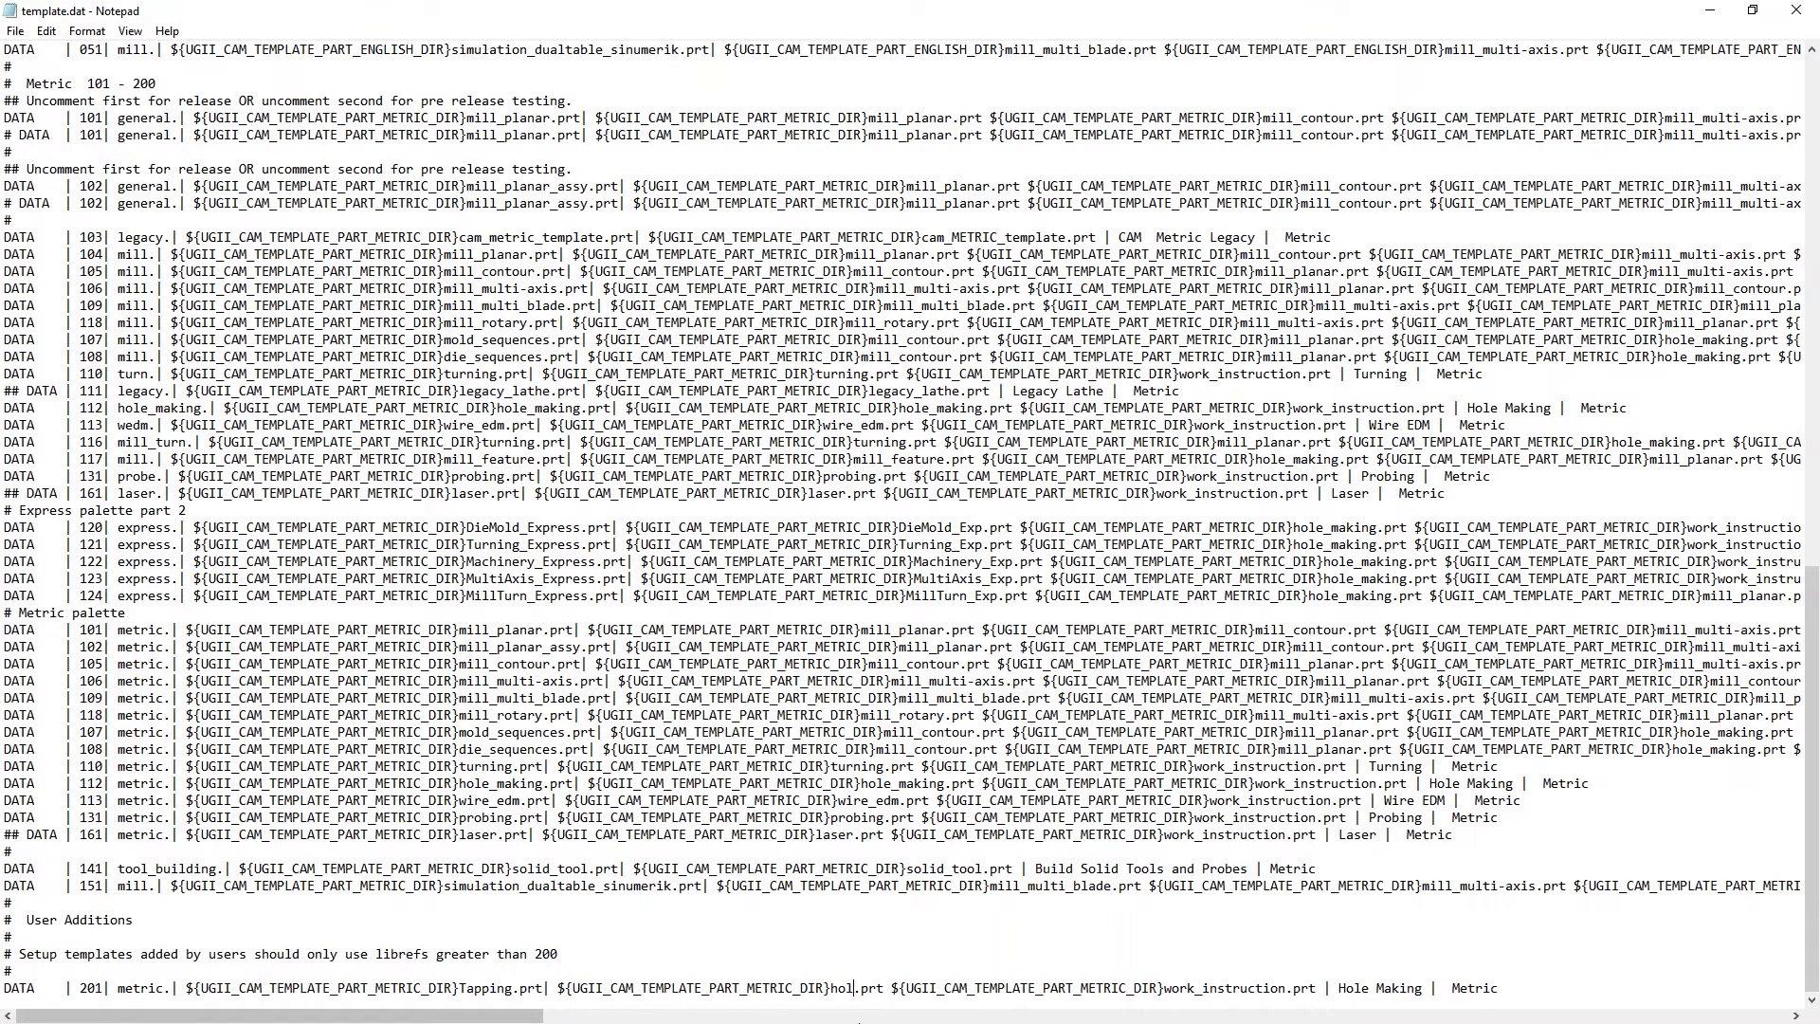
key("BackSpace")
key("BackSpace")
key("BackSpace")
type("Tapping")
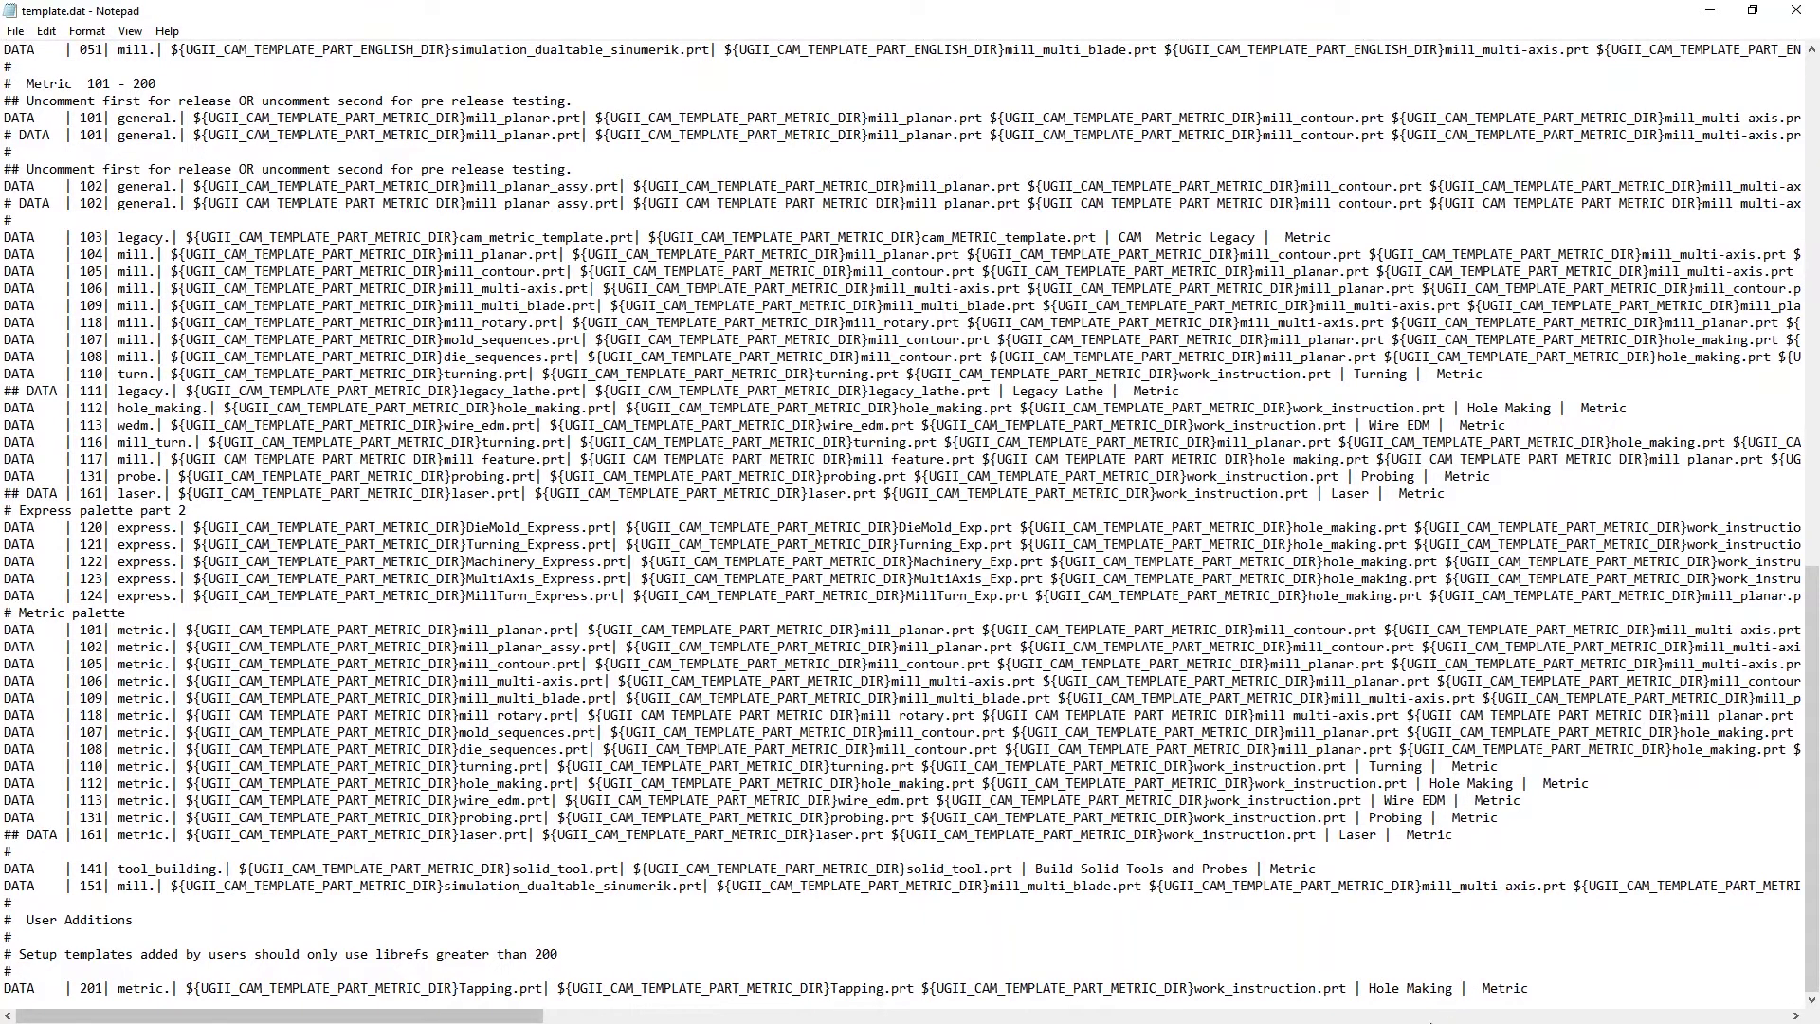
key("BackSpace")
key("BackSpace")
key("BackSpace")
key("BackSpace")
key("BackSpace")
key("BackSpace")
key("BackSpace")
key("BackSpace")
key("BackSpace")
key("BackSpace")
key("BackSpace")
type("Tapping")
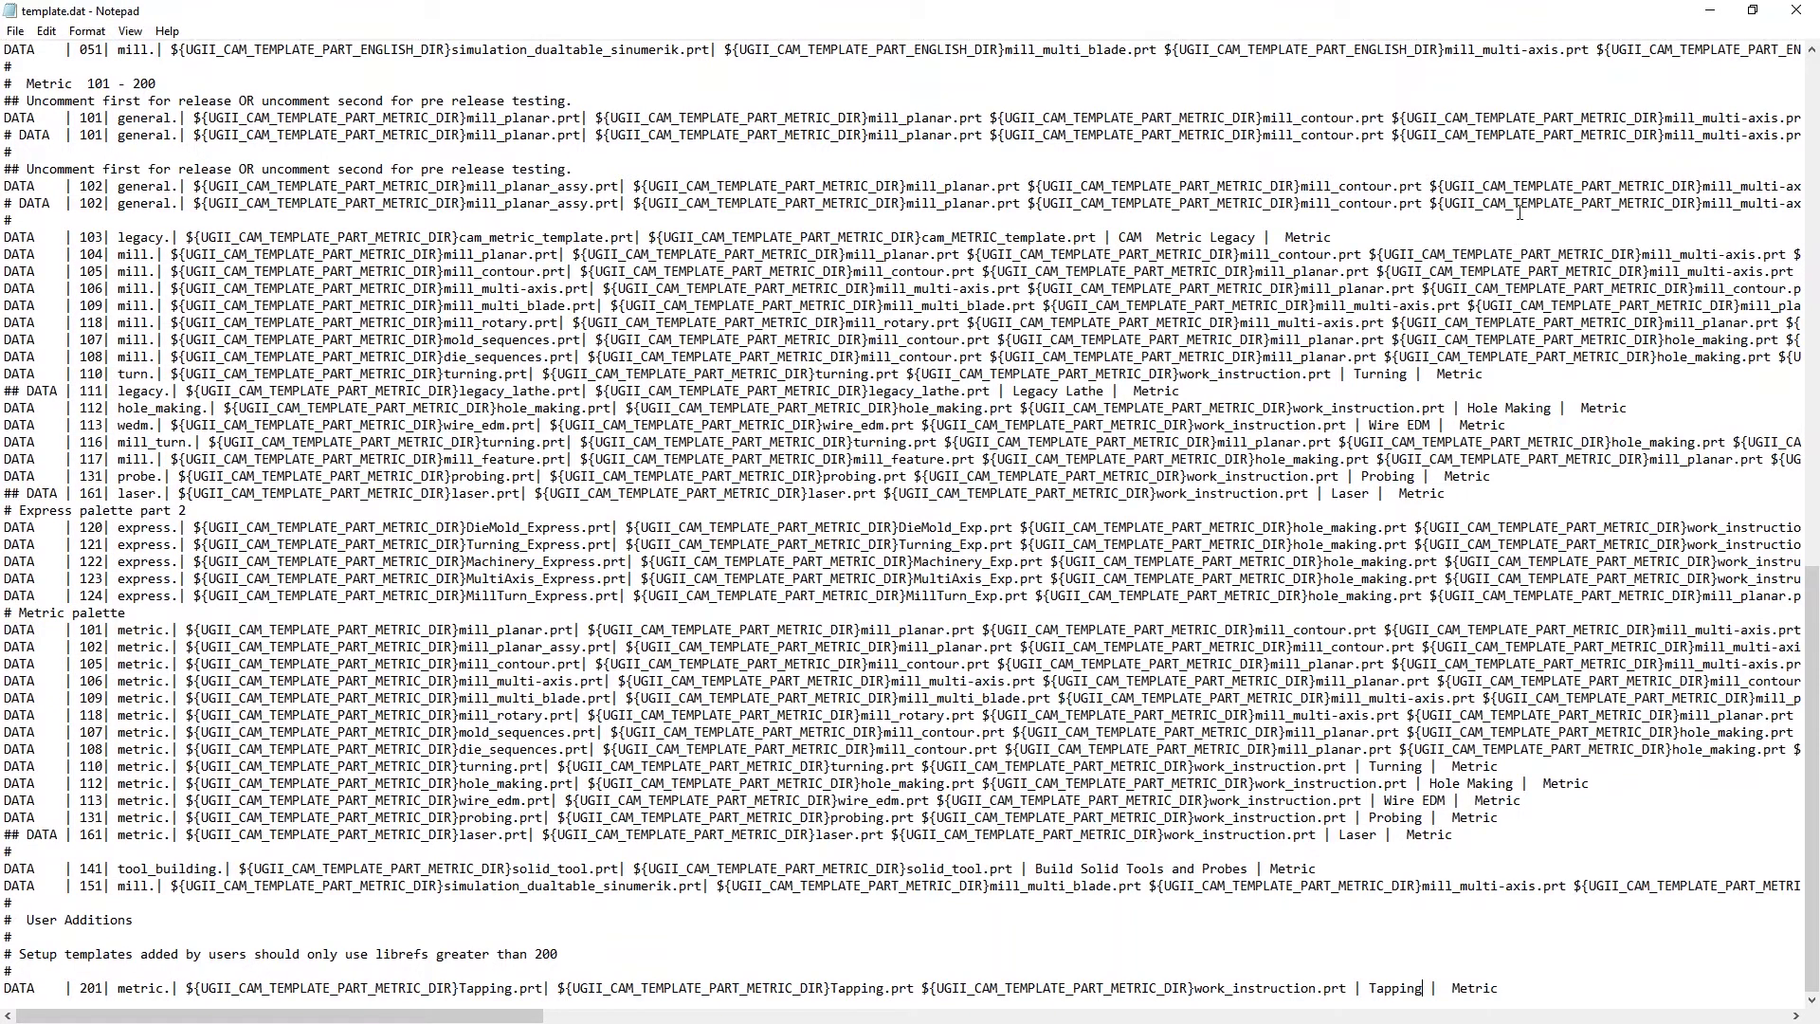
- Close the edited template file and browse from OS (C:) to Program Files > Siemens > NX 11.0
left_click(1789, 12)
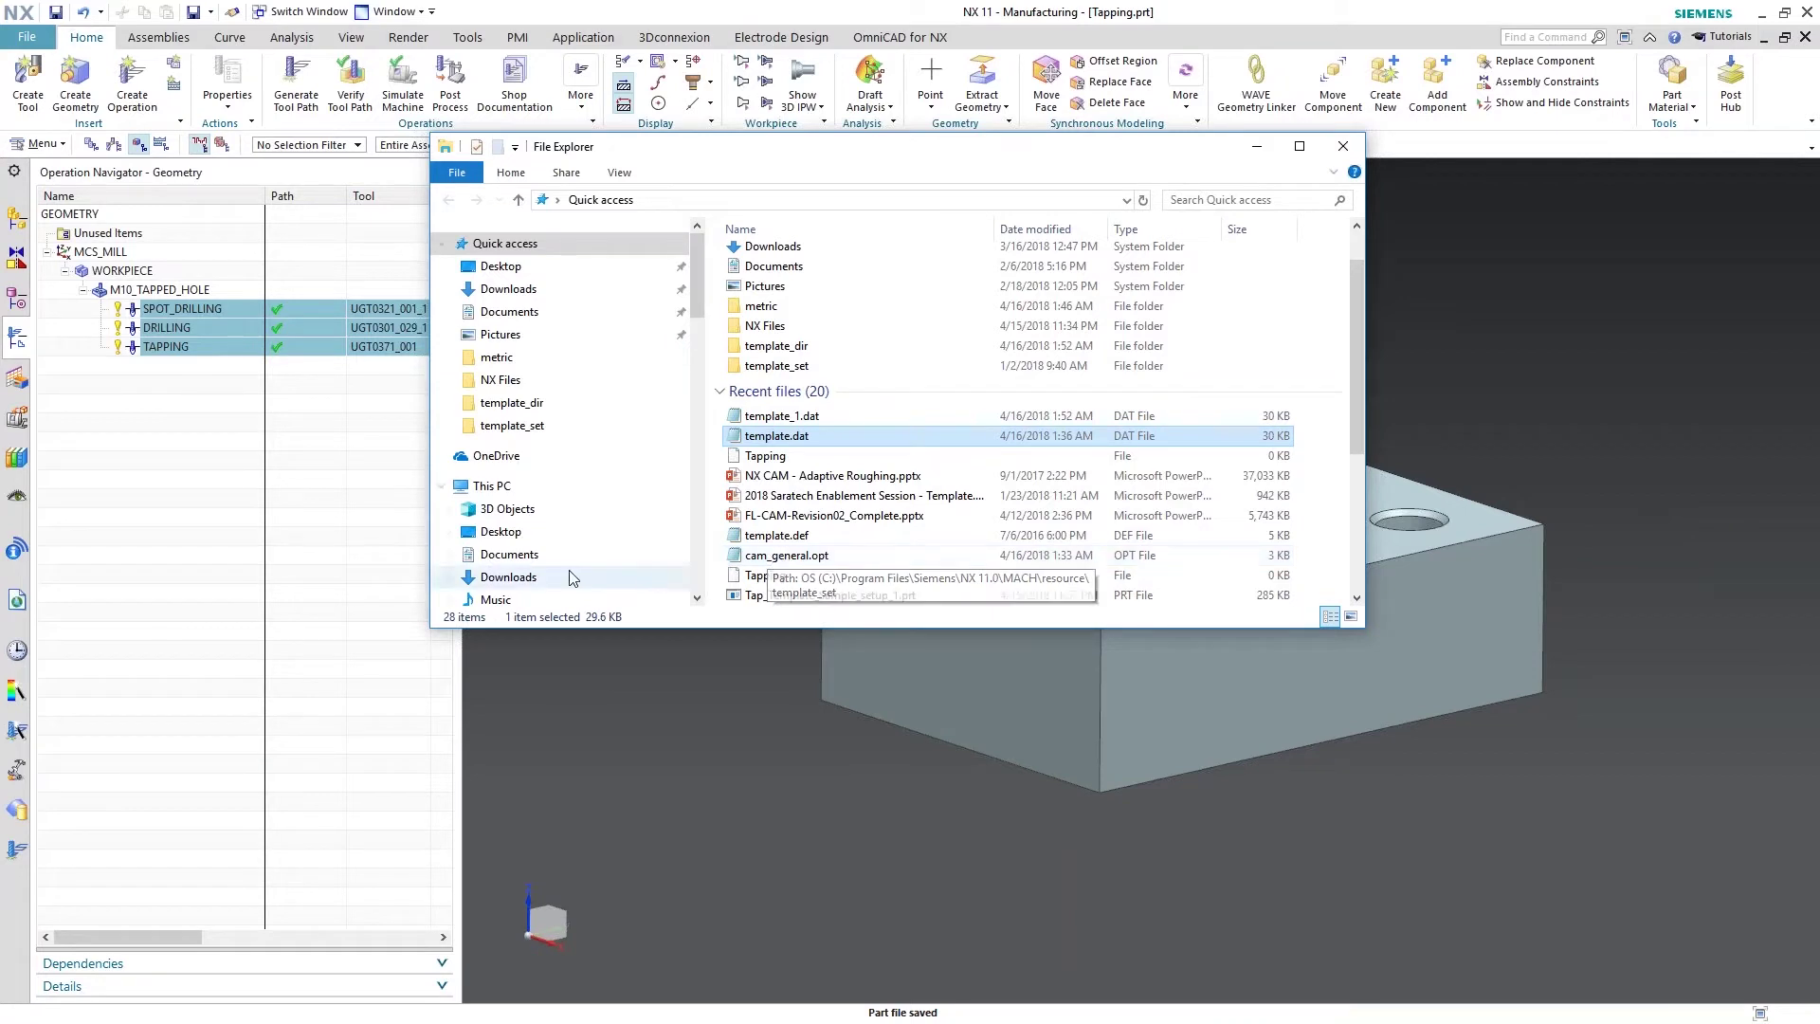
scroll(474, 531, "down", 3)
left_click(498, 516)
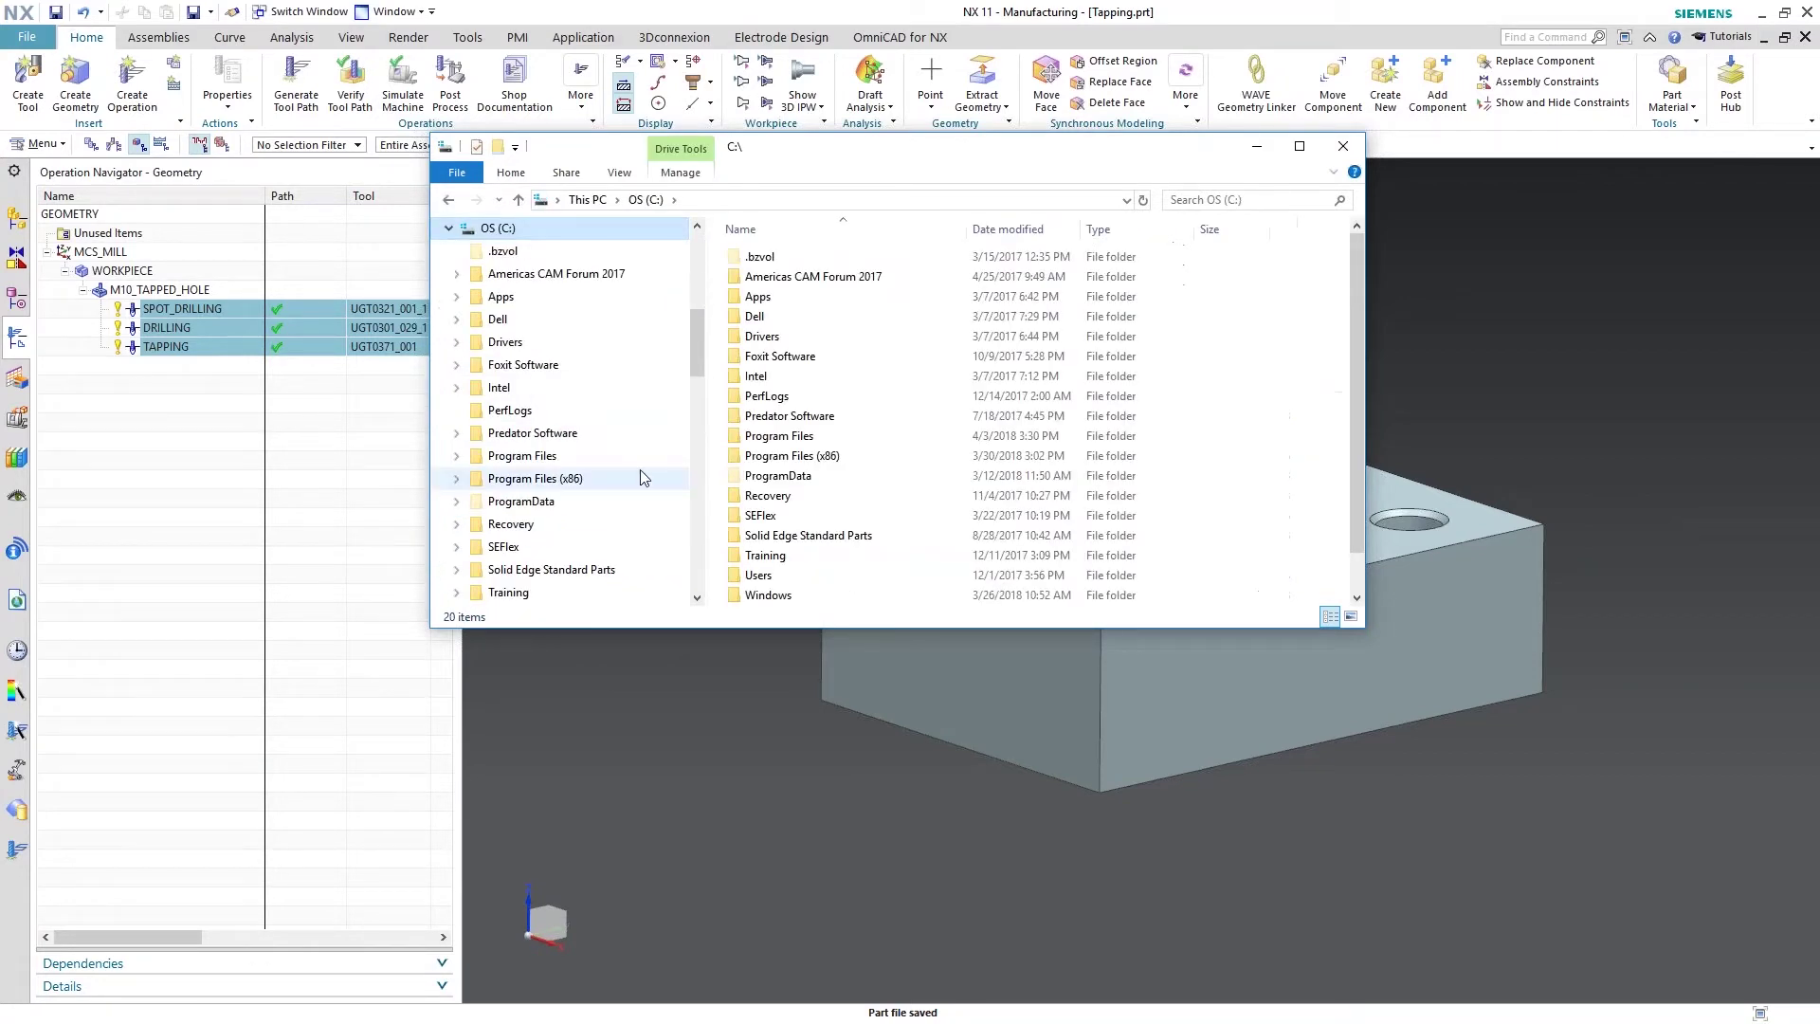
scroll(786, 577, "down", 1)
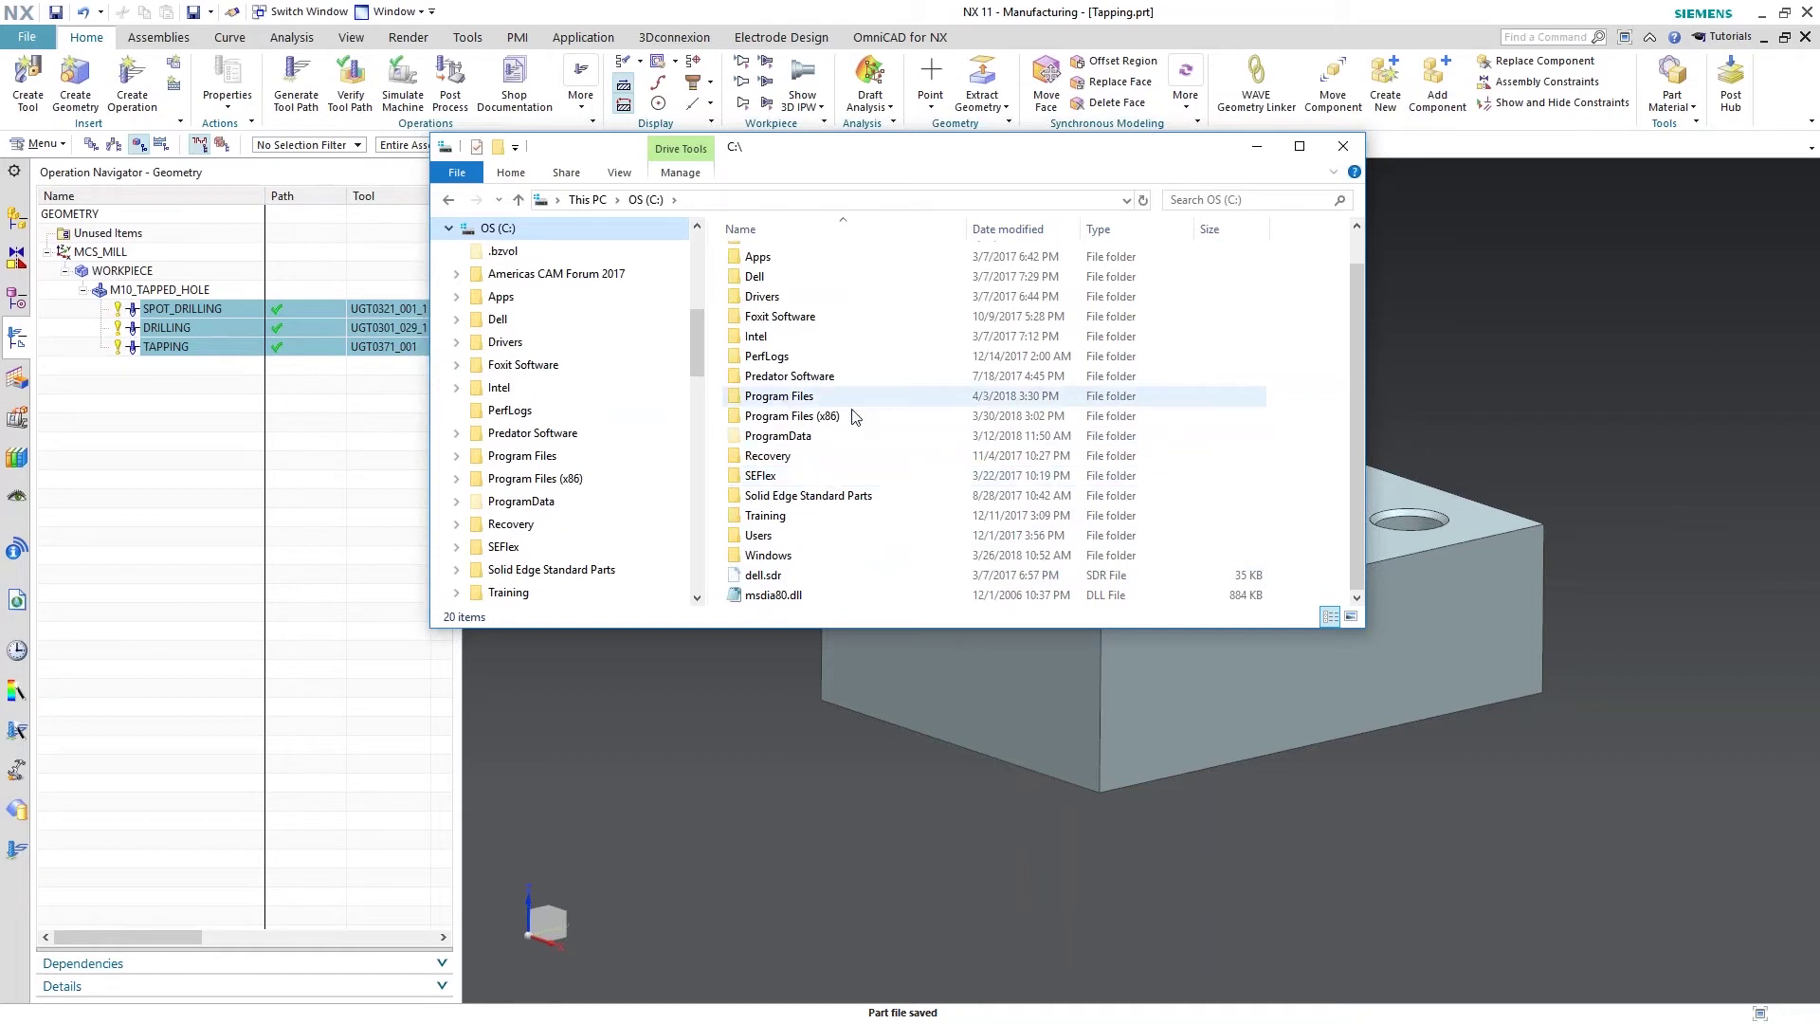
double_click(782, 398)
scroll(783, 502, "down", 5)
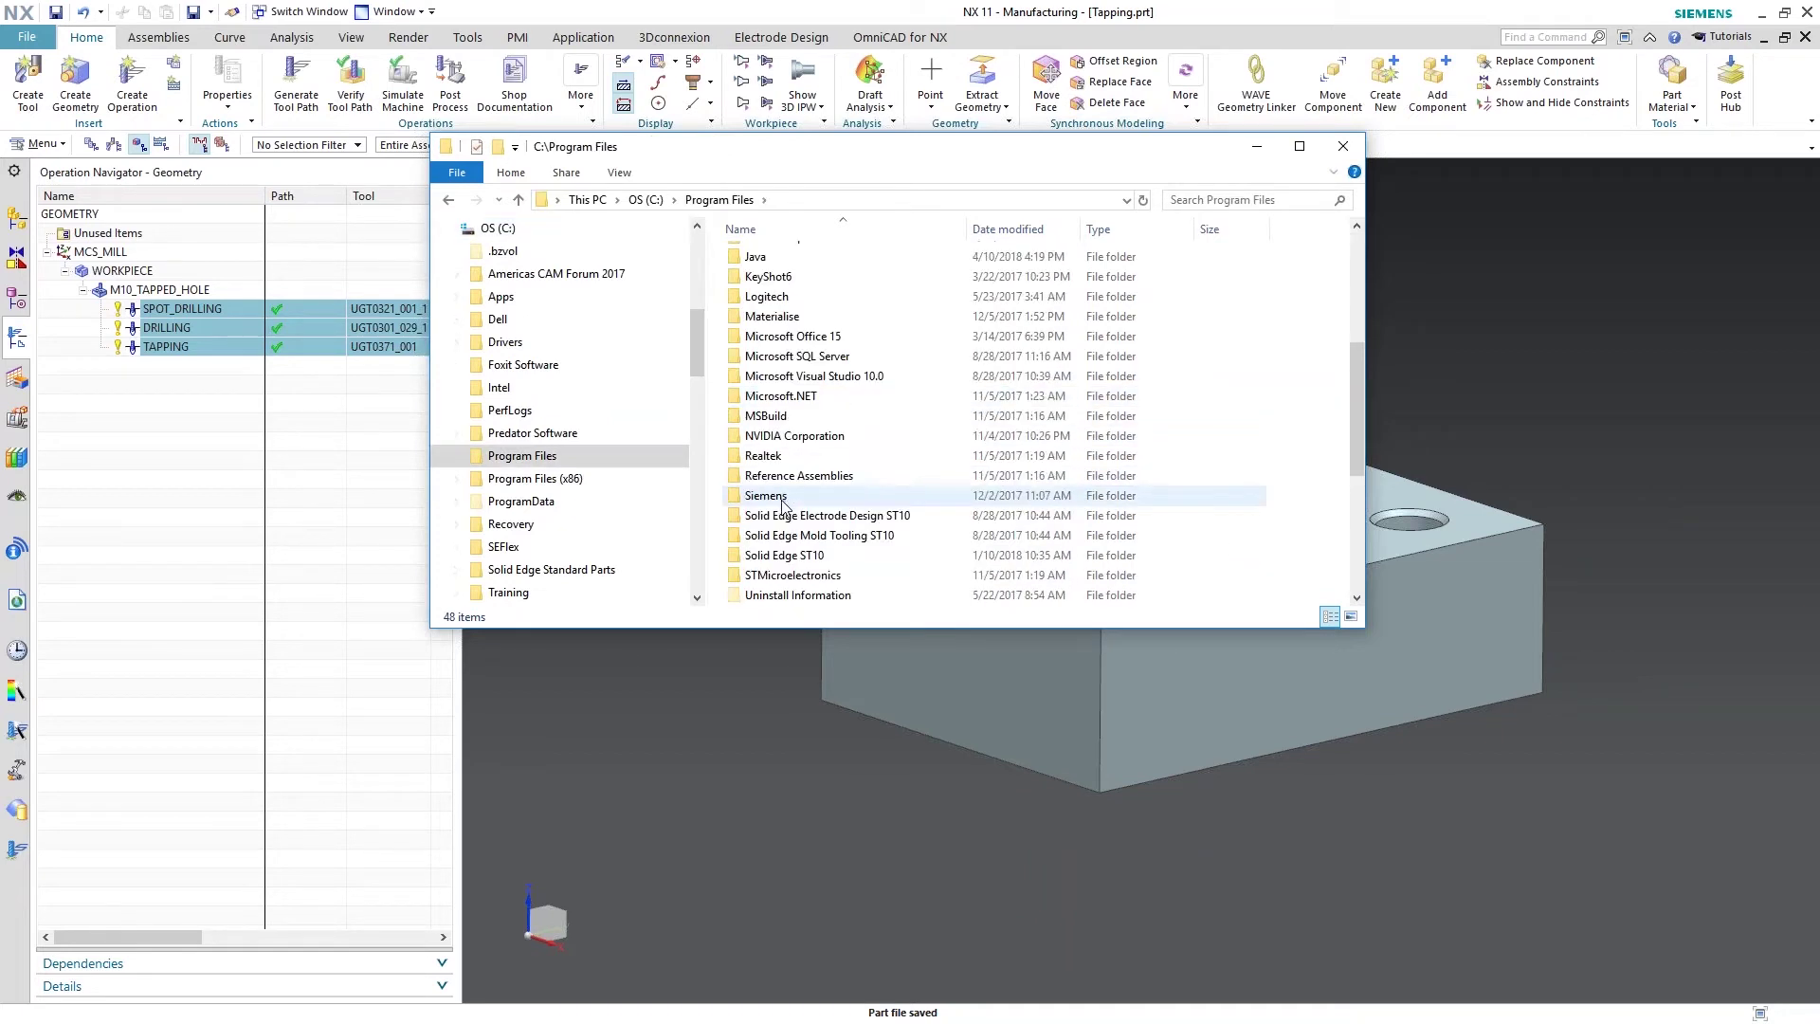
double_click(777, 501)
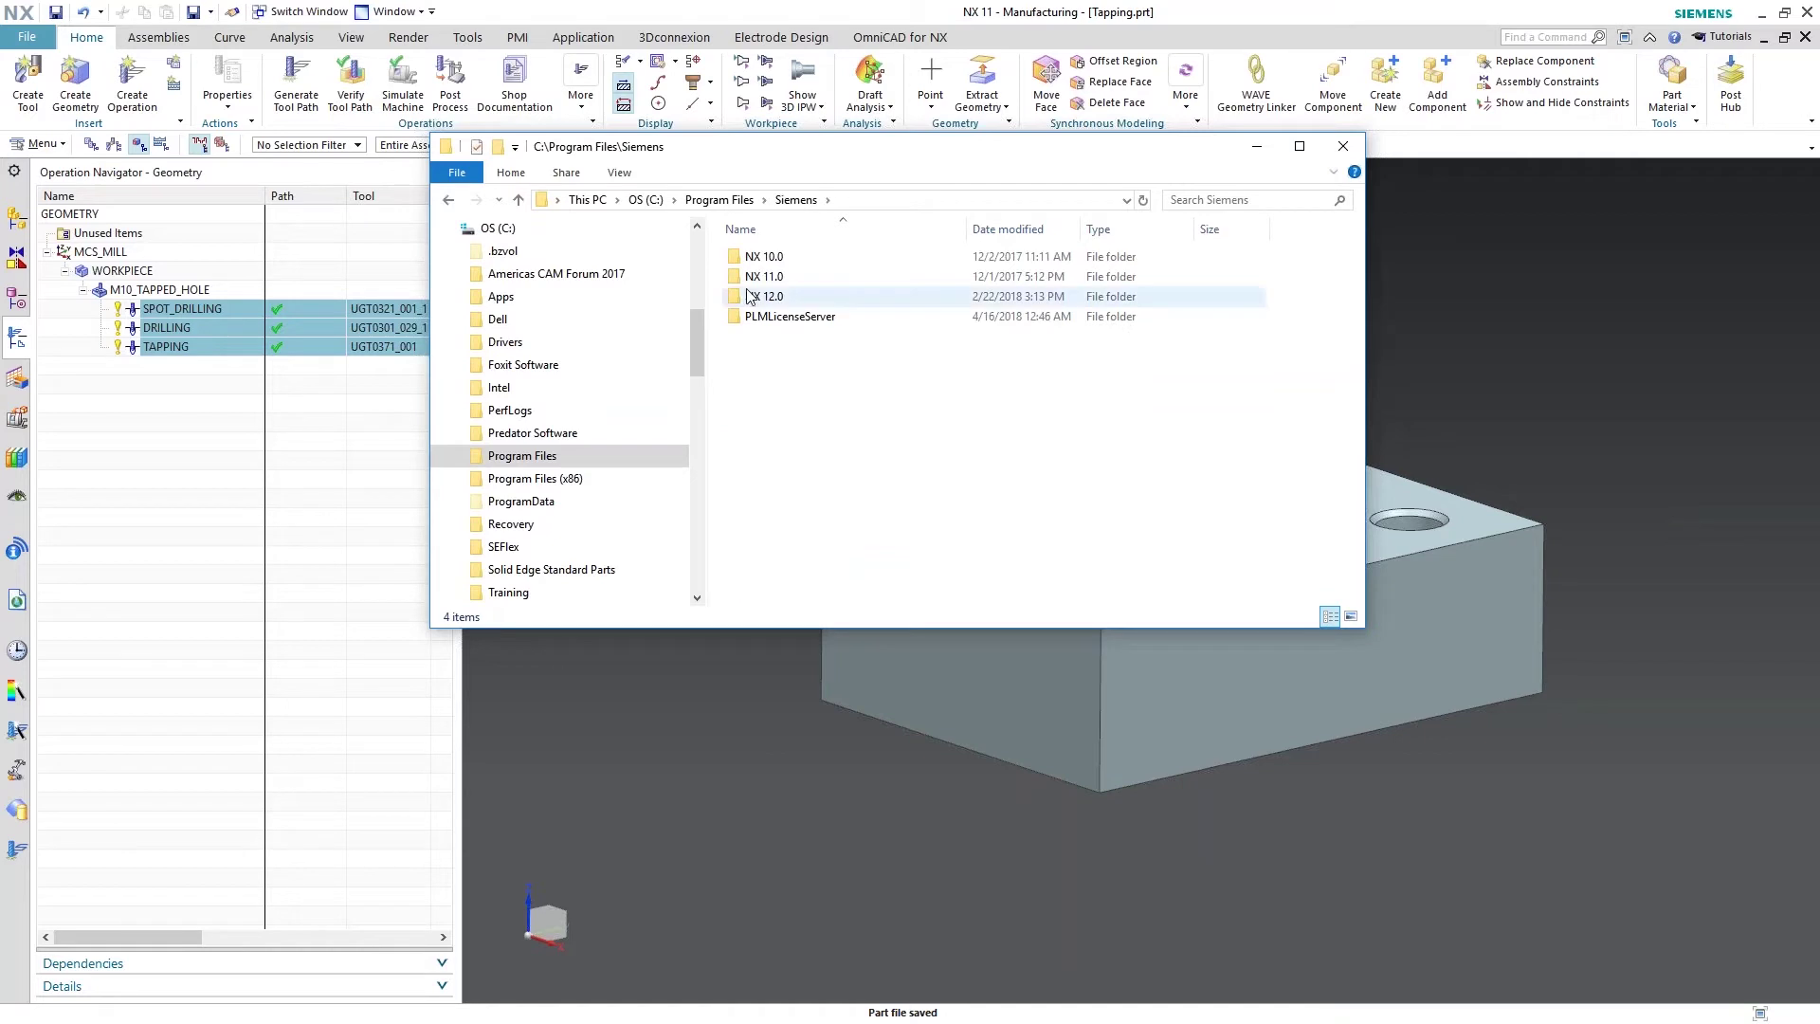
double_click(770, 277)
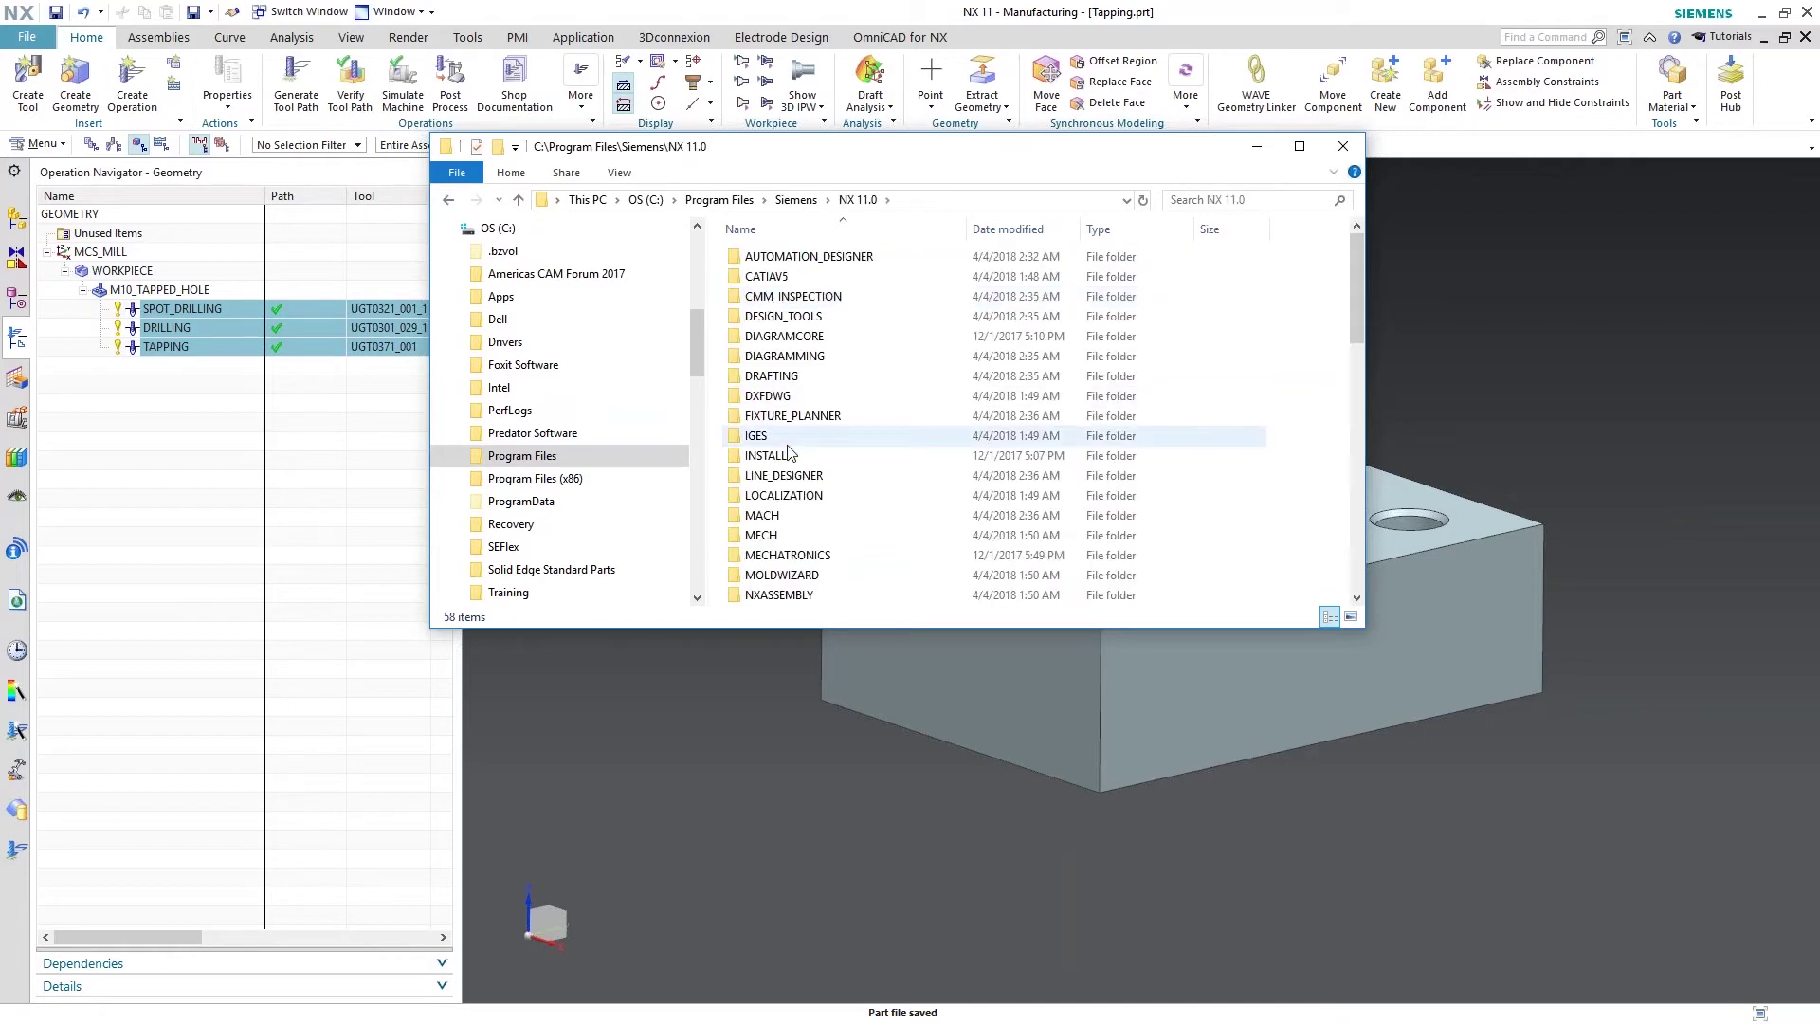
- Check Tapping.prt in MACH > resource > template_part > metric, then open resource > template_dir
double_click(764, 514)
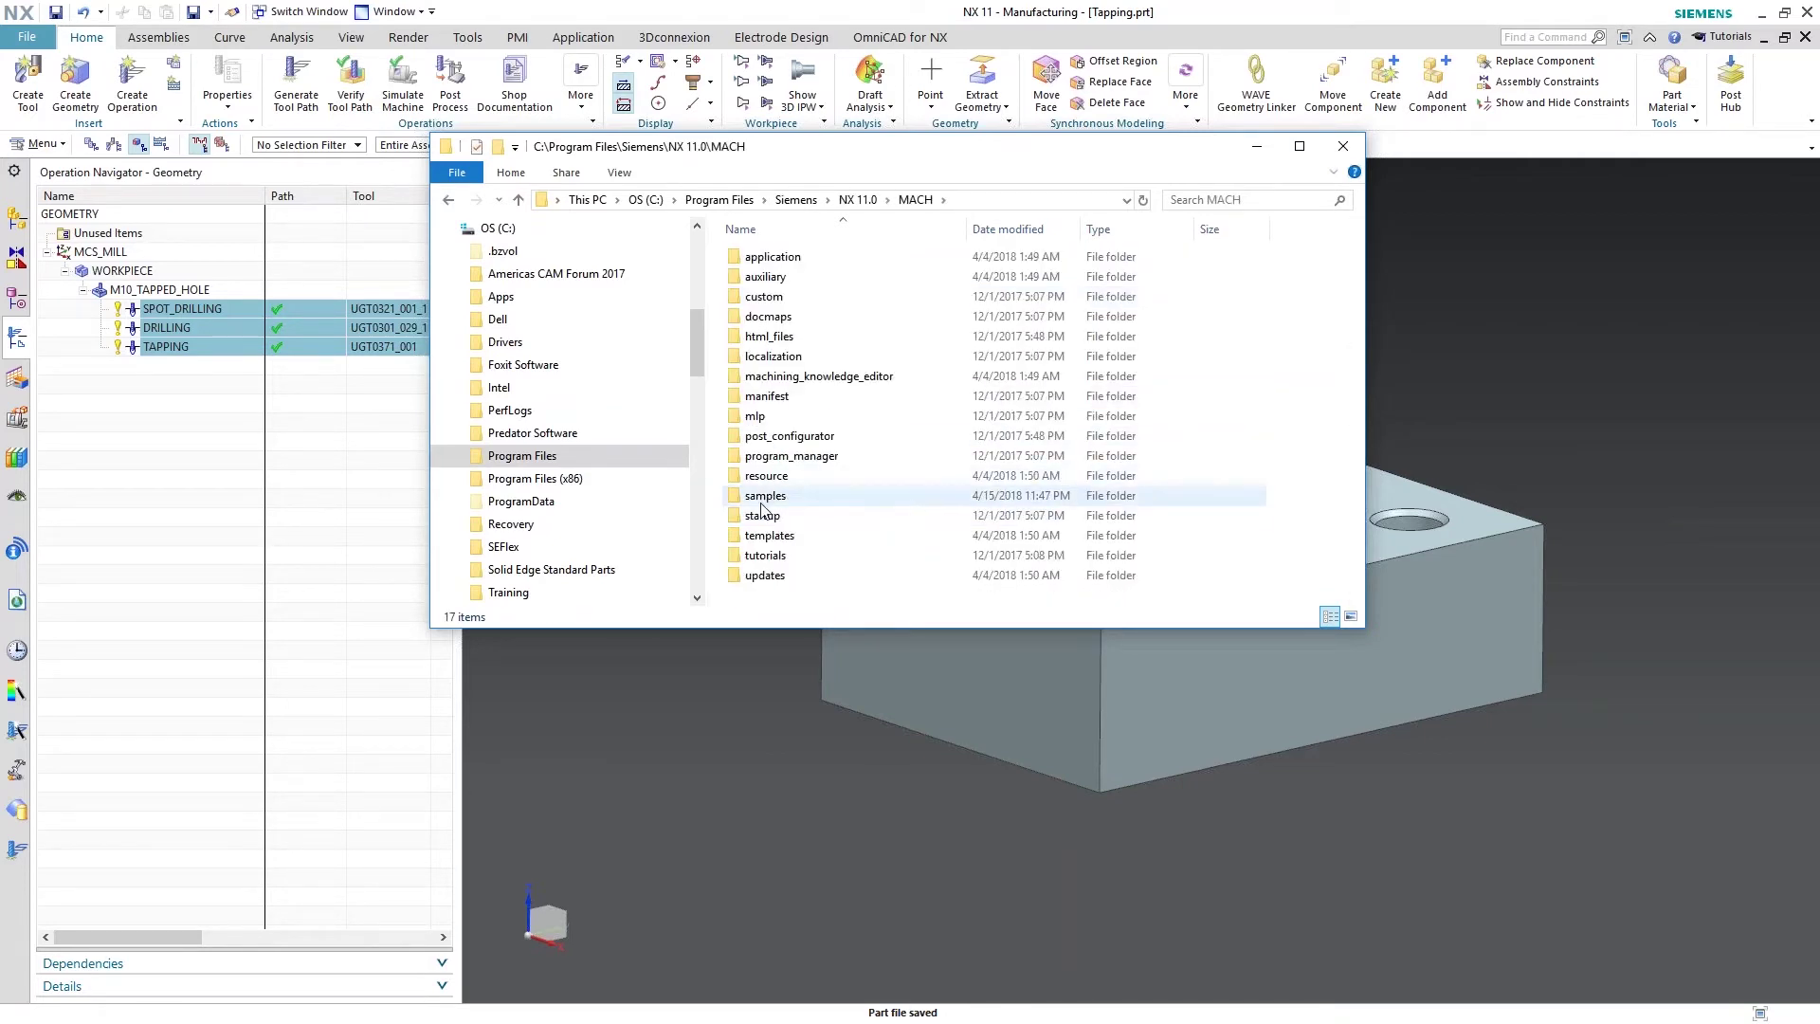
double_click(776, 476)
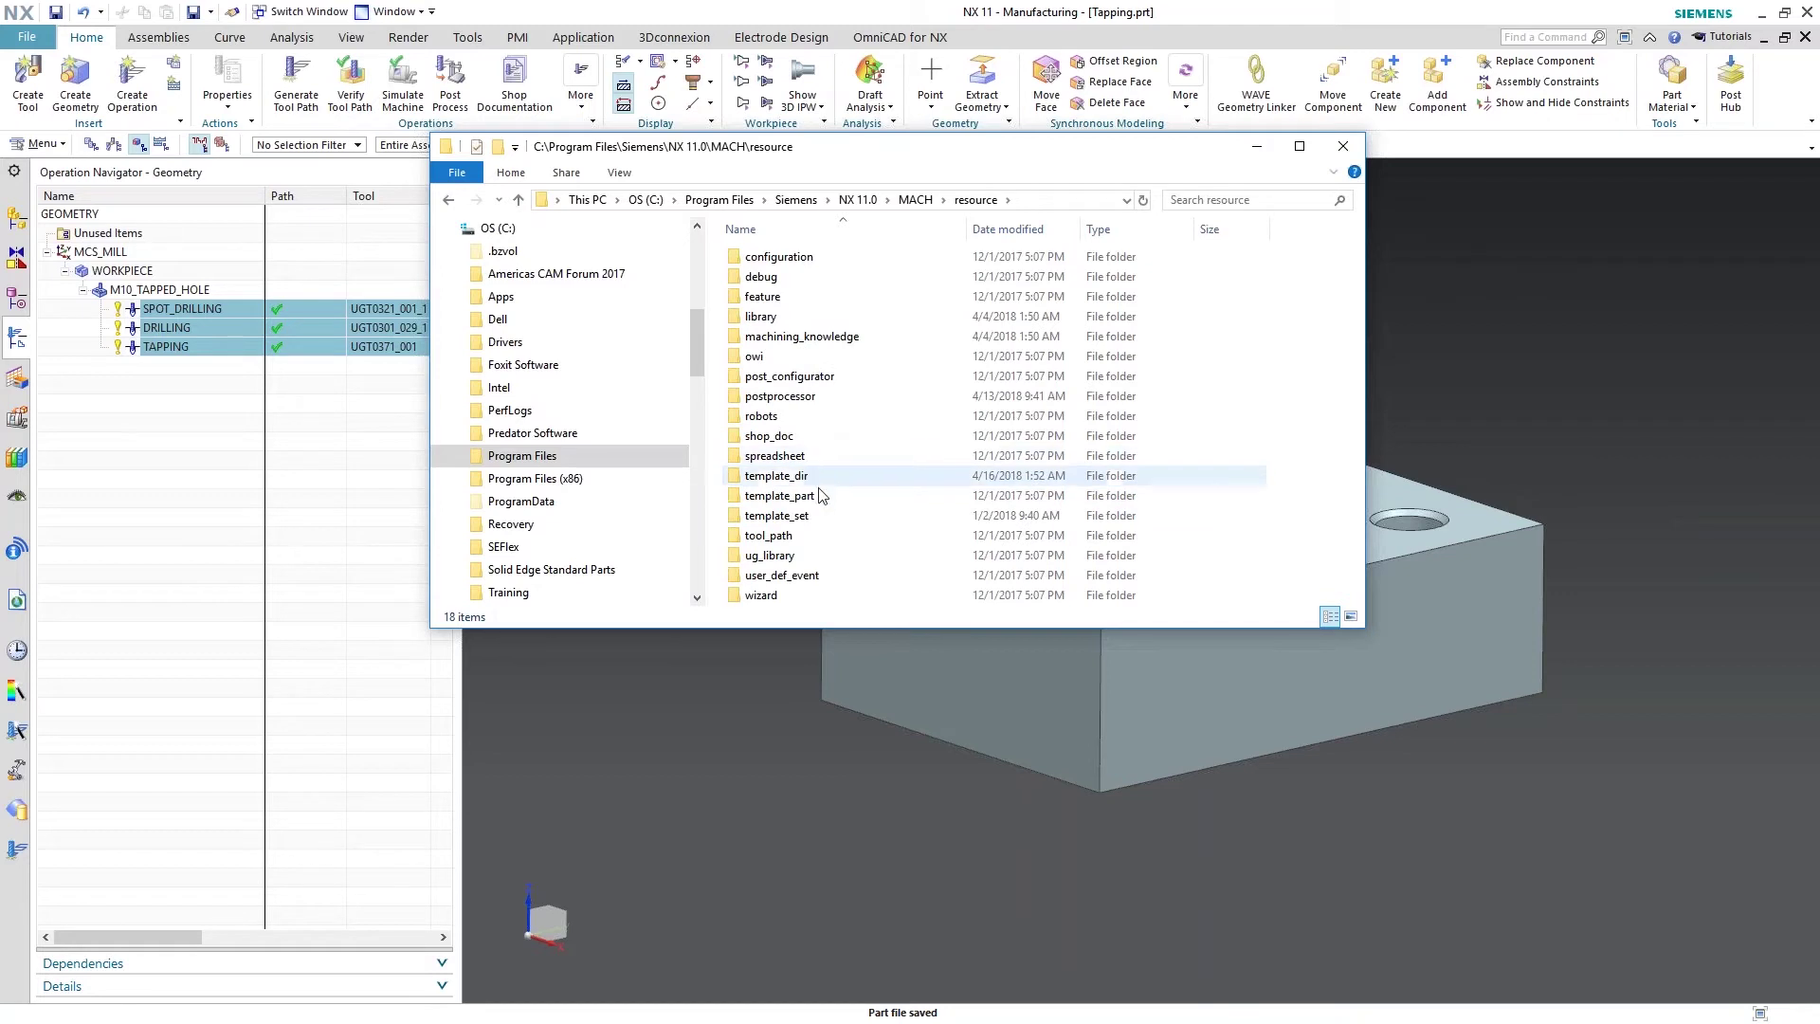
double_click(773, 496)
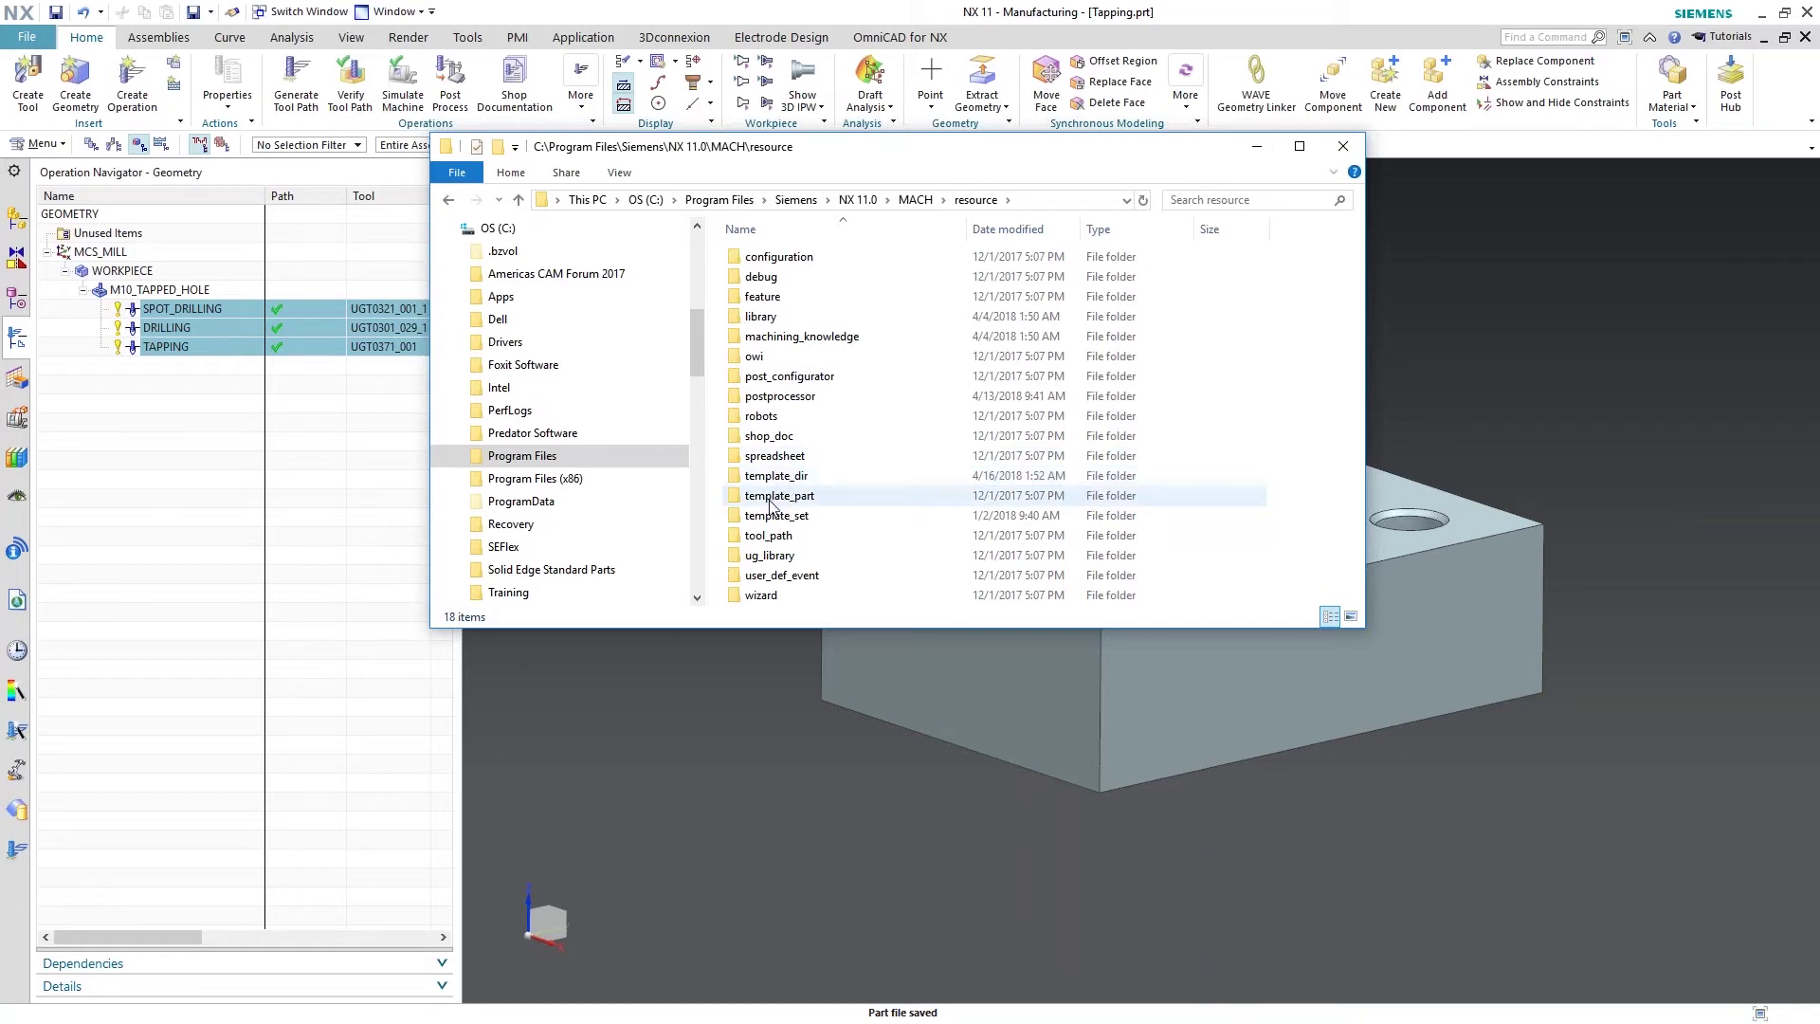
double_click(761, 296)
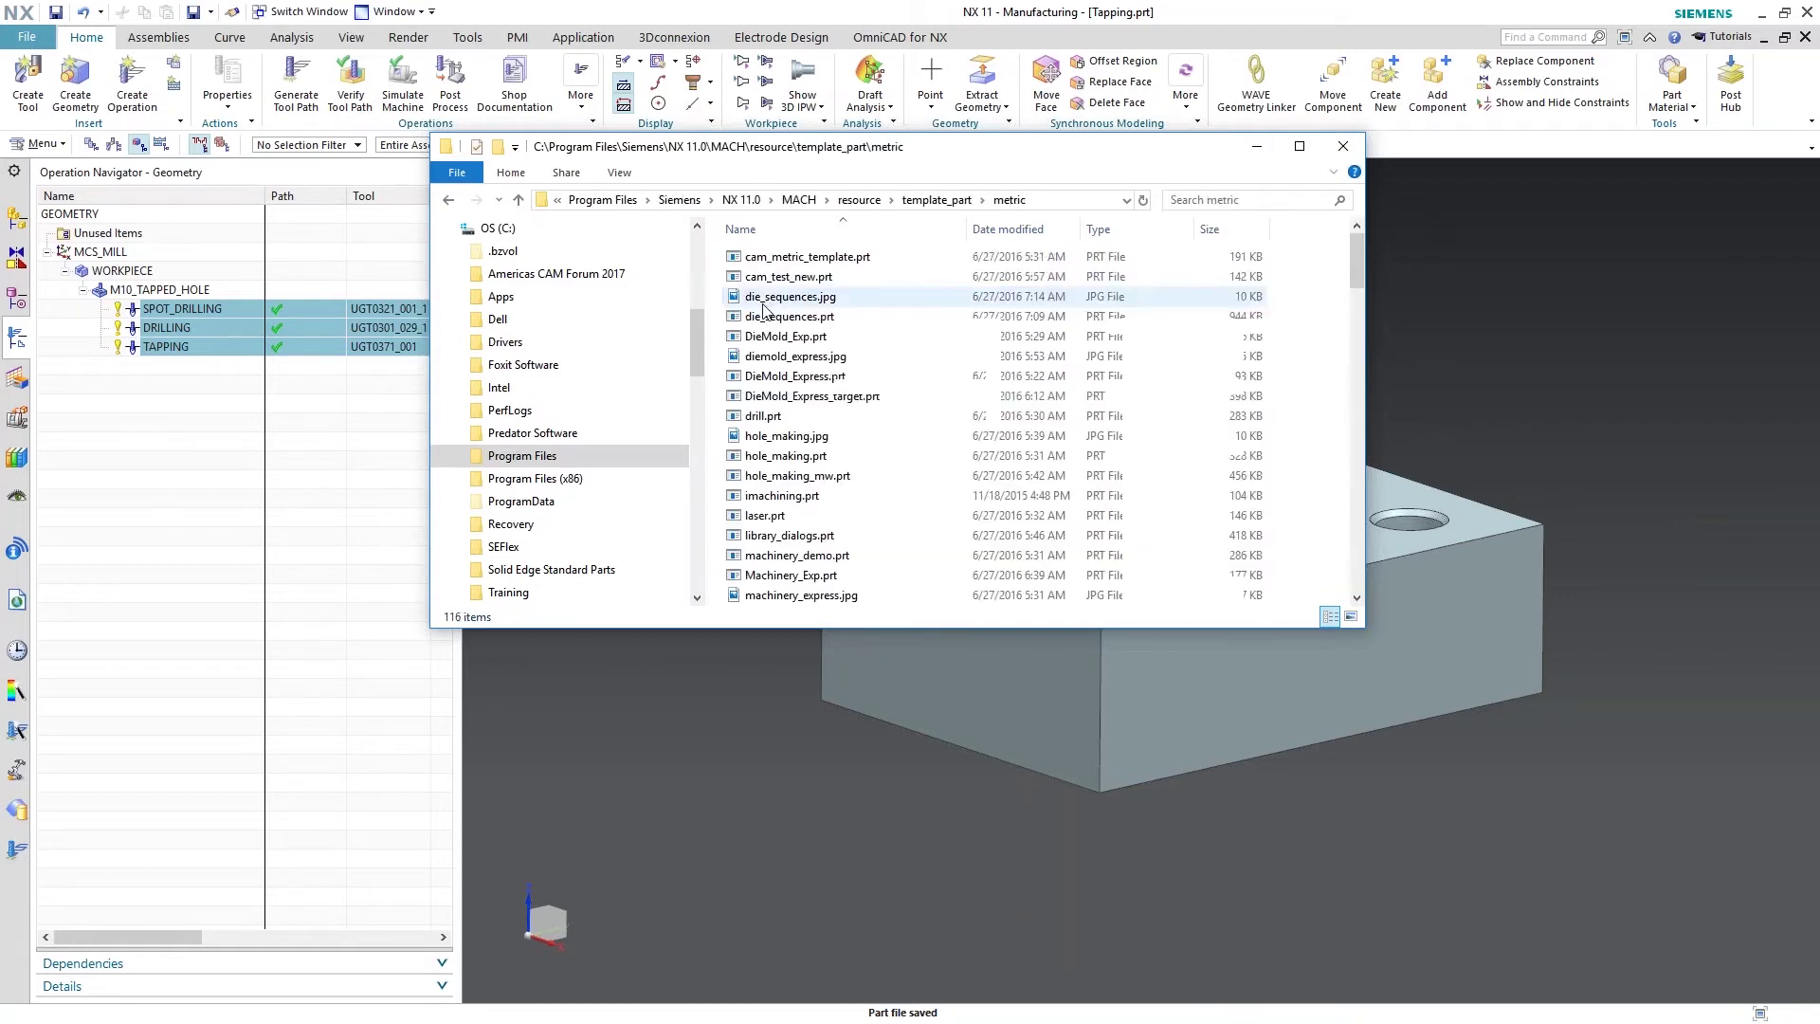
scroll(791, 574, "down", 13)
scroll(791, 573, "down", 15)
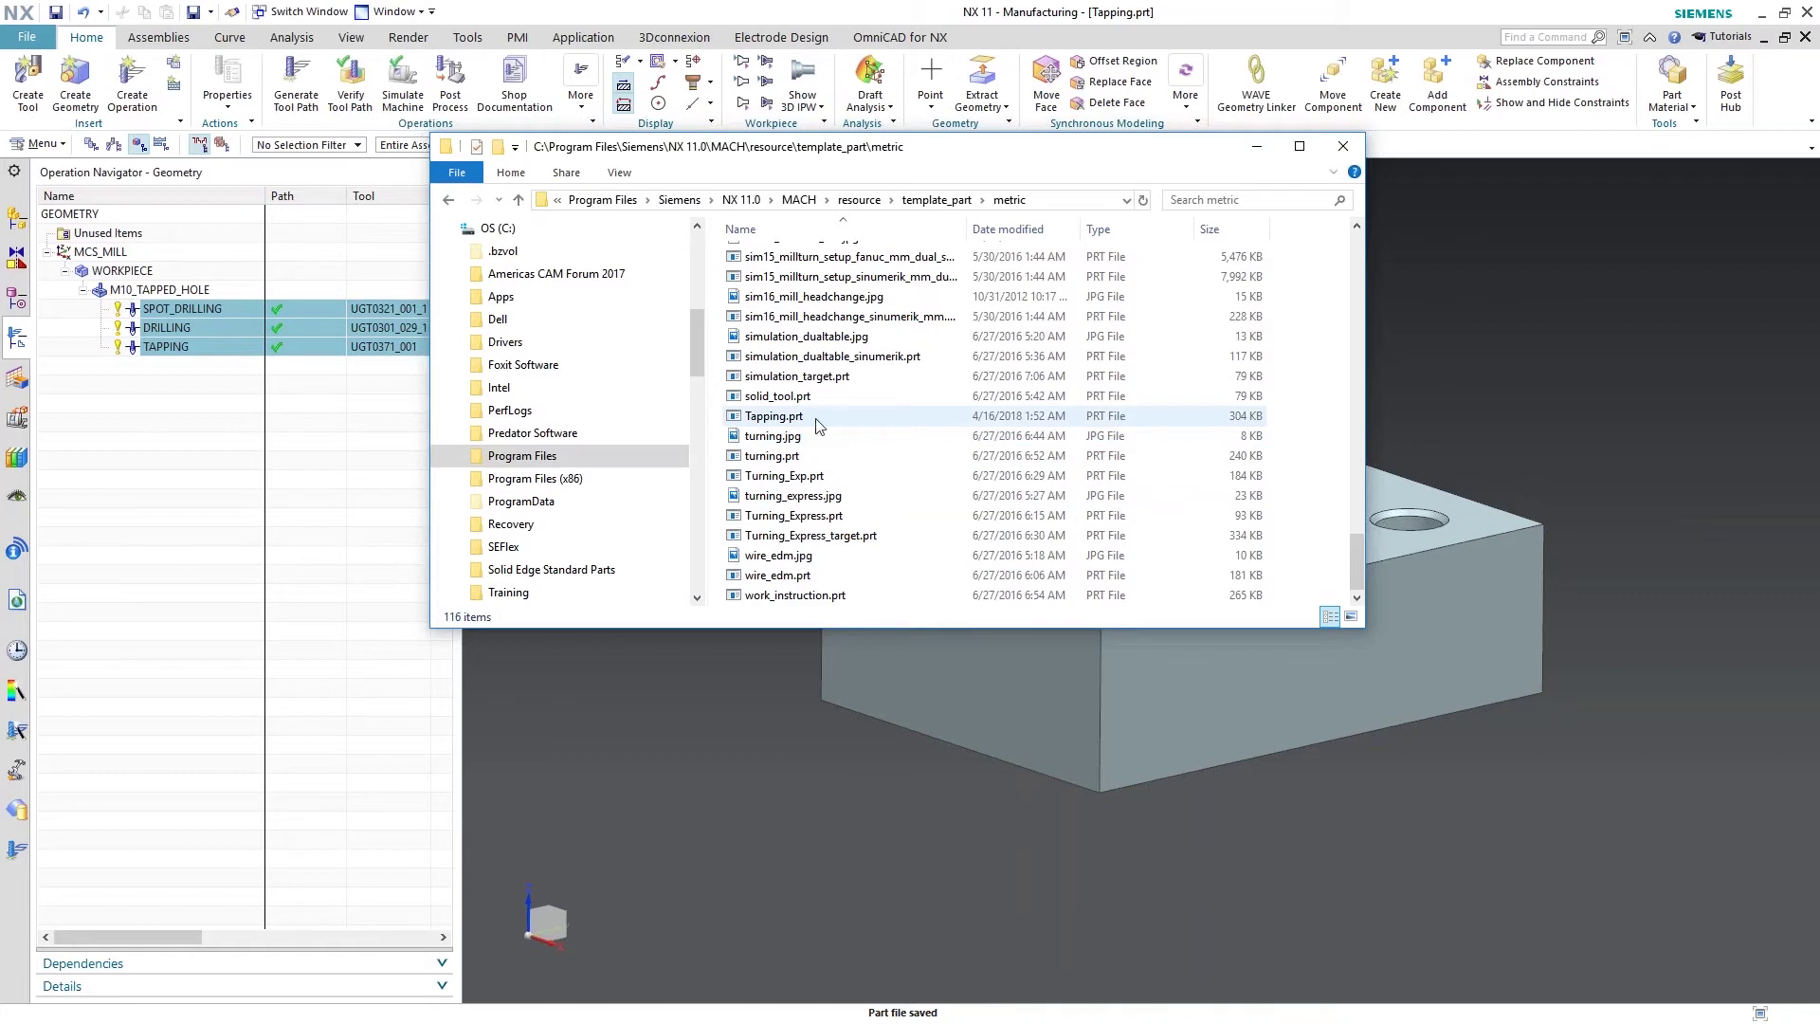
left_click(448, 201)
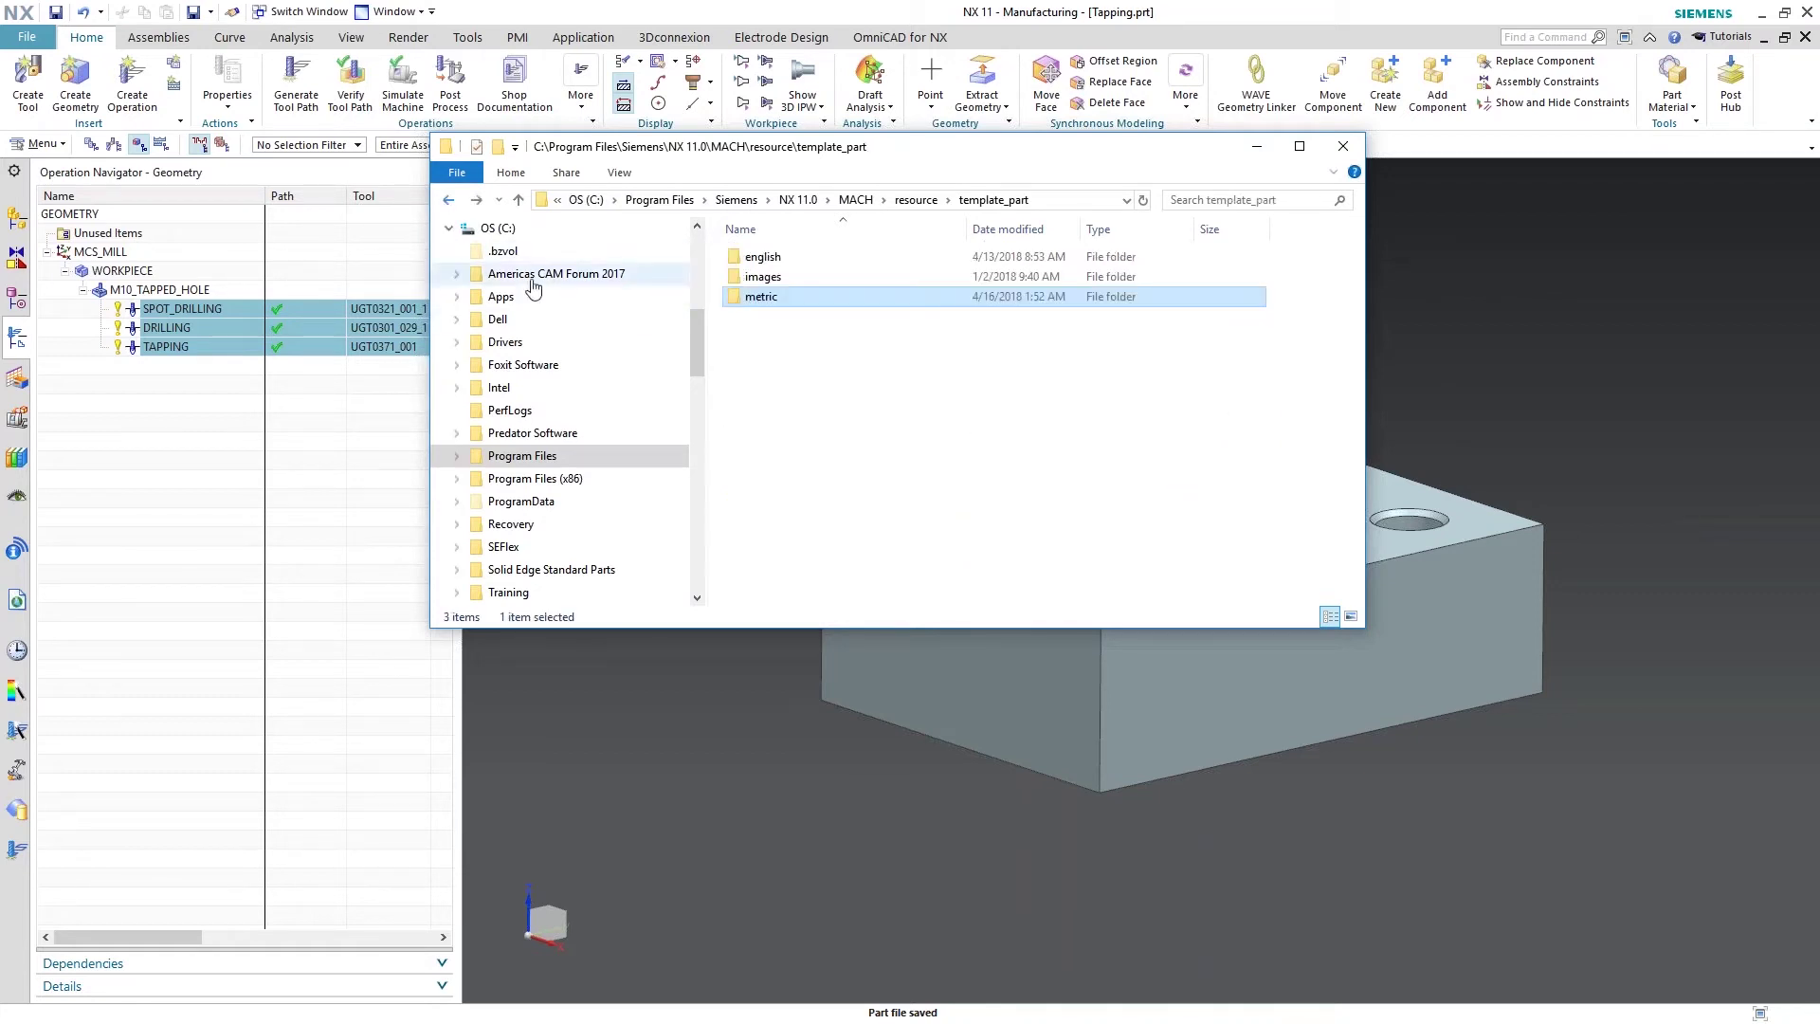
left_click(451, 201)
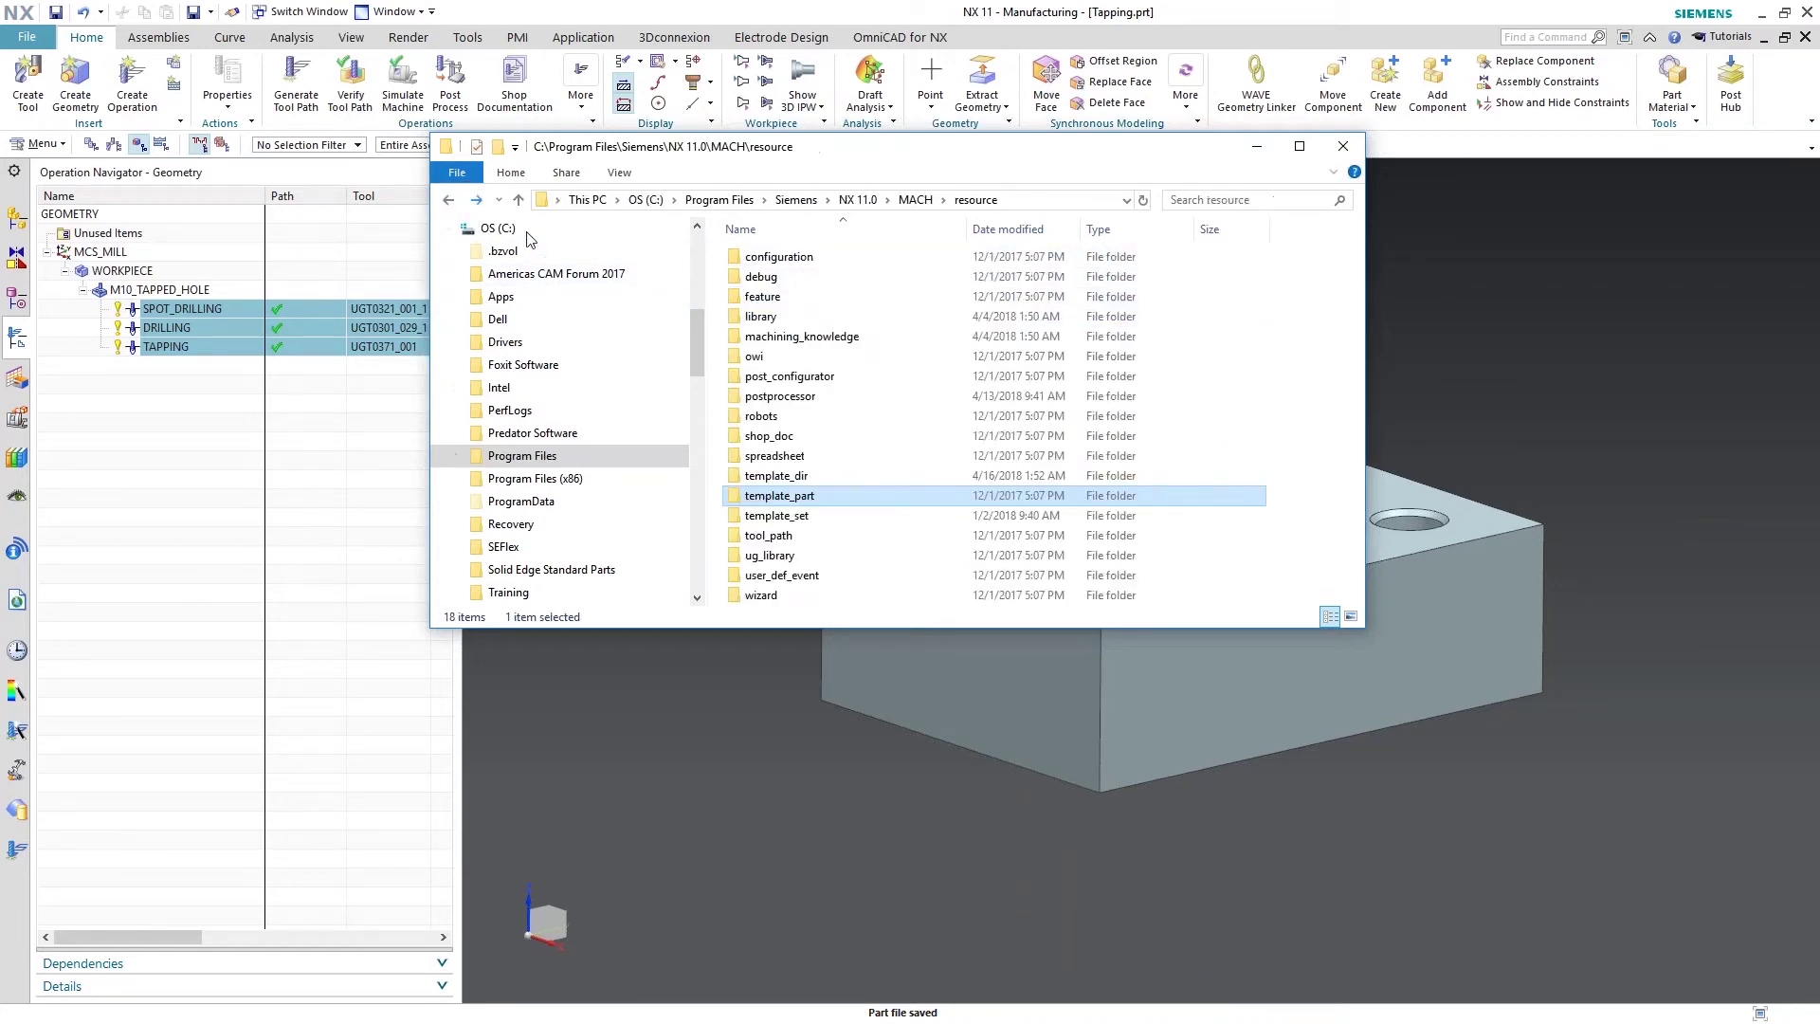
double_click(769, 474)
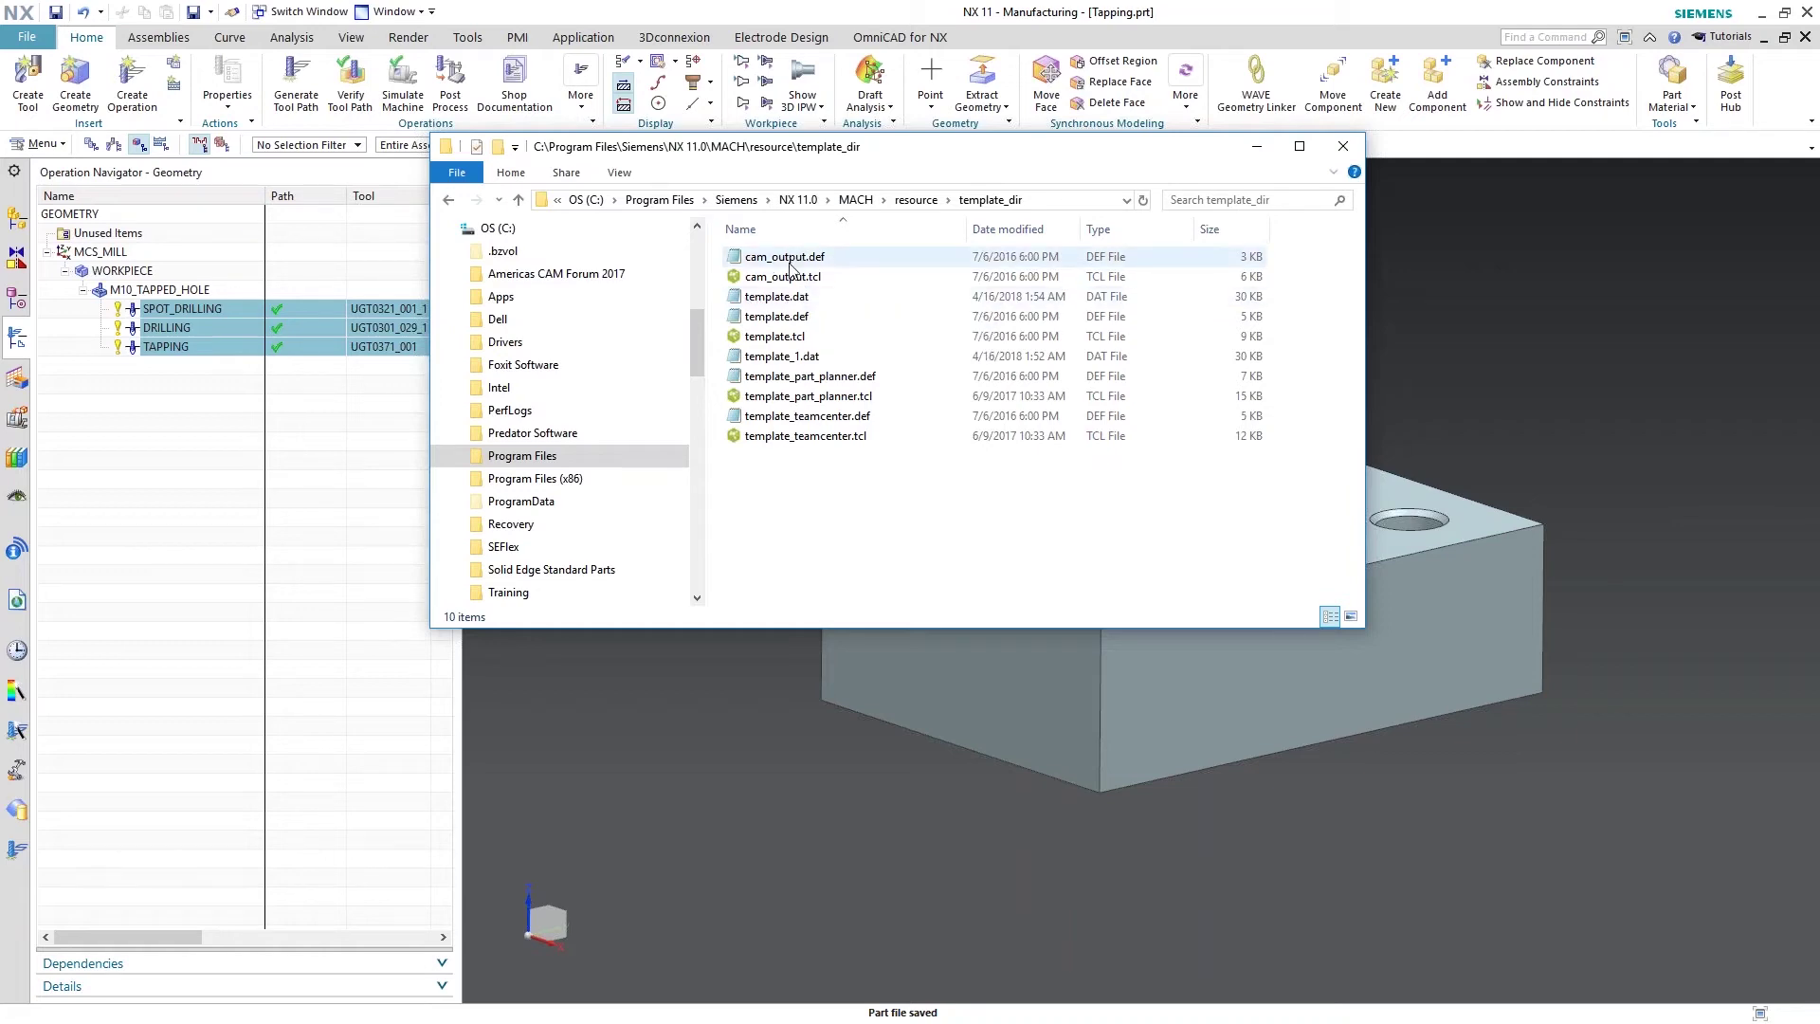
double_click(785, 297)
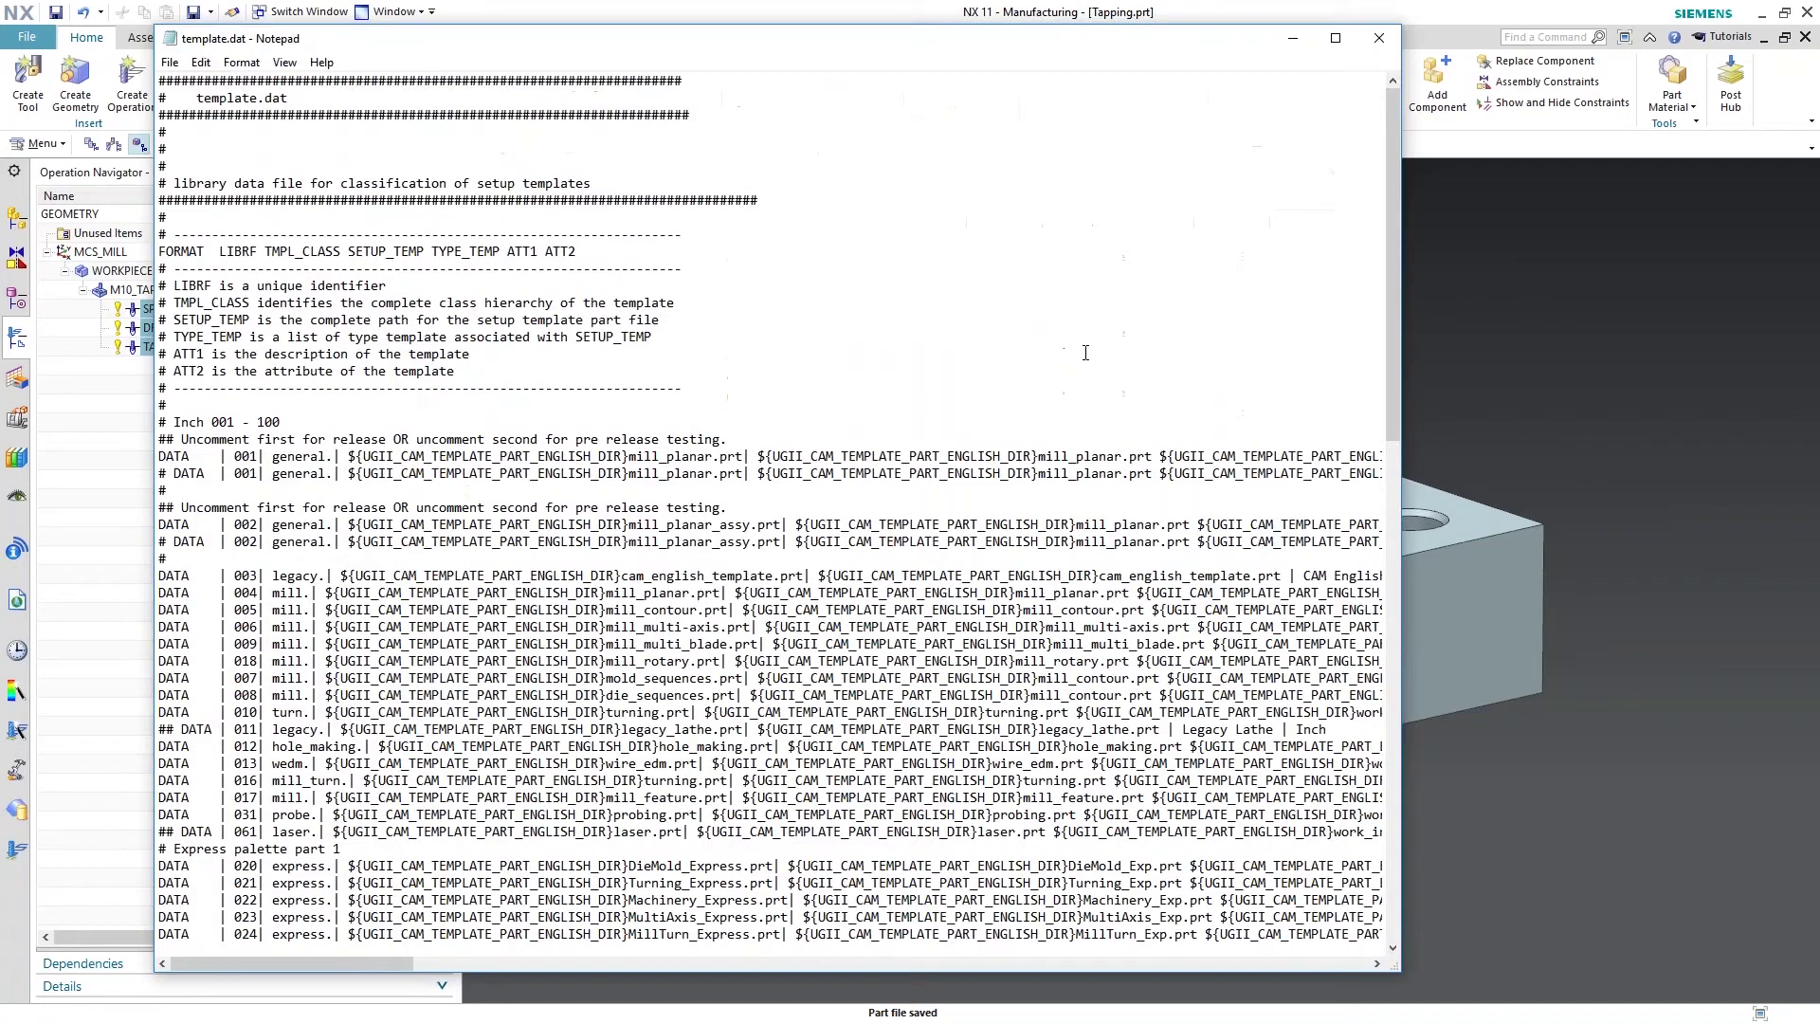
left_click(1335, 38)
scroll(1002, 396, "down", 20)
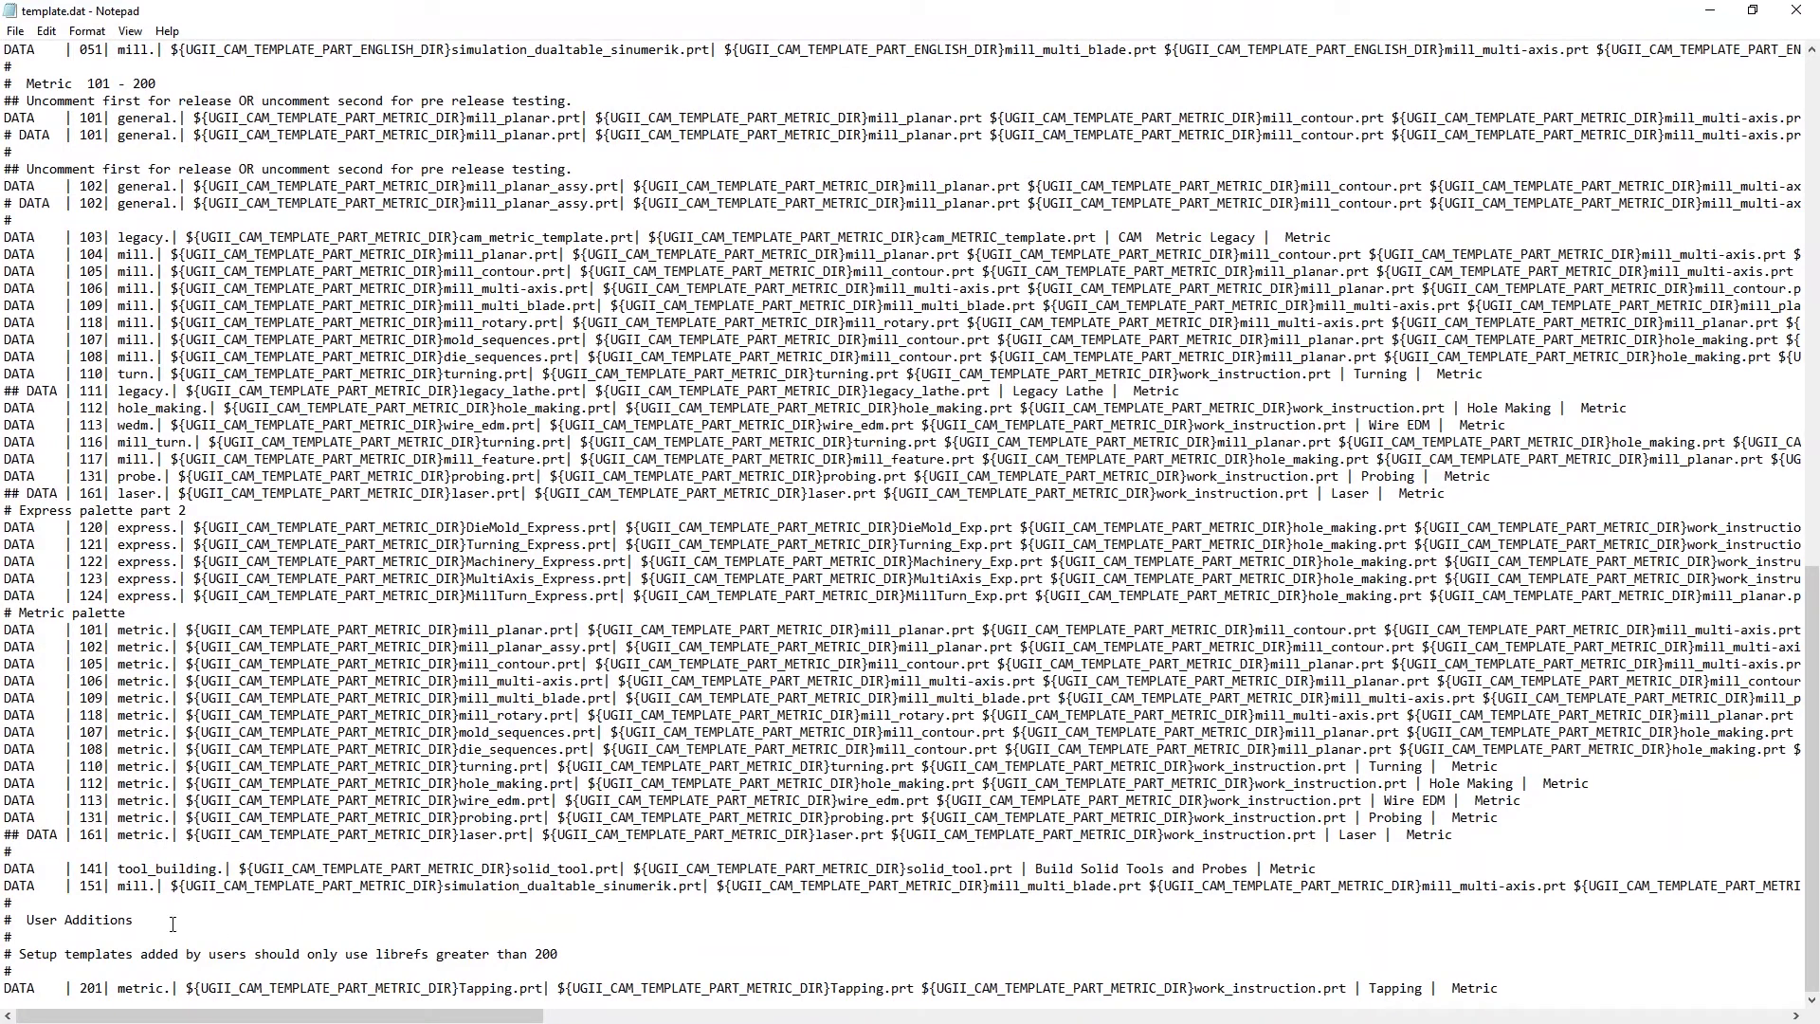
left_click_drag(172, 991, 771, 992)
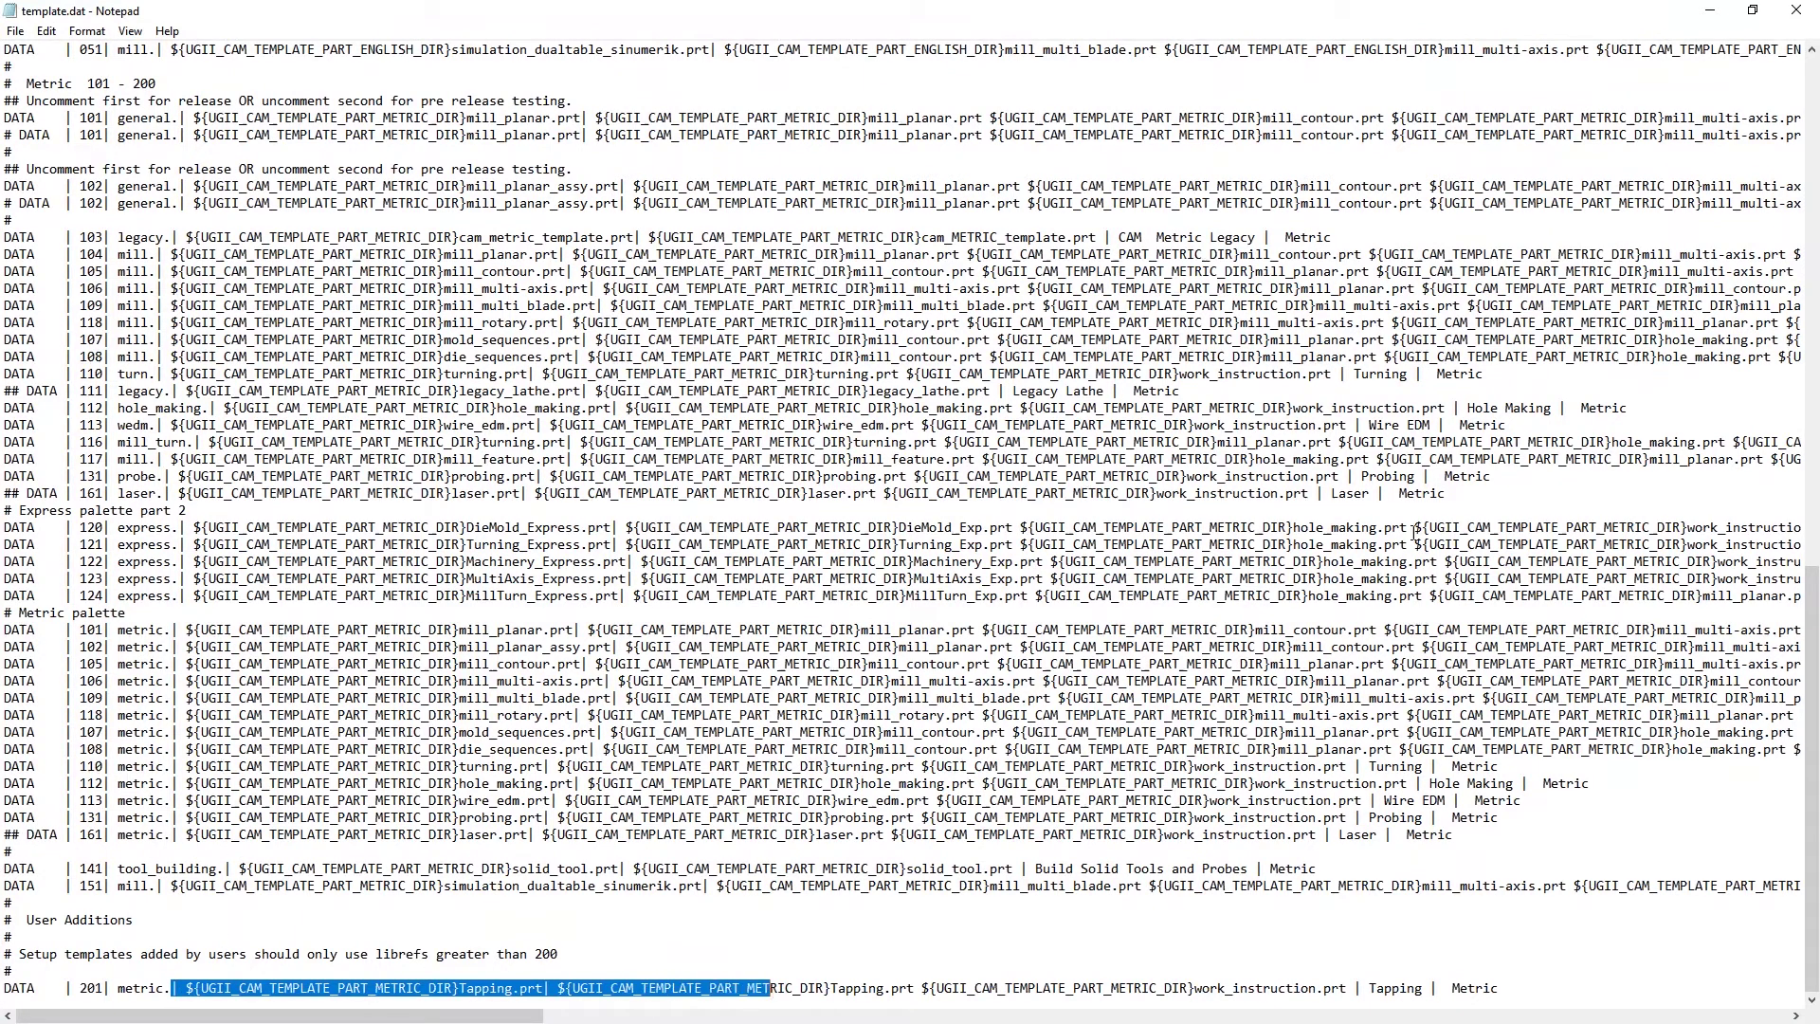
left_click(1796, 11)
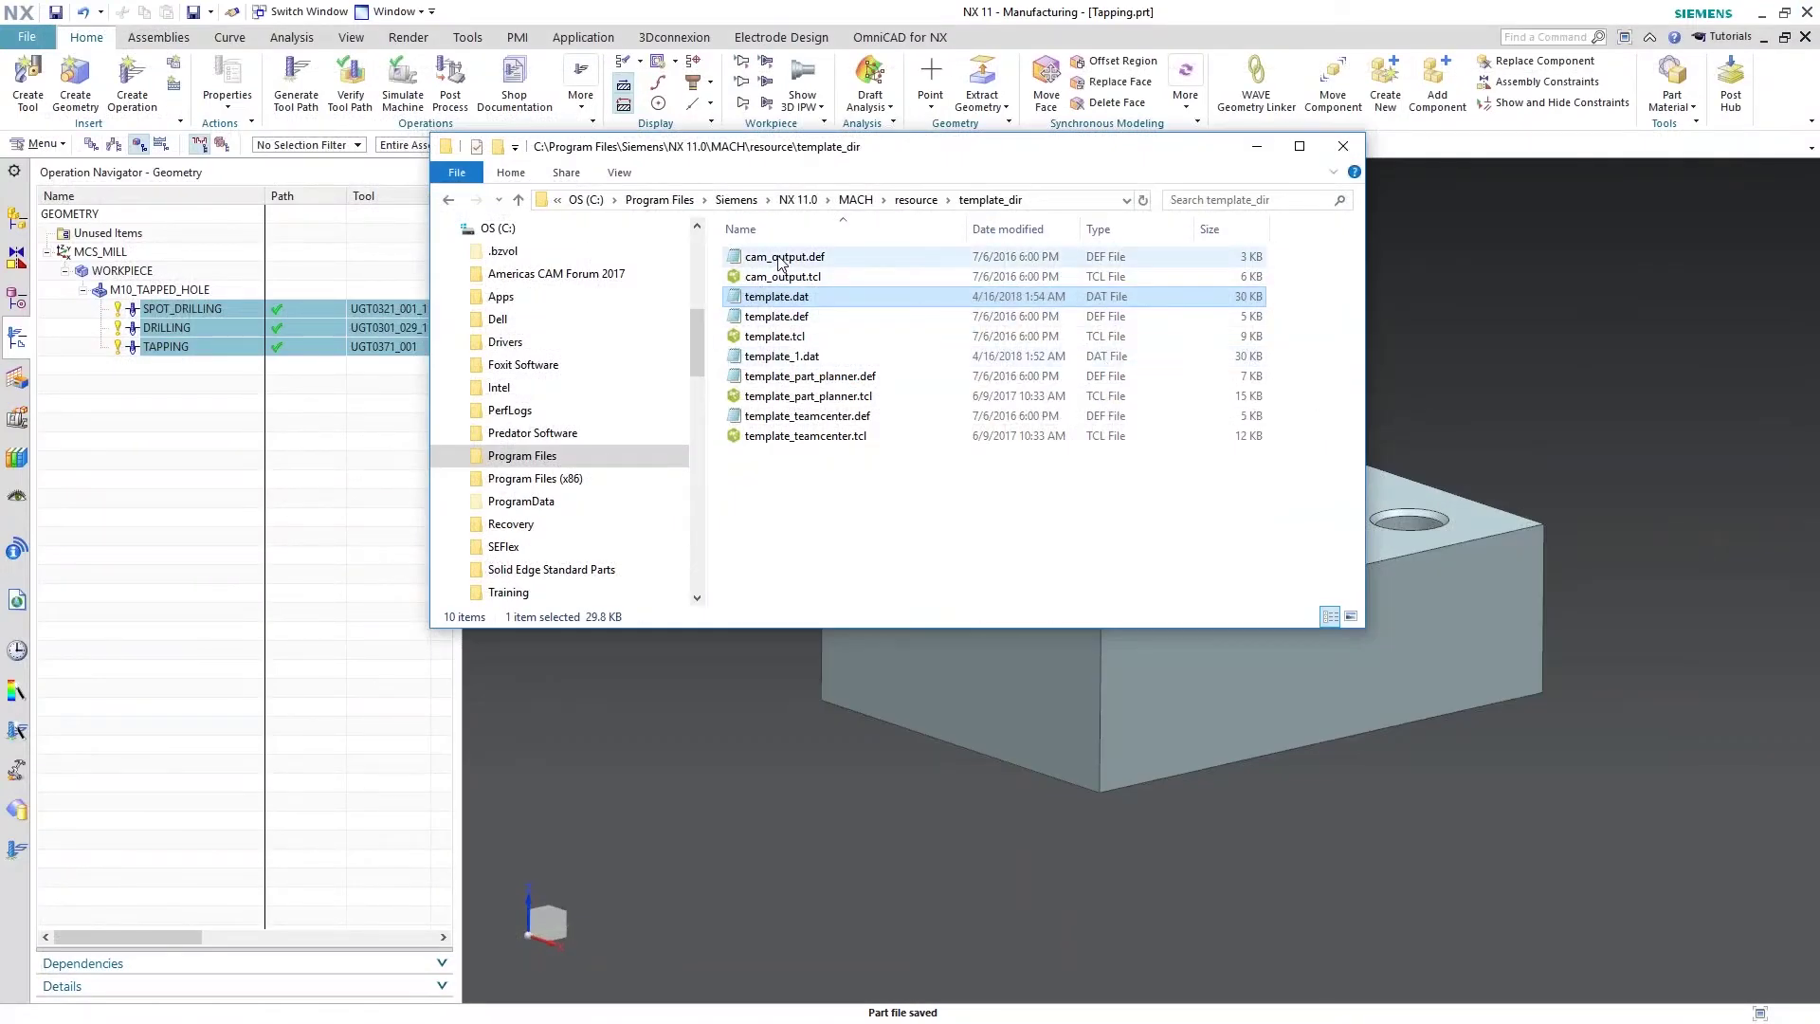
- View and close cam_output.def, then open cam_general.opt from the template_set folder
double_click(779, 258)
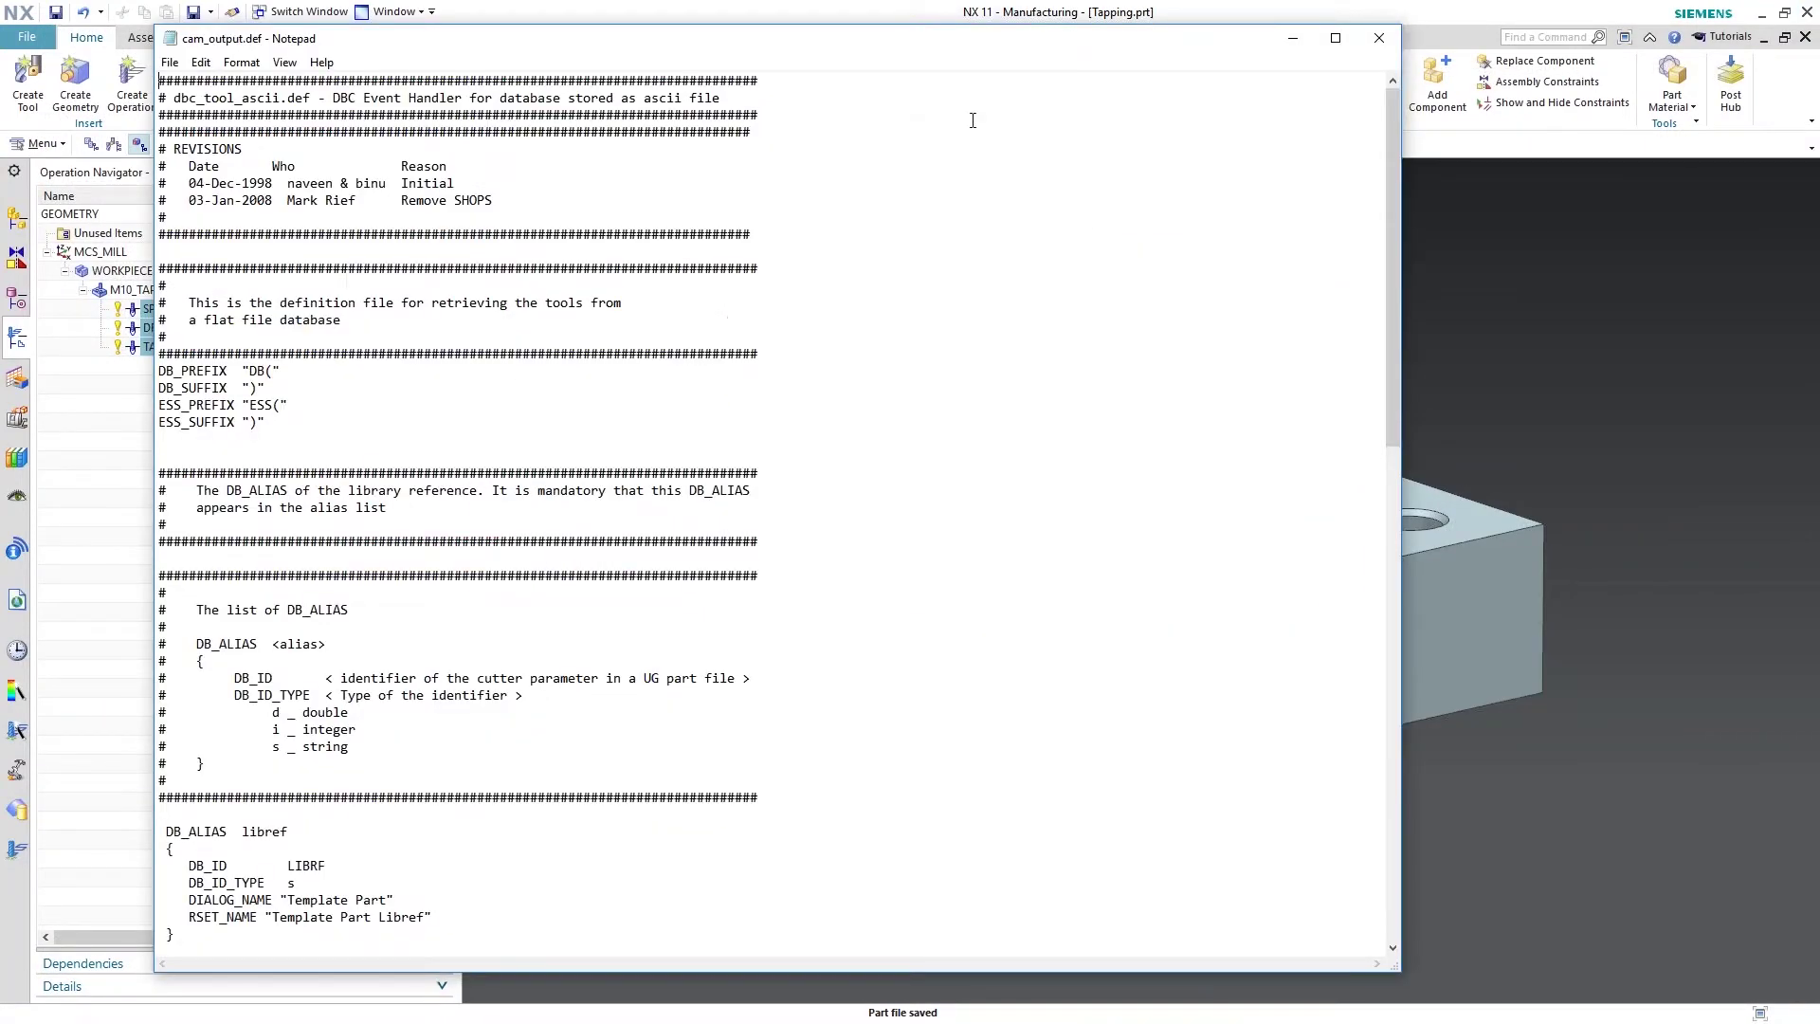
left_click(1379, 38)
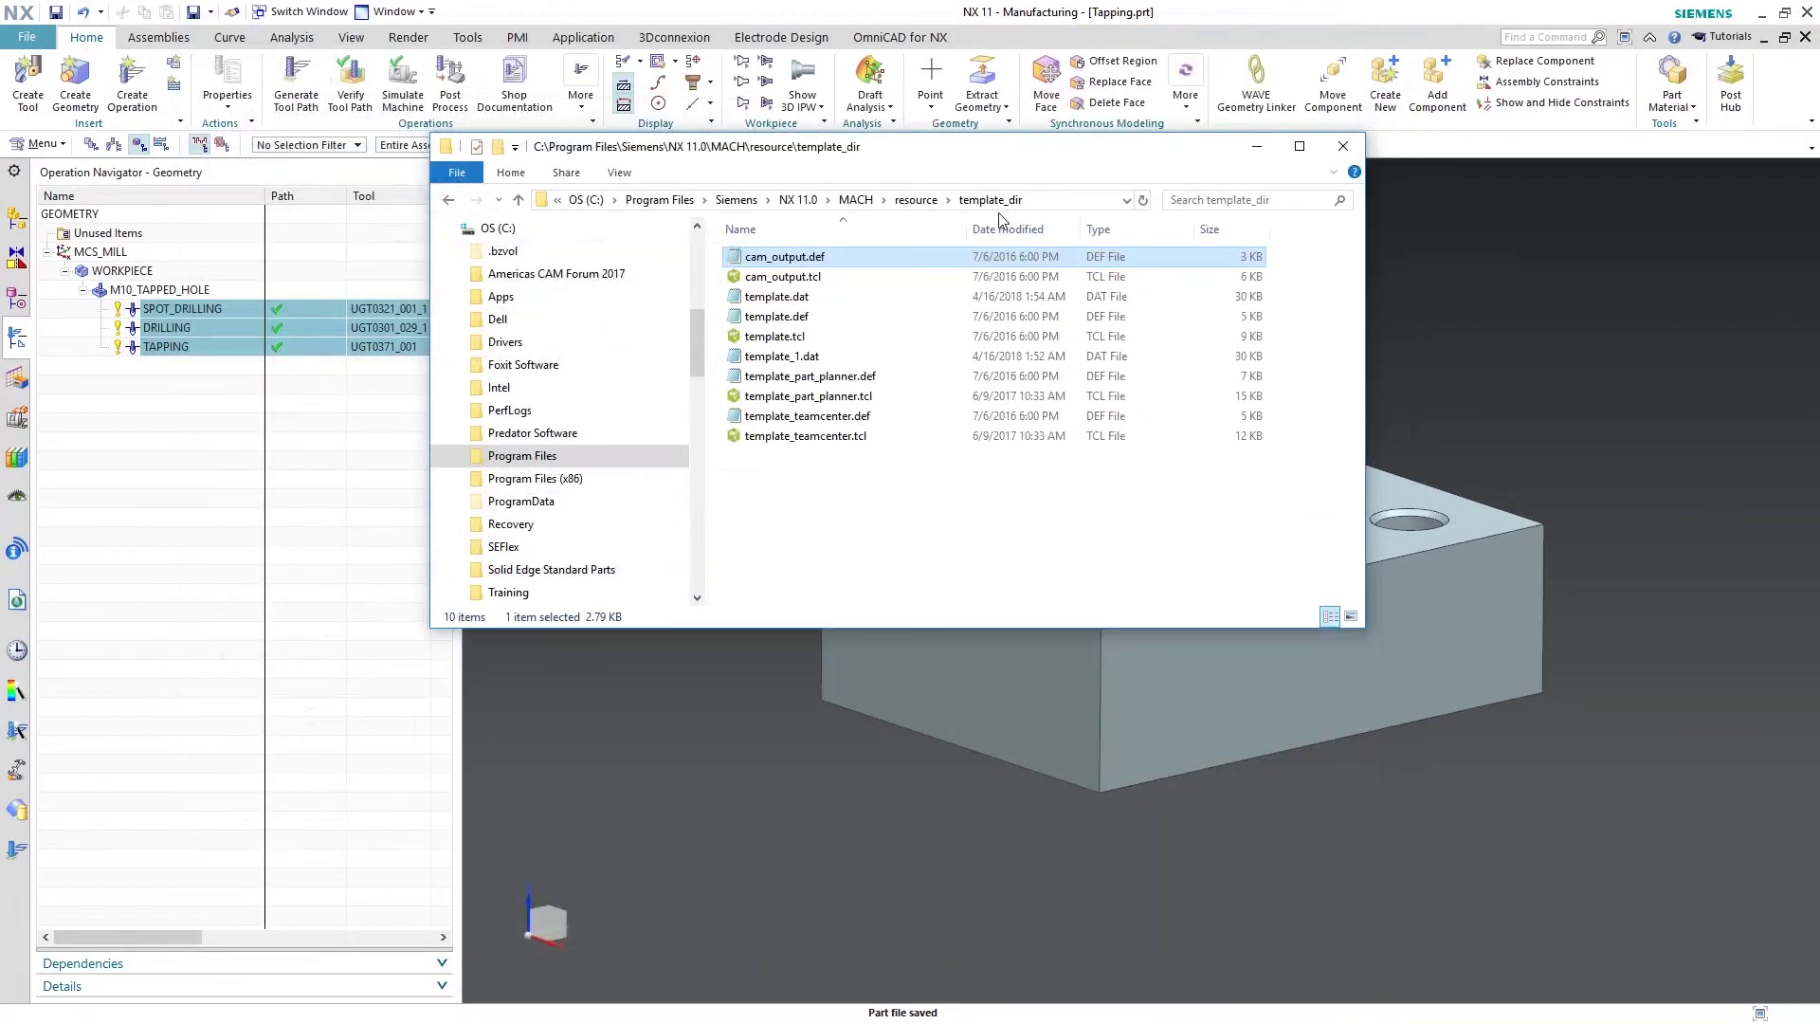
left_click(449, 201)
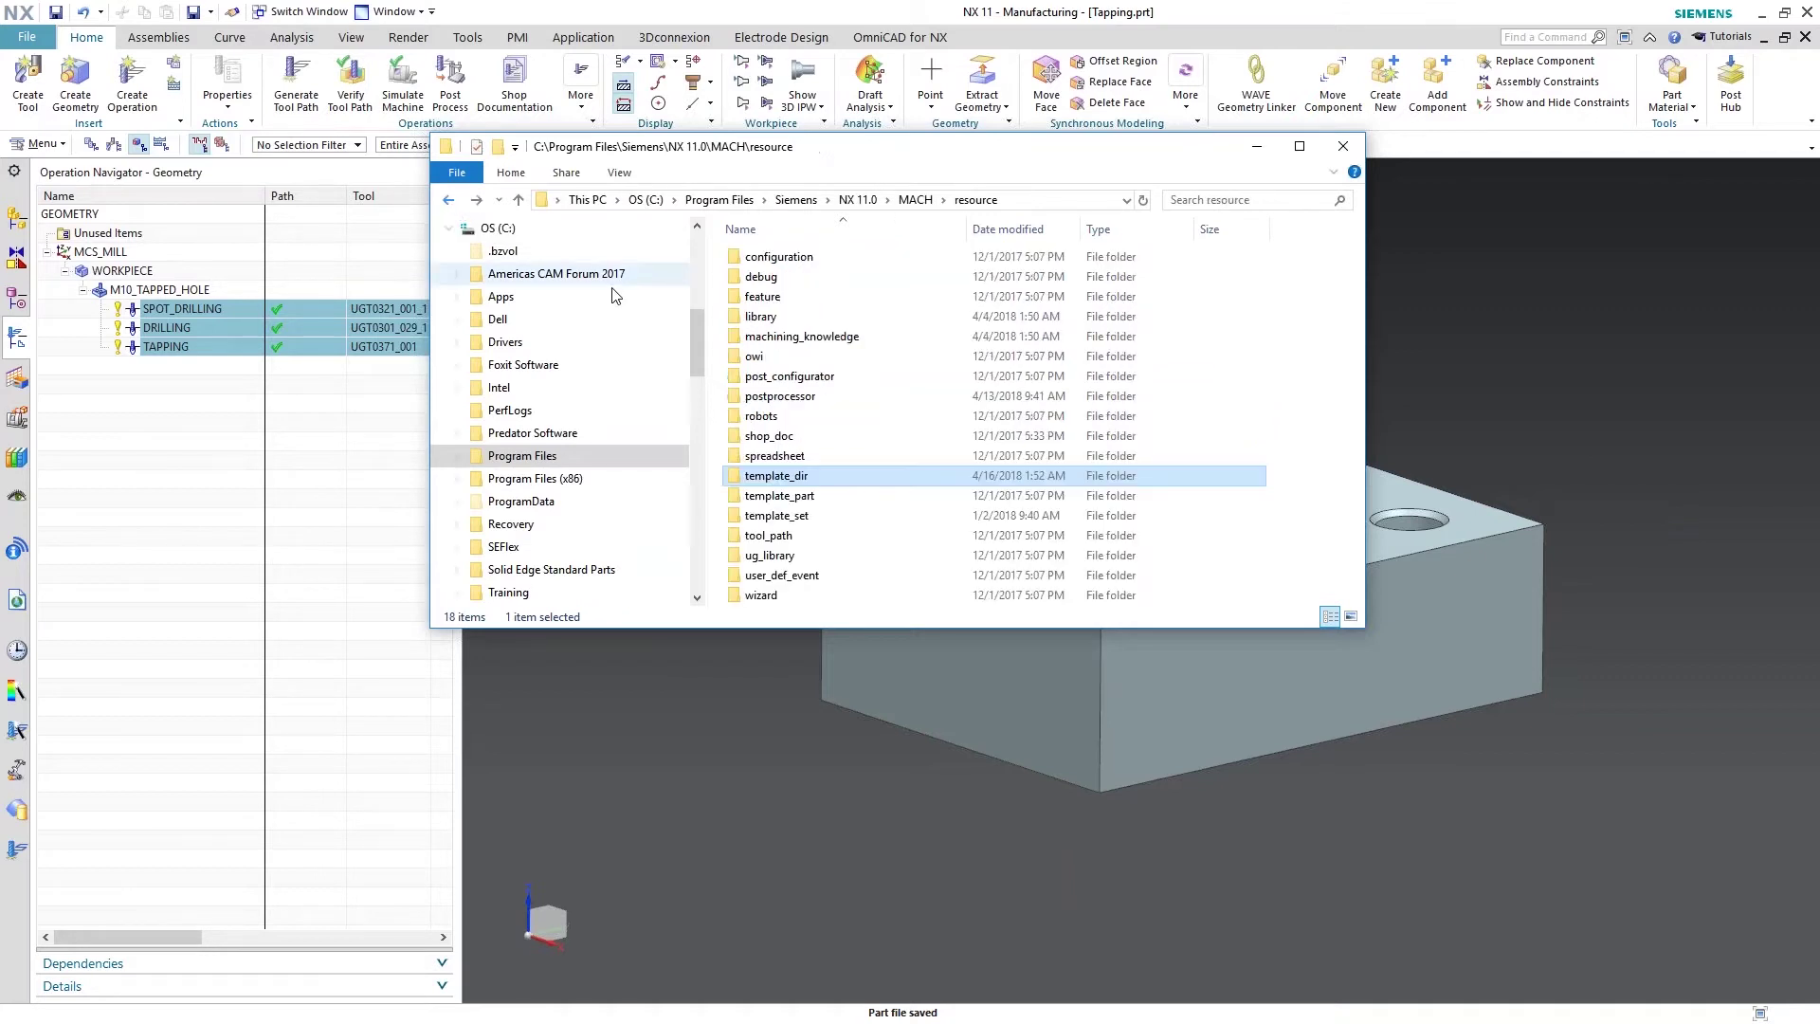
double_click(762, 520)
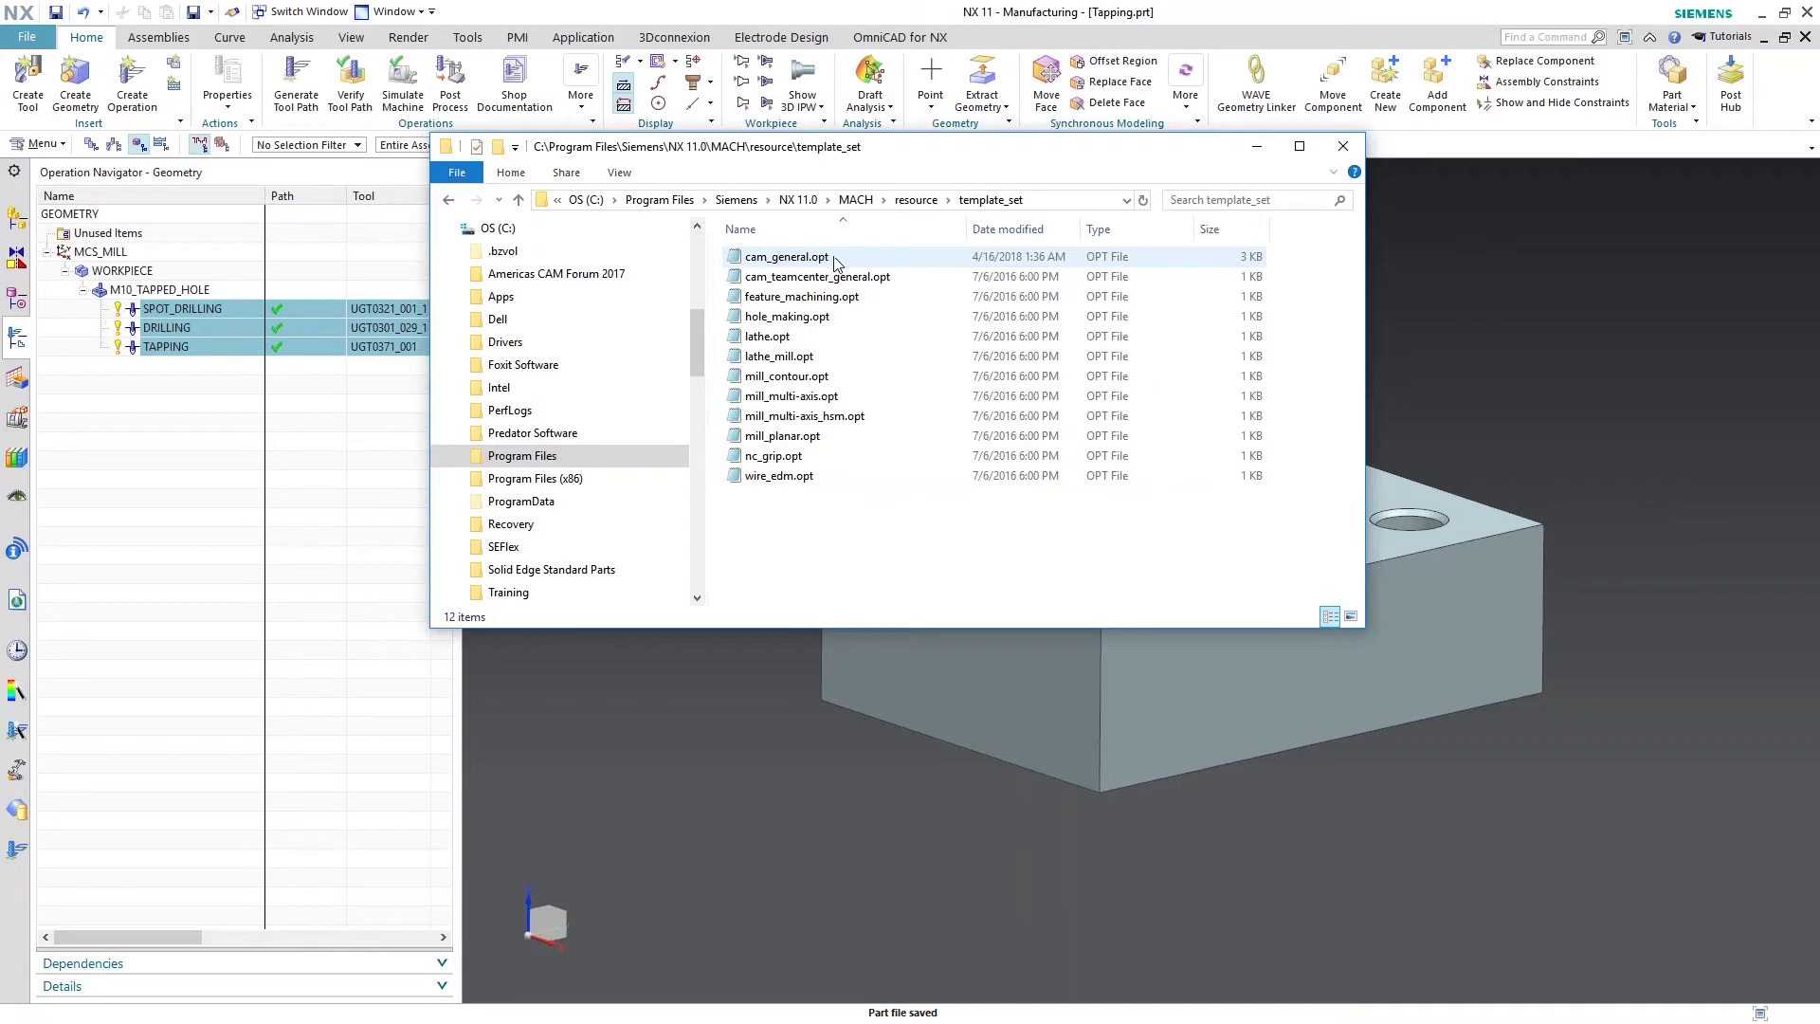
double_click(834, 262)
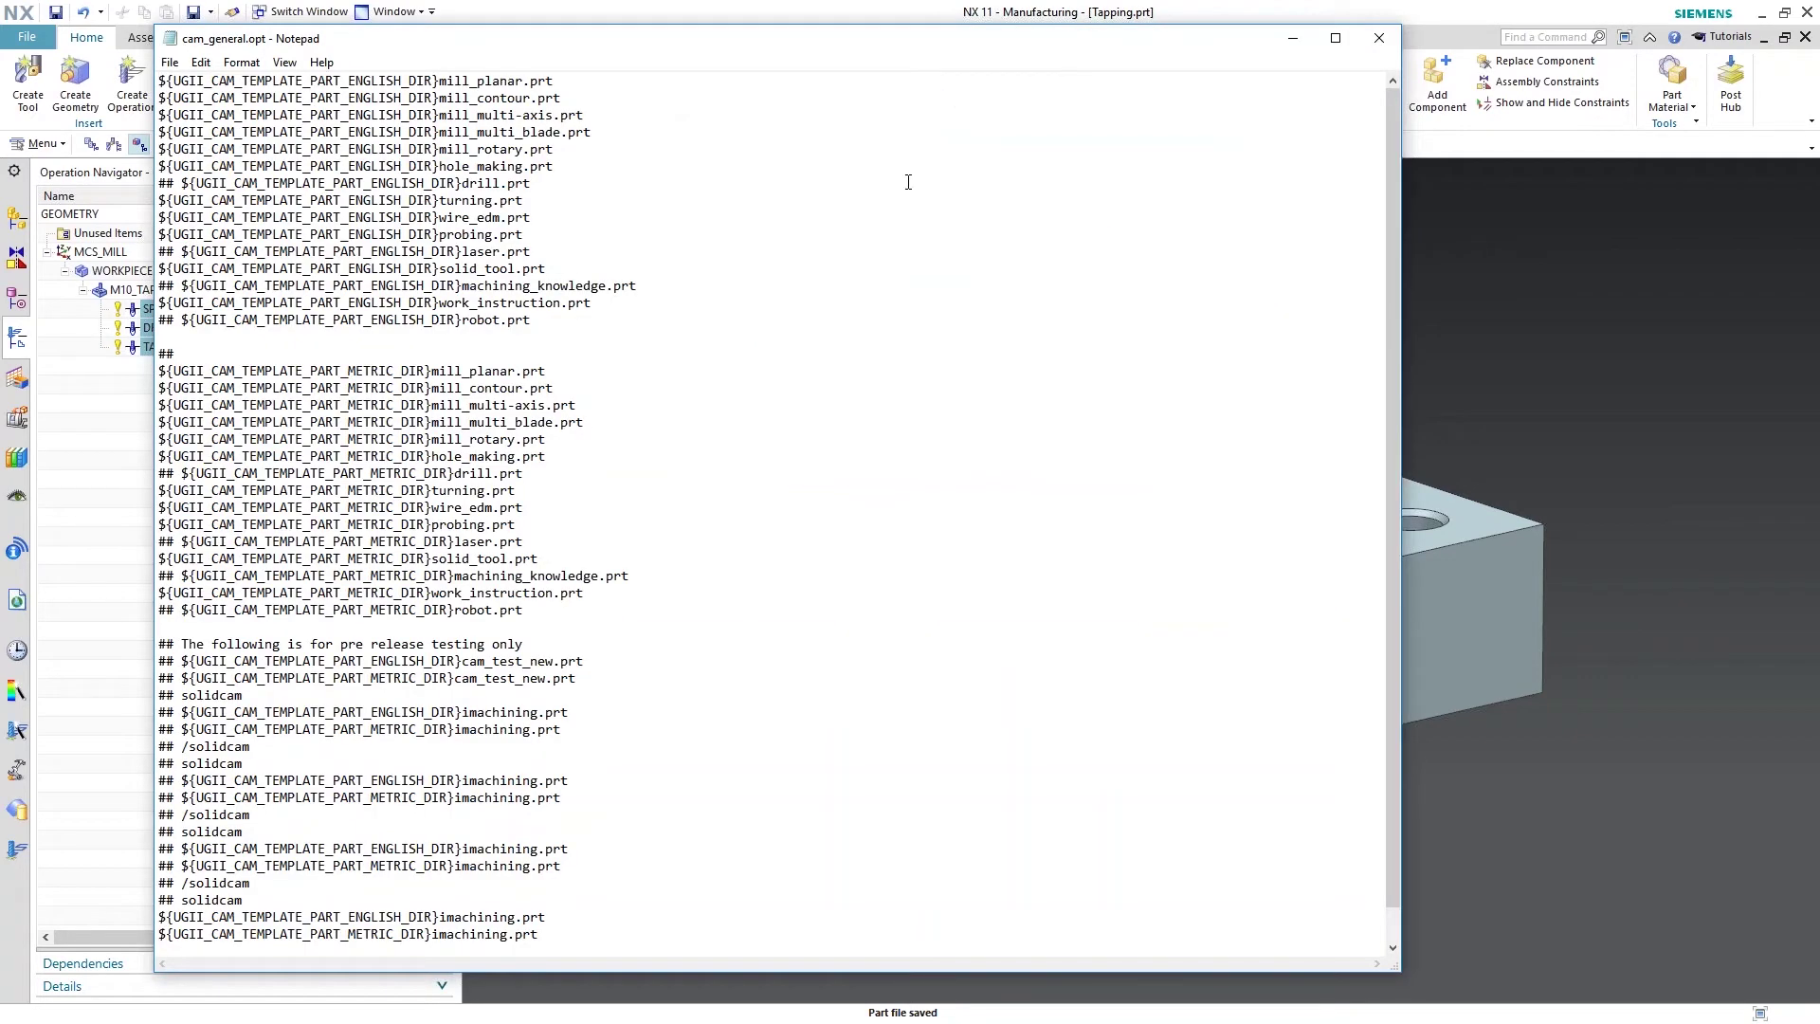
- Save cam_general.opt as backup cam_general_1.opt, close it, and reopen the original
left_click(170, 61)
left_click(209, 146)
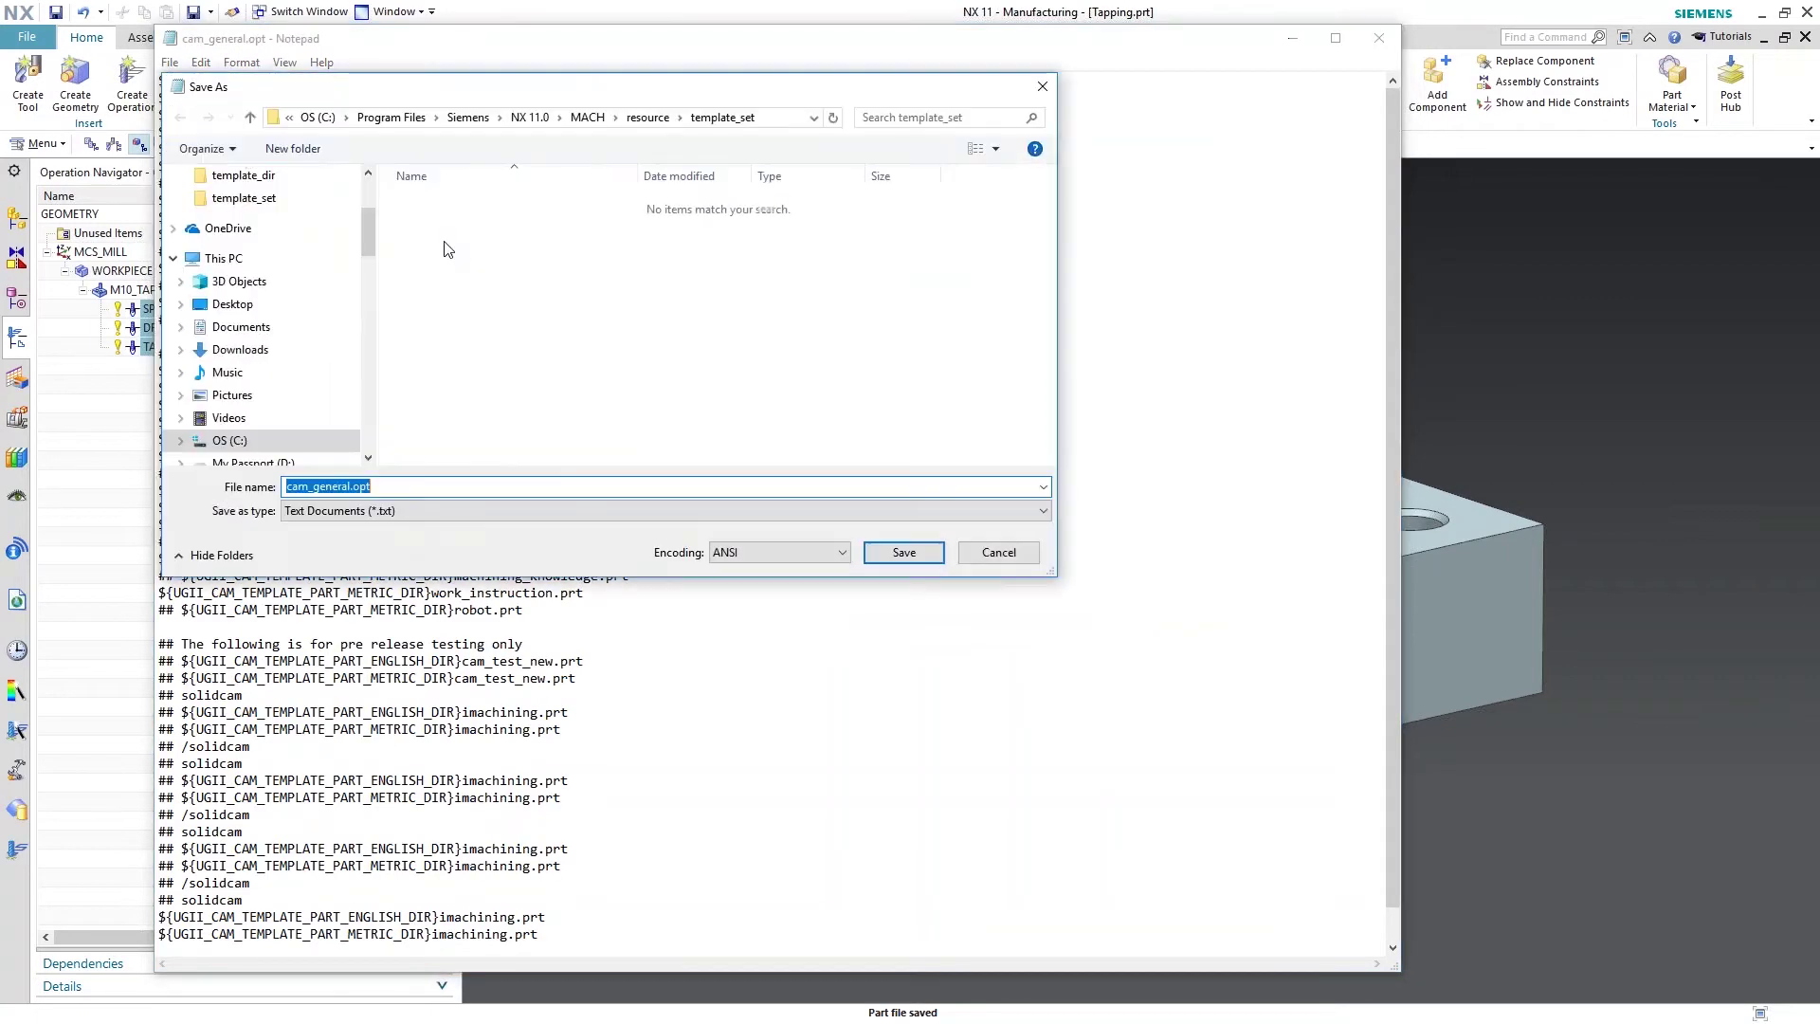
left_click(353, 487)
type("_1")
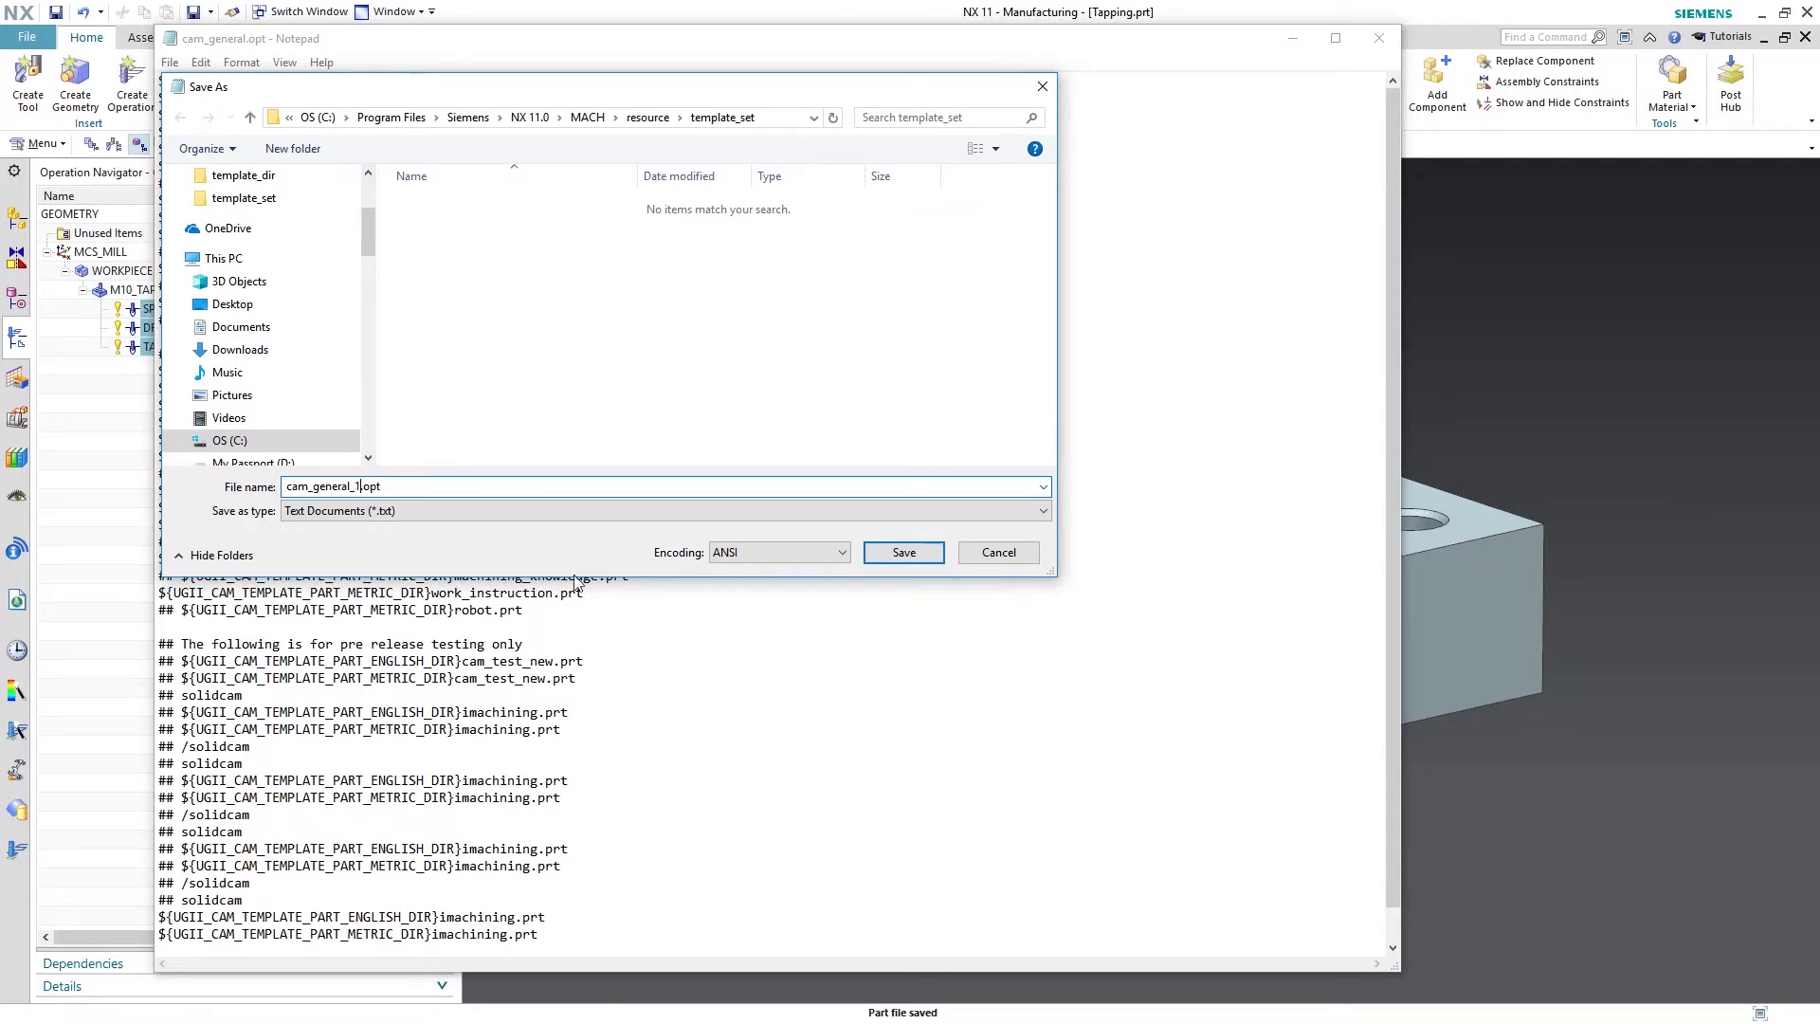
left_click(903, 551)
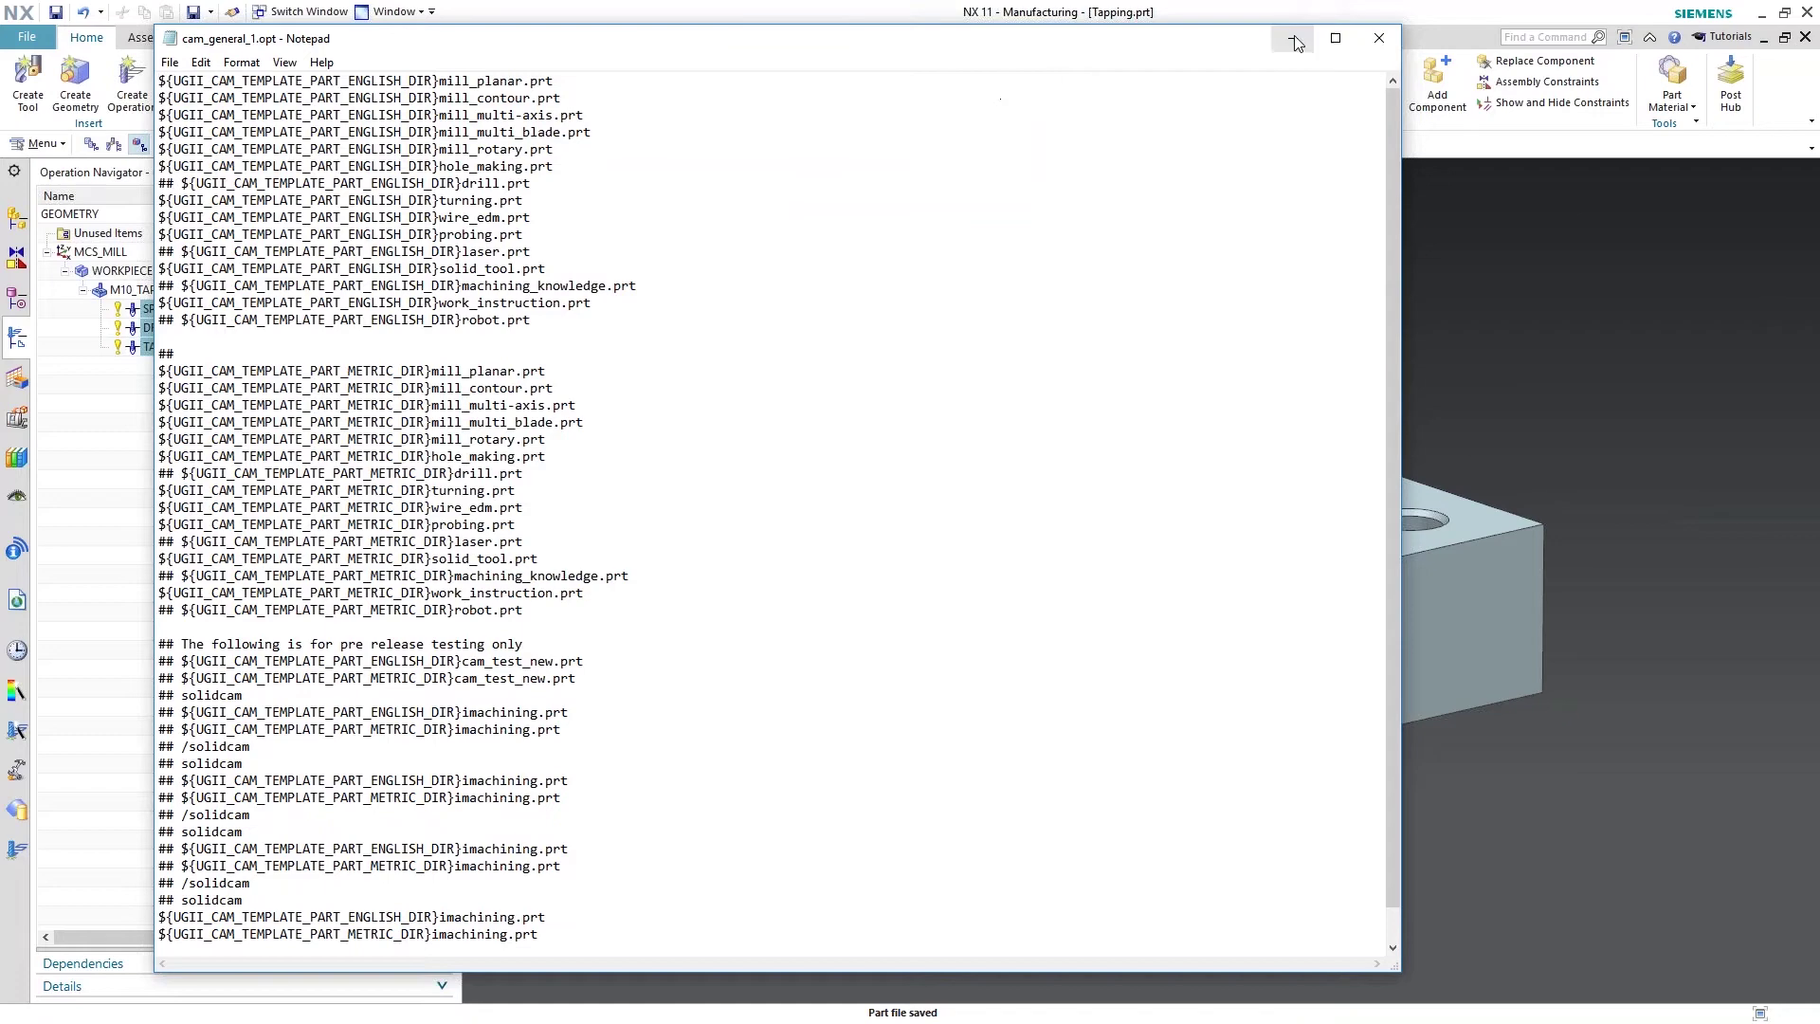
left_click(1379, 38)
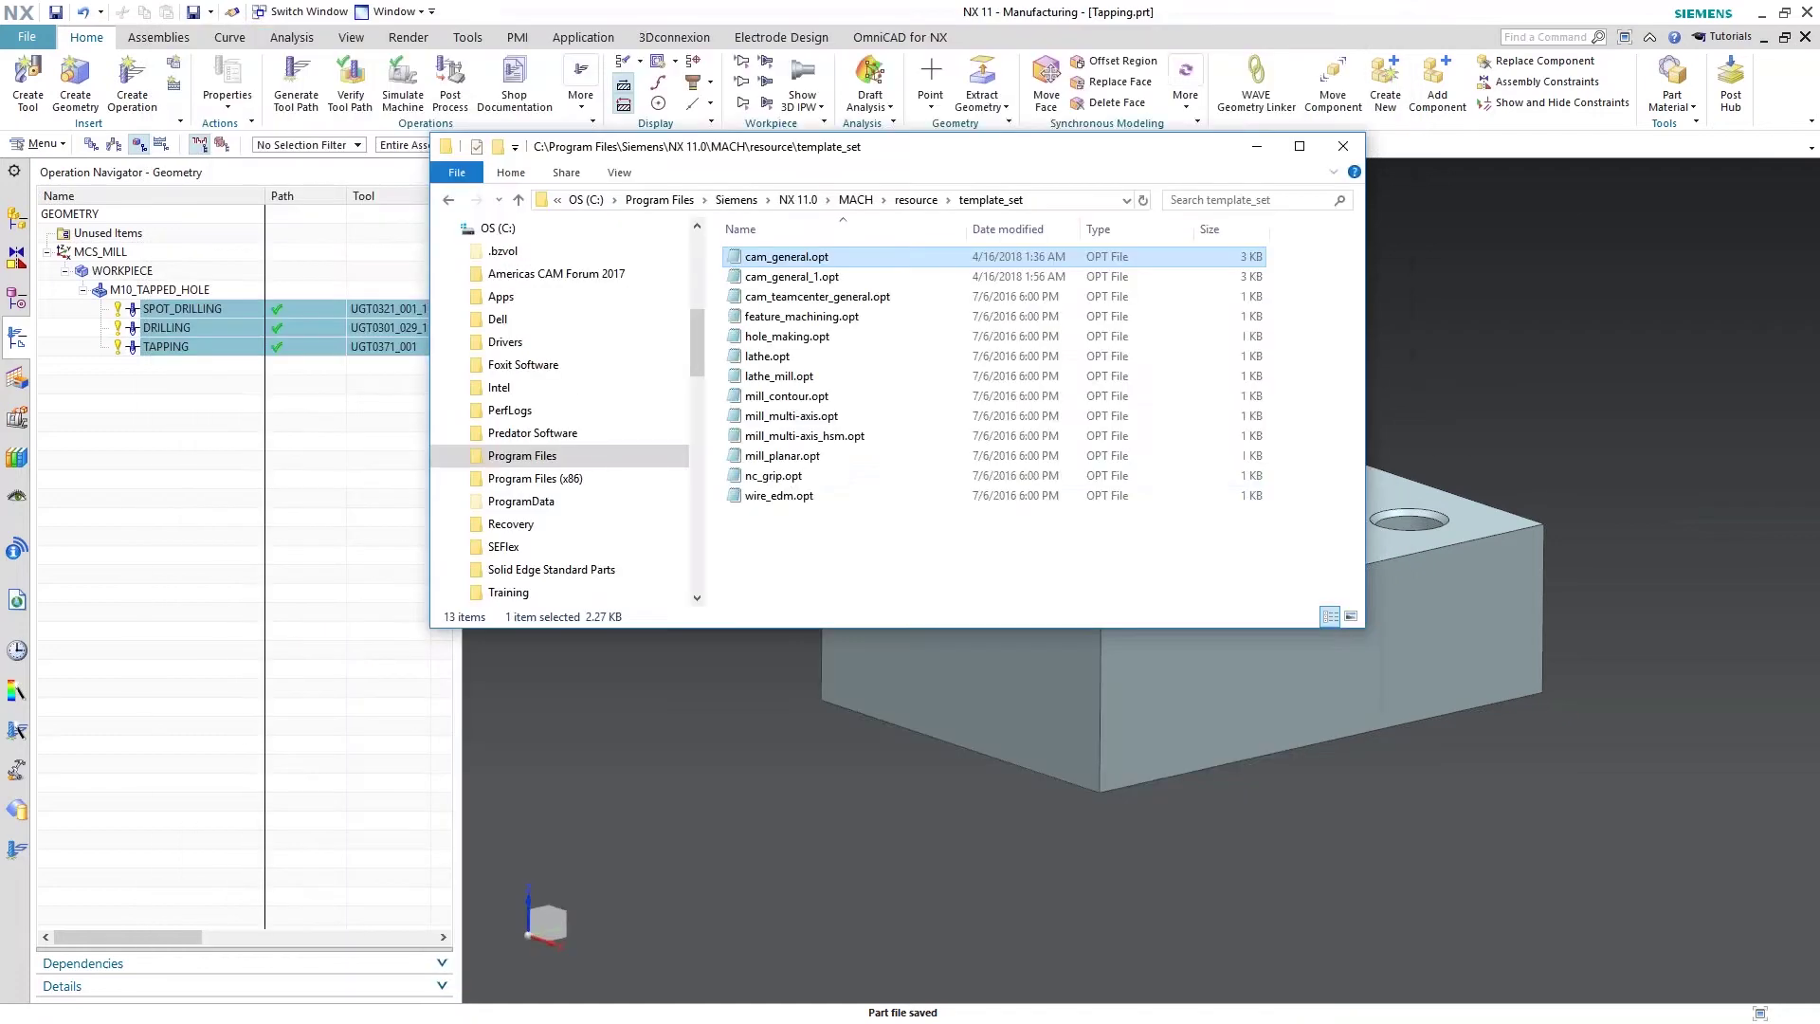
double_click(783, 260)
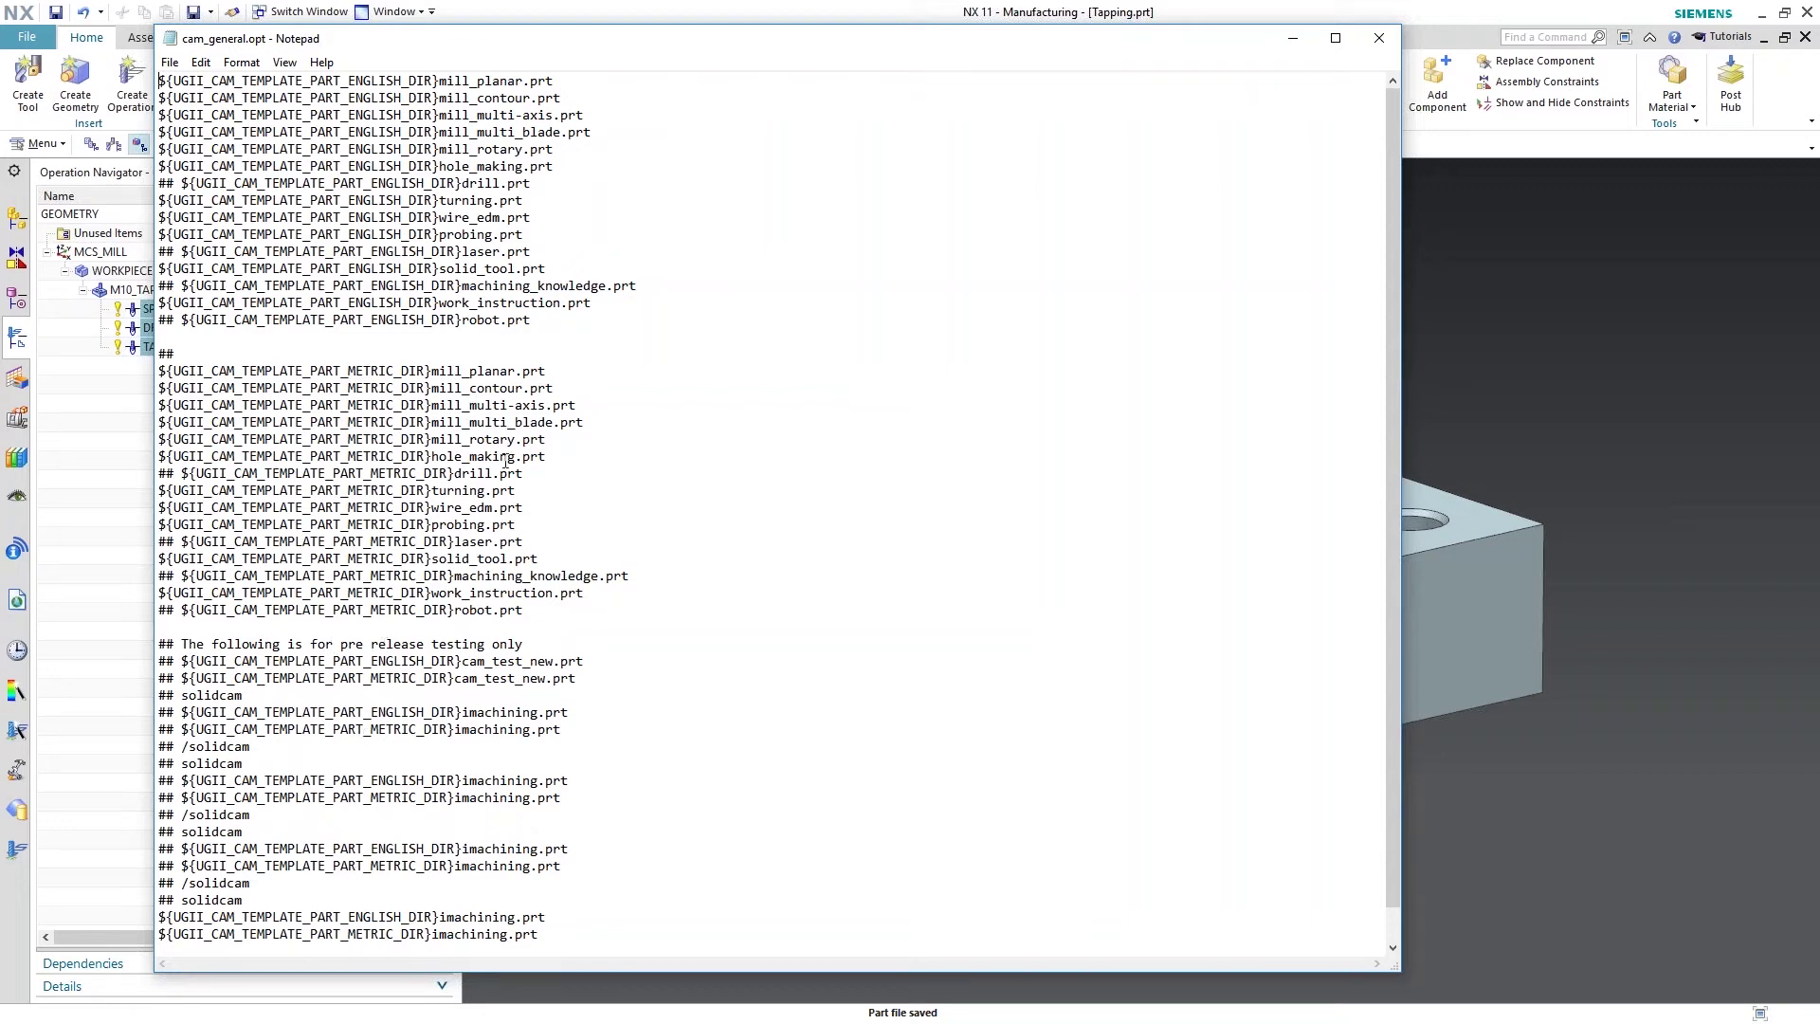
- Duplicate the METRIC_DIR hole_making.prt line below itself and change it to Tapping.prt
left_click_drag(557, 456, 152, 450)
key("ctrl+c")
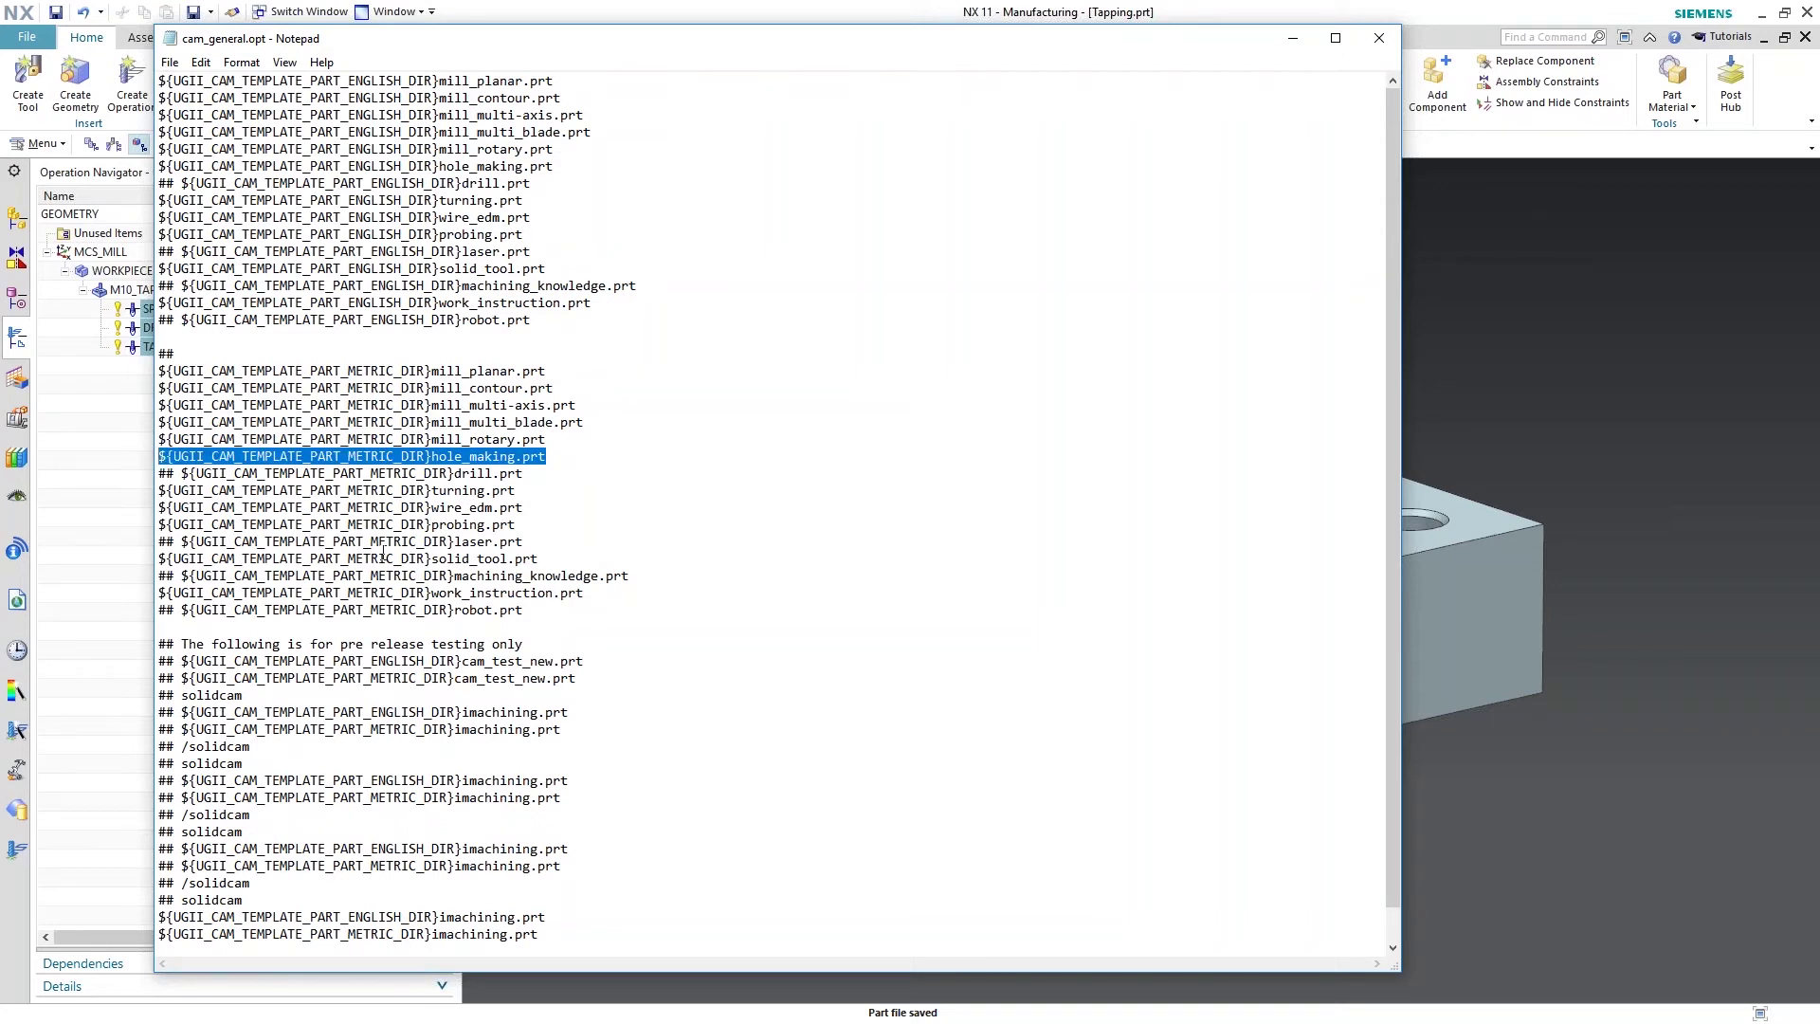
left_click(544, 456)
key("Return")
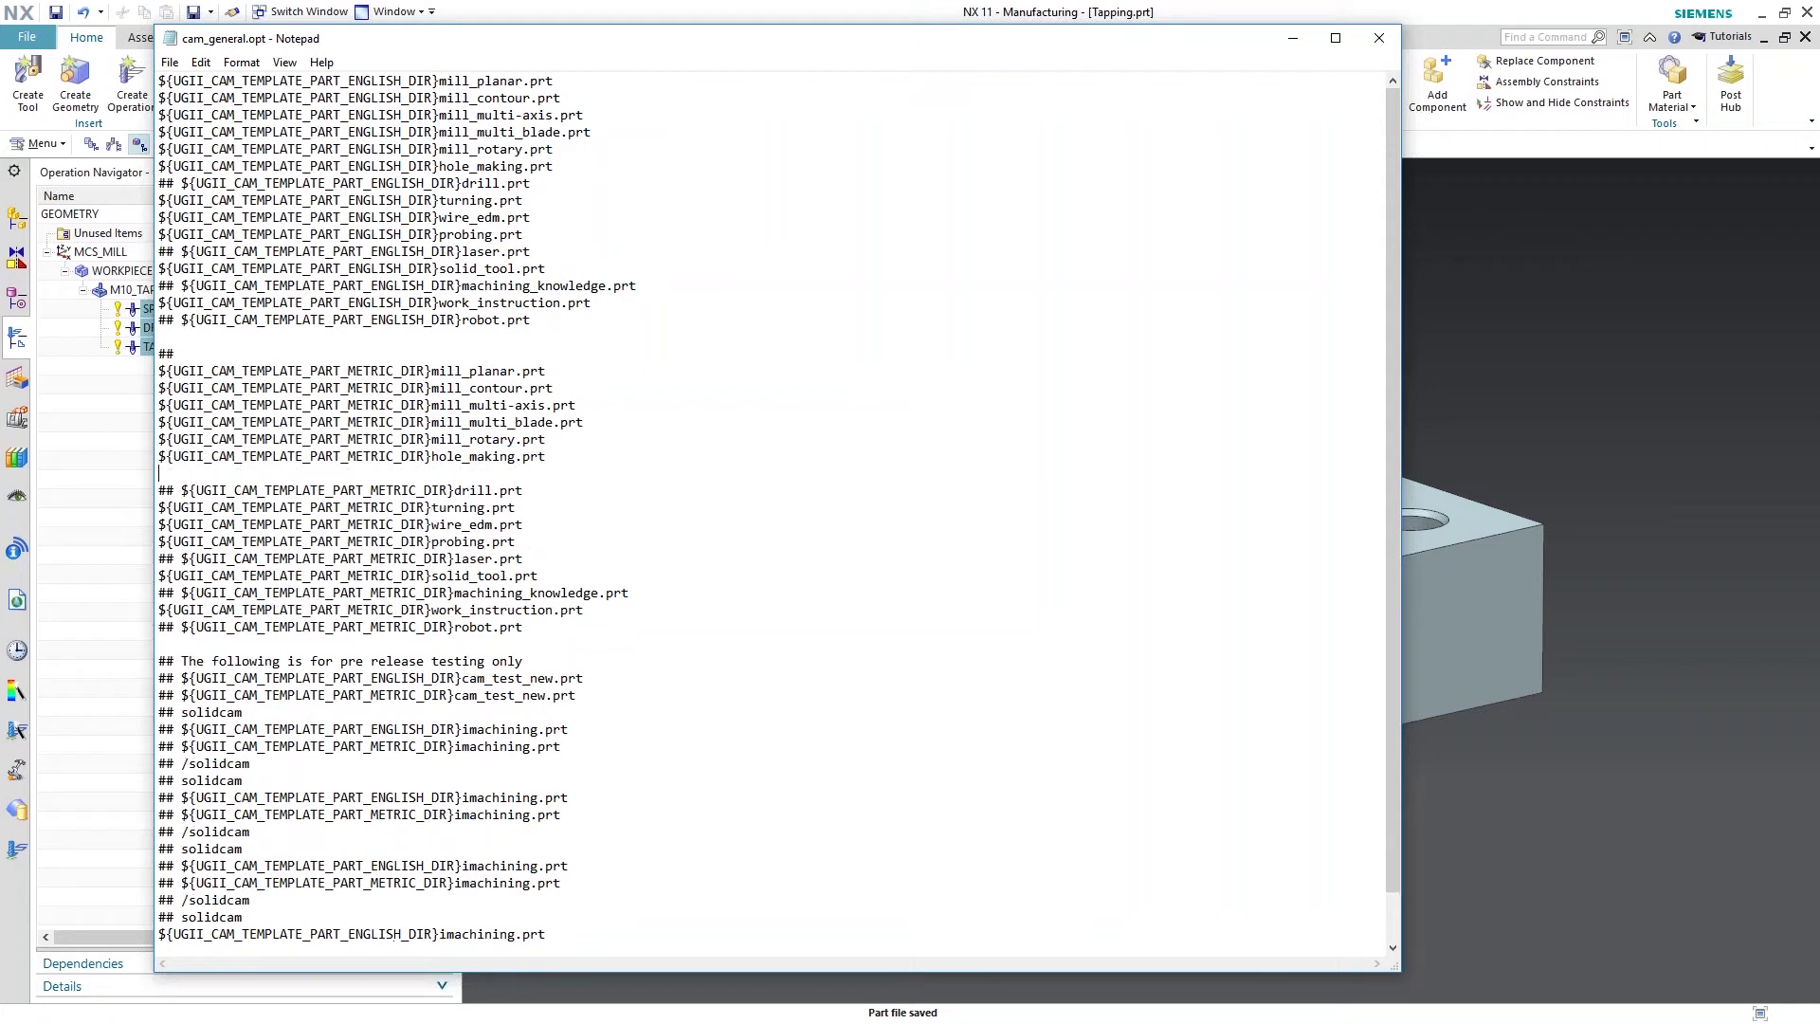
key("ctrl+v")
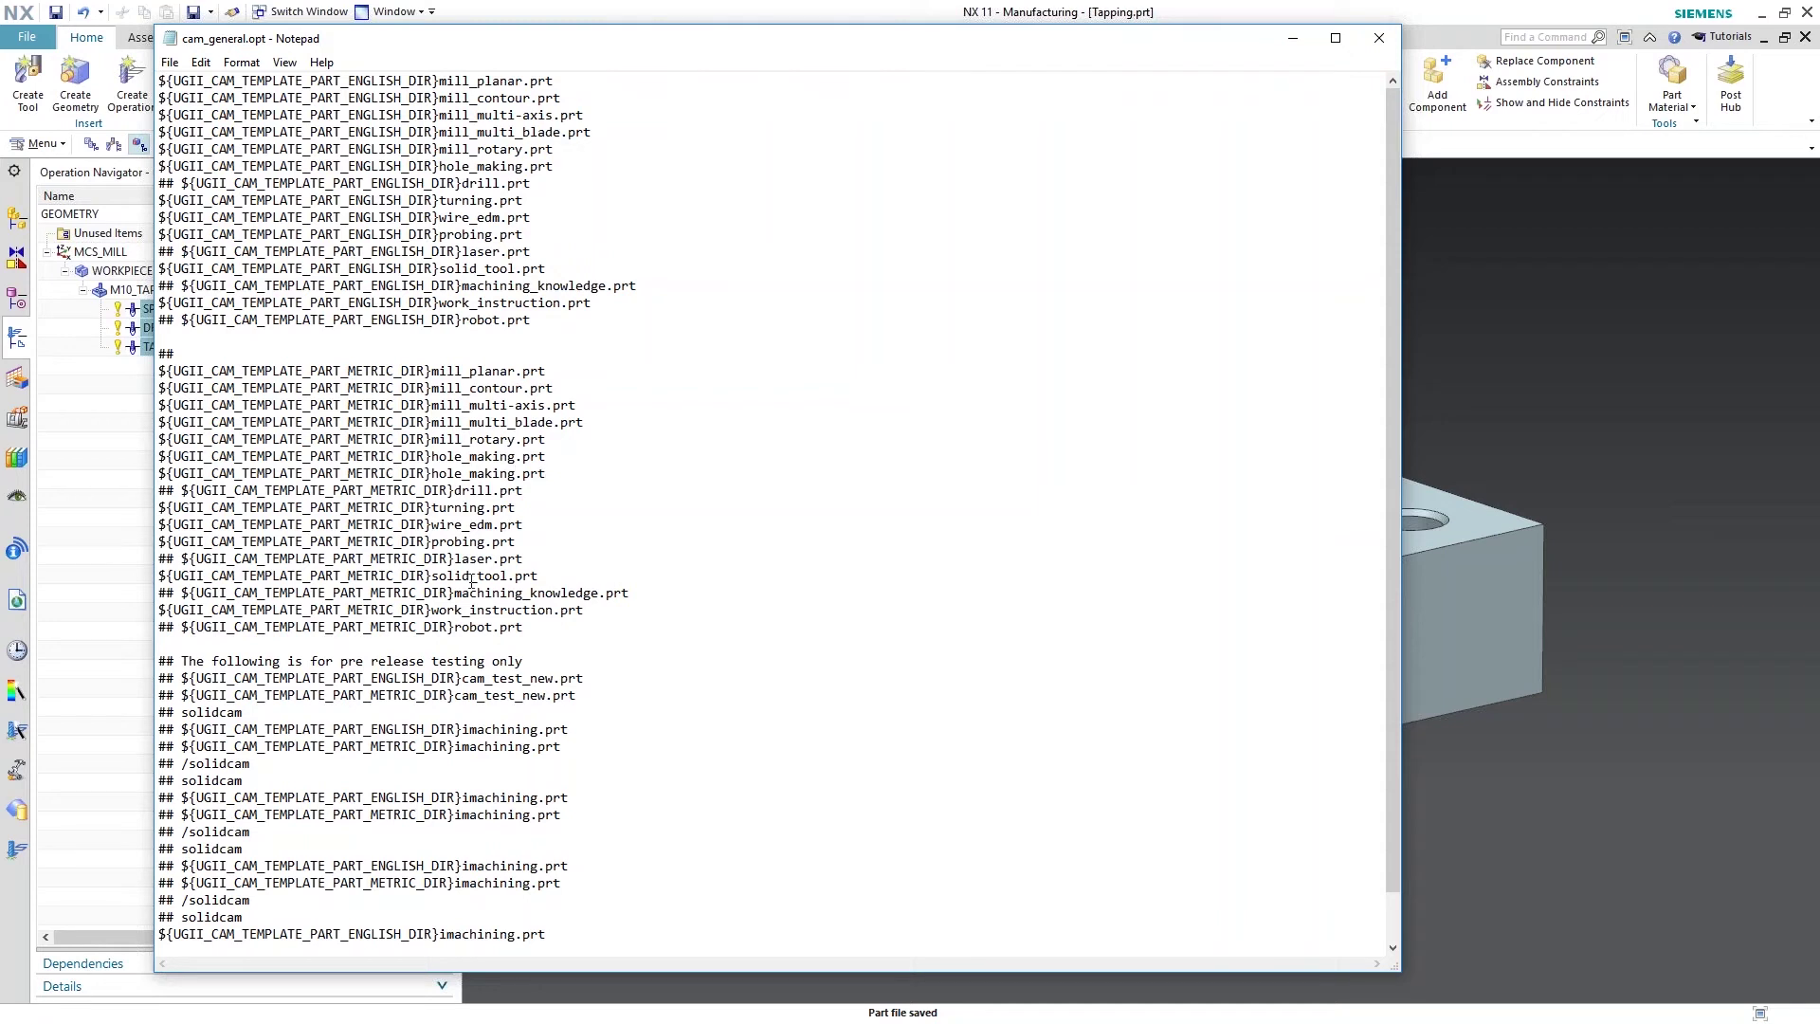
key("BackSpace")
key("BackSpace")
key("BackSpace")
key("BackSpace")
key("BackSpace")
key("BackSpace")
key("BackSpace")
key("BackSpace")
key("BackSpace")
key("BackSpace")
key("BackSpace")
type("Tapping")
- Close Notepad and Explorer, close Tapping.prt with components, and open Tap_Template_Sample_setup_1 from History
left_click(1374, 40)
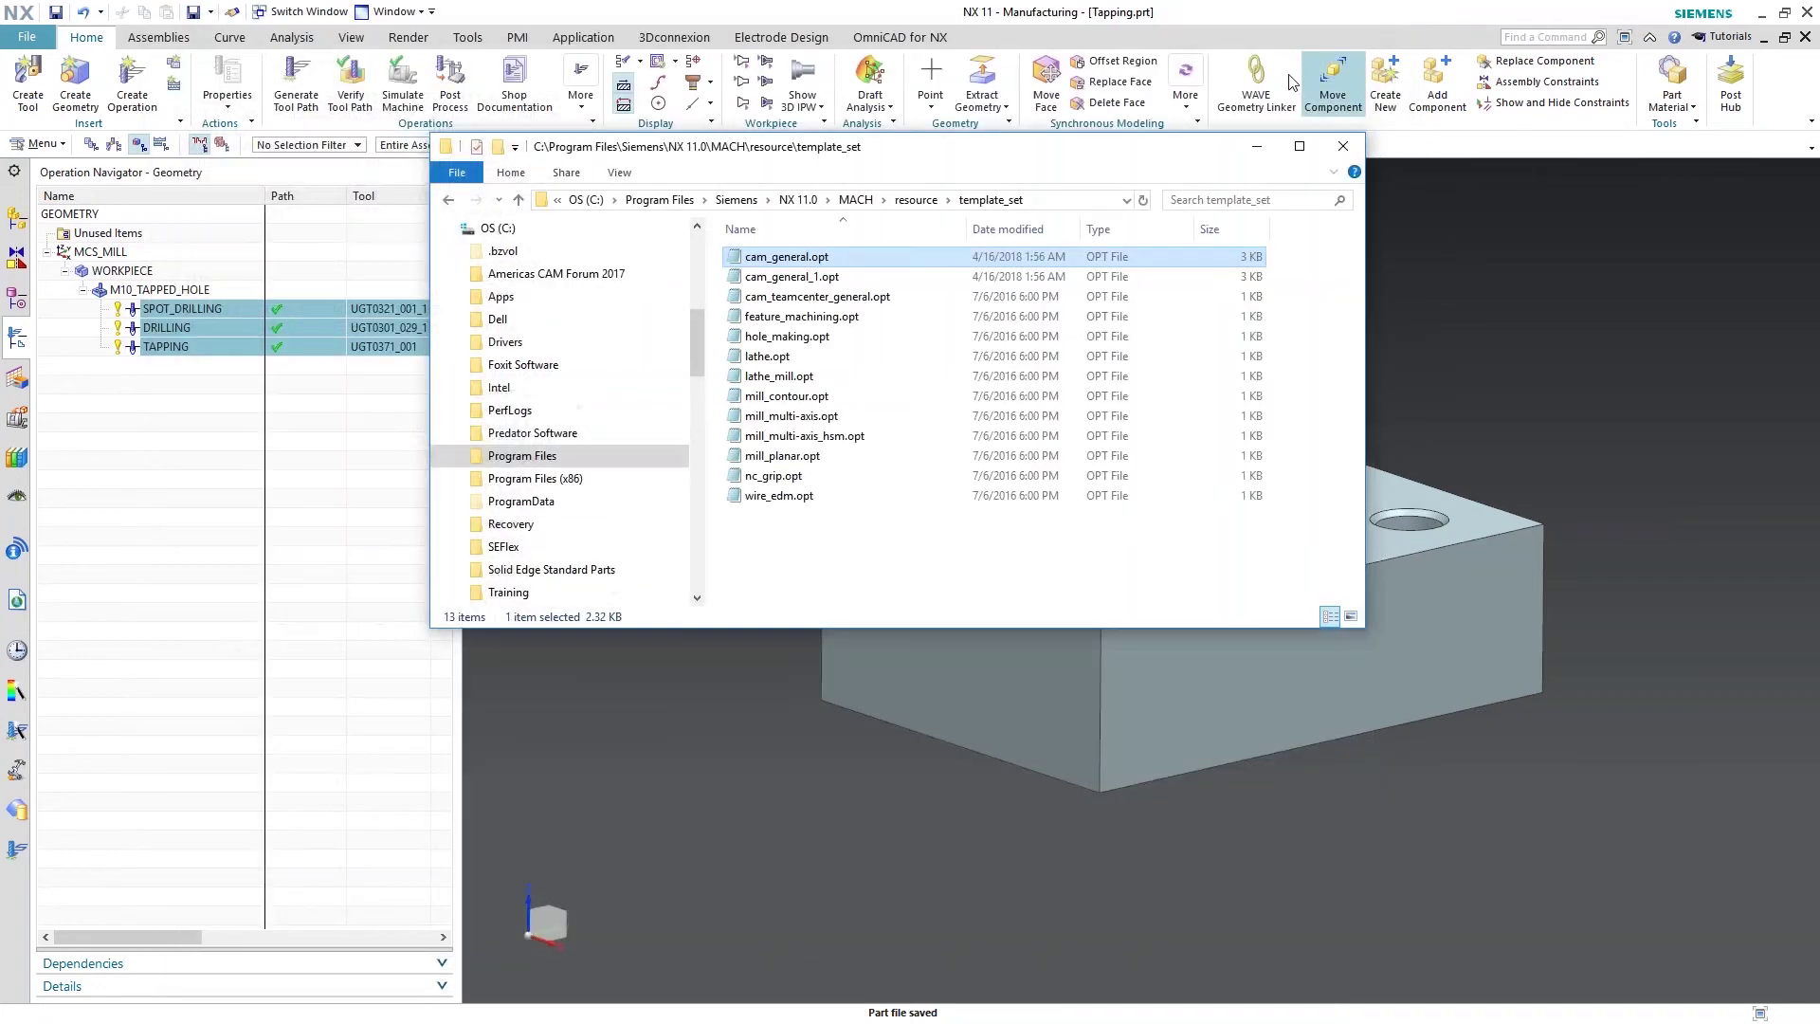
left_click(1352, 145)
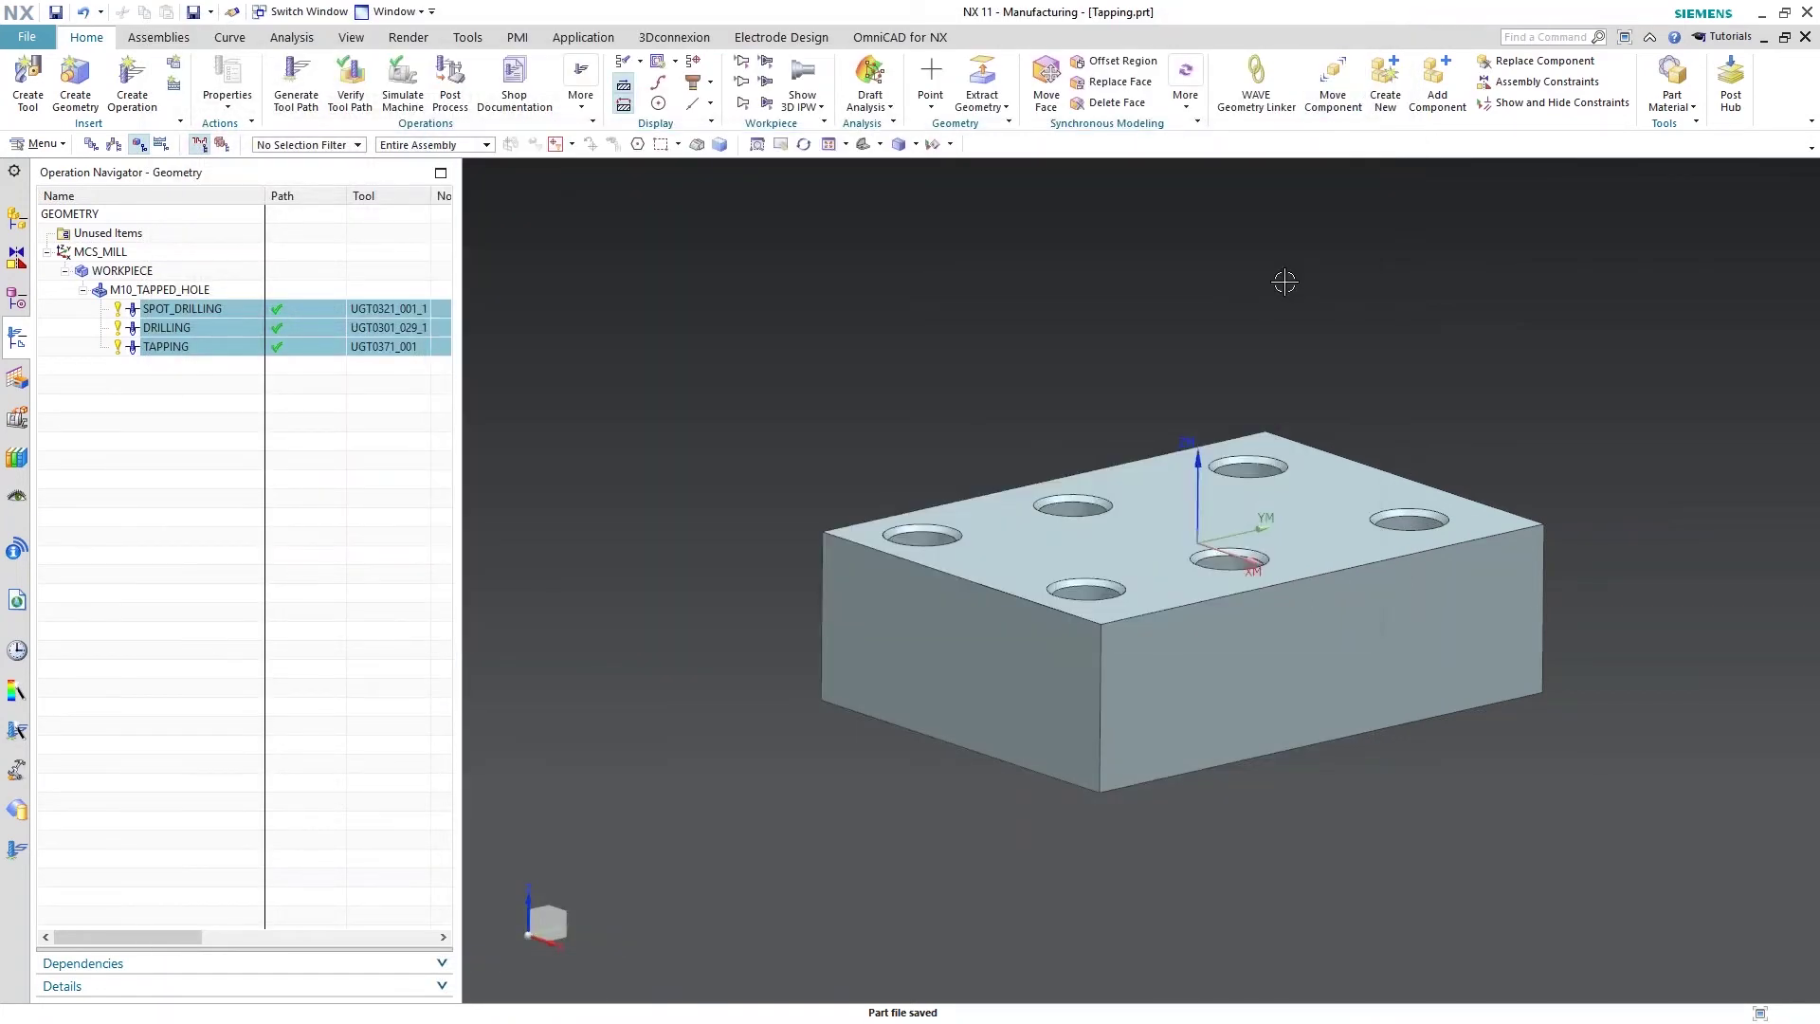
left_click(1804, 38)
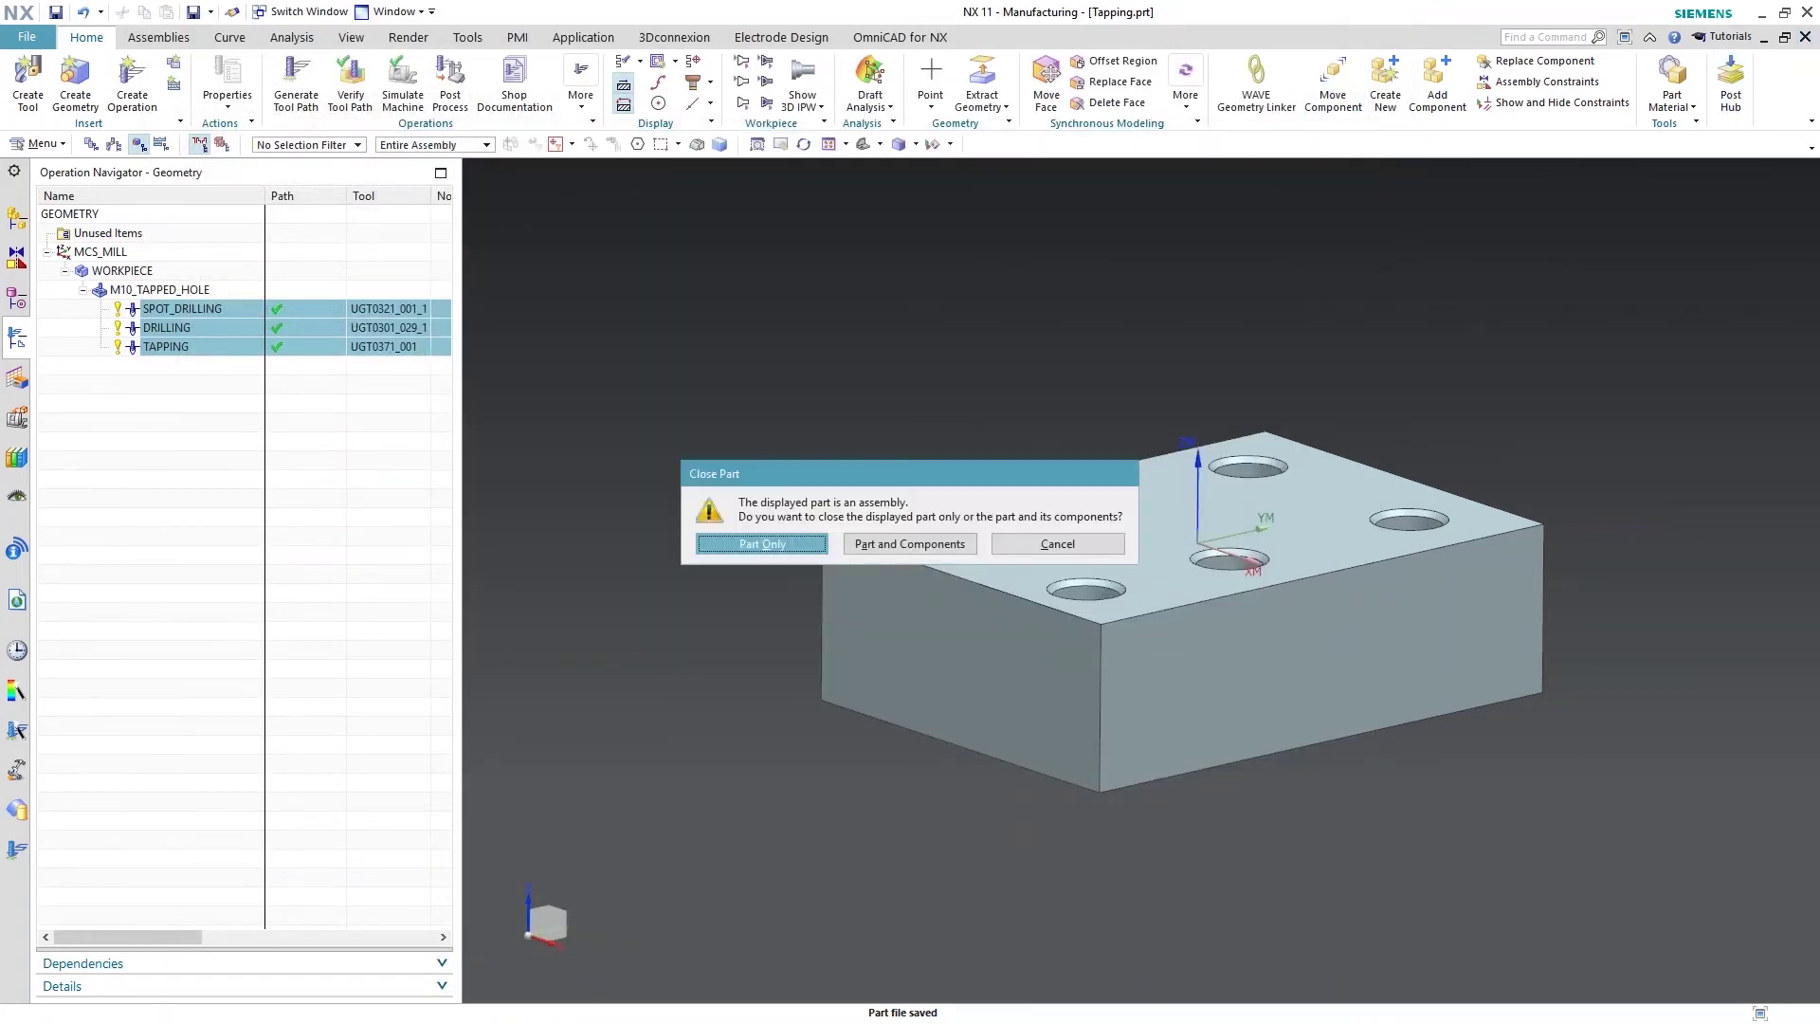
left_click(910, 543)
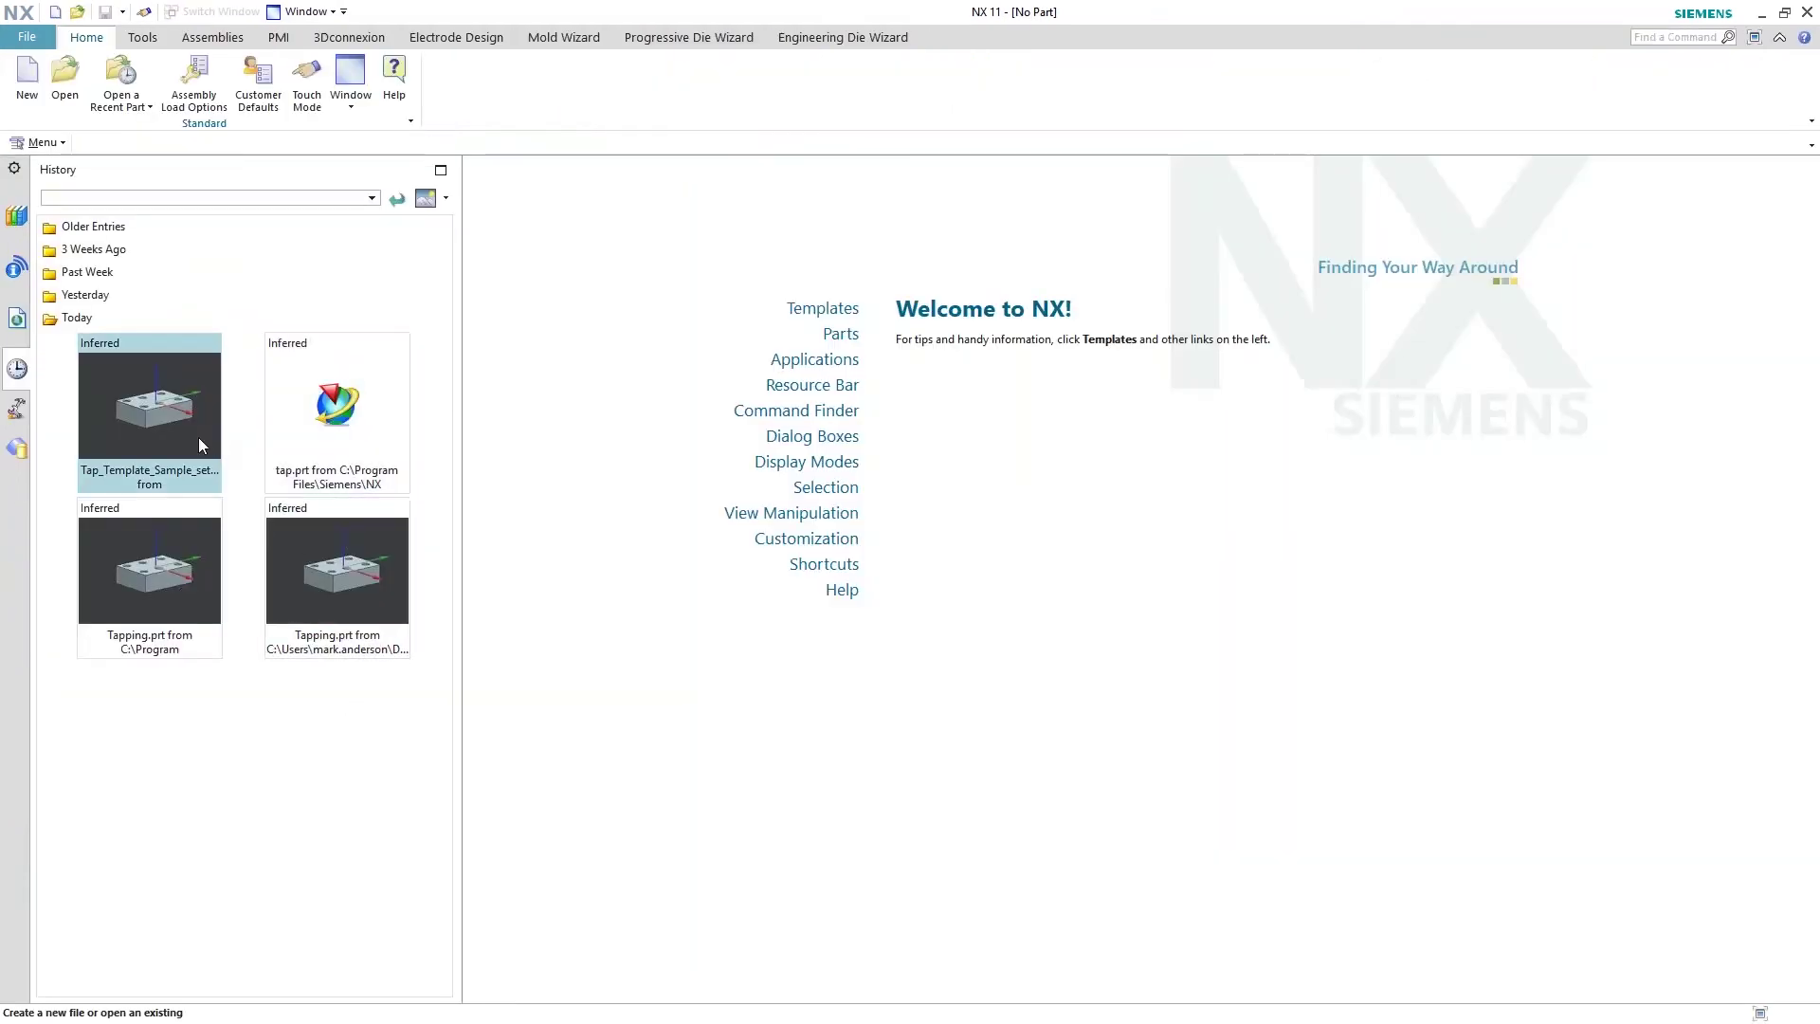
left_click(151, 440)
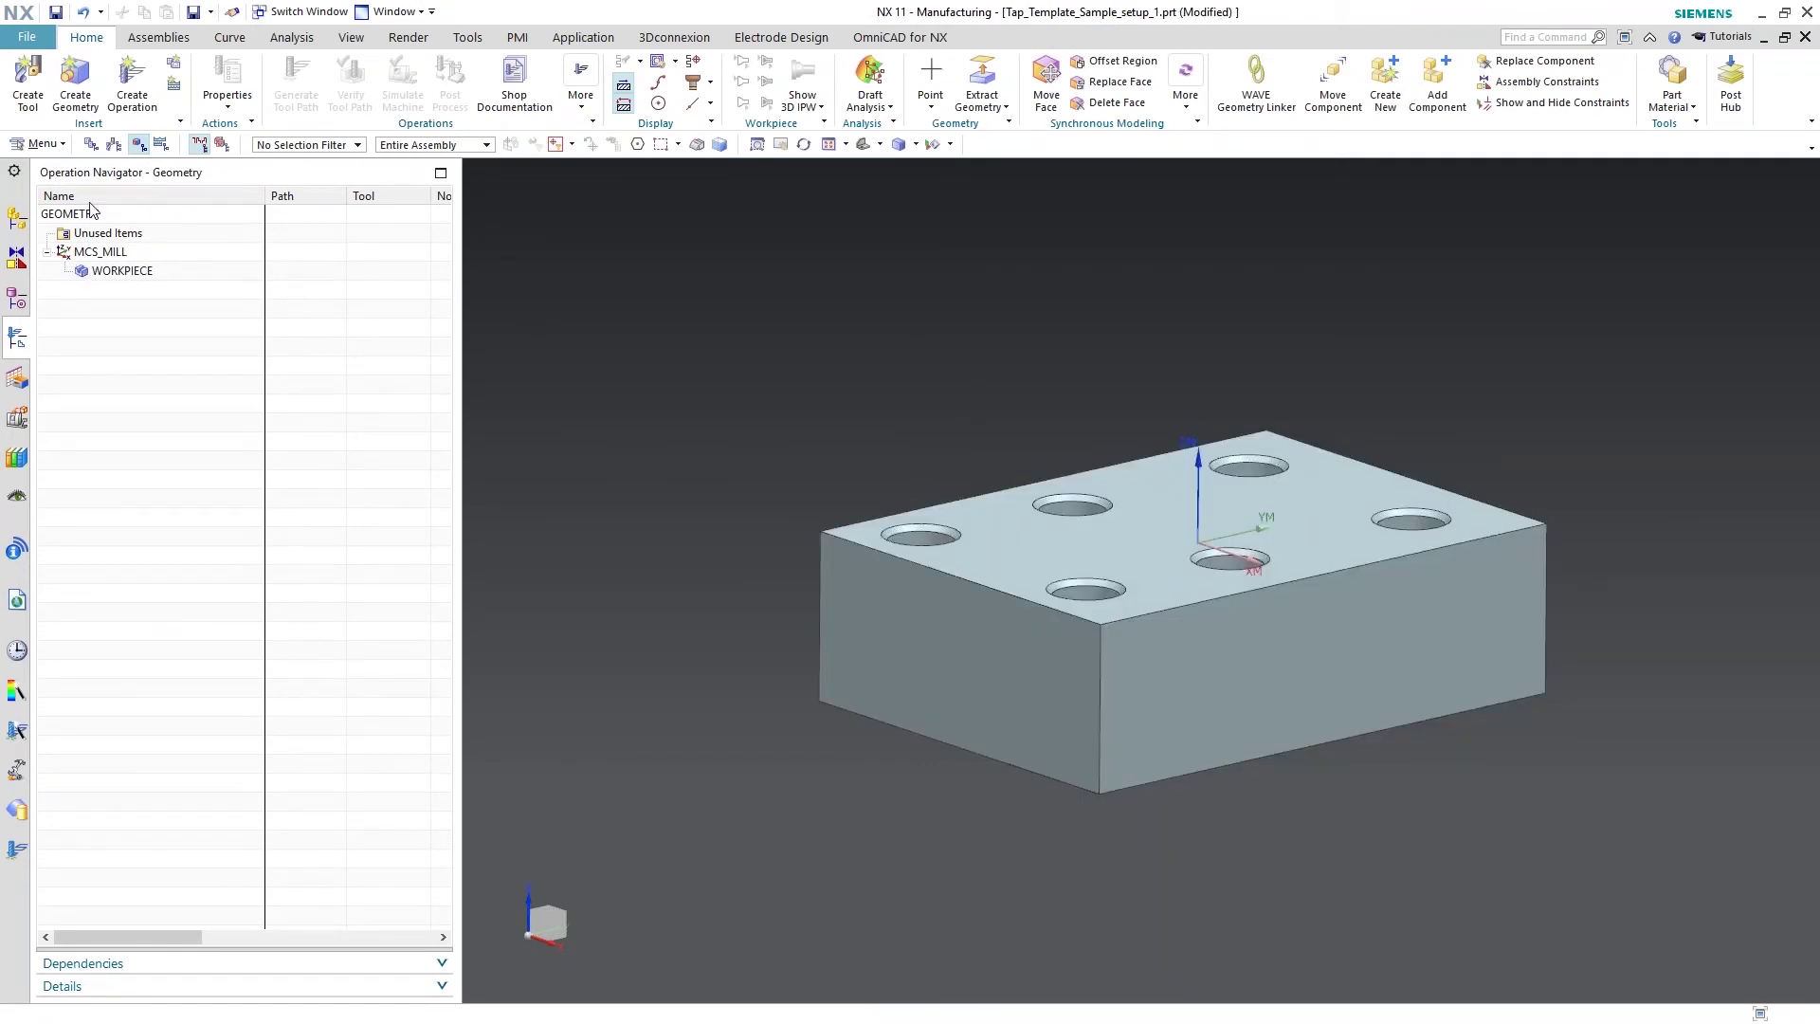
left_click(42, 145)
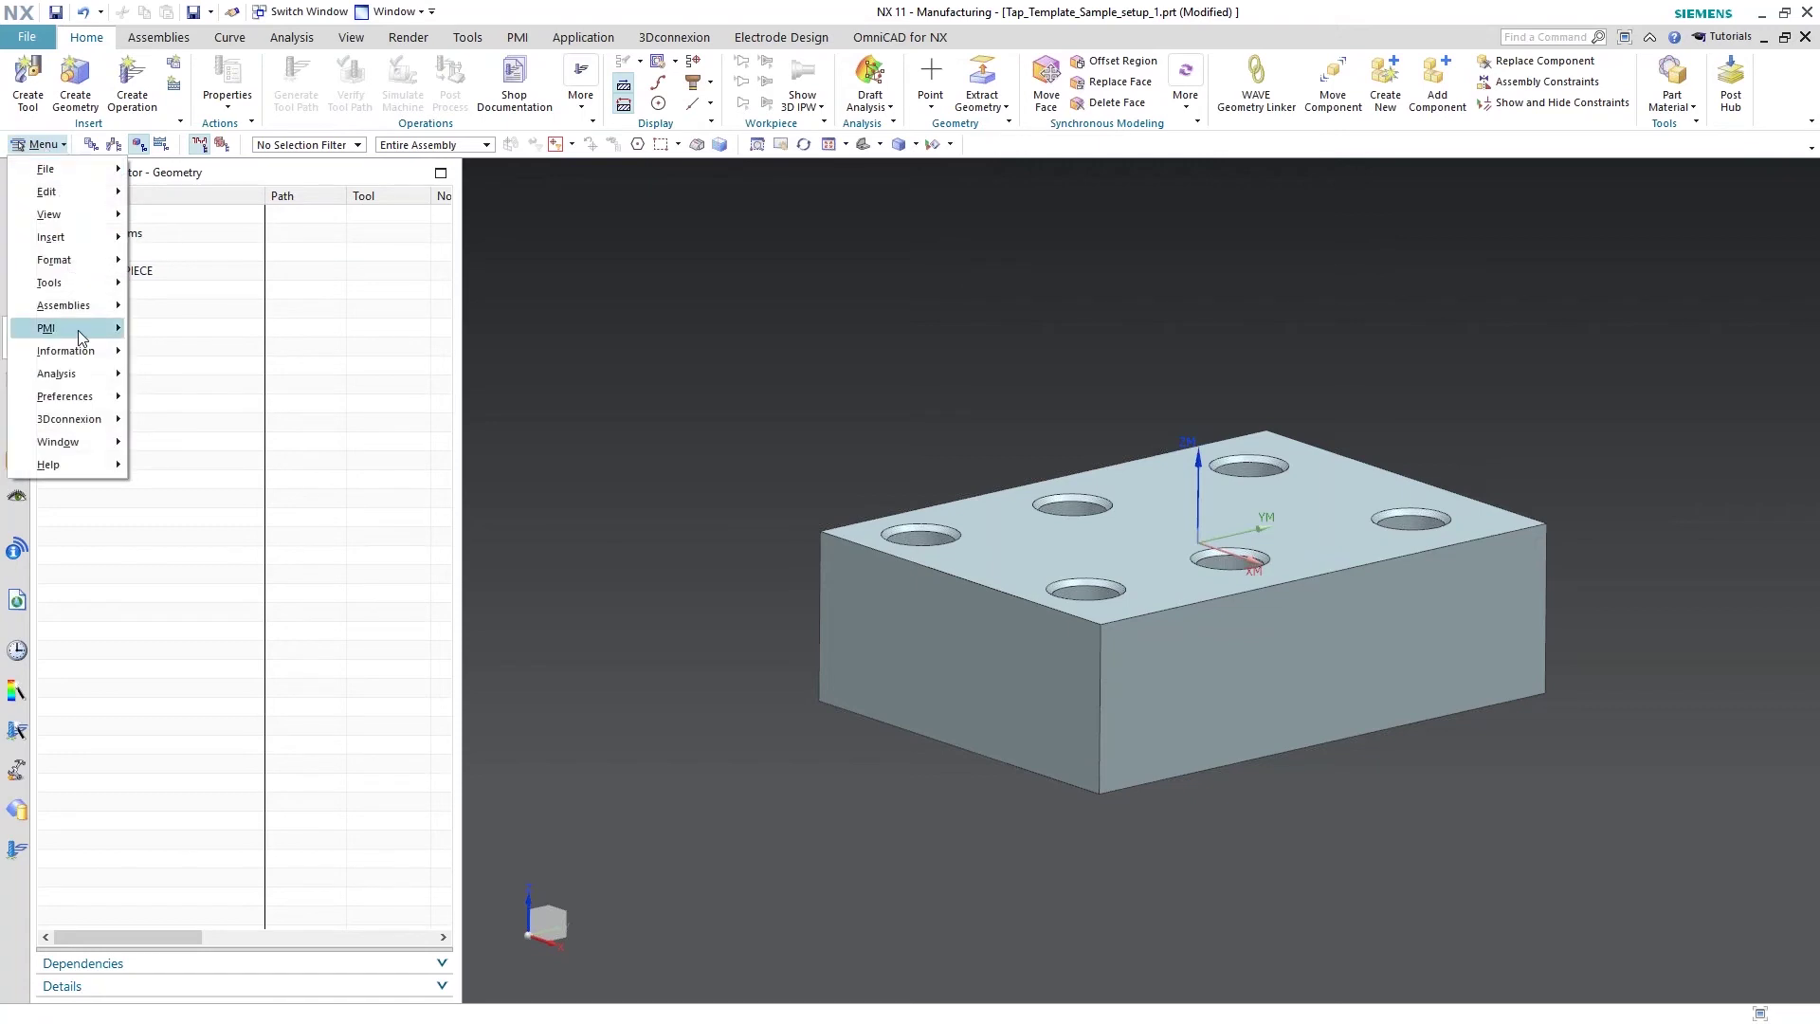
- In Manufacturing Preferences, reset the configuration and template set files to default and apply
mouse_move(94, 408)
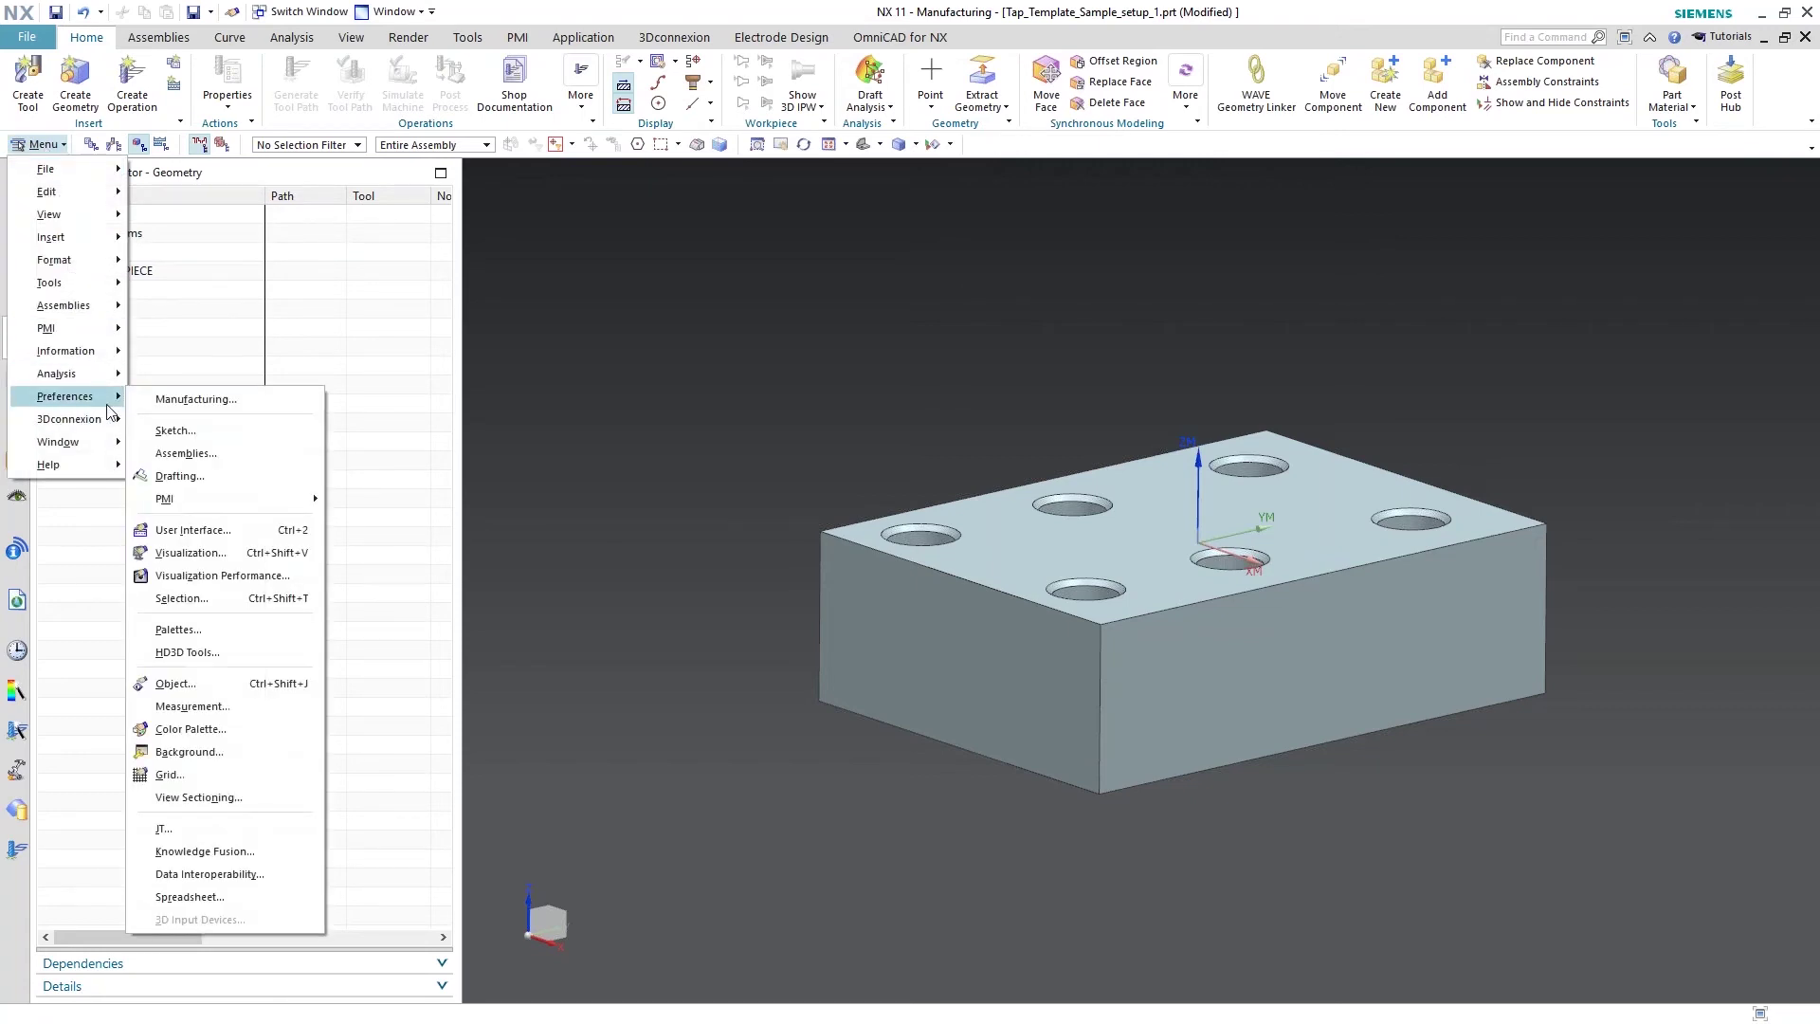
left_click(199, 403)
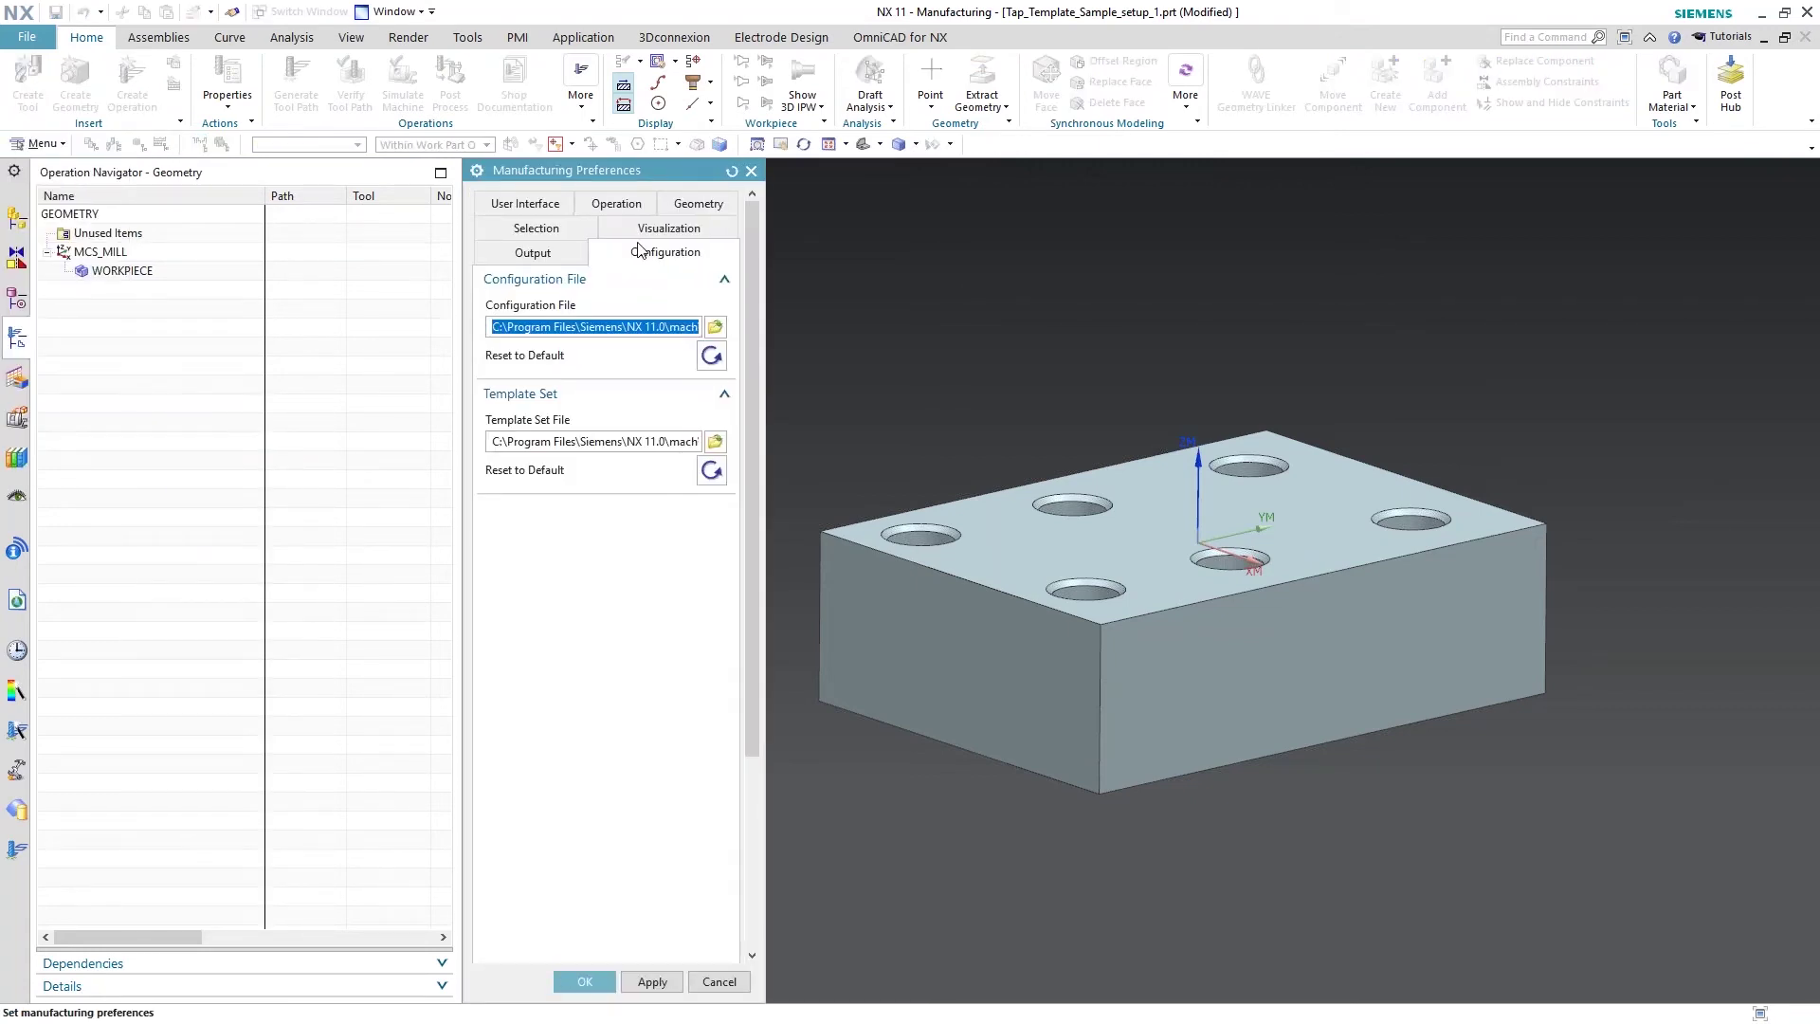
left_click(712, 359)
left_click(712, 471)
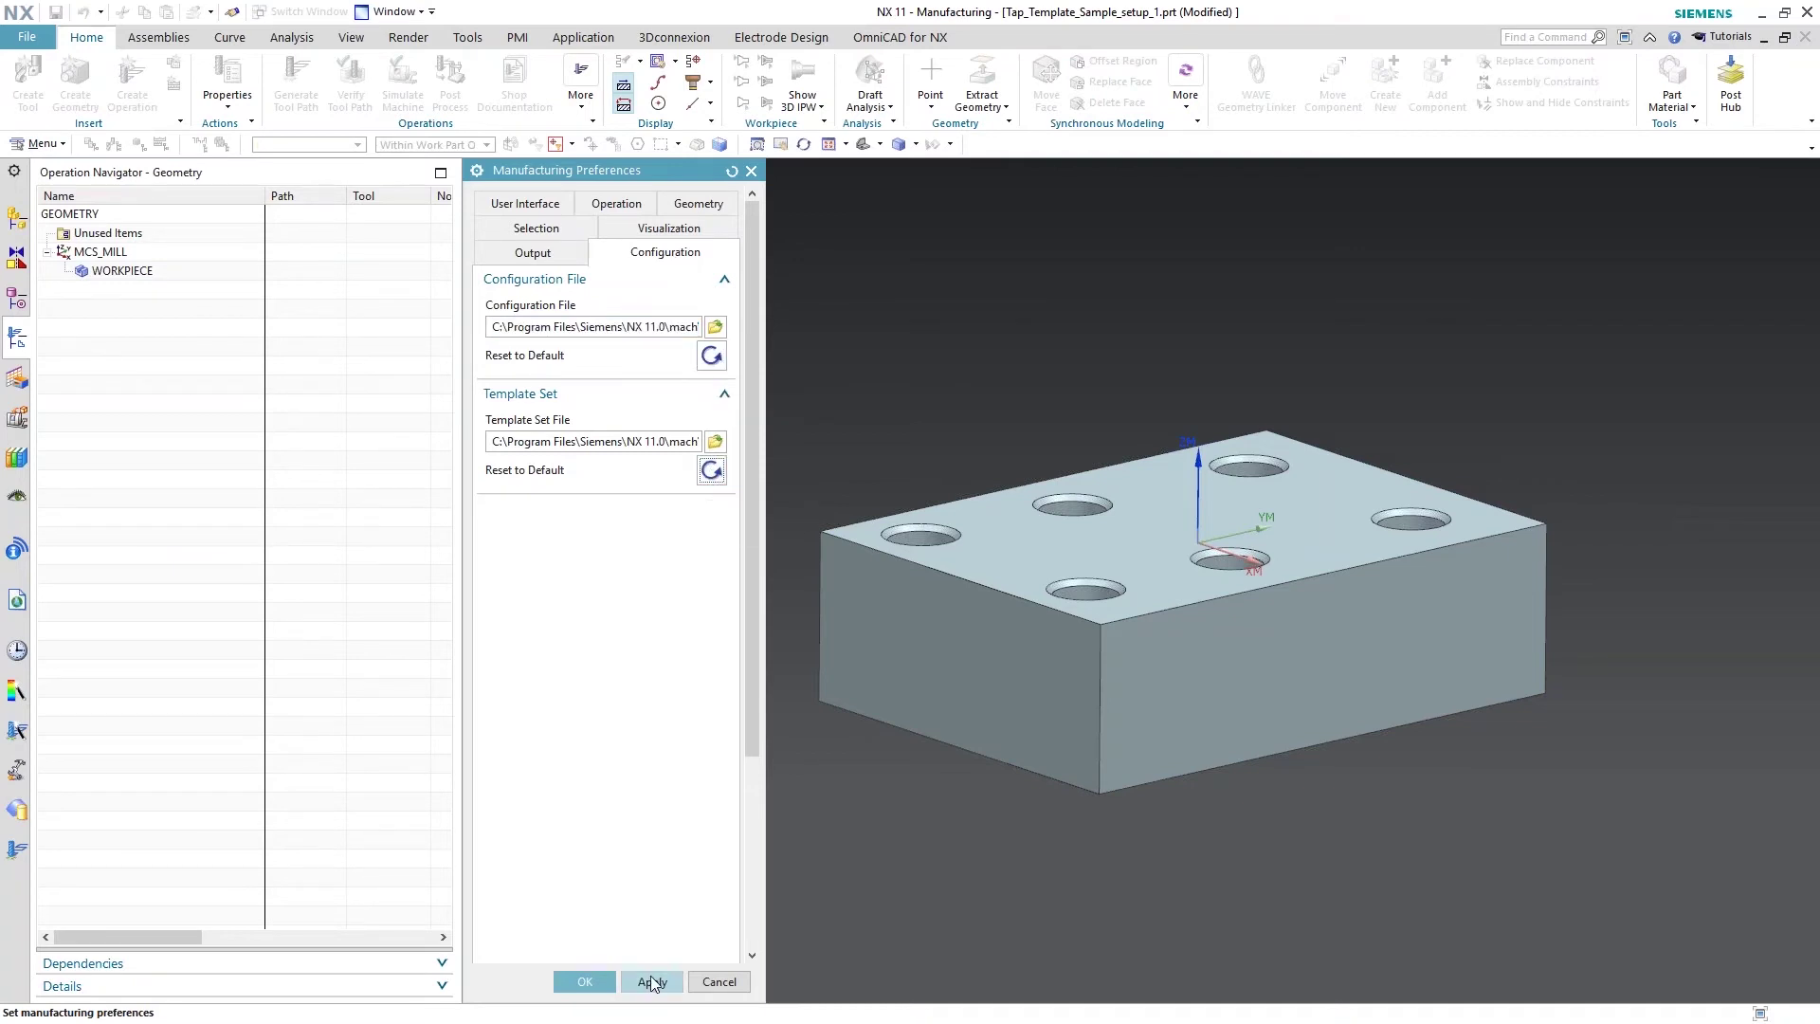
left_click(651, 982)
left_click(585, 982)
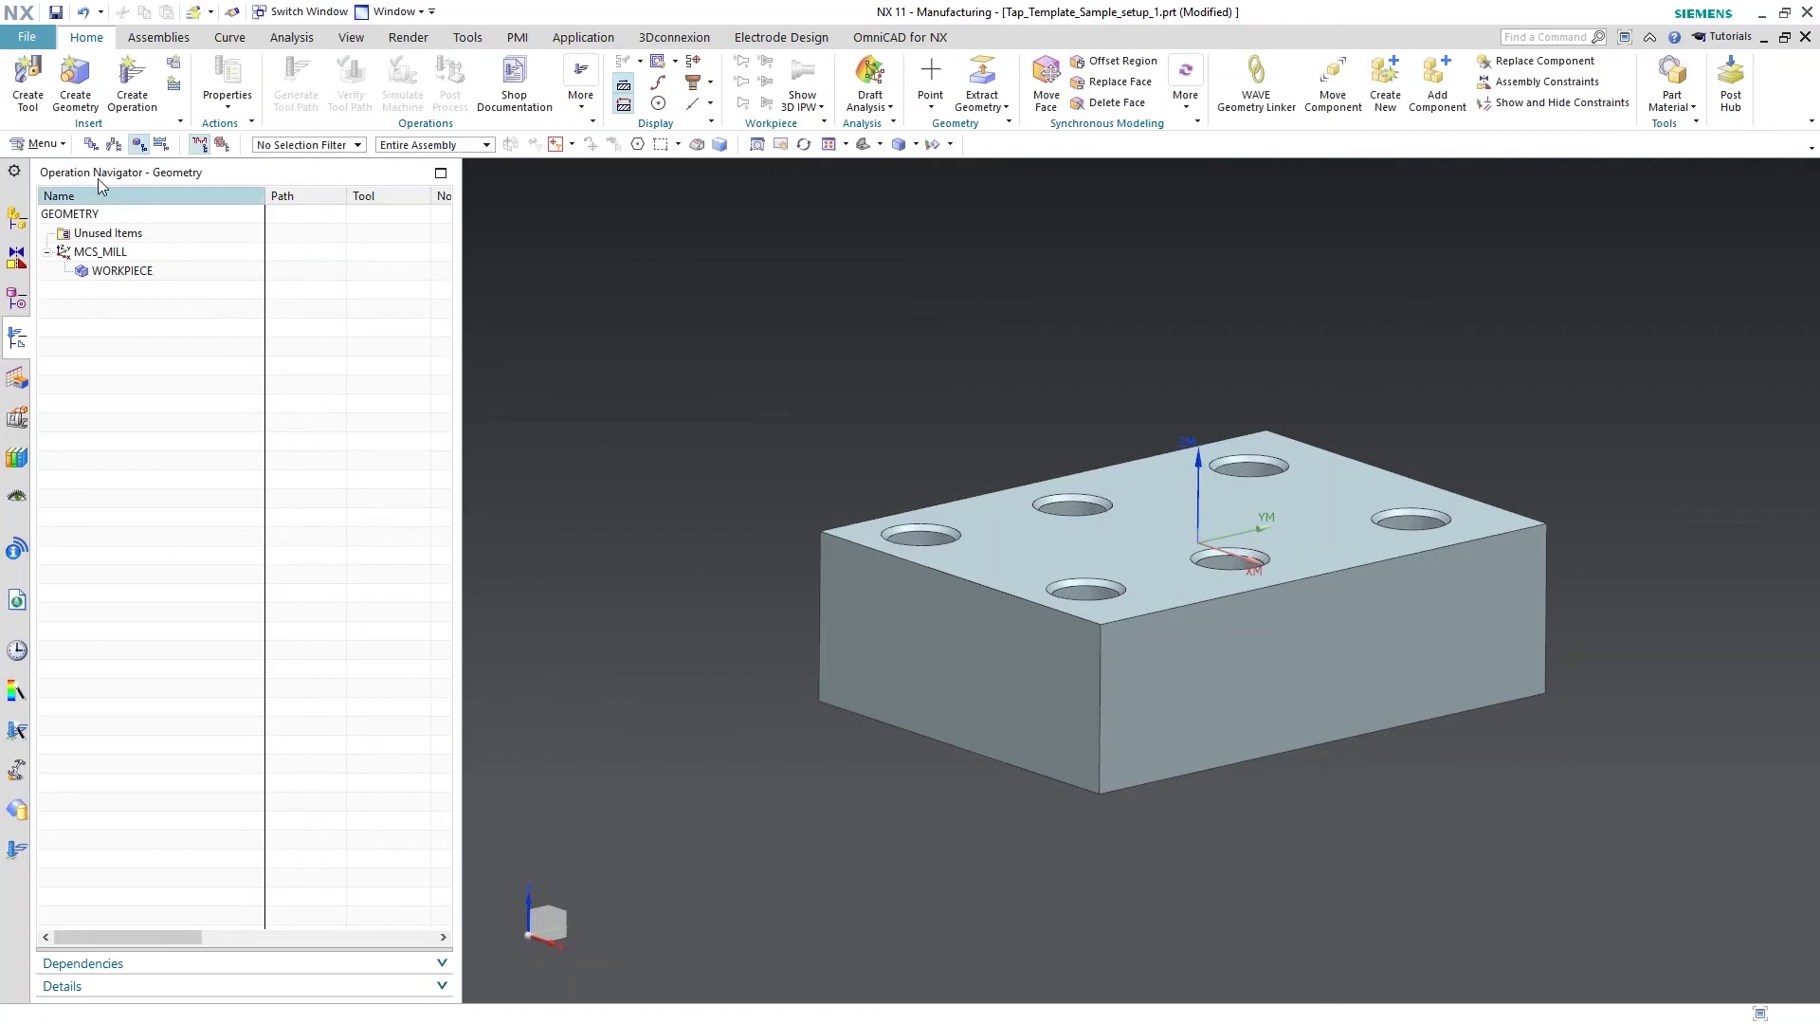
left_click(73, 90)
- Create a Tapping-type tapped-hole geometry named M10_TAPPED_HOLE under WORKPIECE
left_click(601, 224)
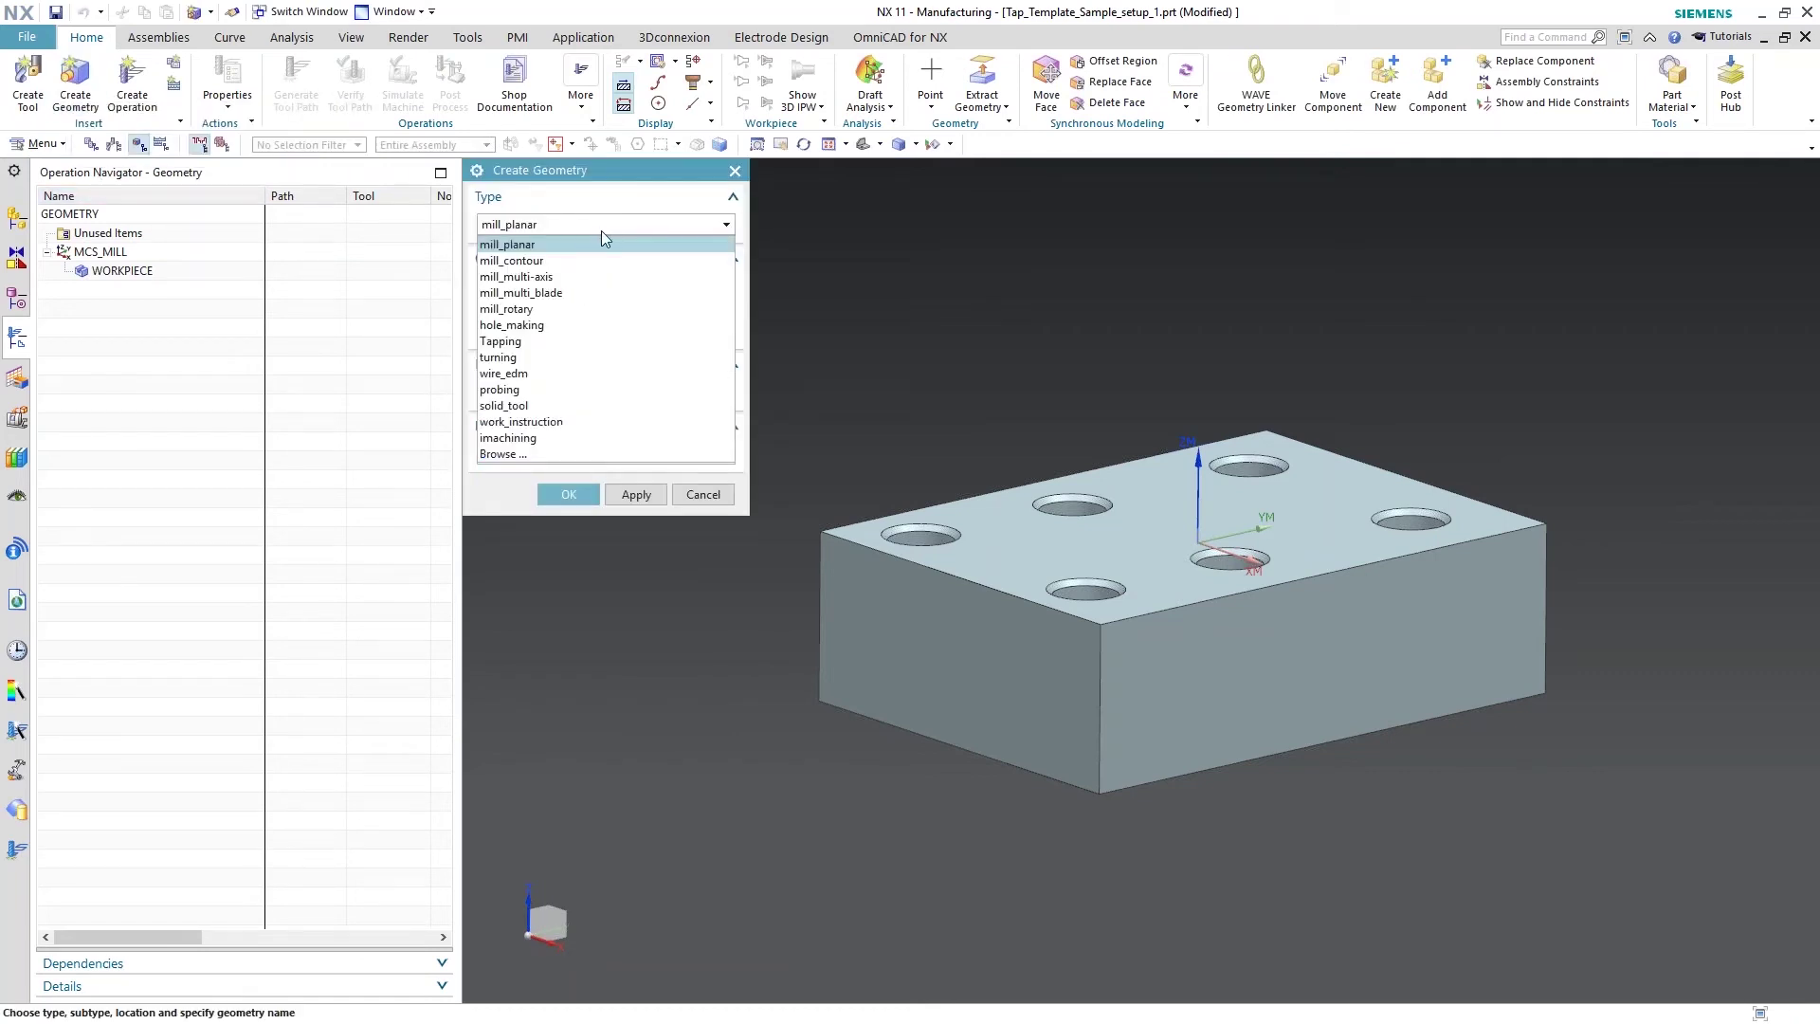
left_click(574, 343)
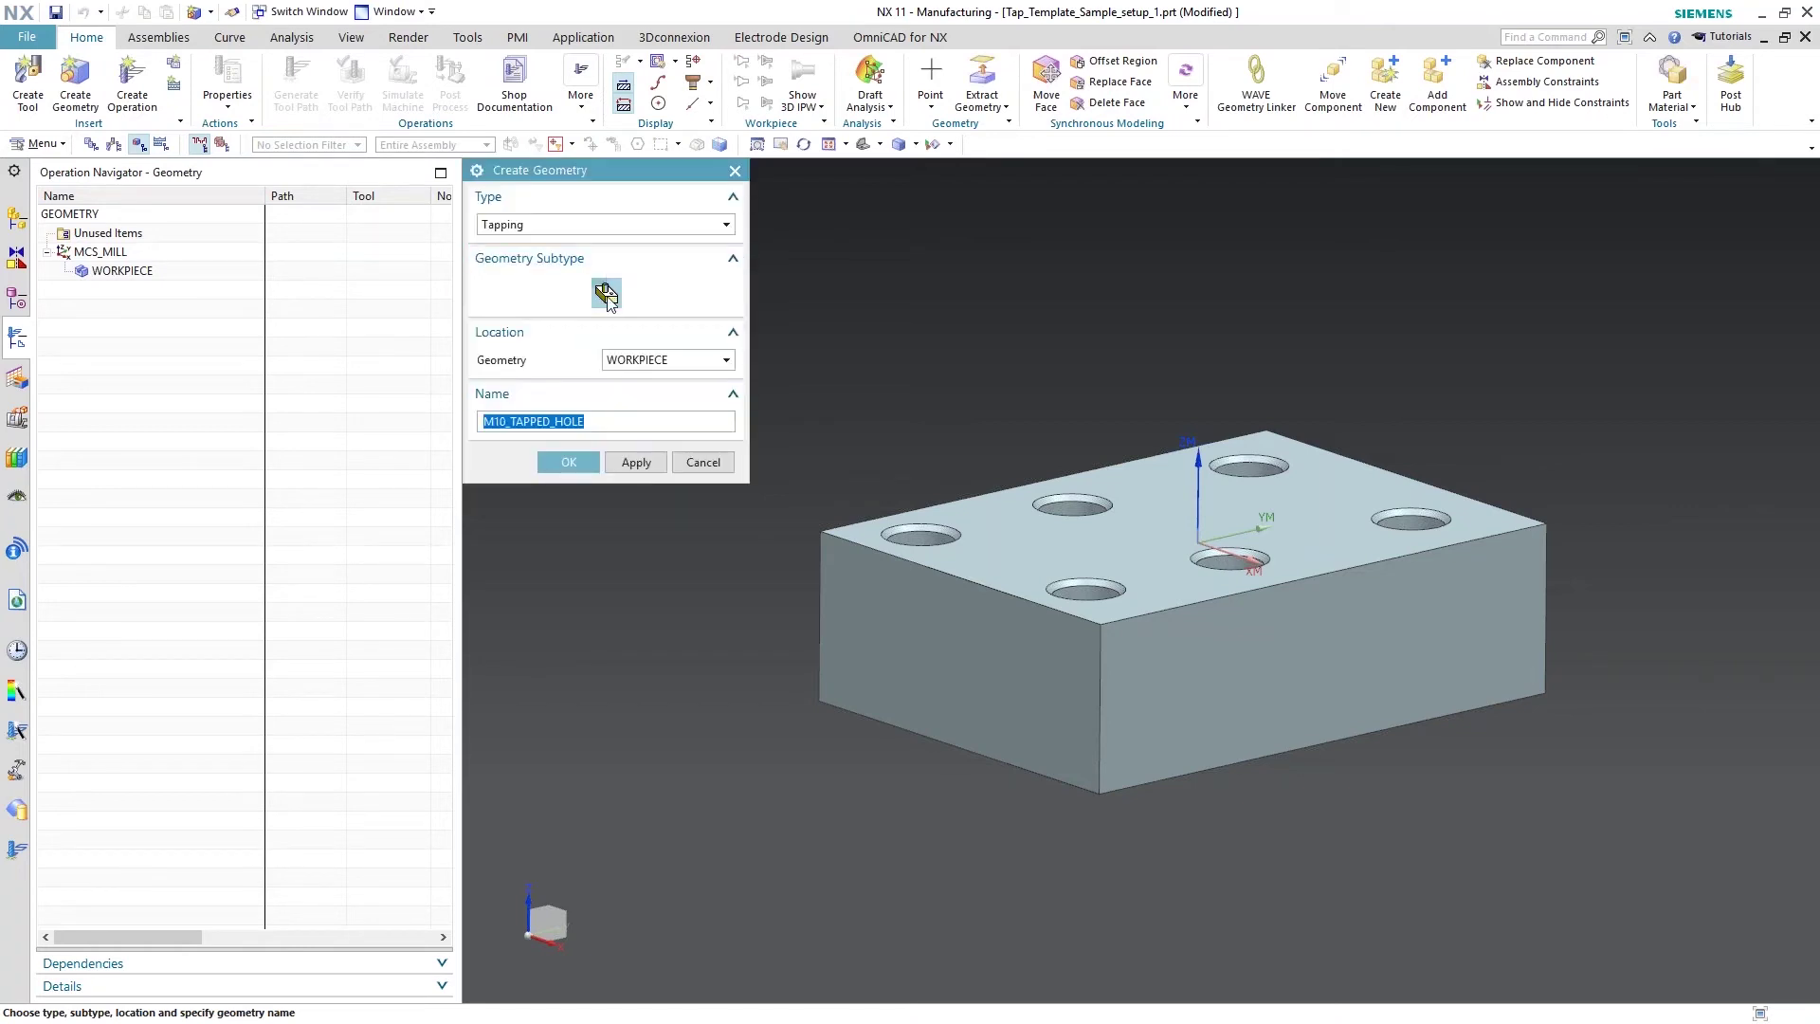
left_click(607, 295)
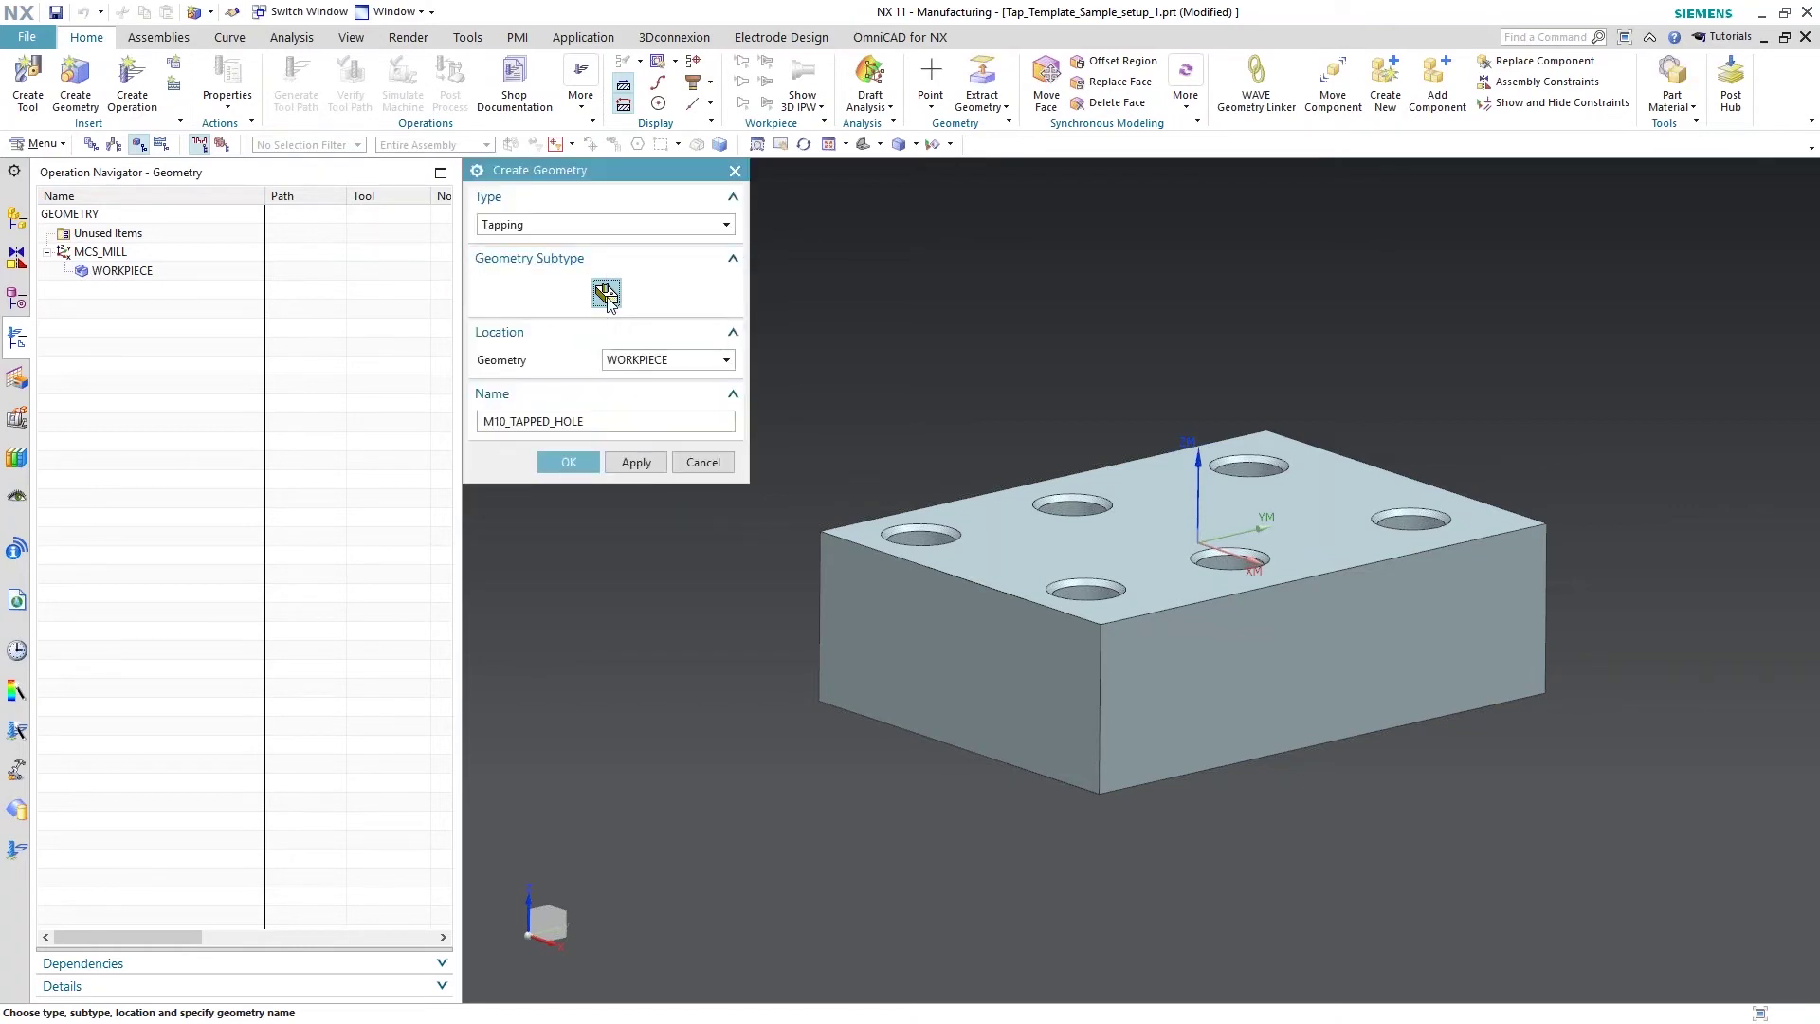
left_click(568, 463)
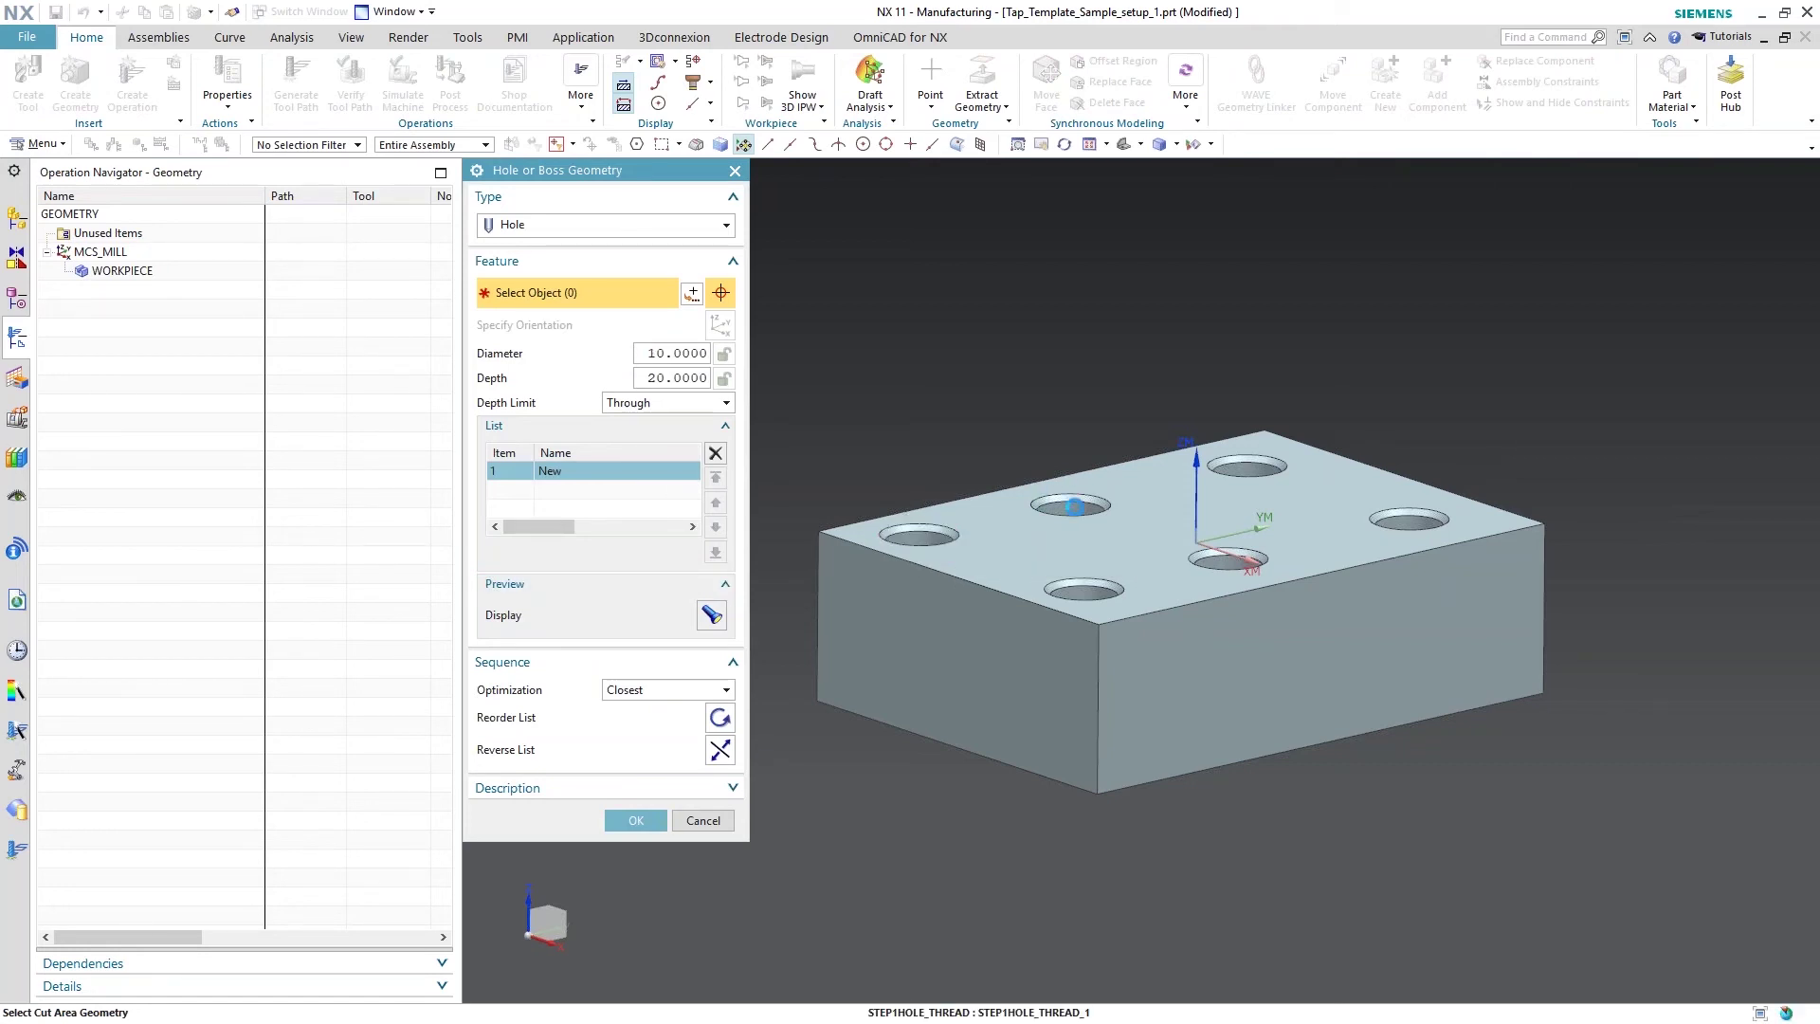
- Select the six holes on the block as the M10_TAPPED_HOLE hole geometry
left_click(918, 534)
left_click(1070, 503)
left_click(1245, 465)
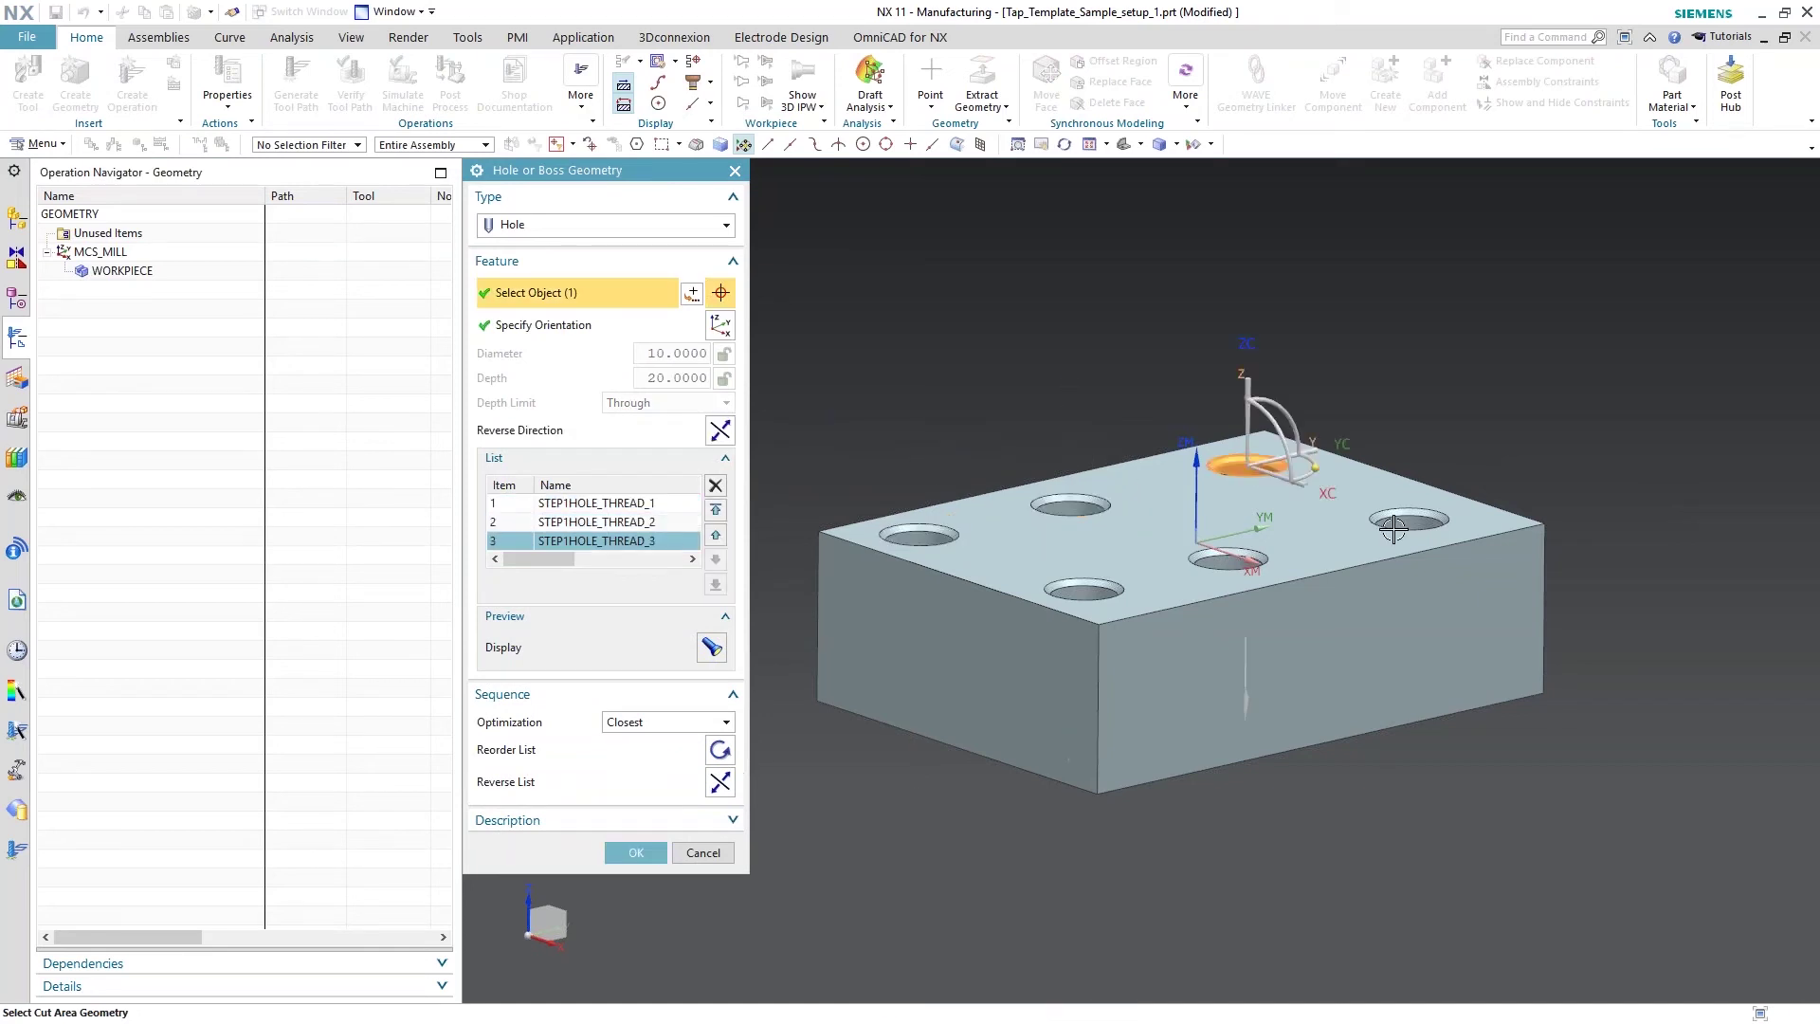
left_click(1393, 526)
left_click(1233, 559)
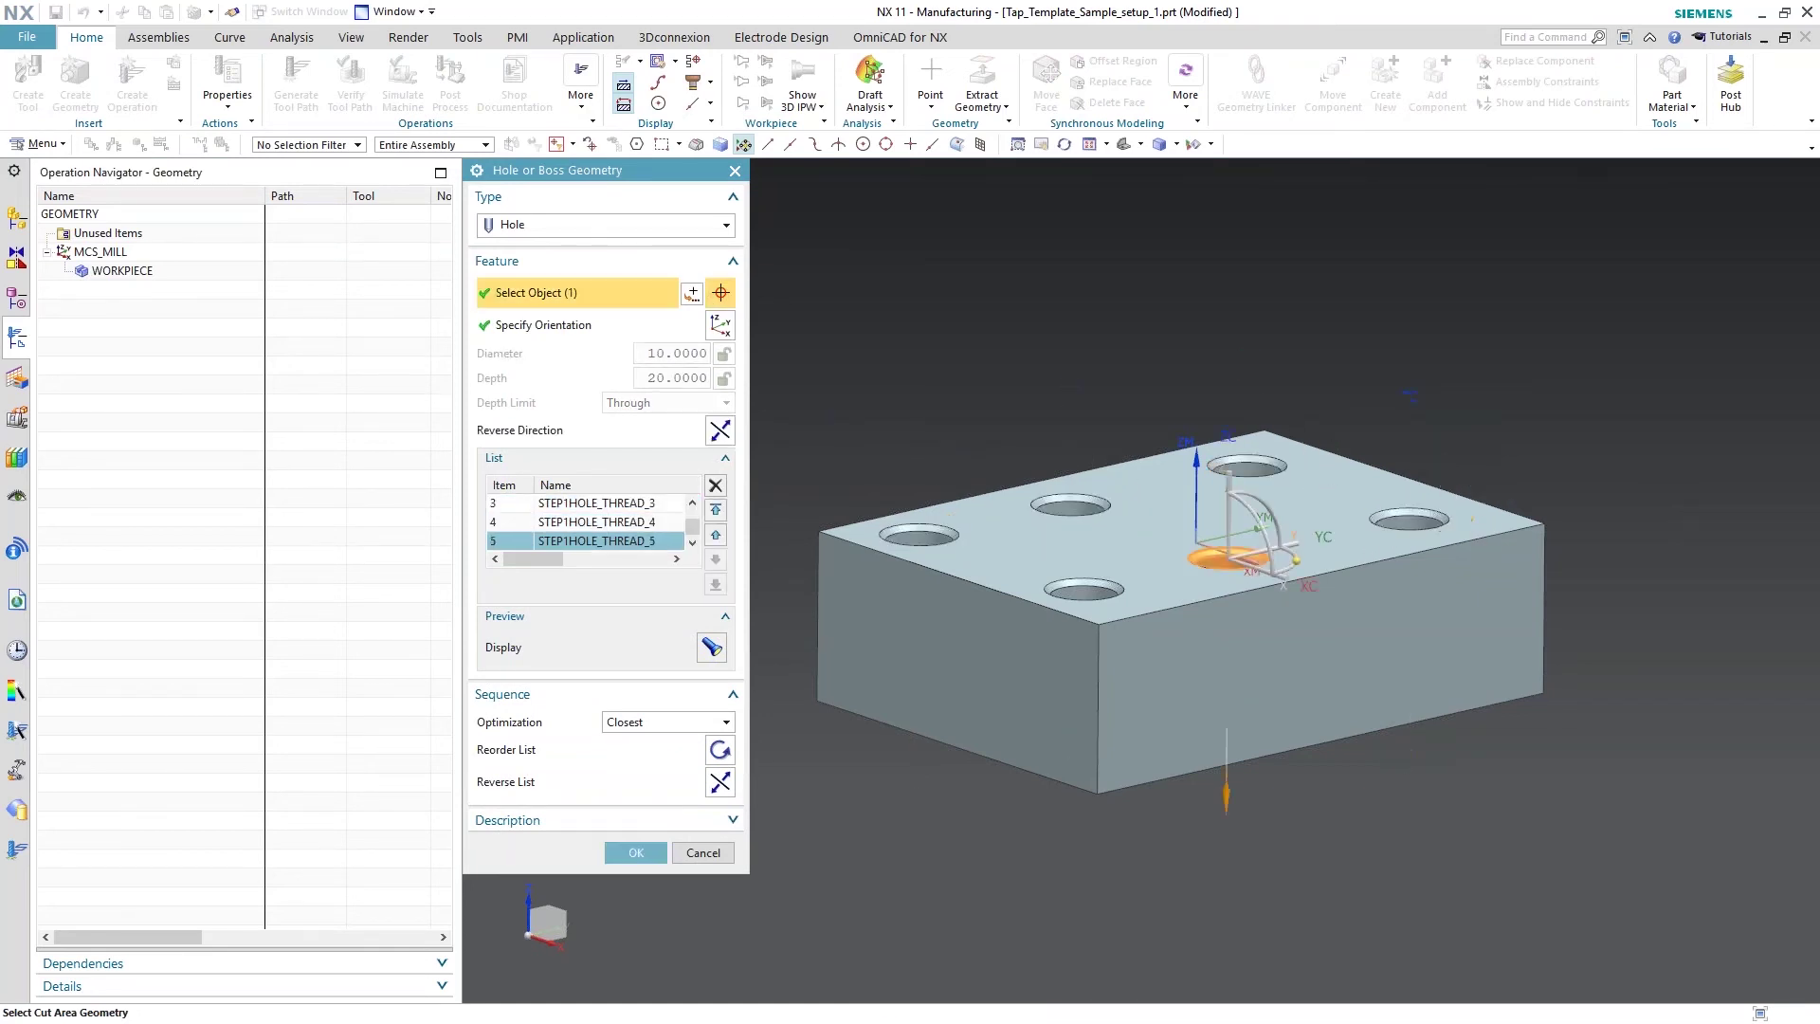
left_click(1083, 589)
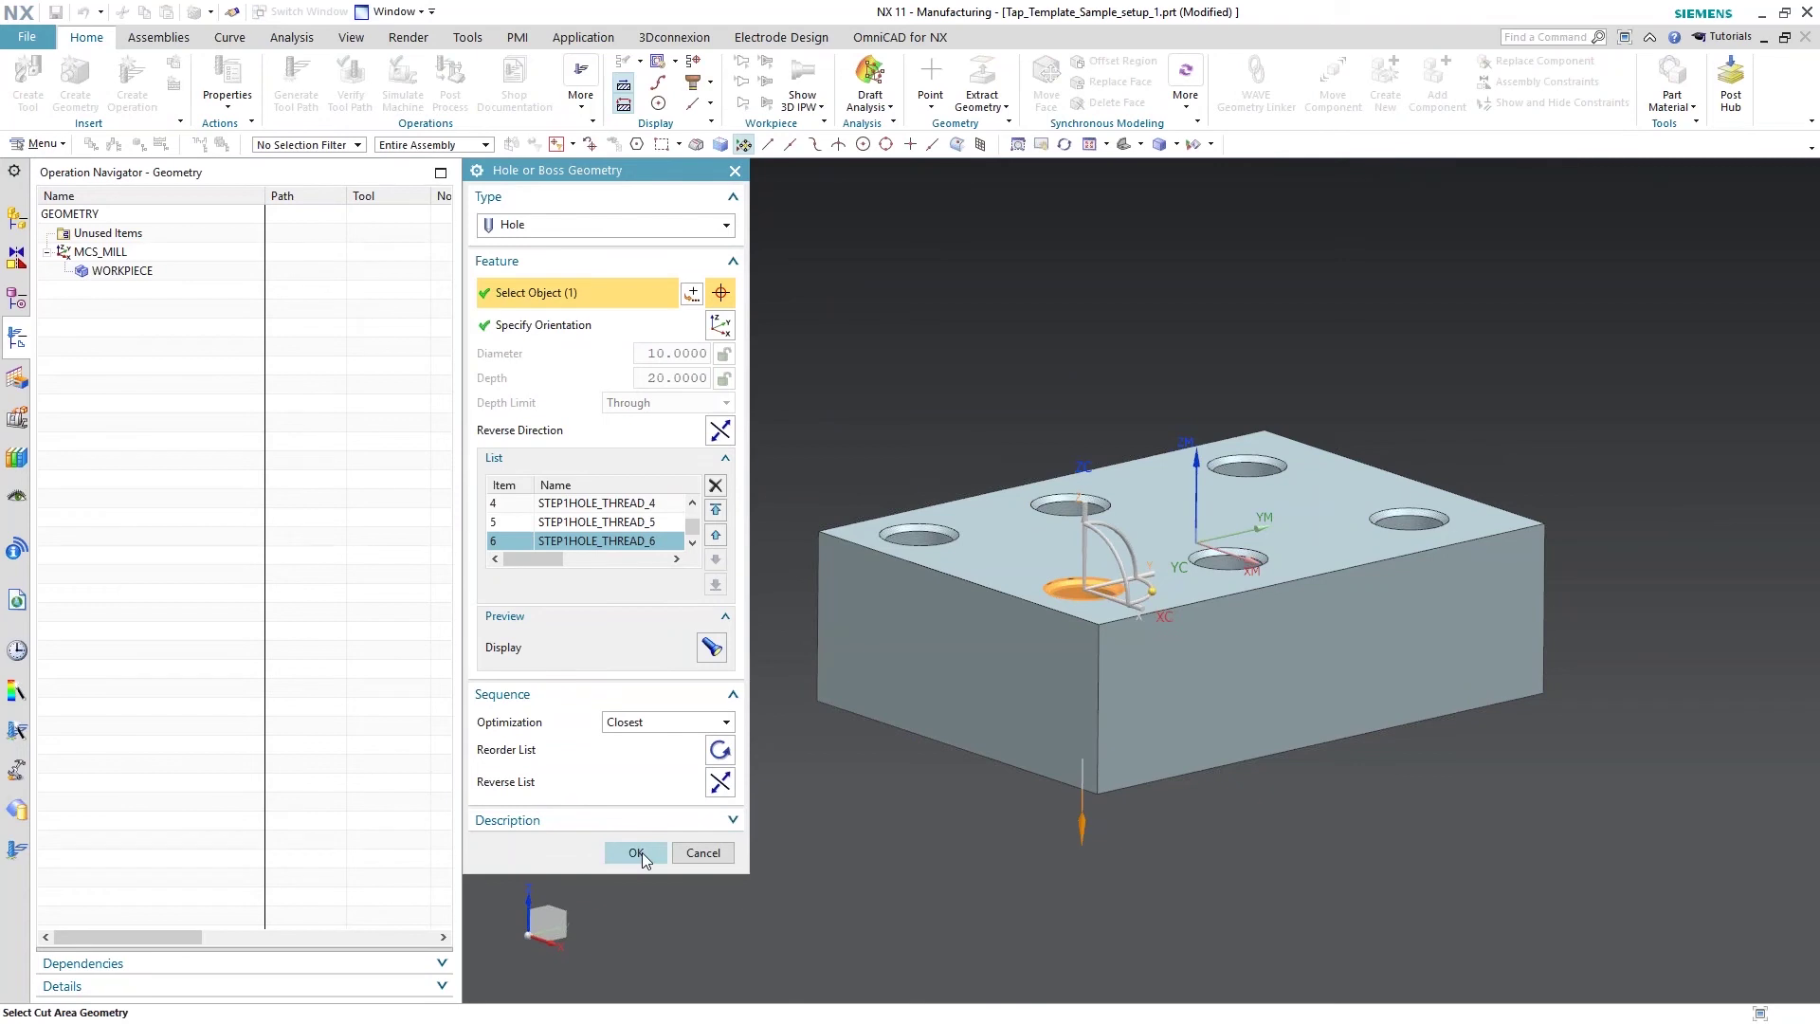
left_click(636, 852)
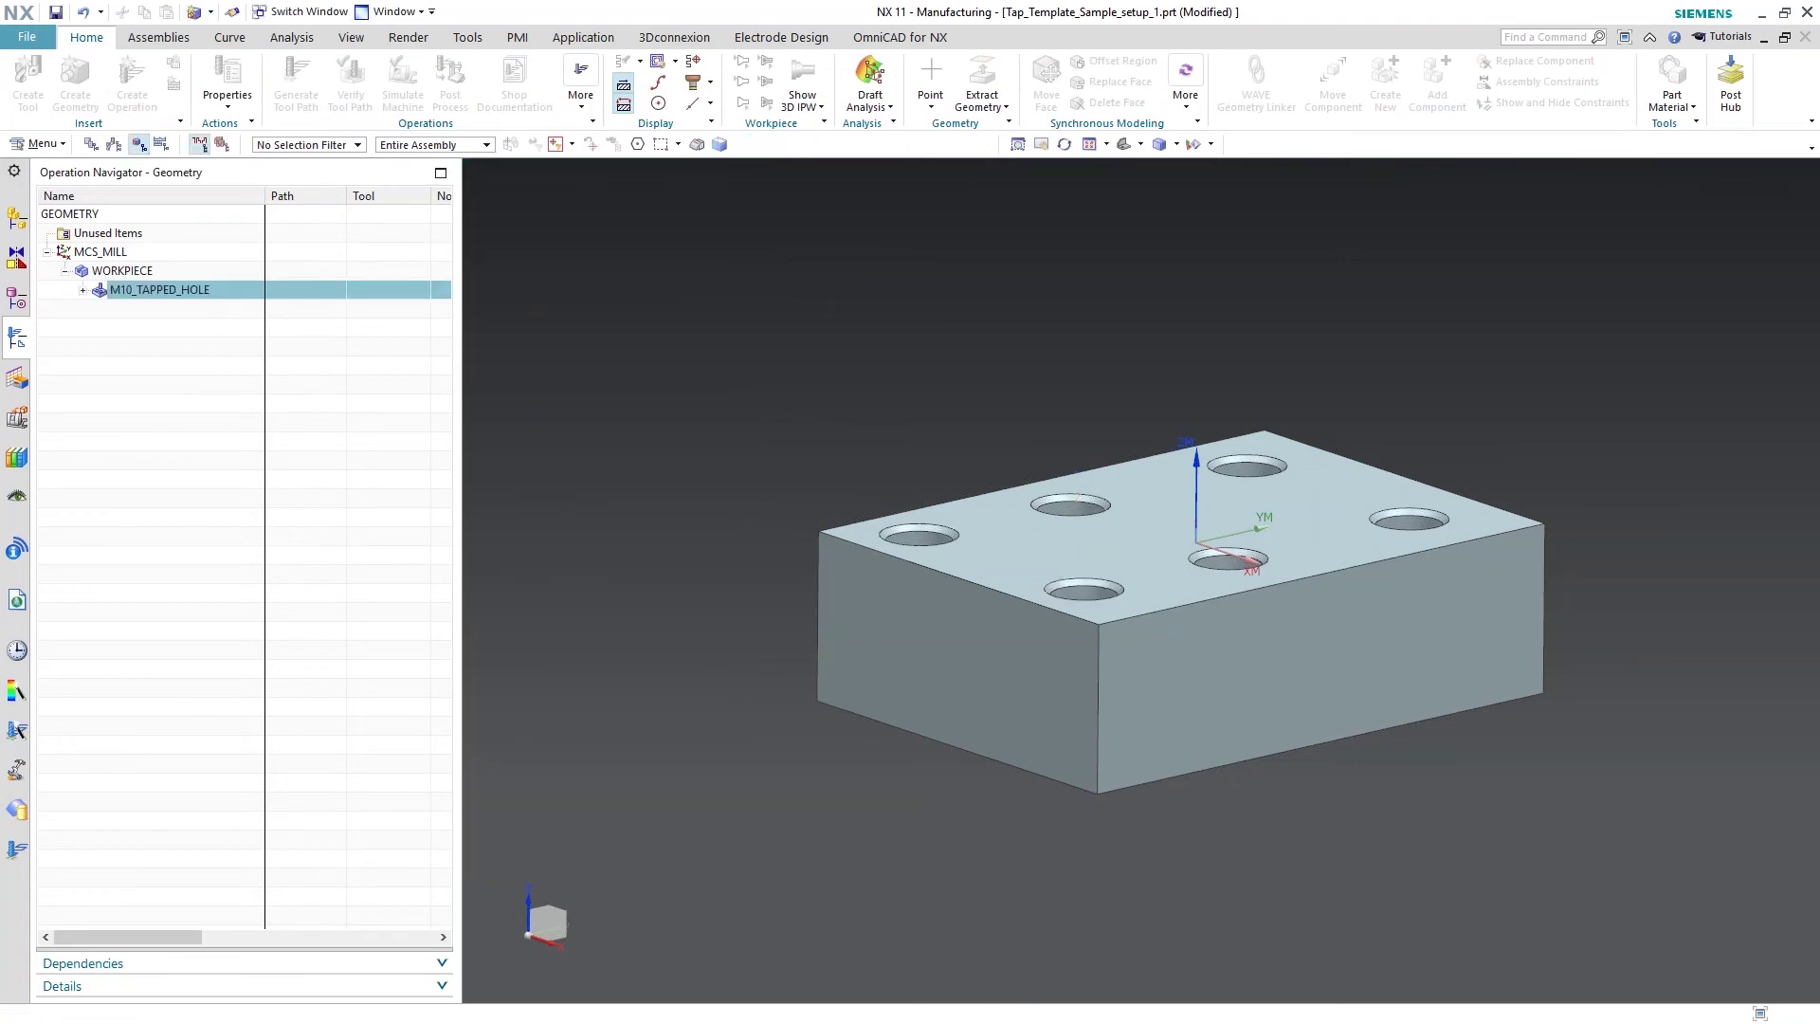
- Generate and accept tool paths for SPOT_DRILLING, DRILLING and TAPPING, then open DRILLING
left_click(85, 290)
left_click(296, 81)
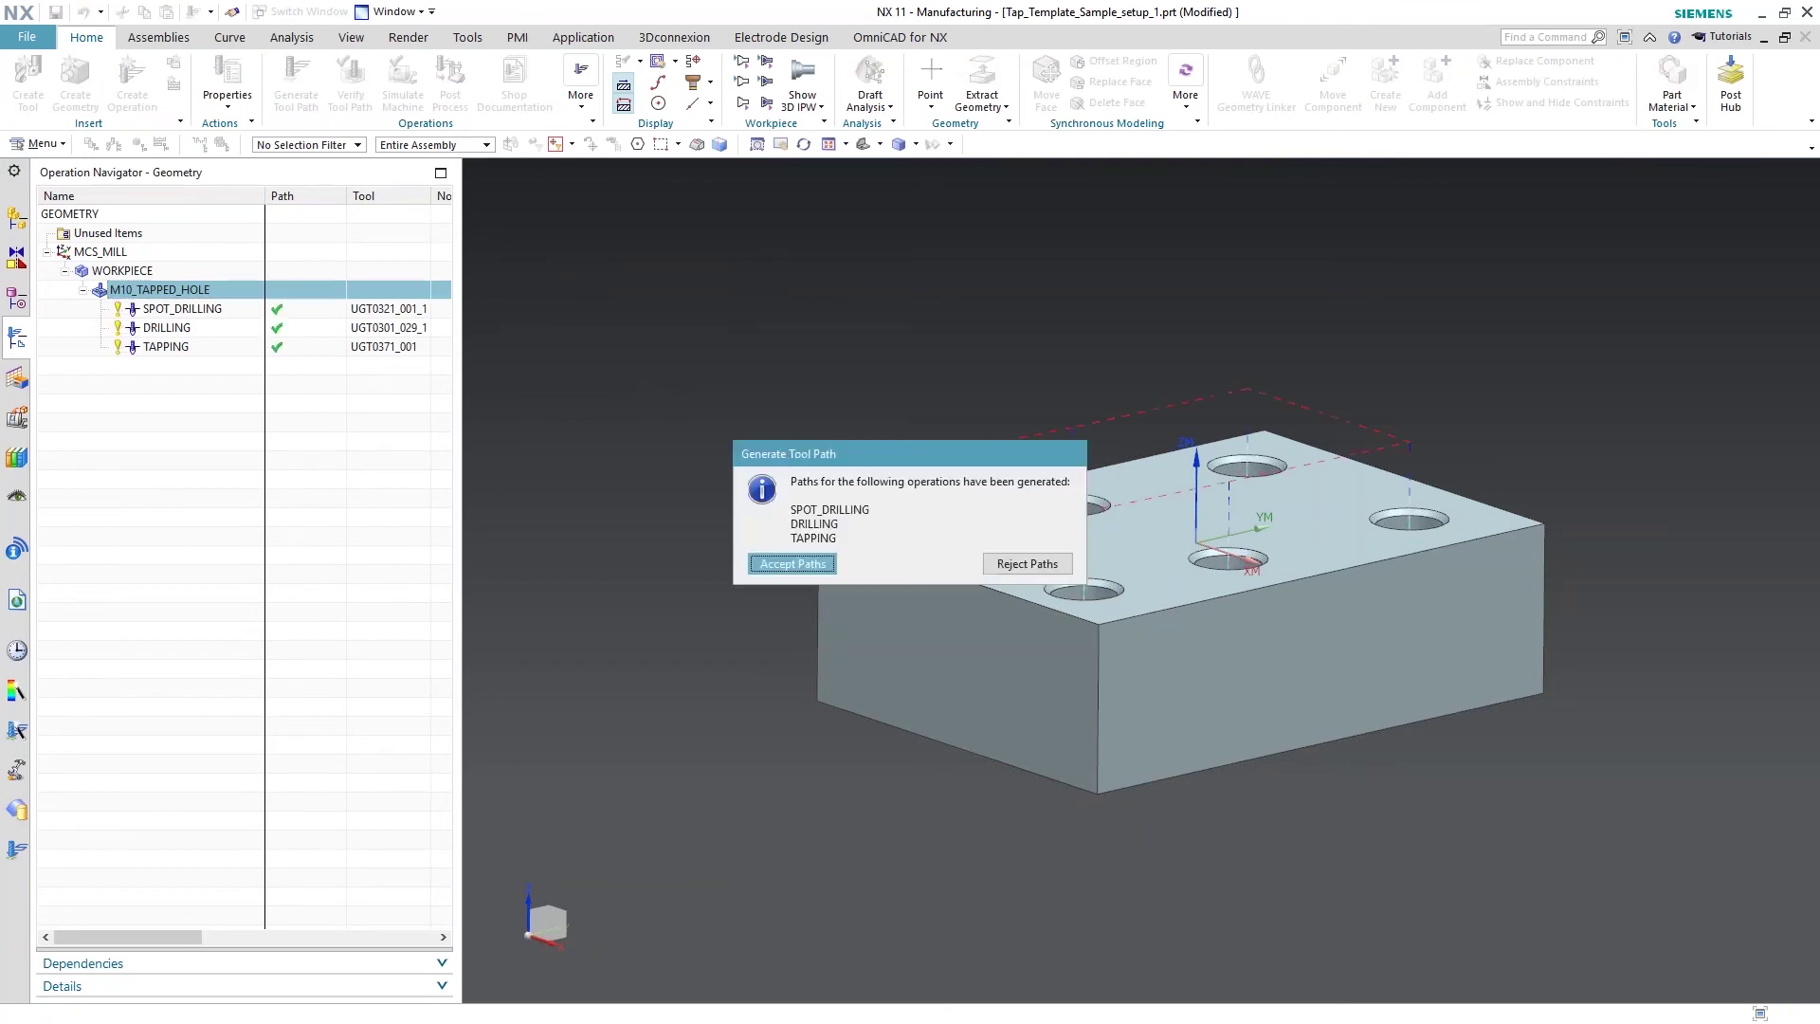
left_click(794, 562)
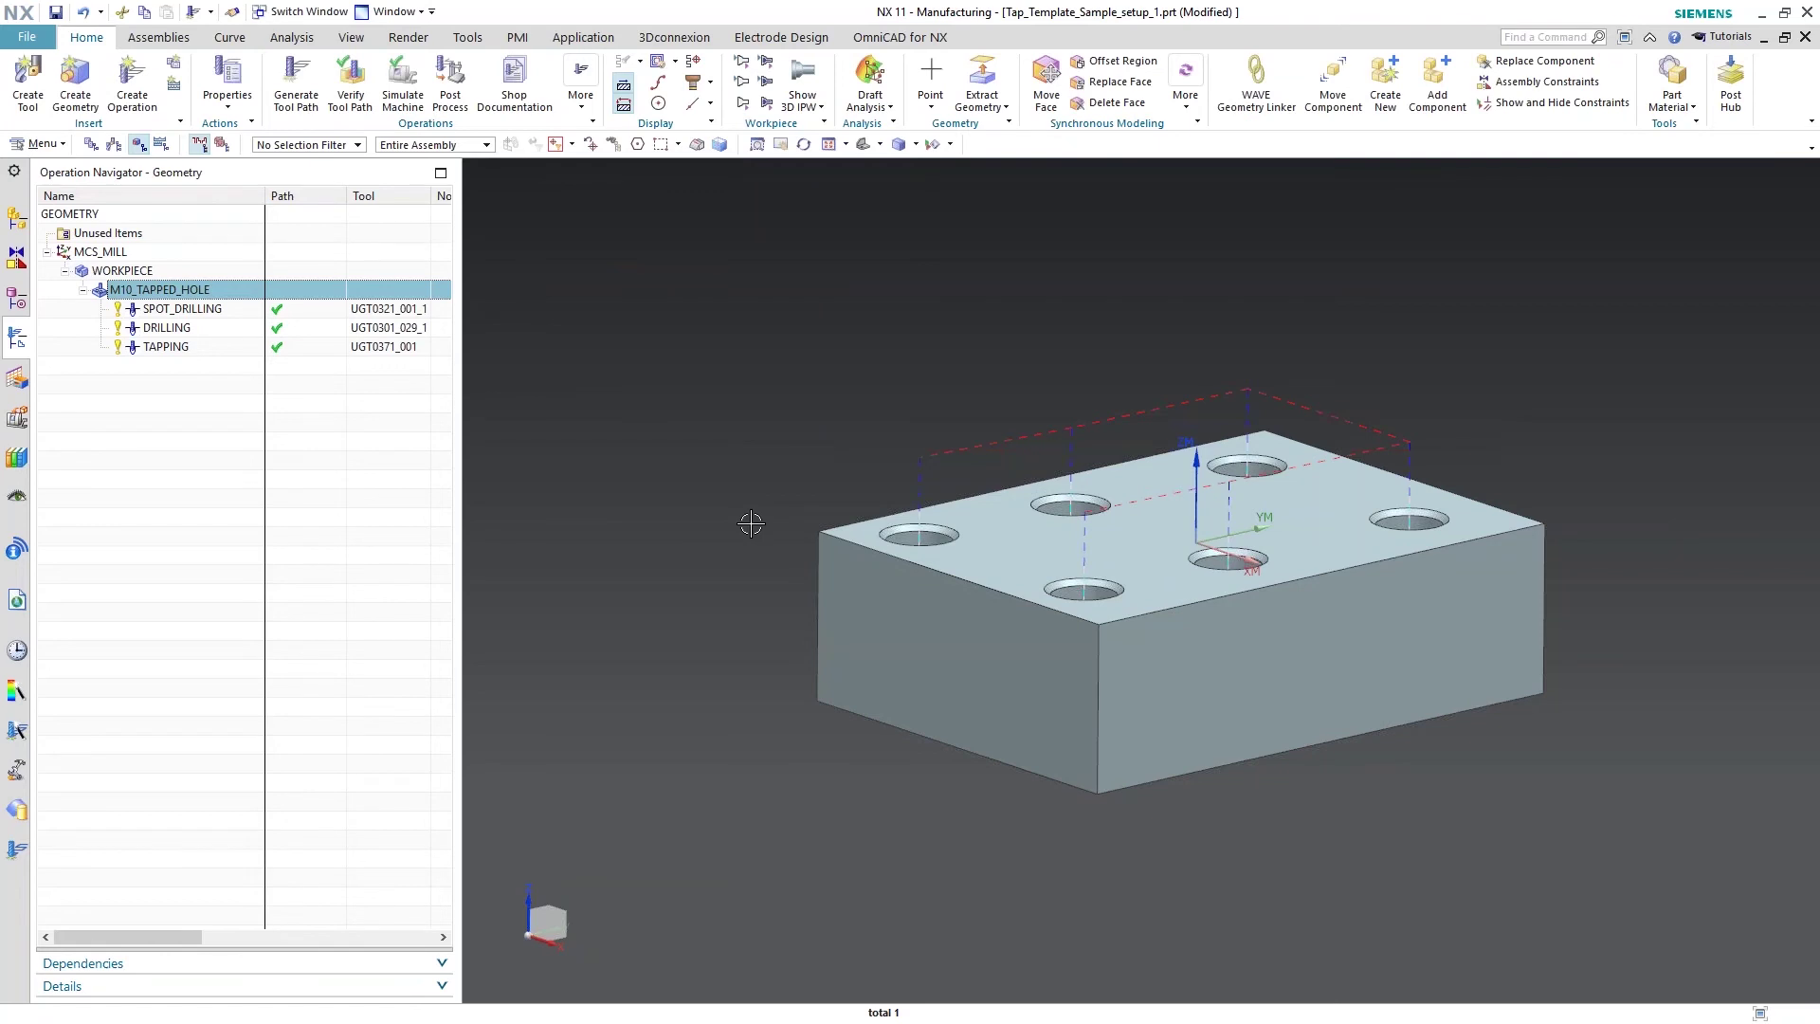
double_click(166, 328)
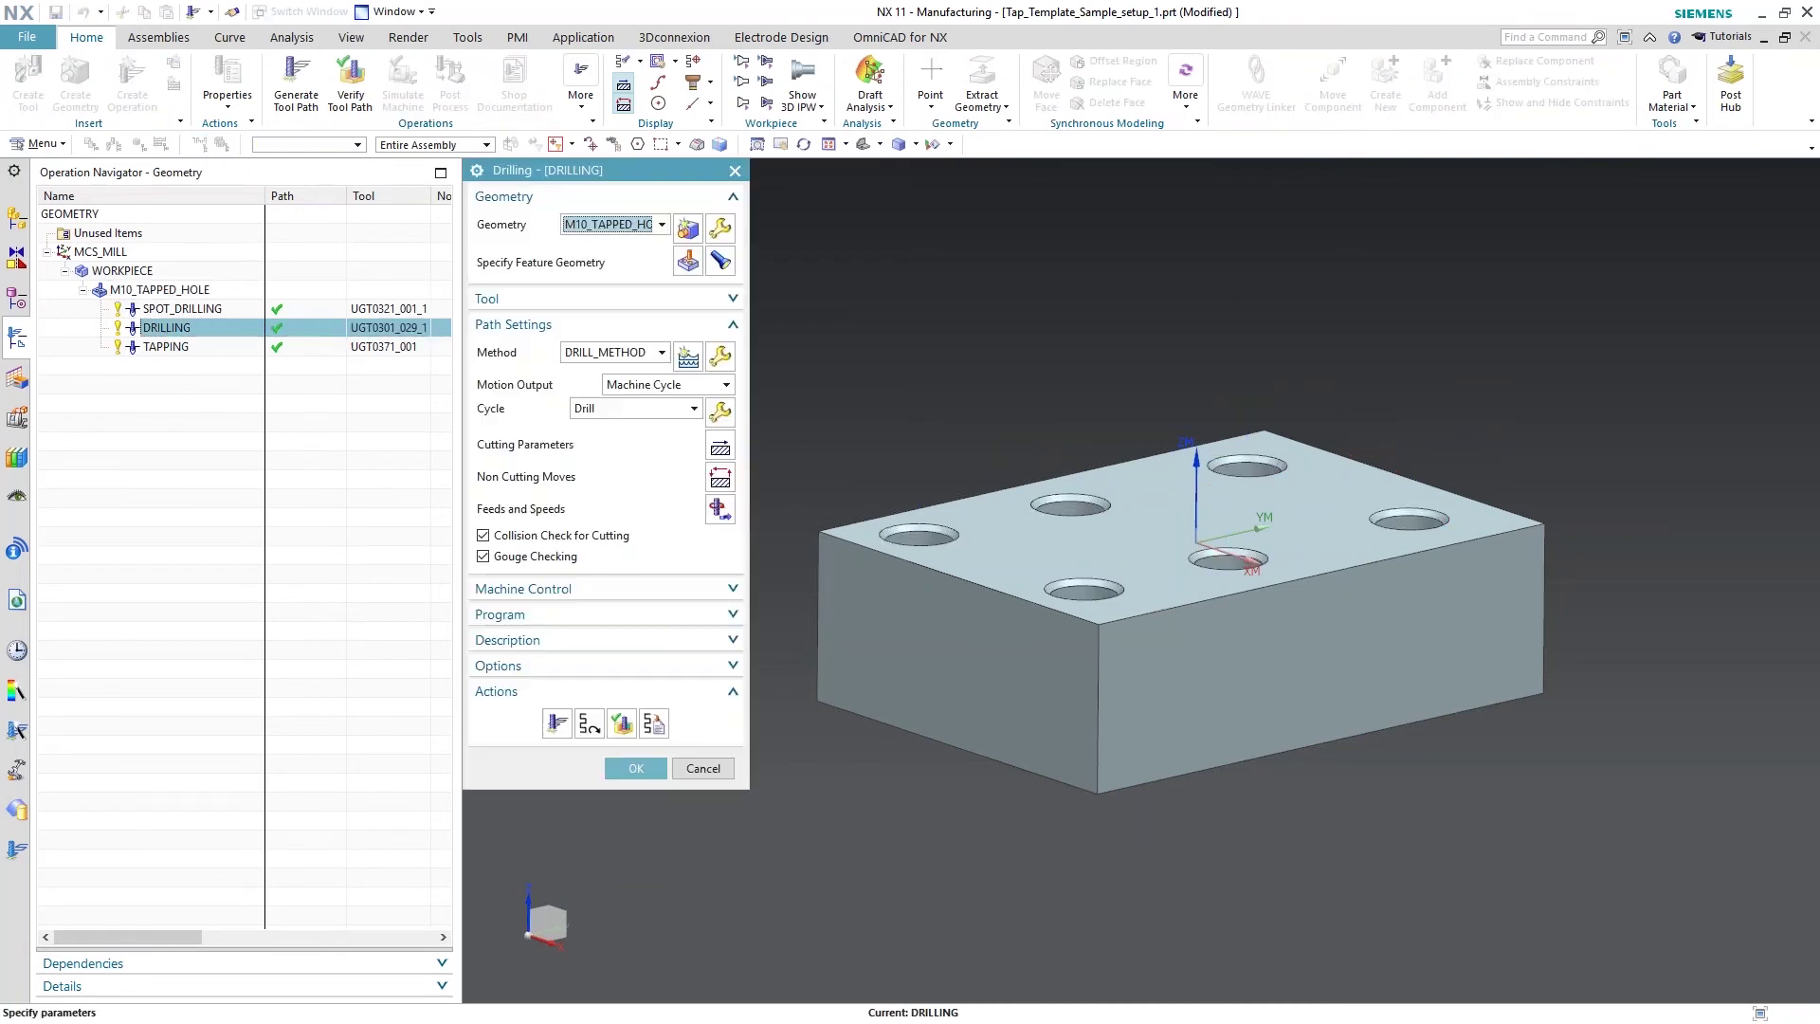
left_click(720, 510)
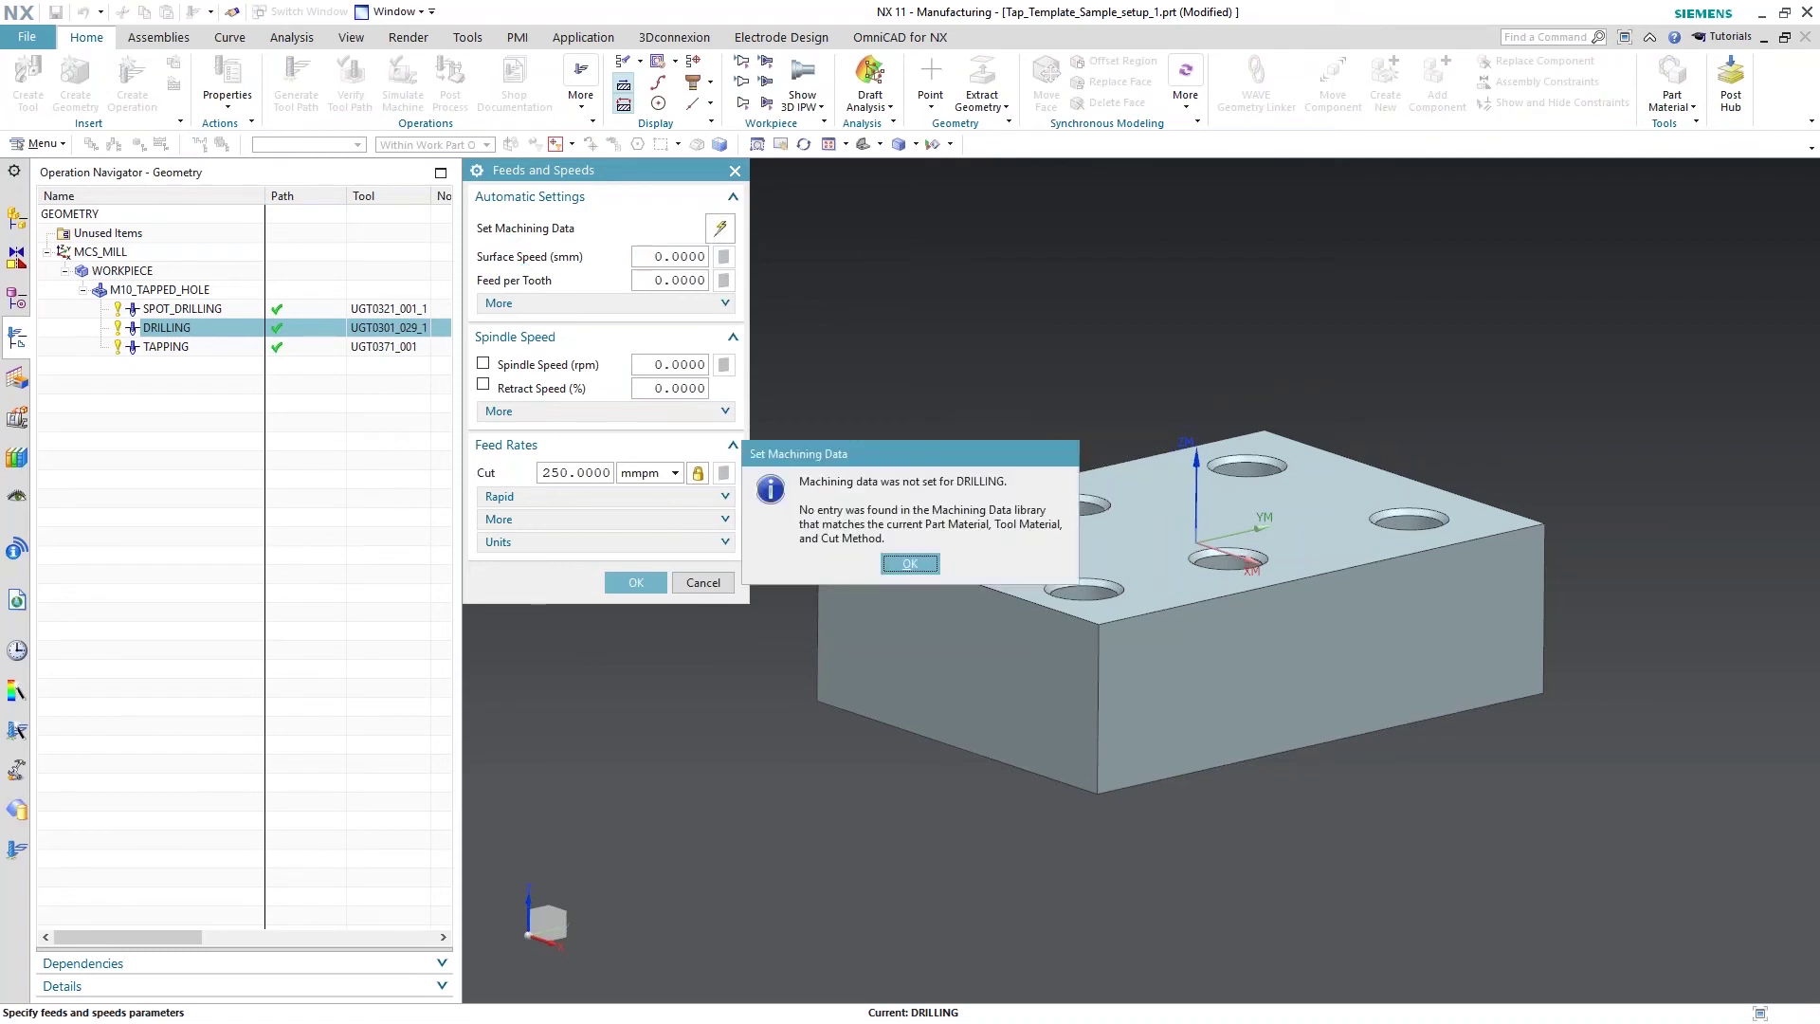
left_click(908, 565)
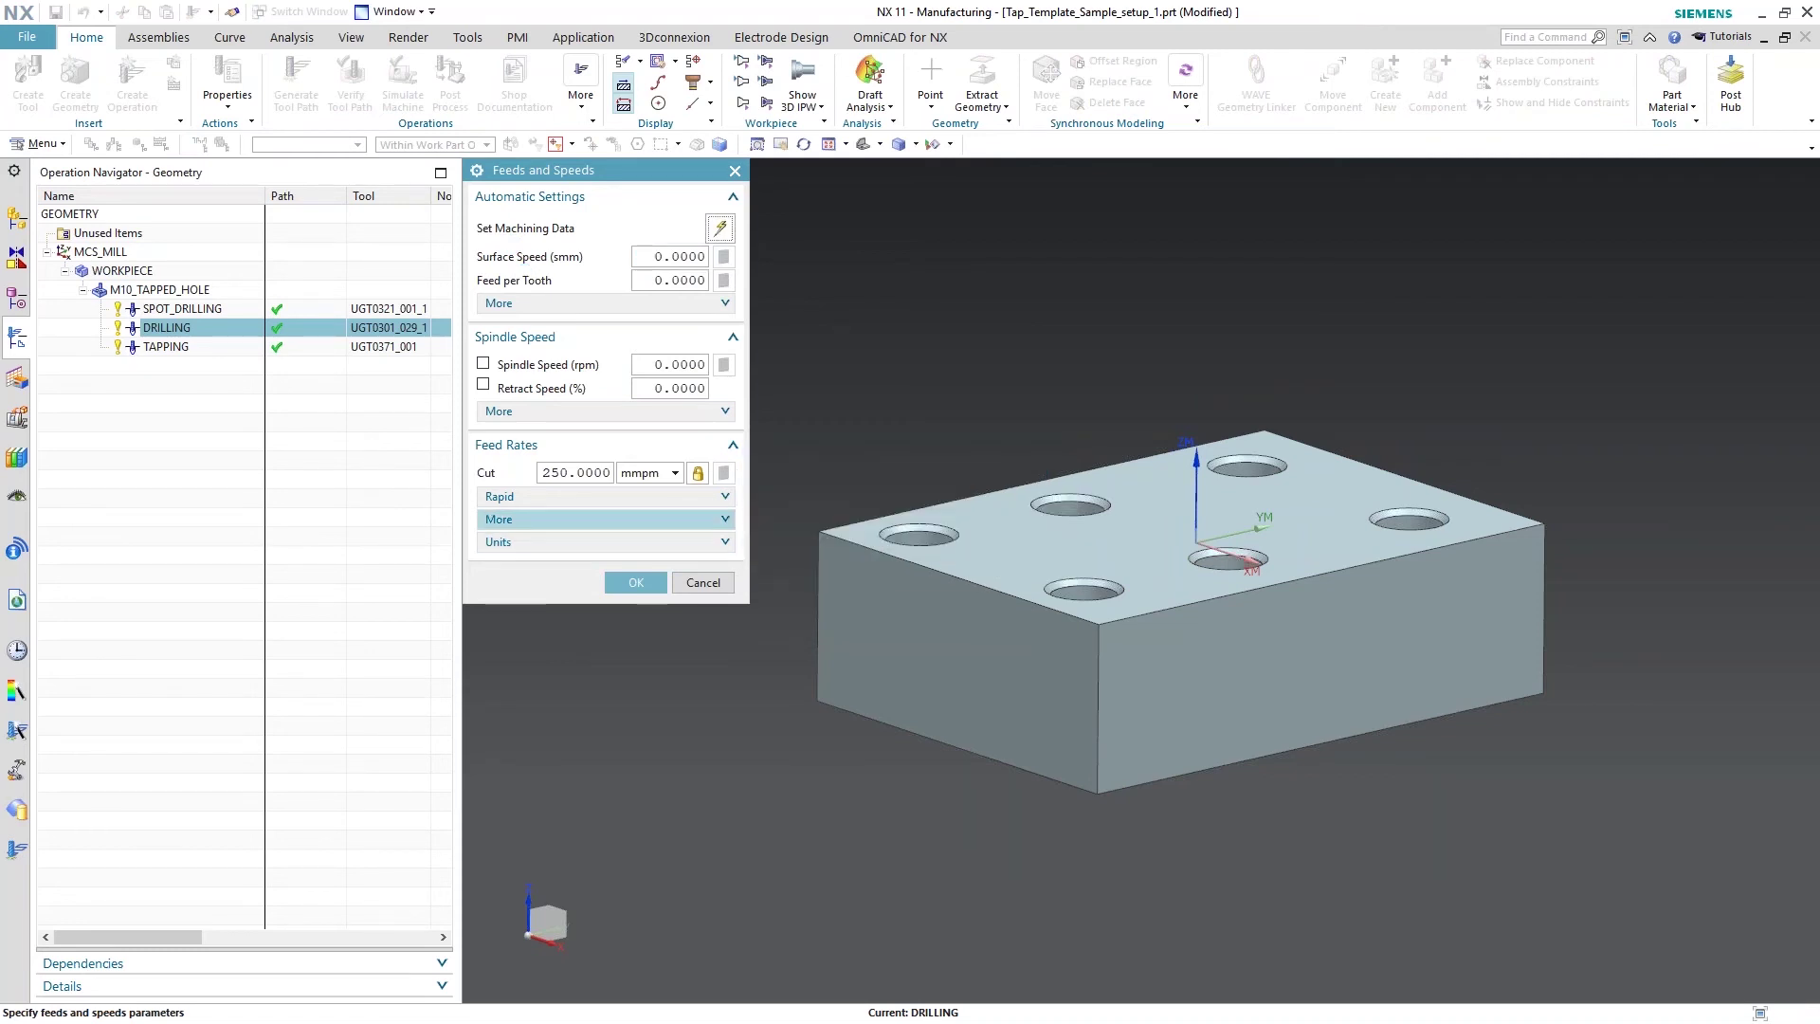
left_click(42, 144)
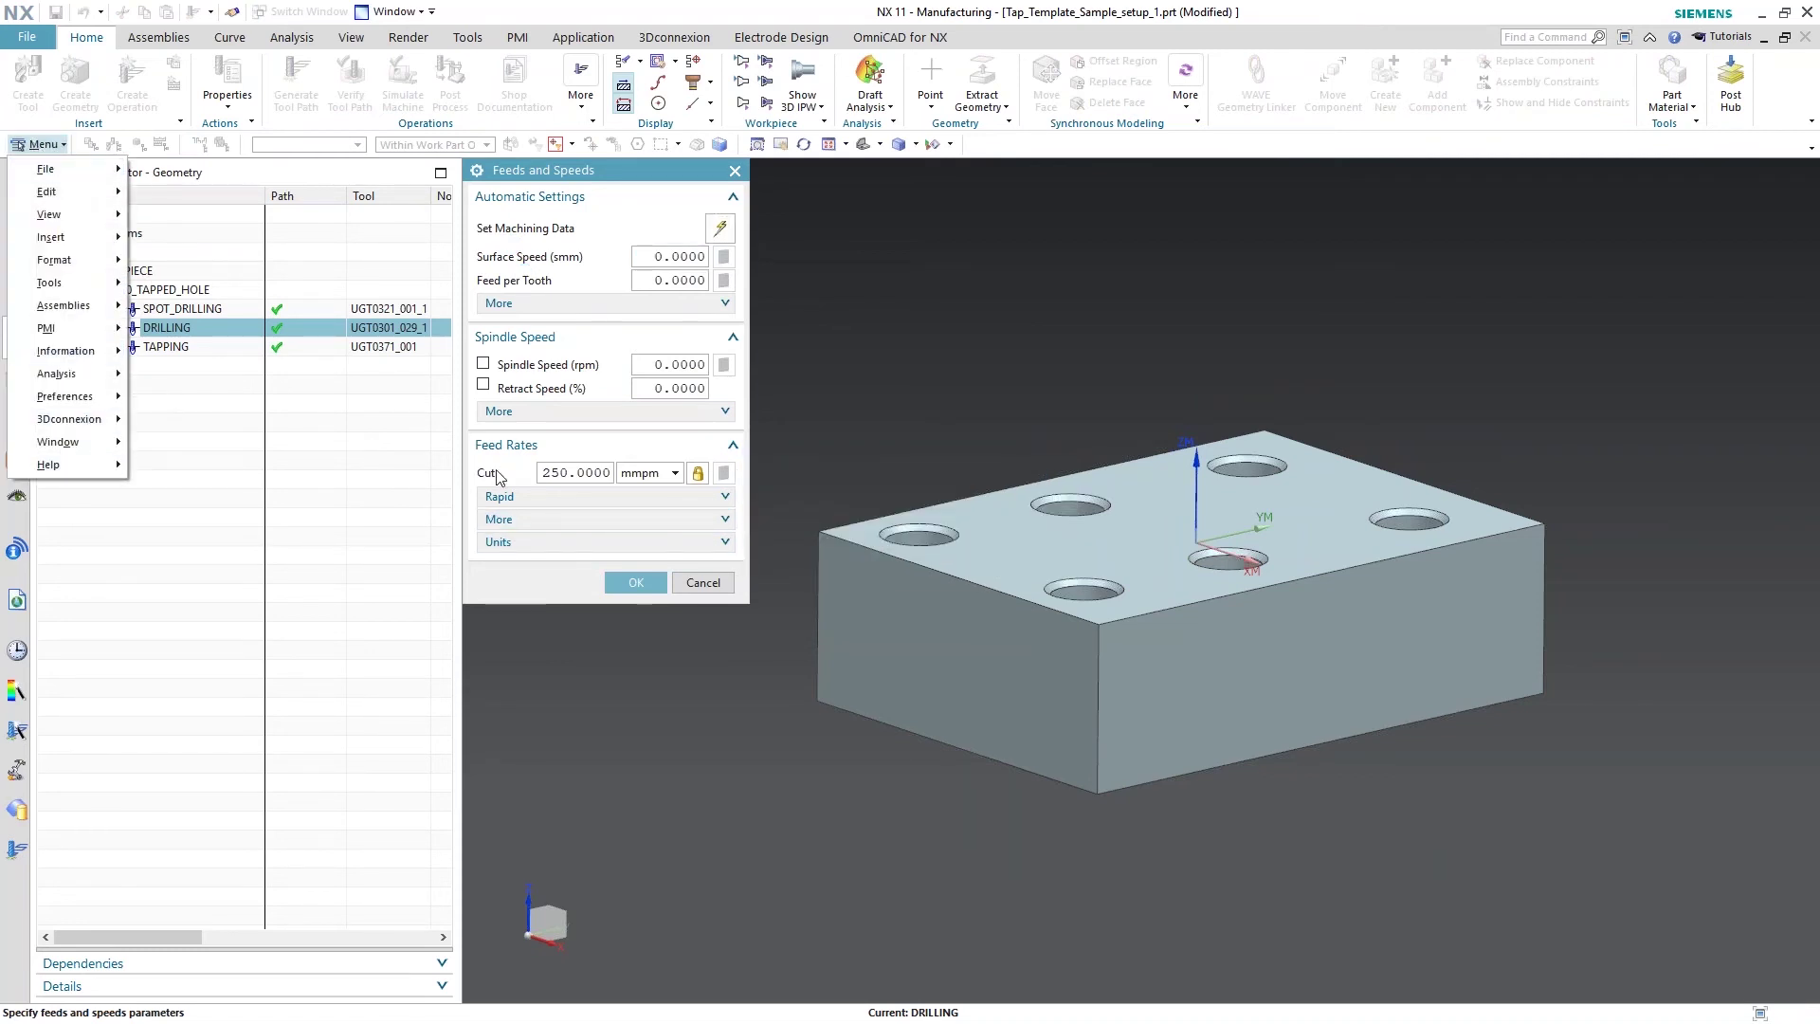
left_click(701, 582)
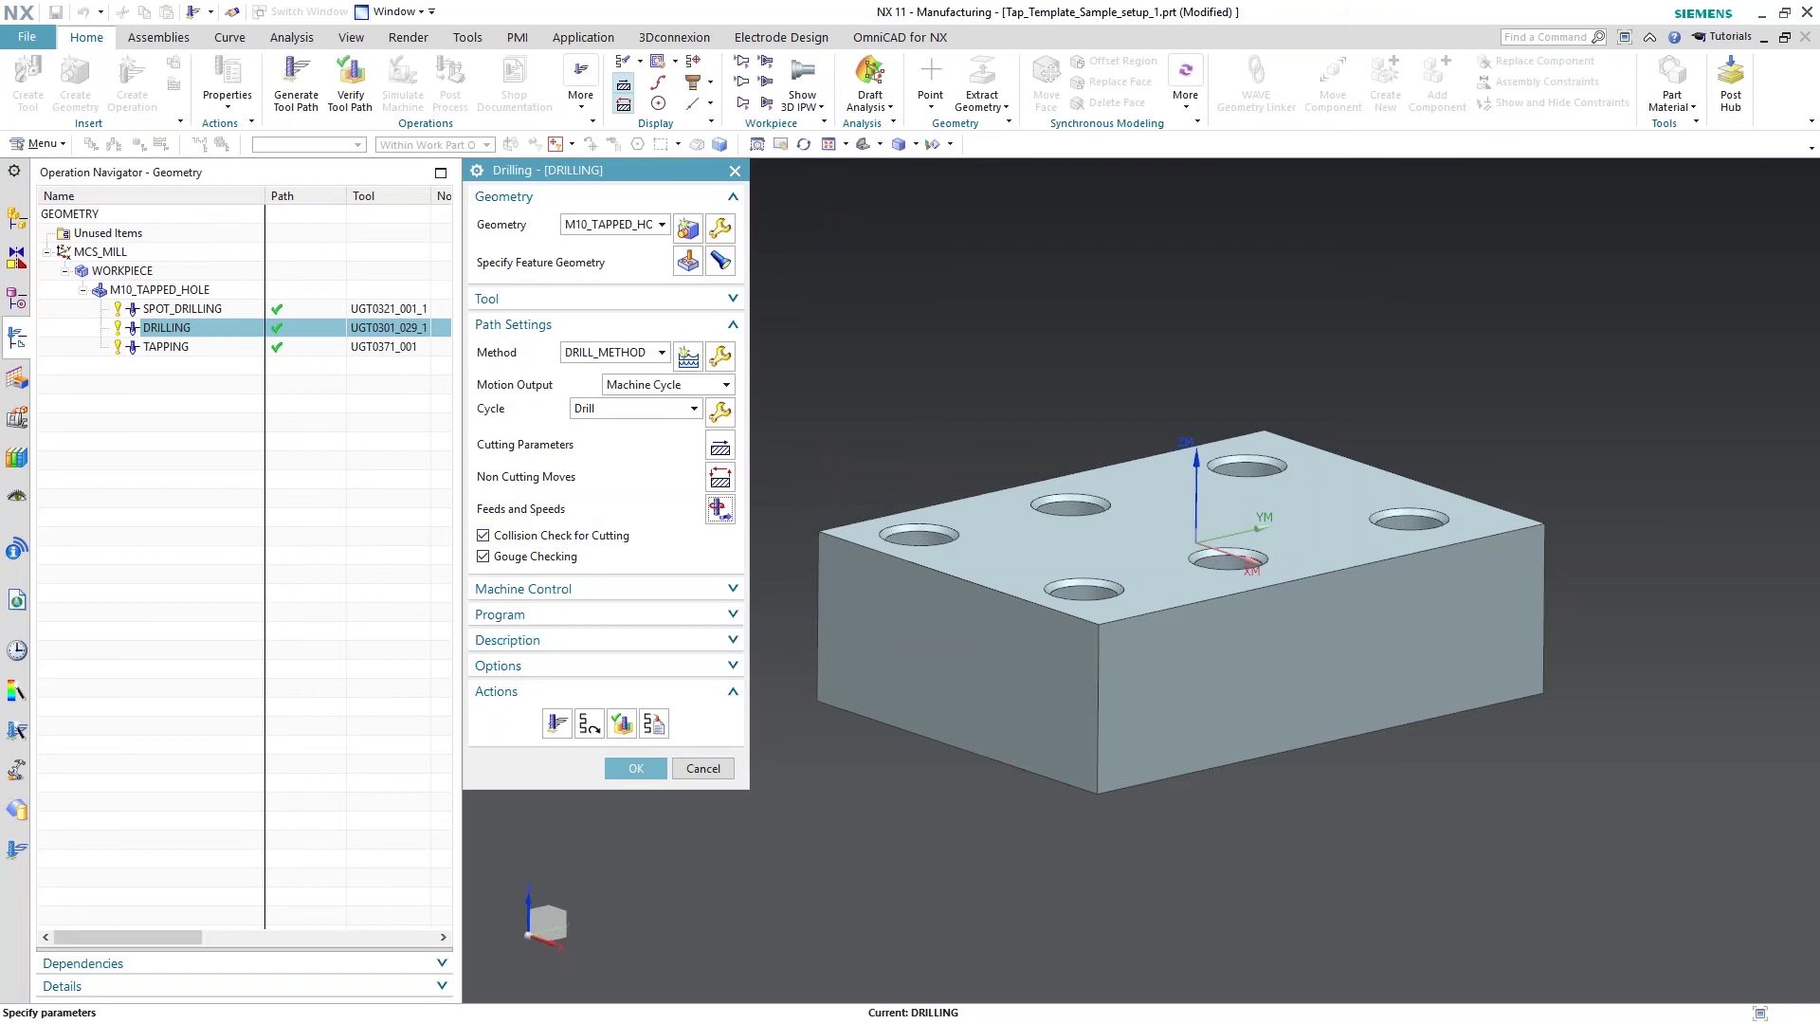
left_click(702, 768)
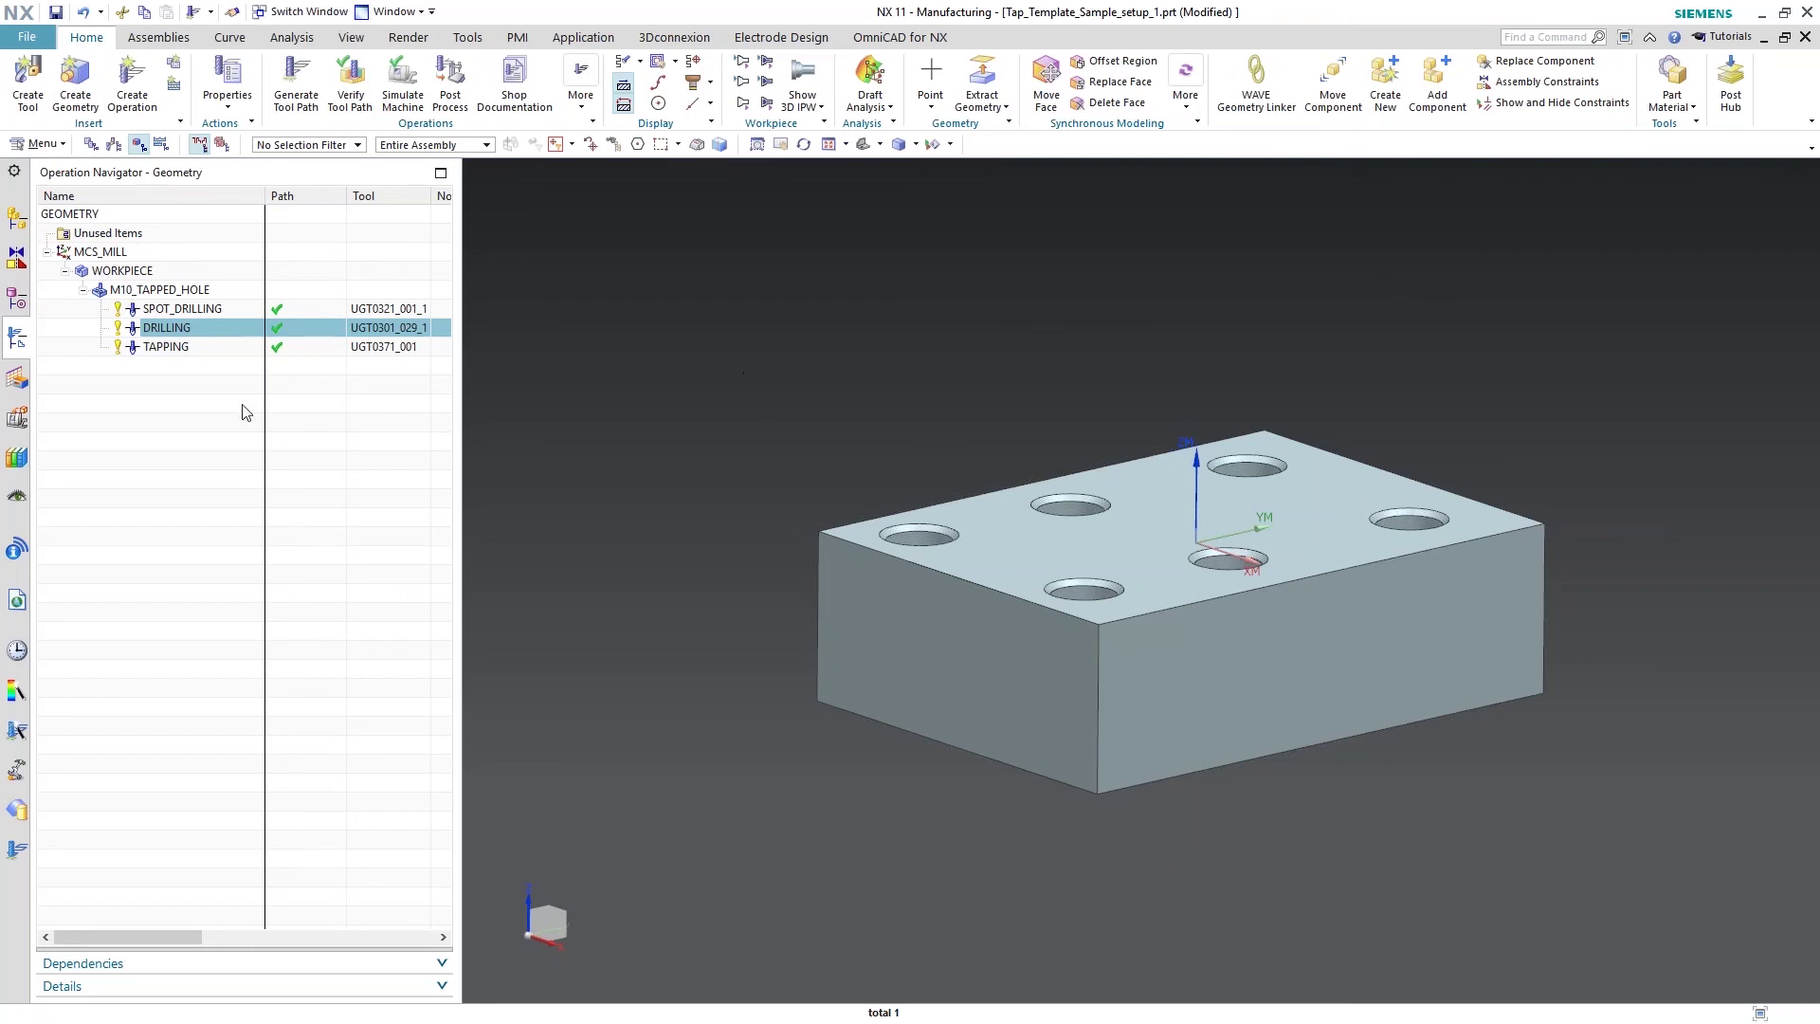
- Start a new Tapping geometry group, defaulting to M10_TAPPED_HOLE_1 under WORKPIECE
left_click(74, 80)
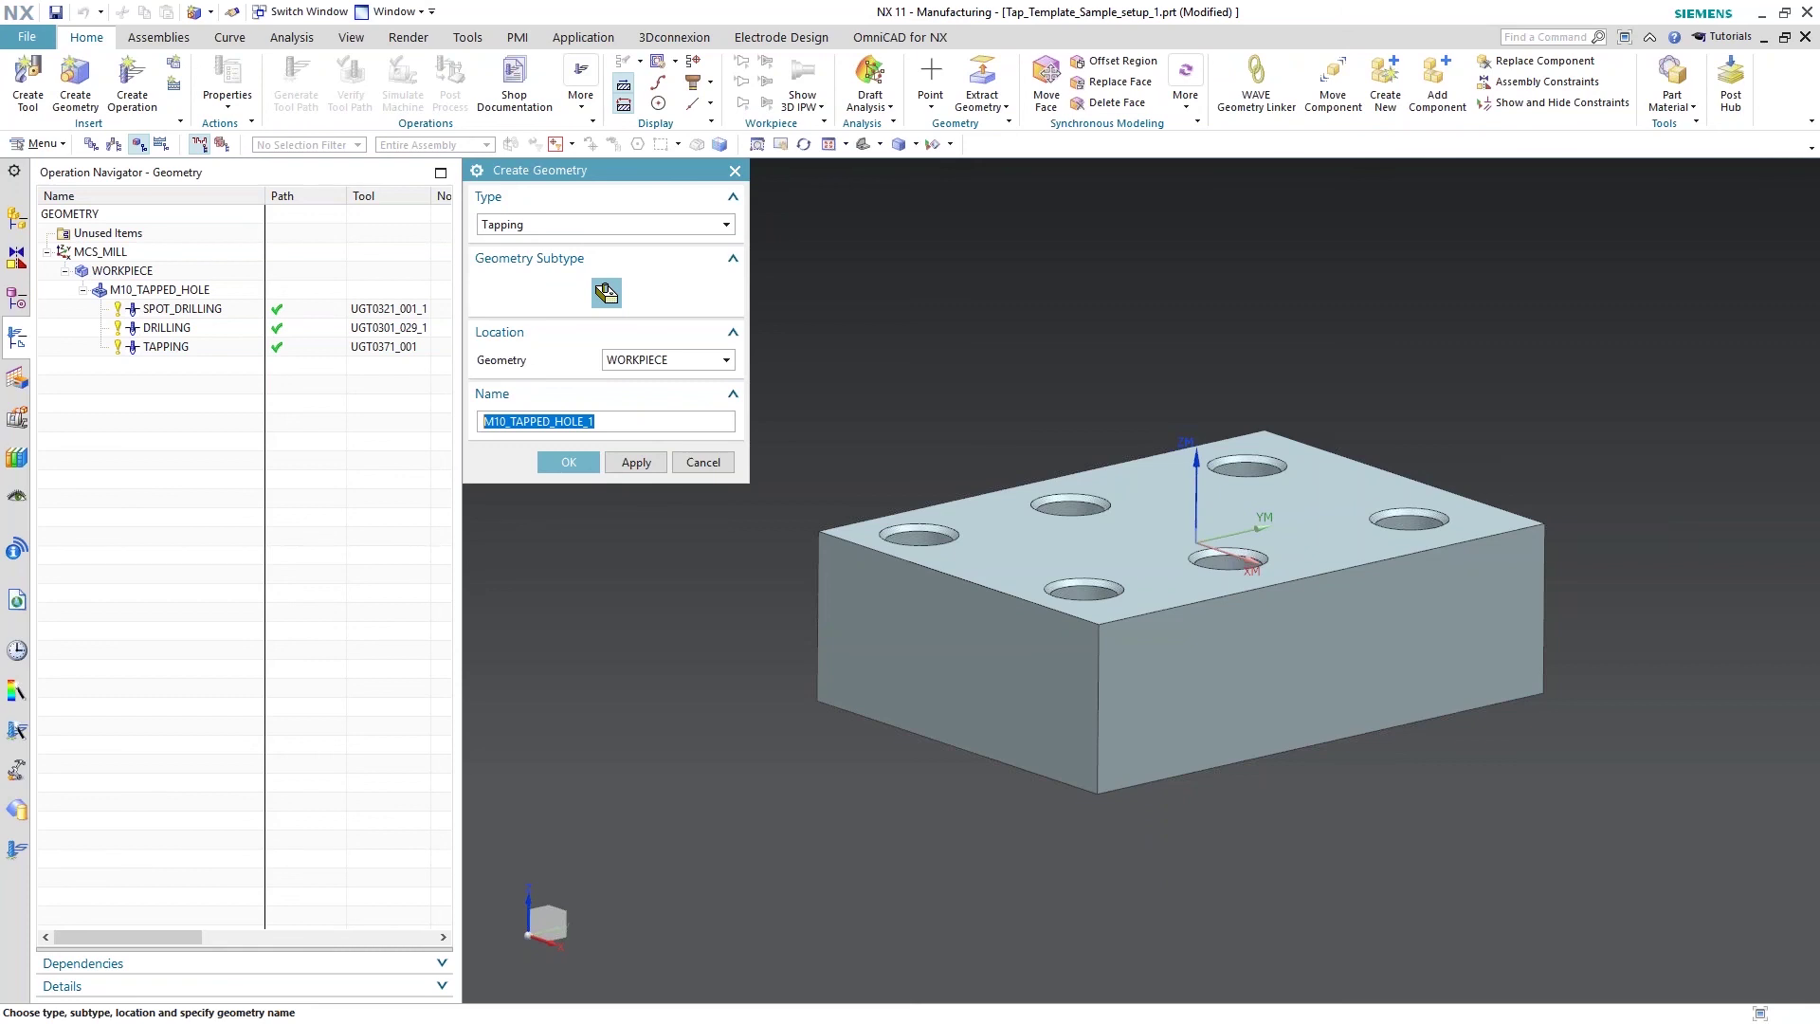
key("End")
key("super+e")
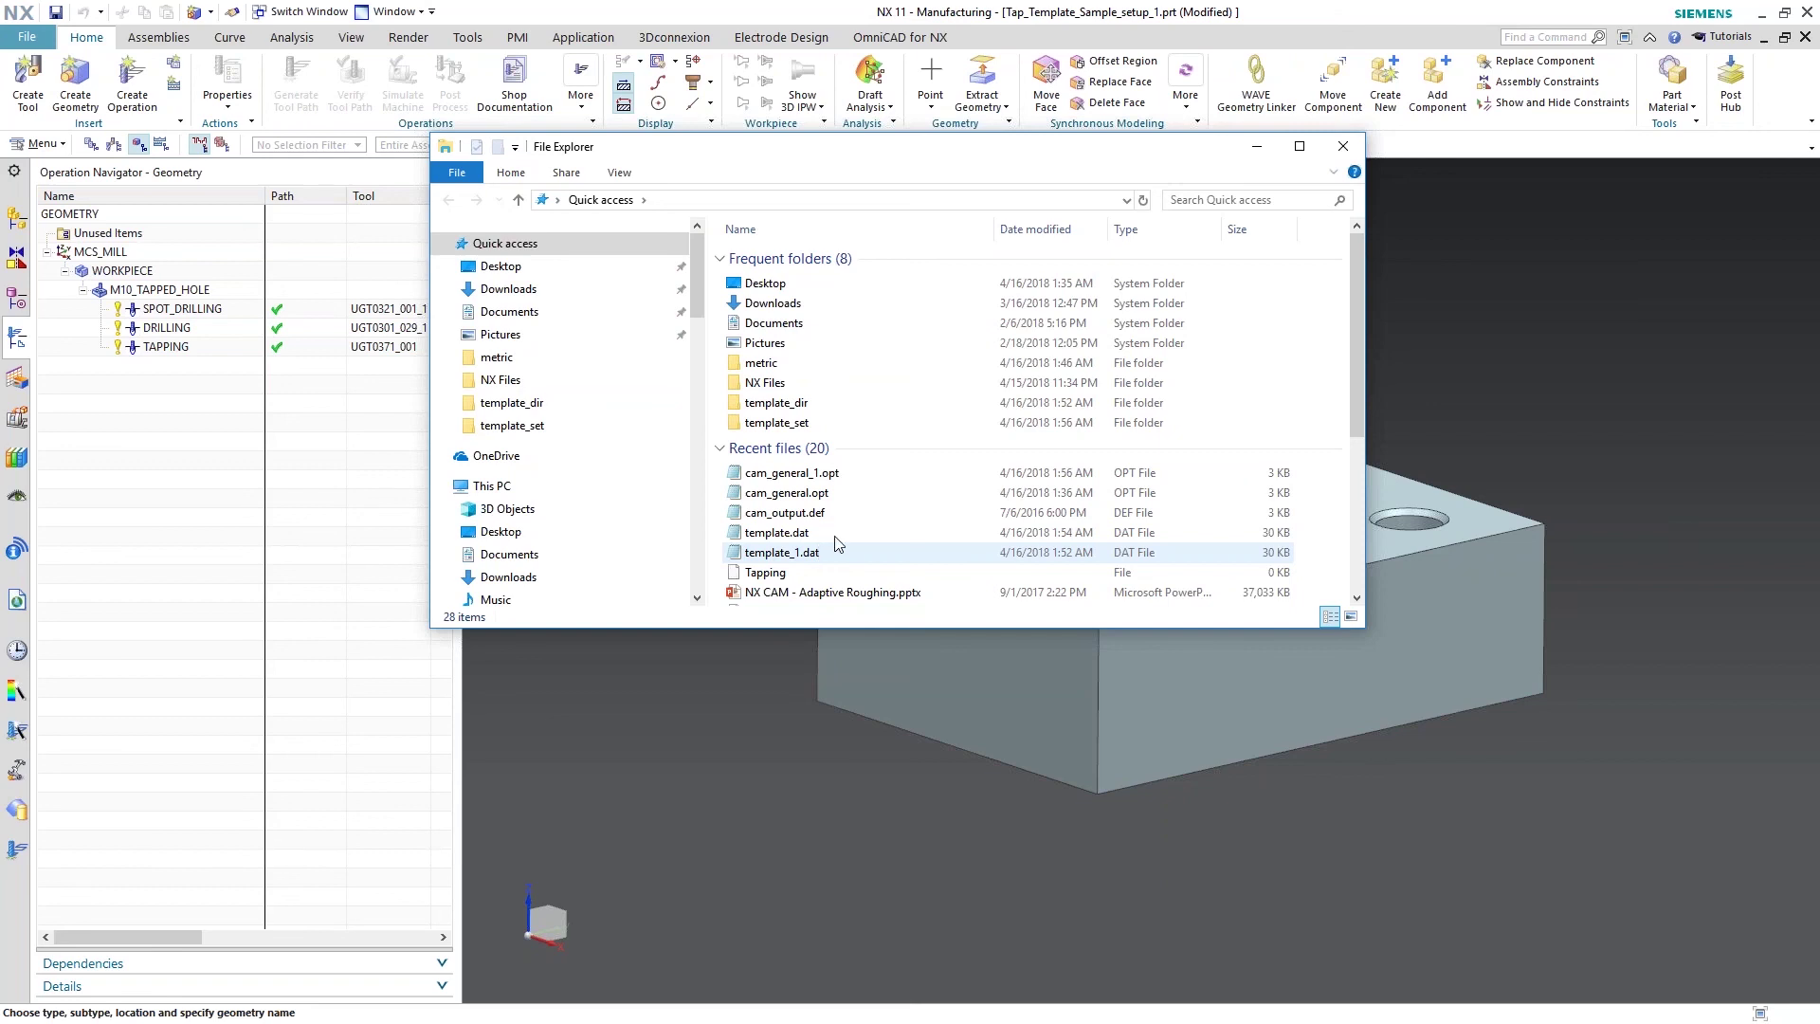
left_click(1343, 146)
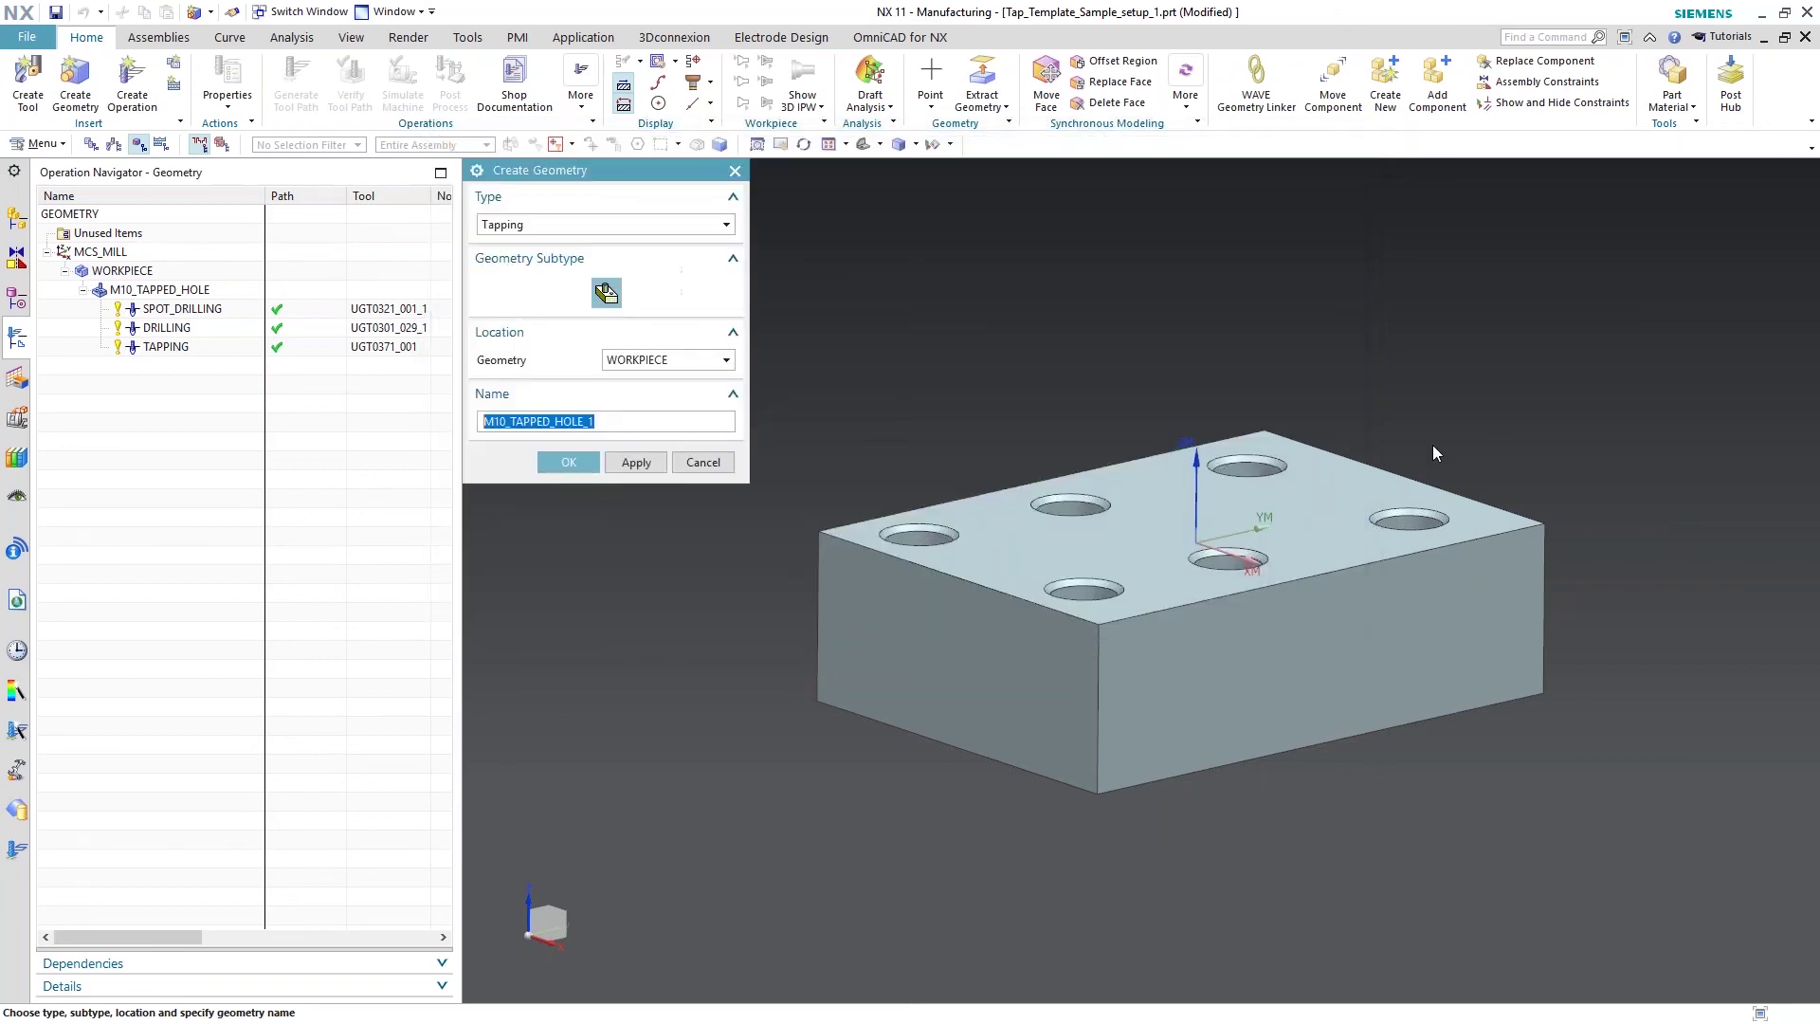